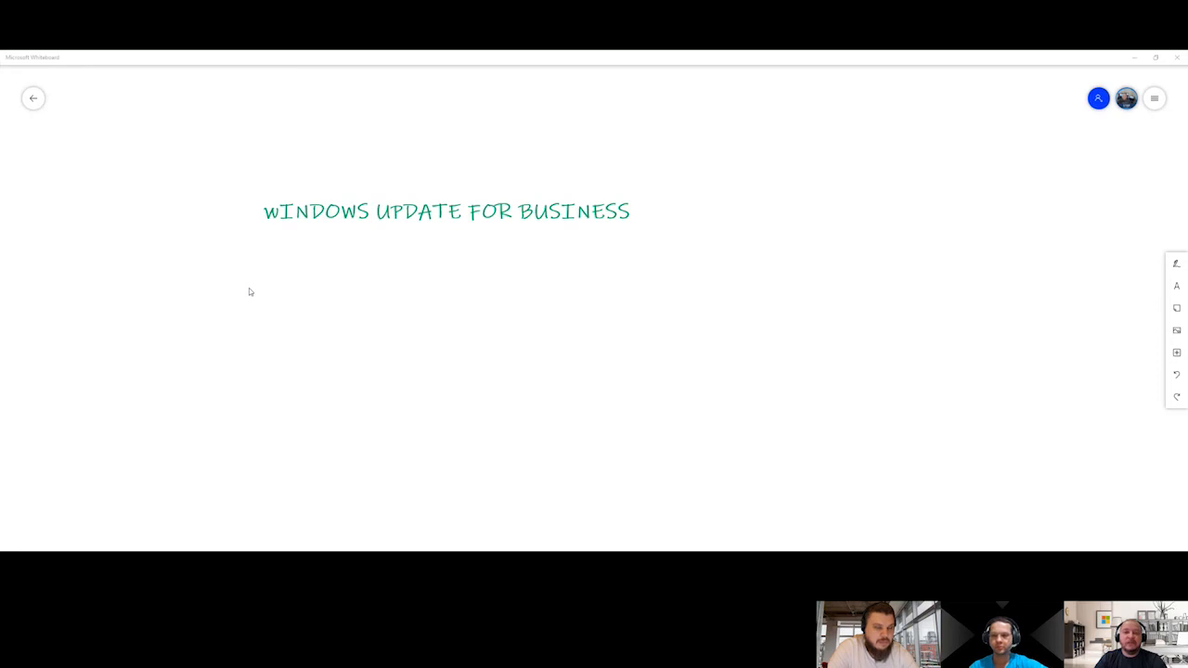
Review the Windows Update cycle diagram and the list of update types on the whiteboard
{"action": "left_click_drag", "start_coordinate": [317, 297], "coordinate": [788, 123]}
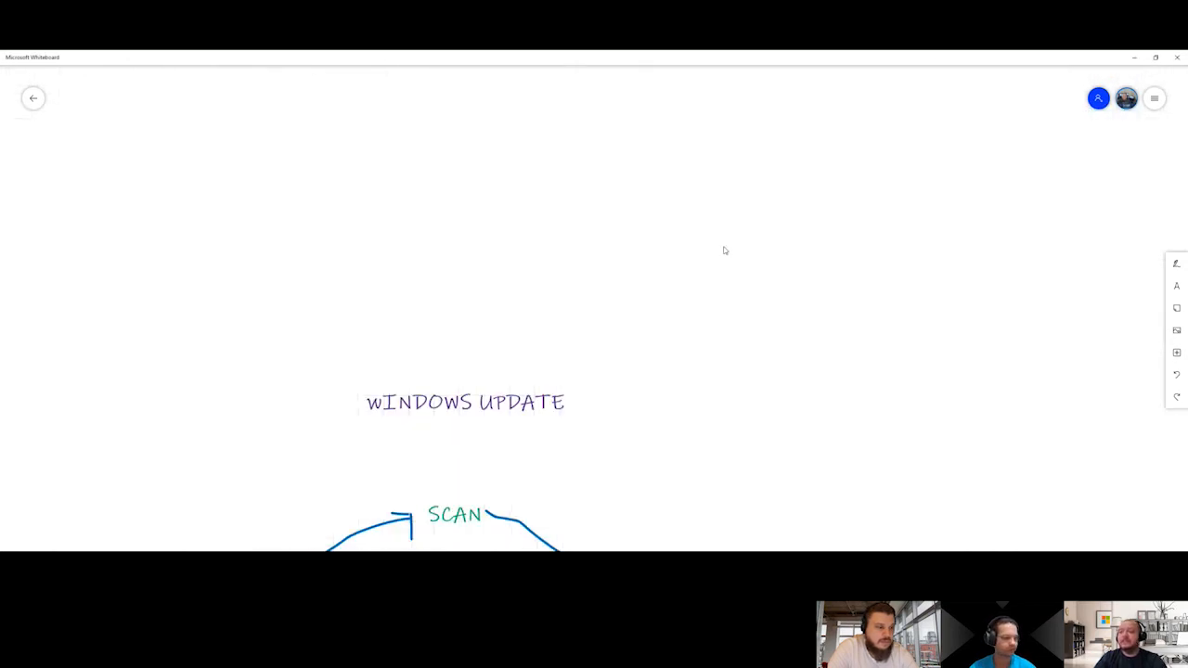
{"action": "left_click_drag", "start_coordinate": [697, 352], "coordinate": [671, 145]}
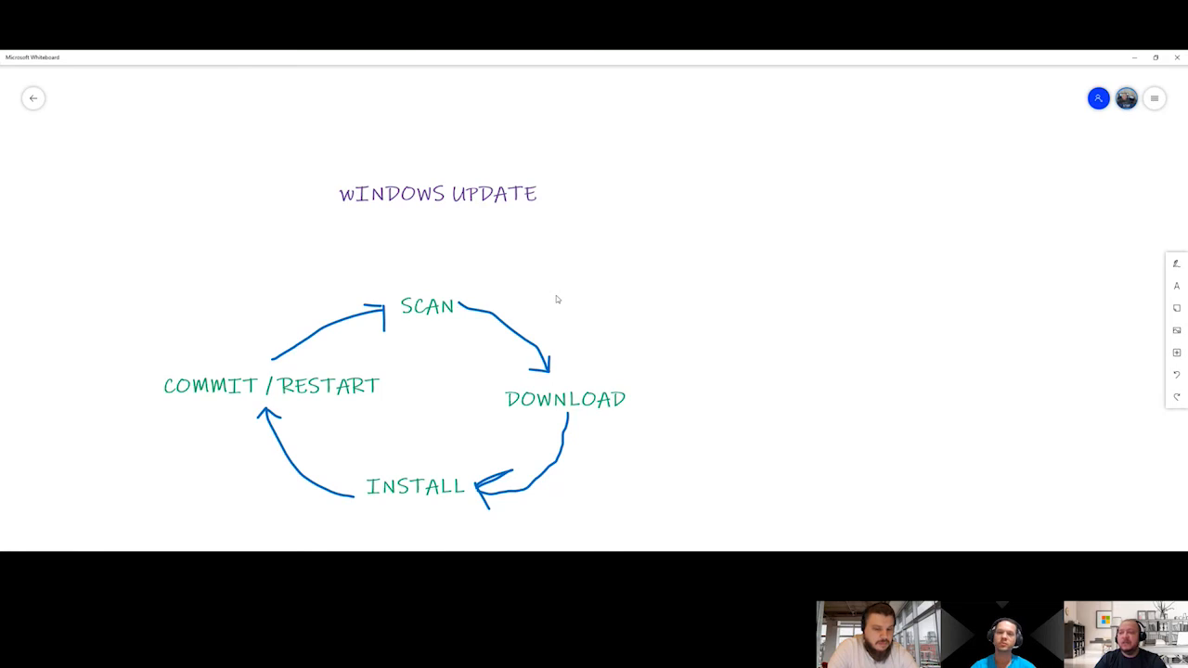
{"action": "left_click_drag", "start_coordinate": [557, 299], "coordinate": [558, 270]}
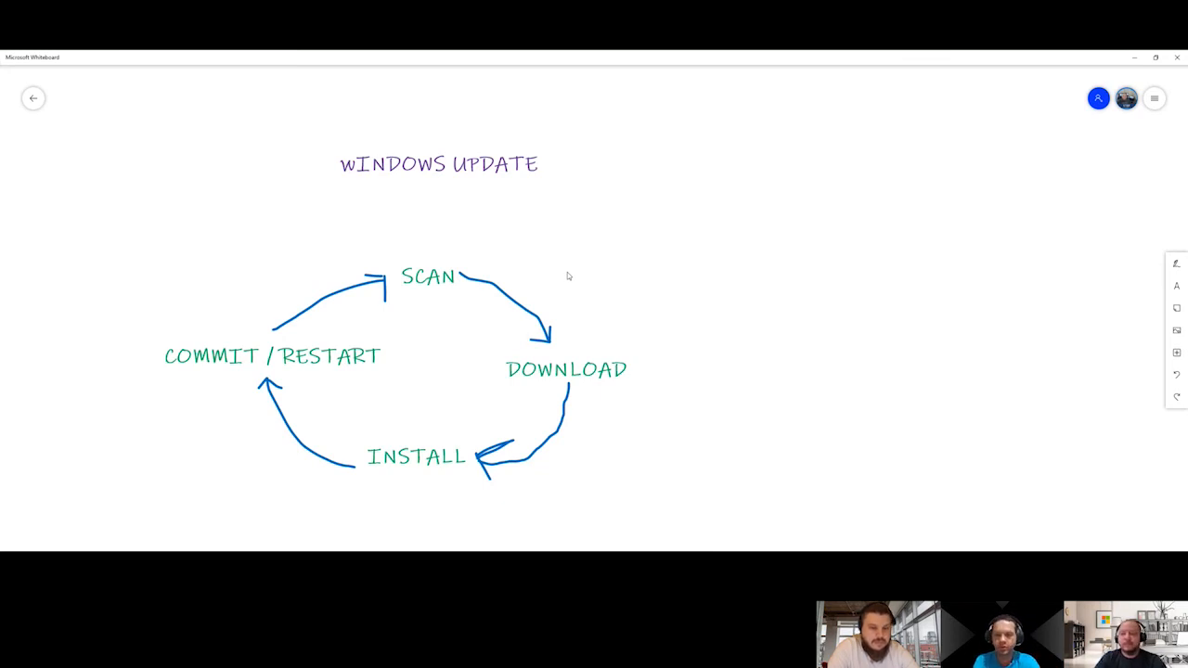
{"action": "left_click_drag", "start_coordinate": [785, 337], "coordinate": [275, 53]}
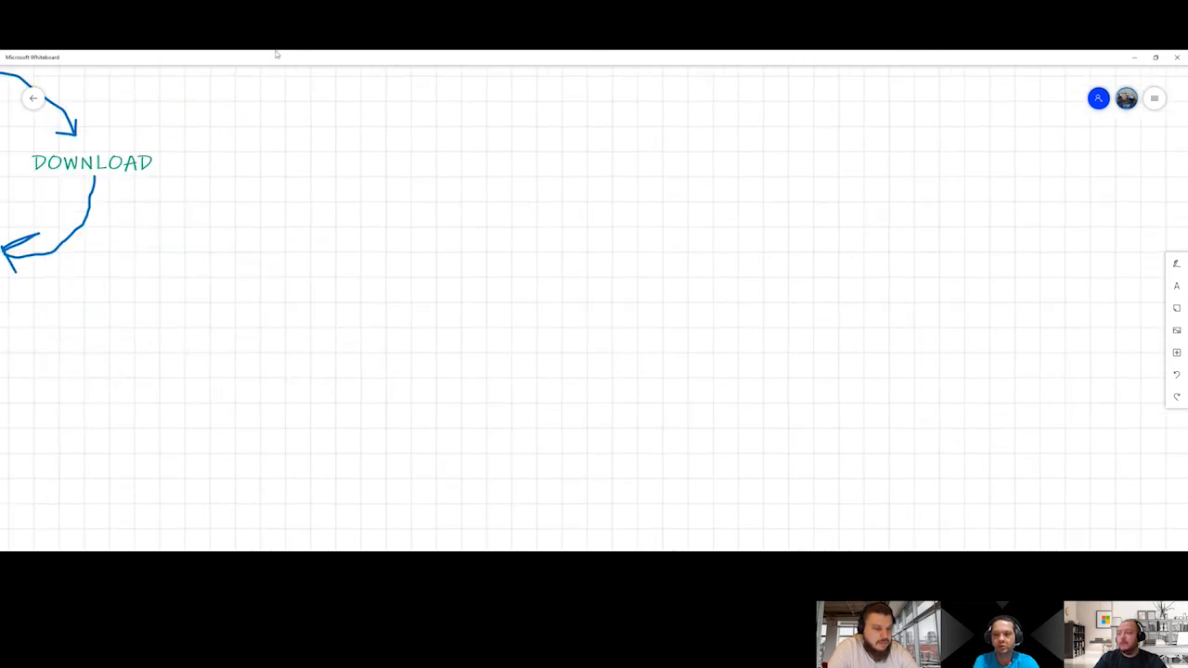
{"action": "left_click_drag", "start_coordinate": [811, 231], "coordinate": [188, 199]}
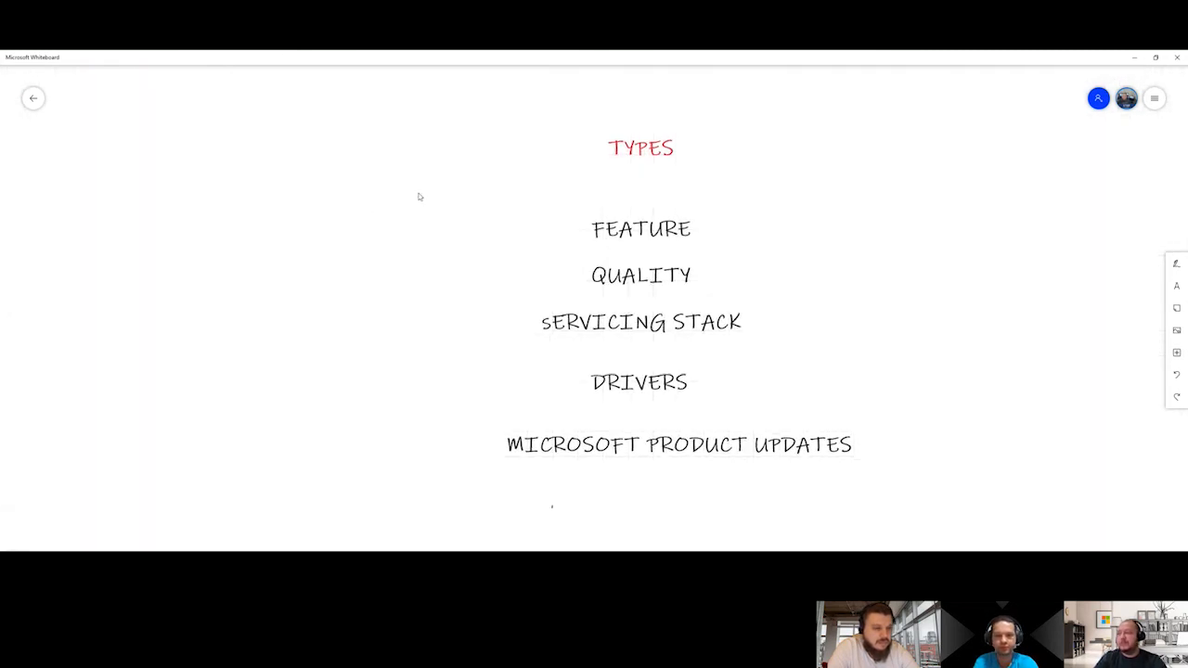
{"action": "left_click_drag", "start_coordinate": [417, 194], "coordinate": [300, 198]}
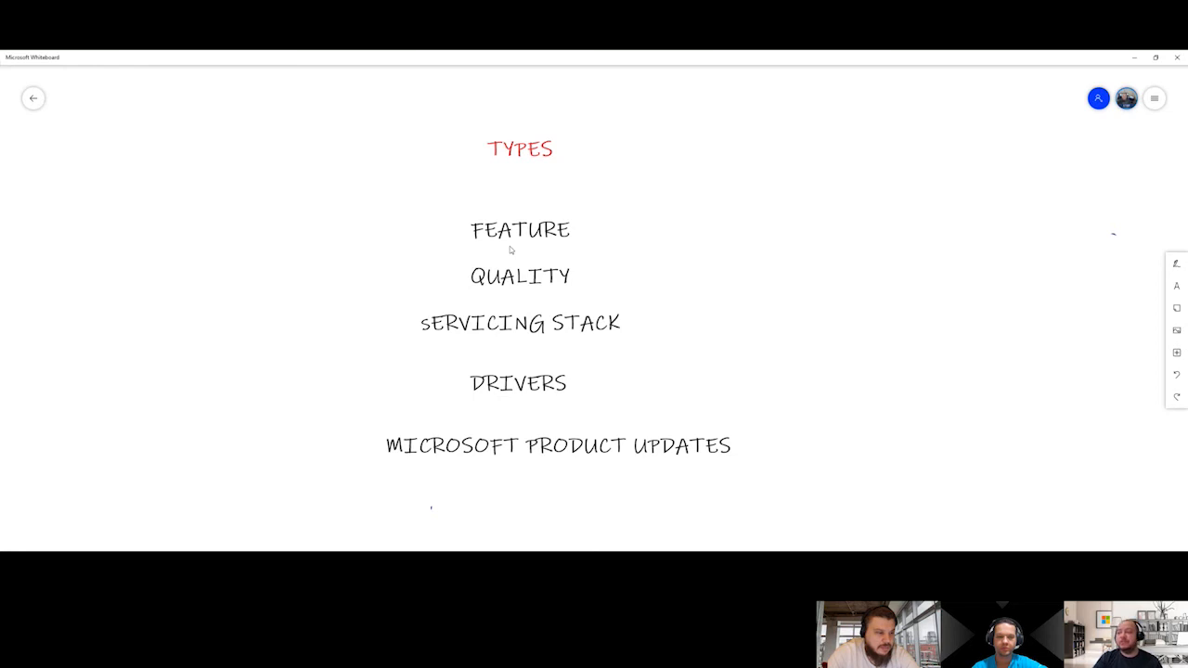
{"action": "scroll", "coordinate": [510, 249], "scroll_direction": "down", "scroll_amount": 1}
{"action": "scroll", "coordinate": [510, 248], "scroll_direction": "up", "scroll_amount": 2}
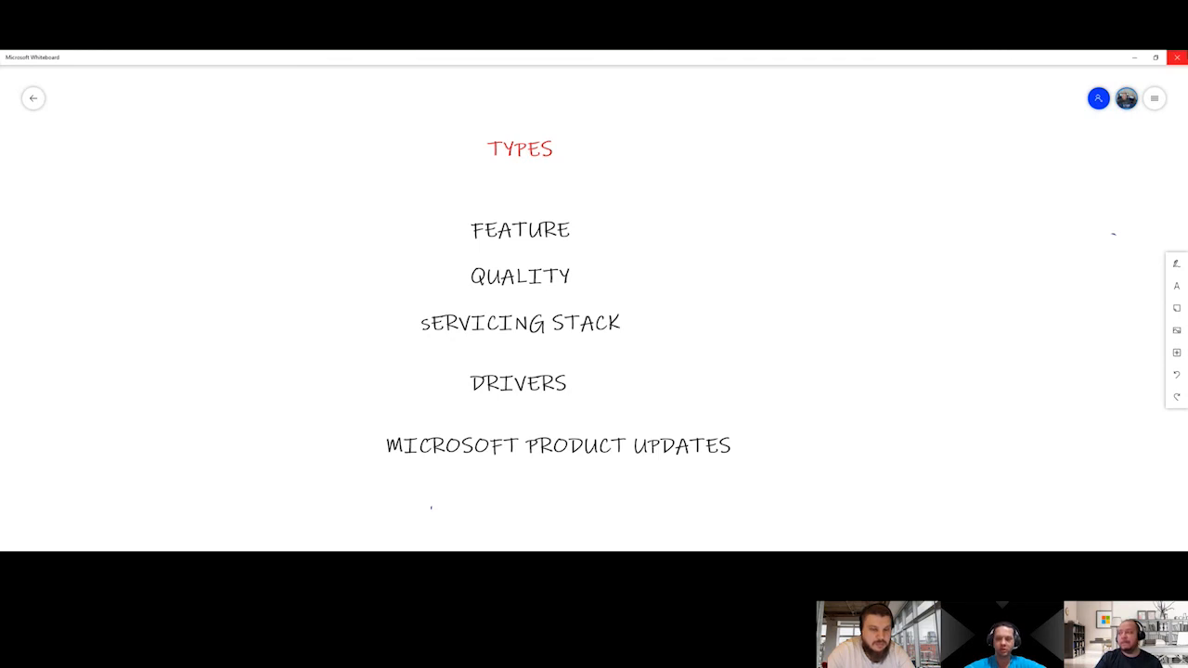
Bring the Servicing Channels list on the whiteboard into view and review it
{"action": "left_click_drag", "start_coordinate": [904, 199], "coordinate": [550, 405]}
{"action": "scroll", "coordinate": [550, 404], "scroll_direction": "down", "scroll_amount": 5}
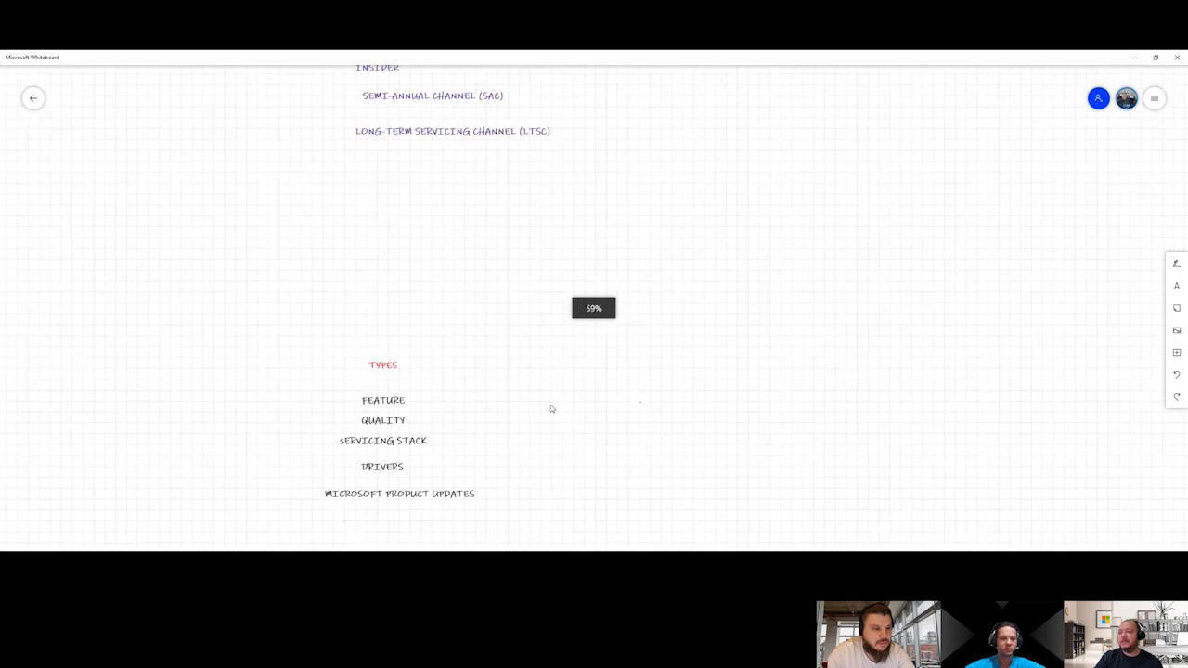
{"action": "left_click_drag", "start_coordinate": [470, 185], "coordinate": [475, 378]}
{"action": "scroll", "coordinate": [475, 378], "scroll_direction": "up", "scroll_amount": 4}
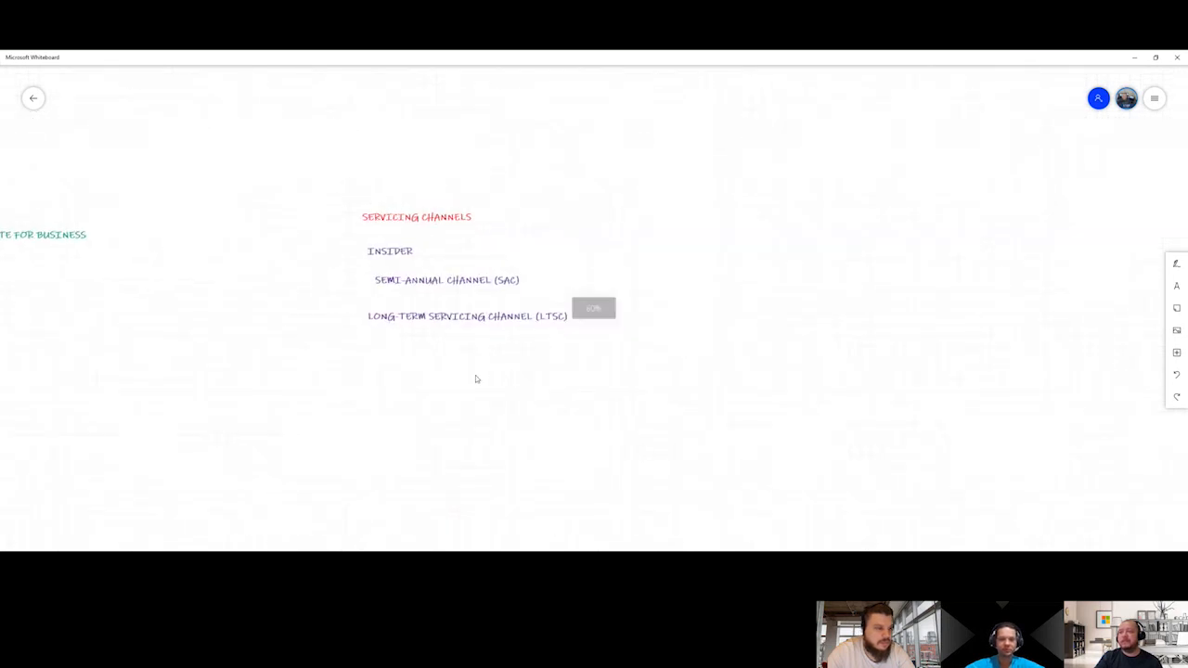
{"action": "scroll", "coordinate": [475, 379], "scroll_direction": "up", "scroll_amount": 1}
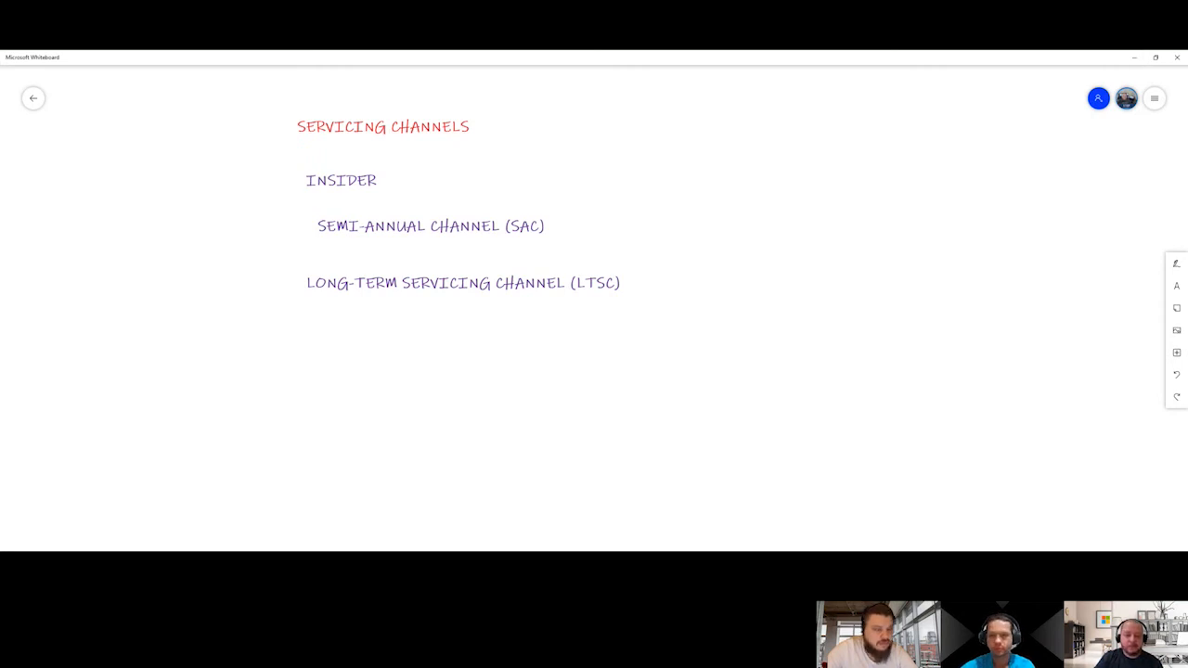
Switch to the Microsoft Endpoint Manager admin center, open the Windows device DESK05, and examine its Intune managed workloads
{"action": "key", "text": "alt+Tab"}
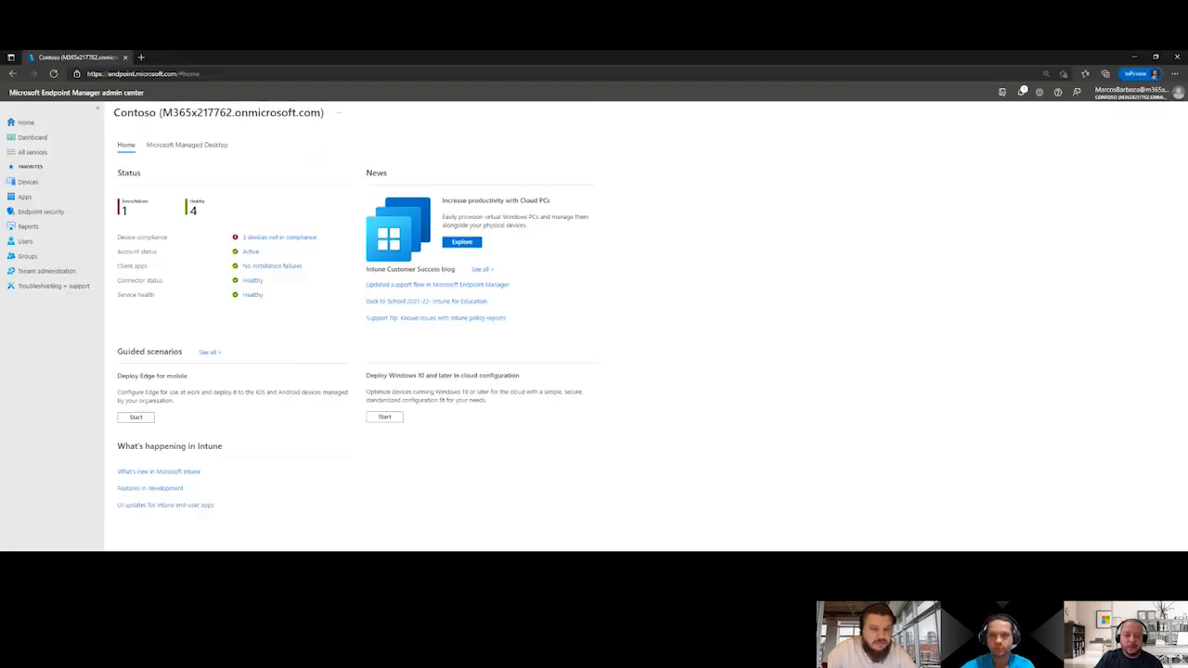
{"action": "left_click", "coordinate": [33, 182]}
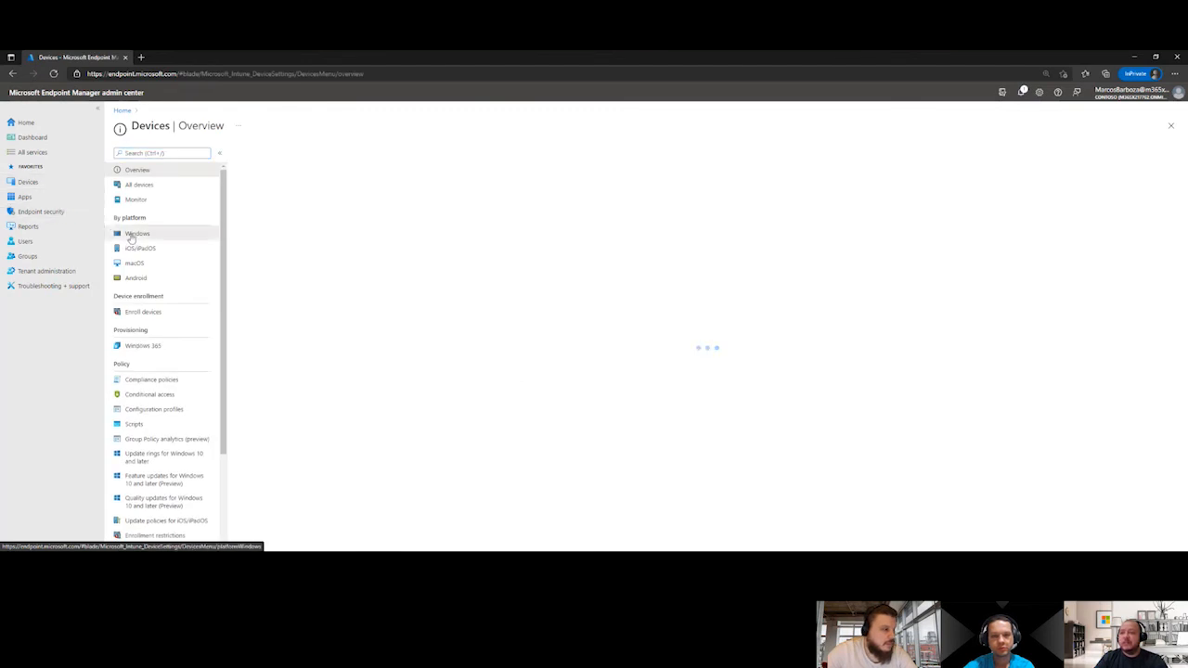
{"action": "left_click", "coordinate": [129, 234]}
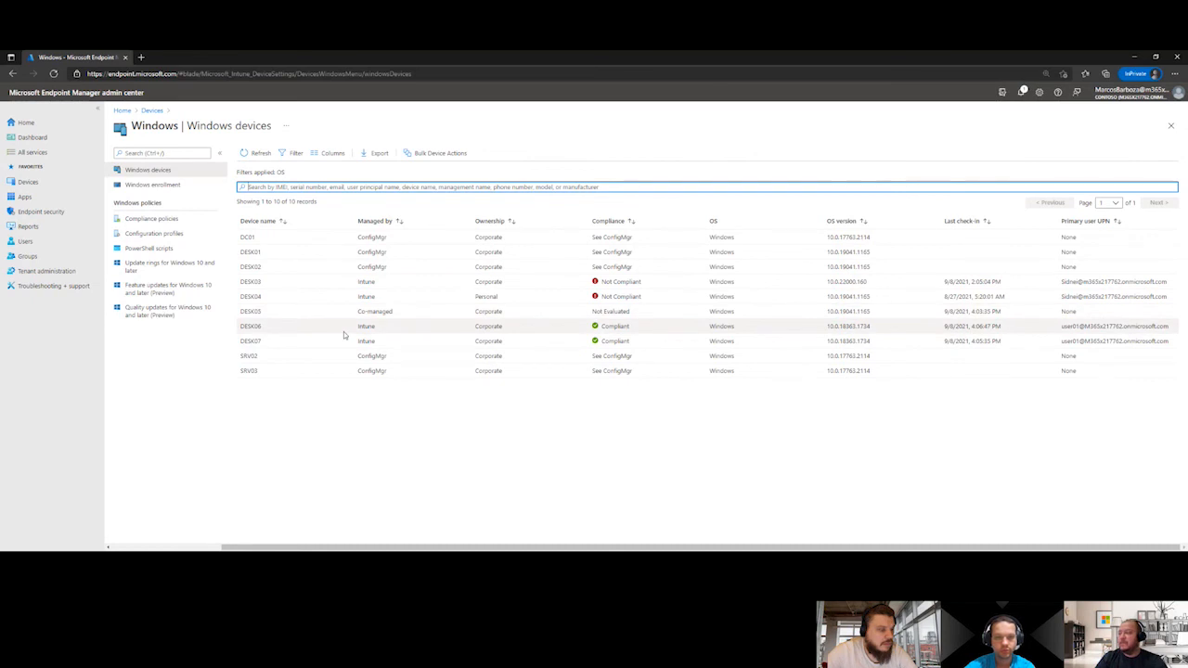
{"action": "left_click", "coordinate": [273, 312]}
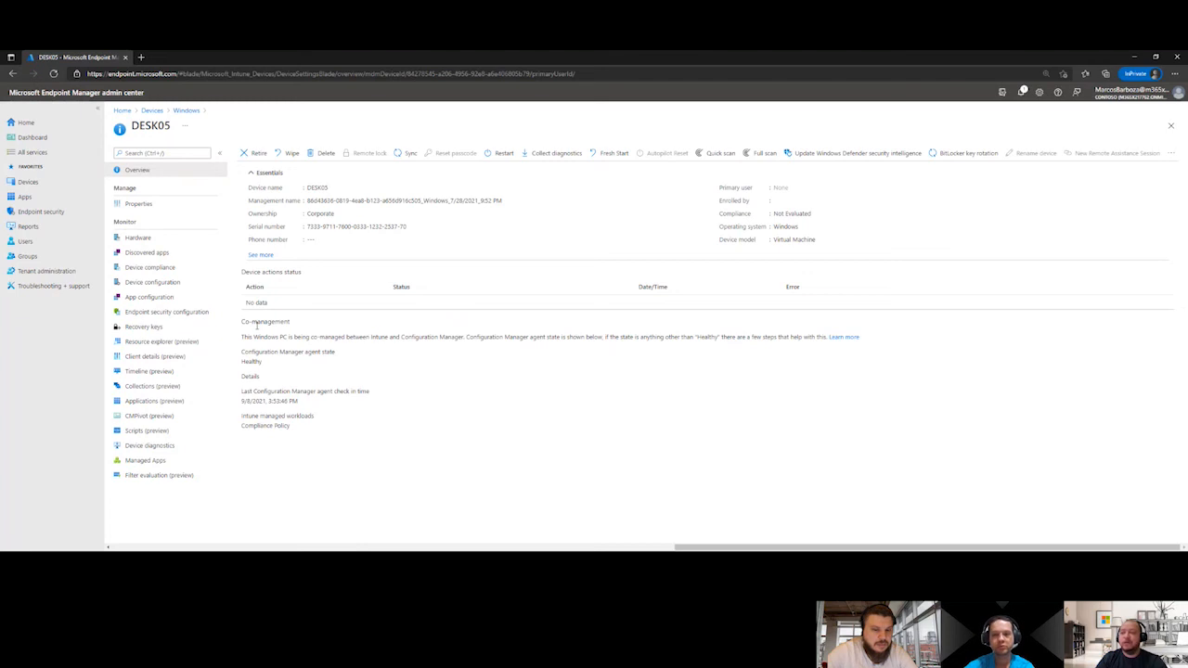
{"action": "left_click_drag", "start_coordinate": [292, 427], "coordinate": [242, 432]}
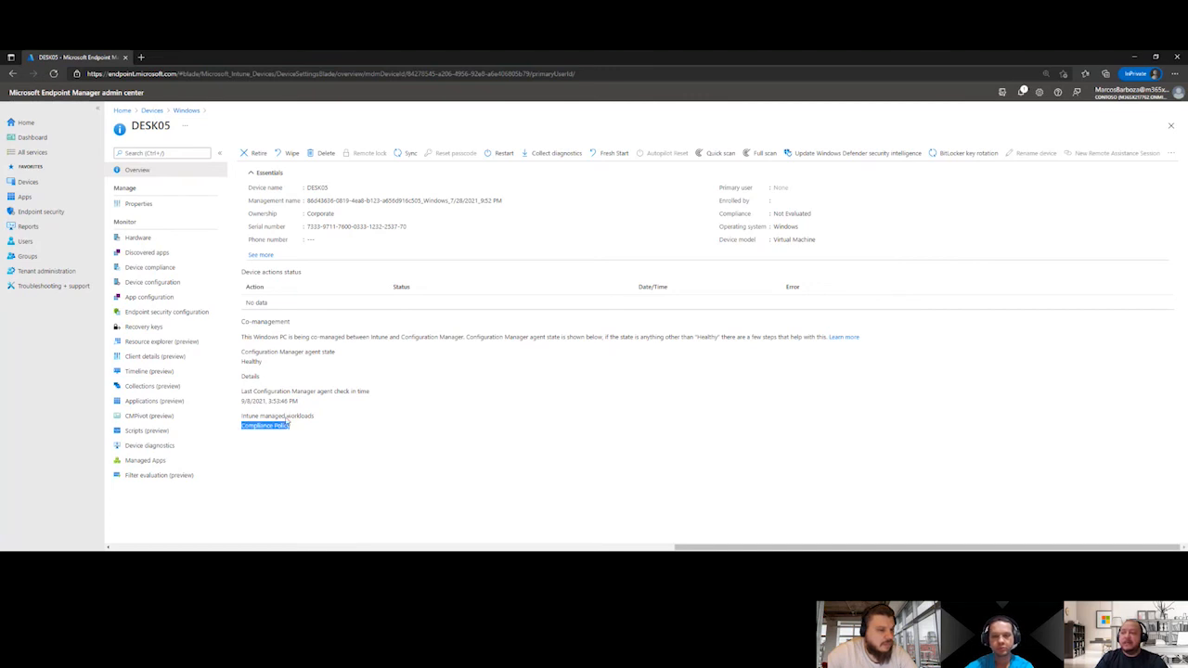
Check DESK05's device configuration policies, including the WUFB-HOMOLOGACAO profile, and return to the Windows devices
{"action": "left_click", "coordinate": [151, 282]}
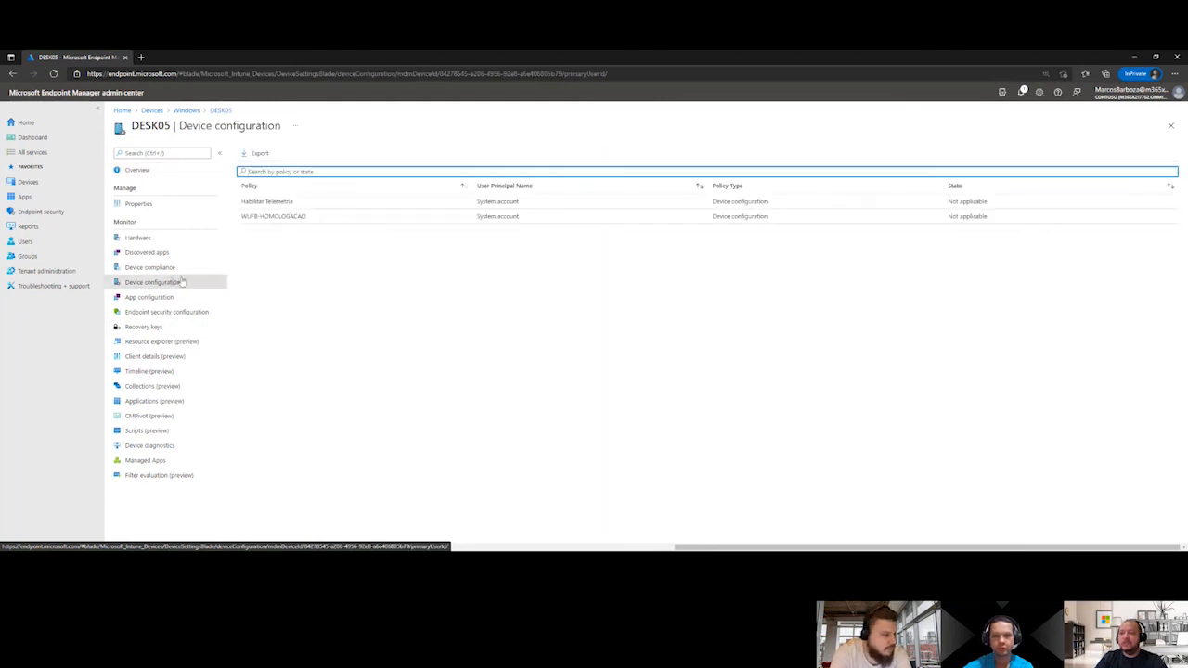
{"action": "left_click", "coordinate": [299, 220]}
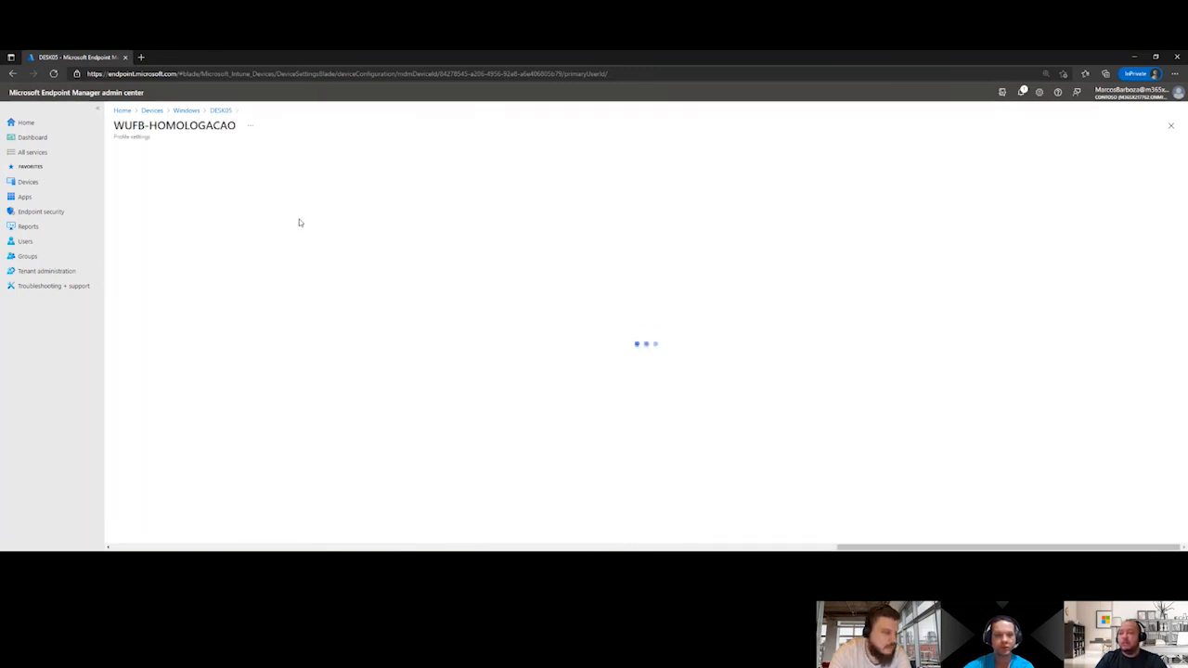
{"action": "left_click", "coordinate": [186, 110]}
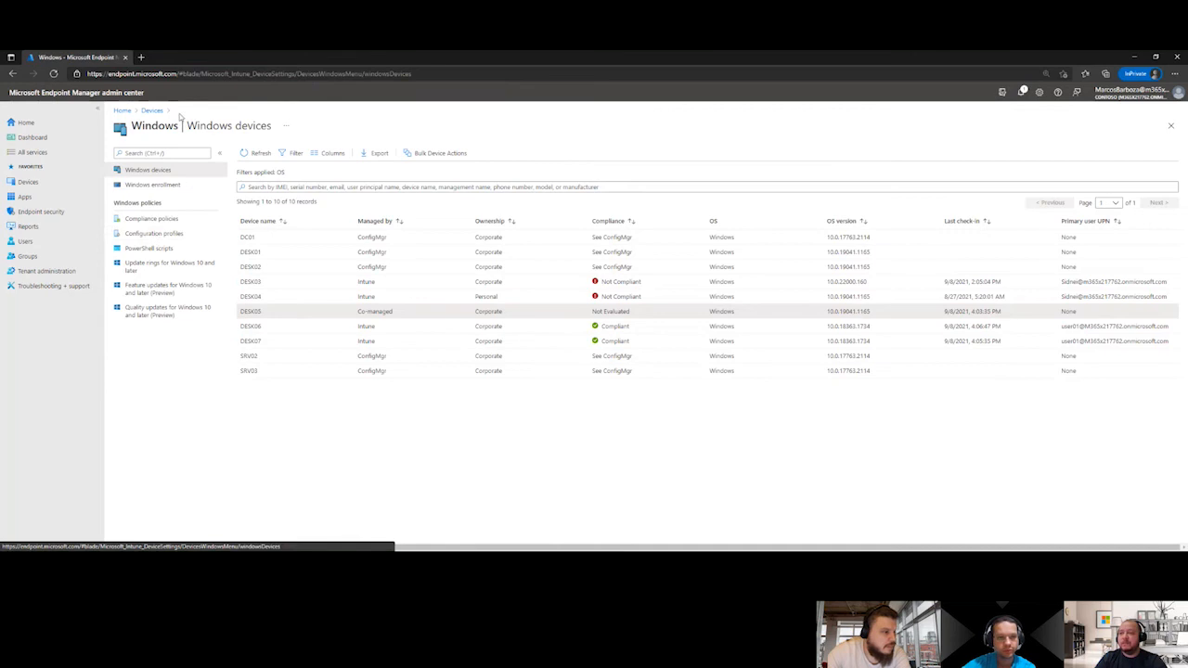
Open the WUFB-HOMOLOGACAO update ring for Windows 10 and later and examine its device status
{"action": "left_click", "coordinate": [158, 269]}
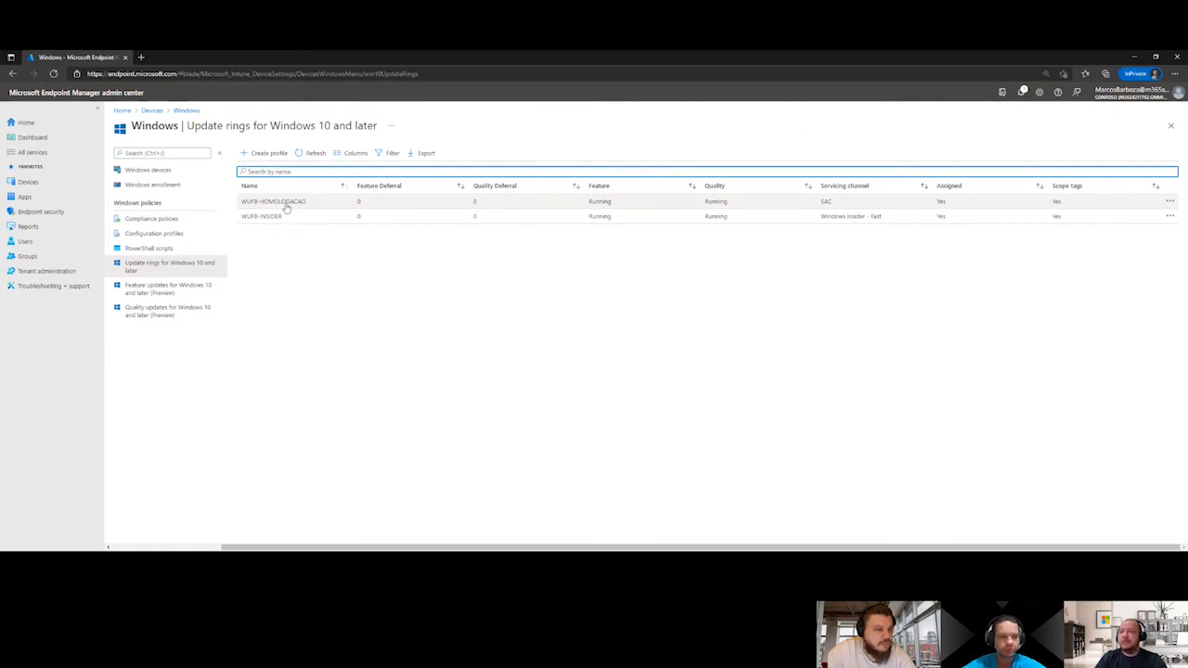
{"action": "left_click", "coordinate": [297, 207]}
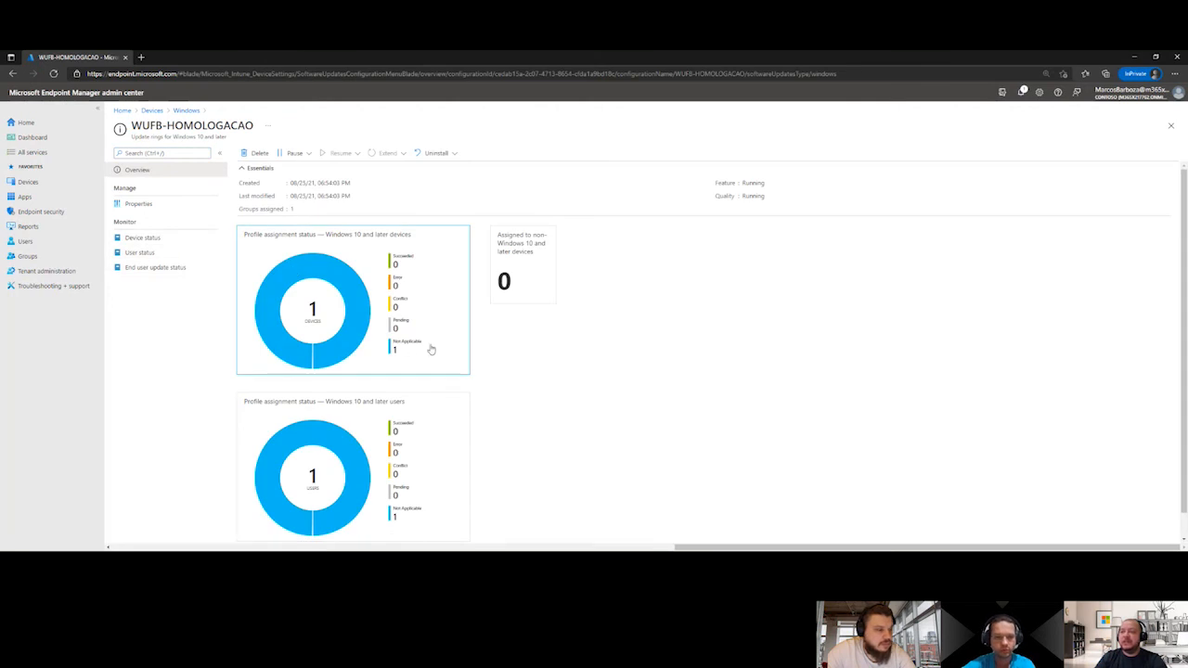
{"action": "left_click", "coordinate": [144, 237]}
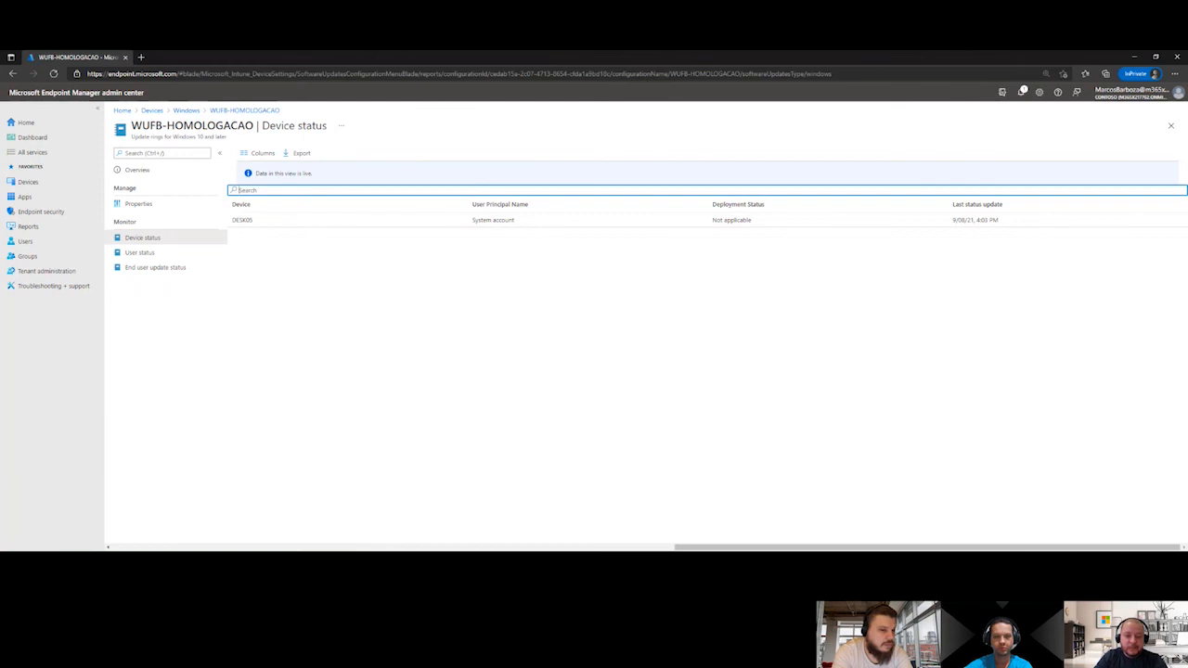
Switch to Configuration Manager and set the Windows Update policies workload of CoMgmtSettingsProd to Pilot Intune
{"action": "key", "text": "alt+Tab"}
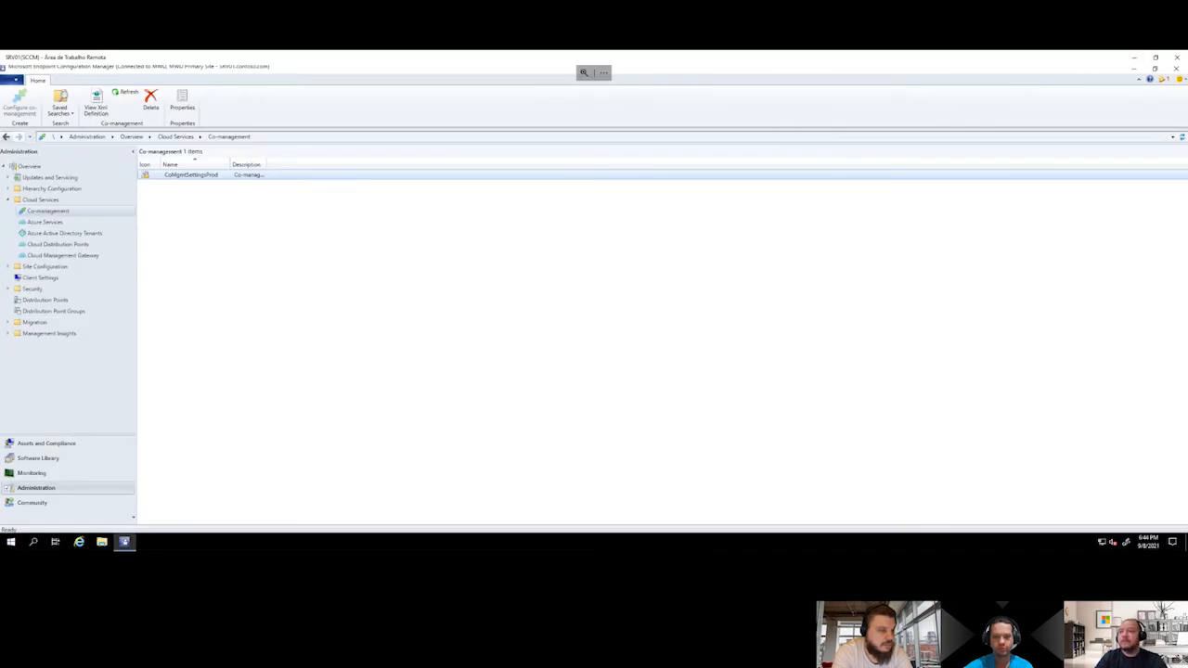
{"action": "right_click", "coordinate": [214, 176]}
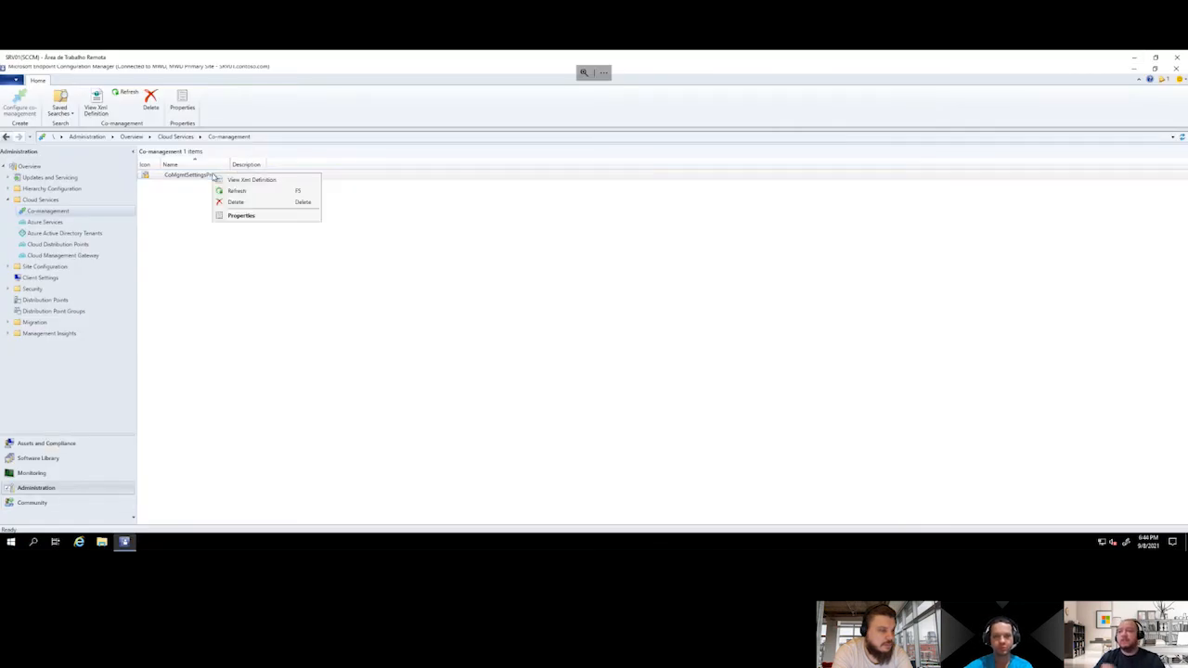
{"action": "left_click", "coordinate": [250, 216]}
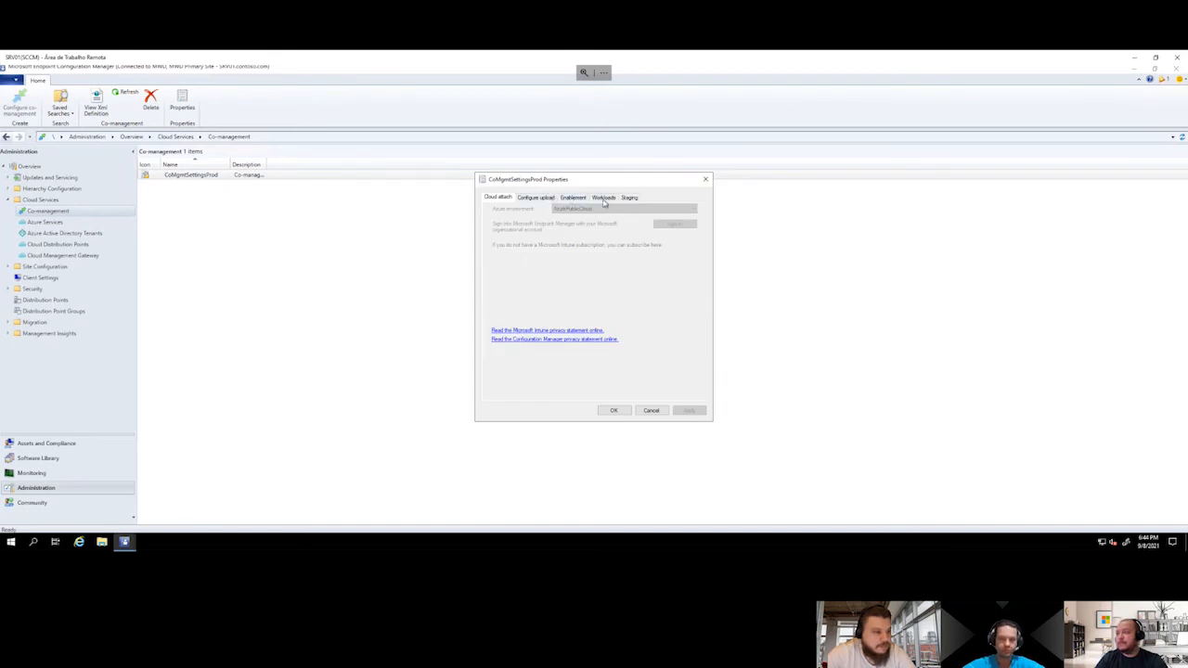
{"action": "left_click", "coordinate": [603, 198]}
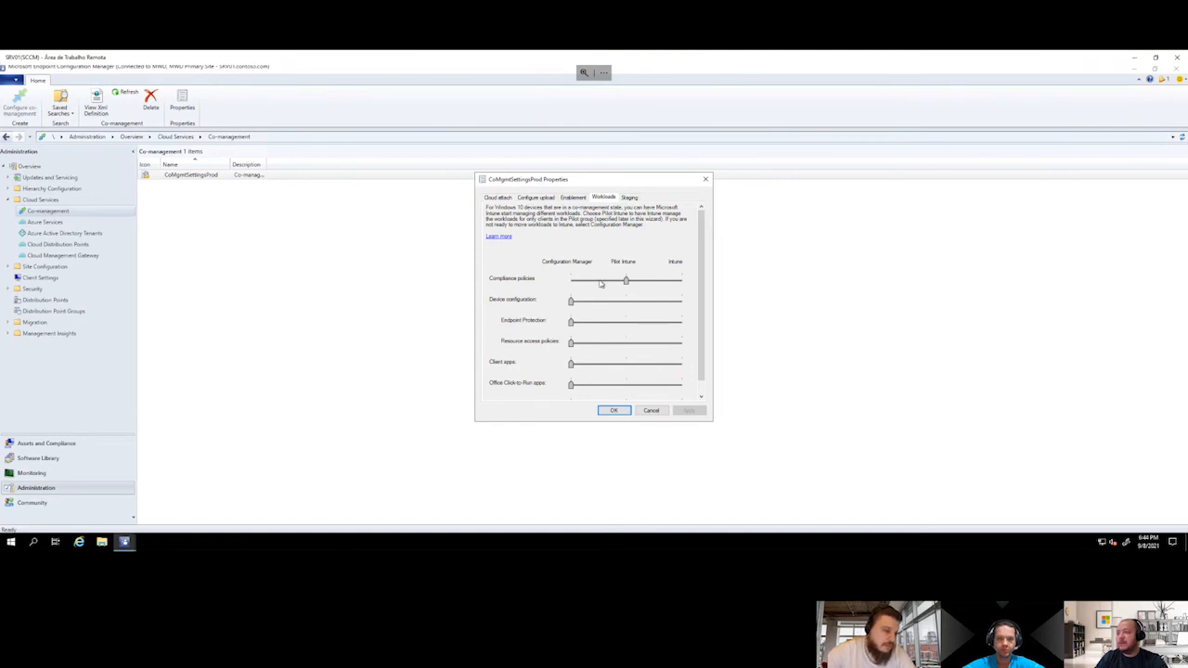
{"action": "scroll", "coordinate": [631, 292], "scroll_direction": "down", "scroll_amount": 1}
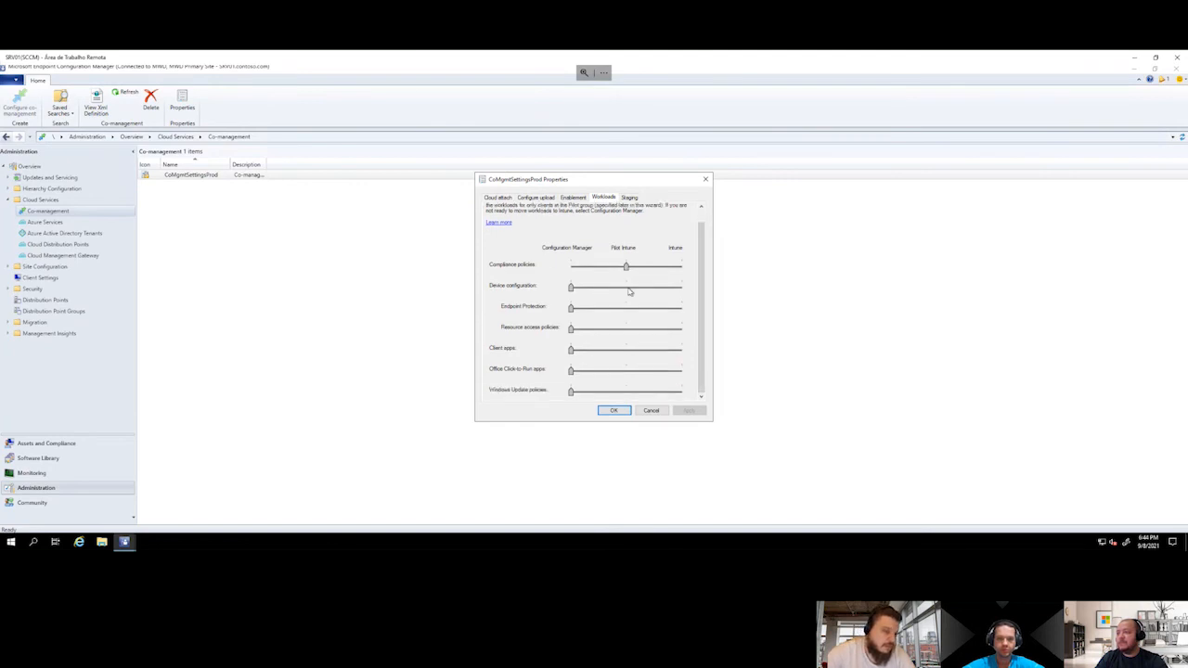
{"action": "left_click", "coordinate": [630, 393]}
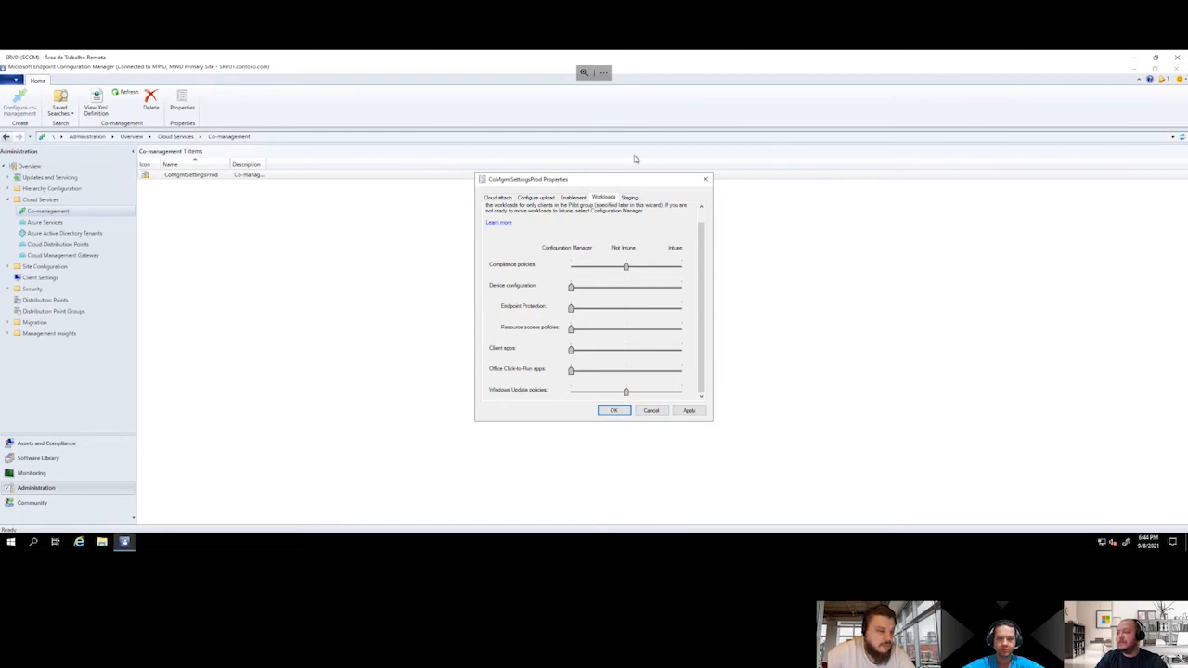
Assign the Intune Enable Workload Compliance Policy collection as the Windows Update policies pilot group and save the co-management properties
{"action": "left_click", "coordinate": [631, 199]}
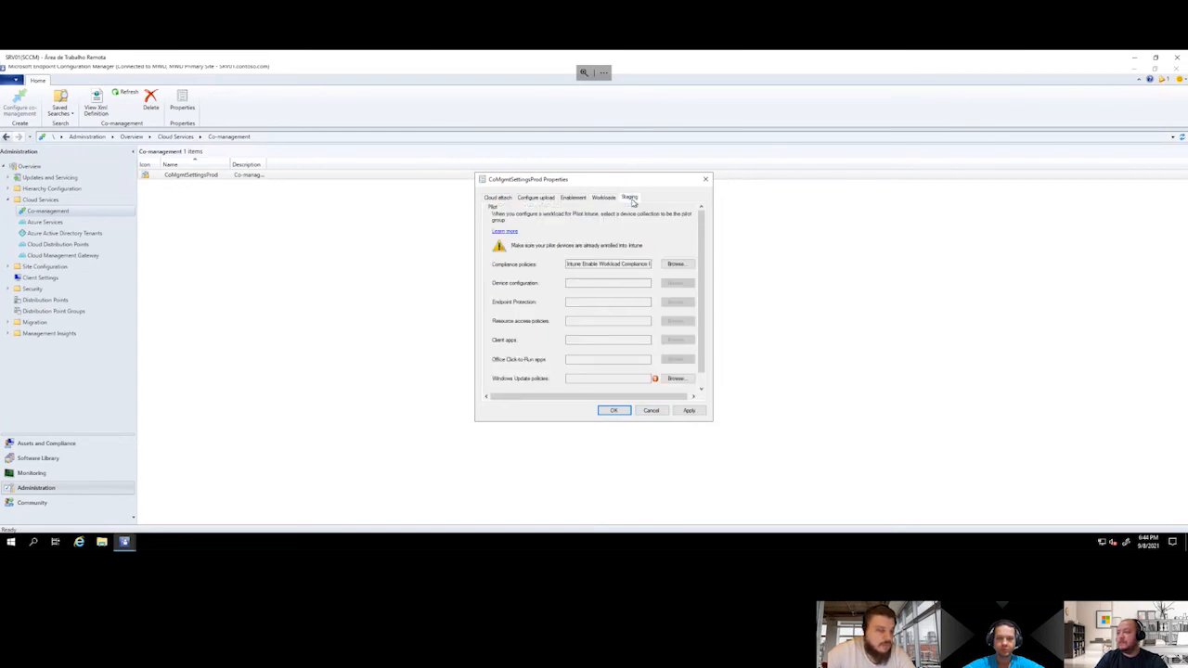
{"action": "left_click", "coordinate": [676, 378]}
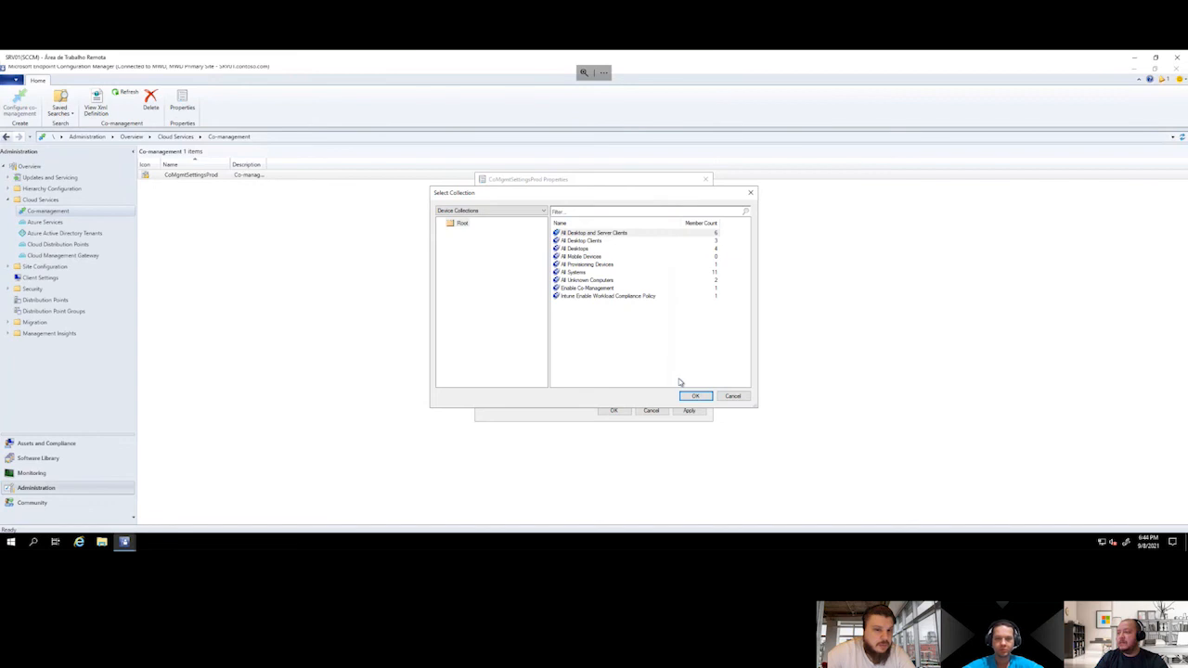
{"action": "left_click", "coordinate": [648, 296]}
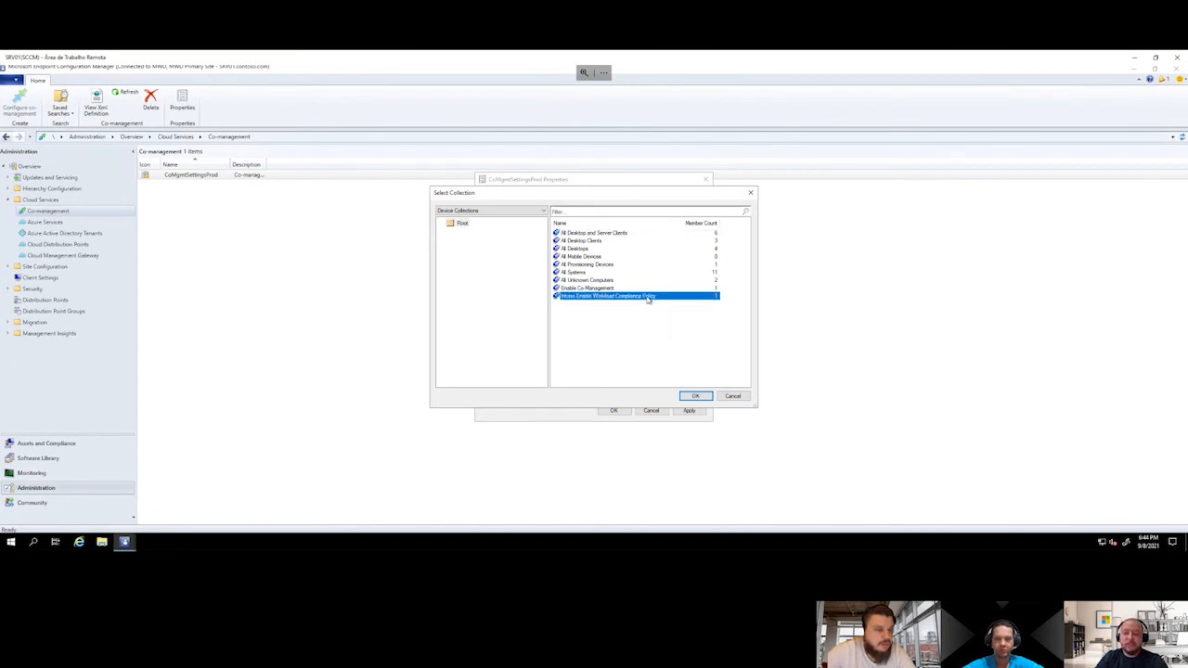
{"action": "left_click", "coordinate": [708, 398]}
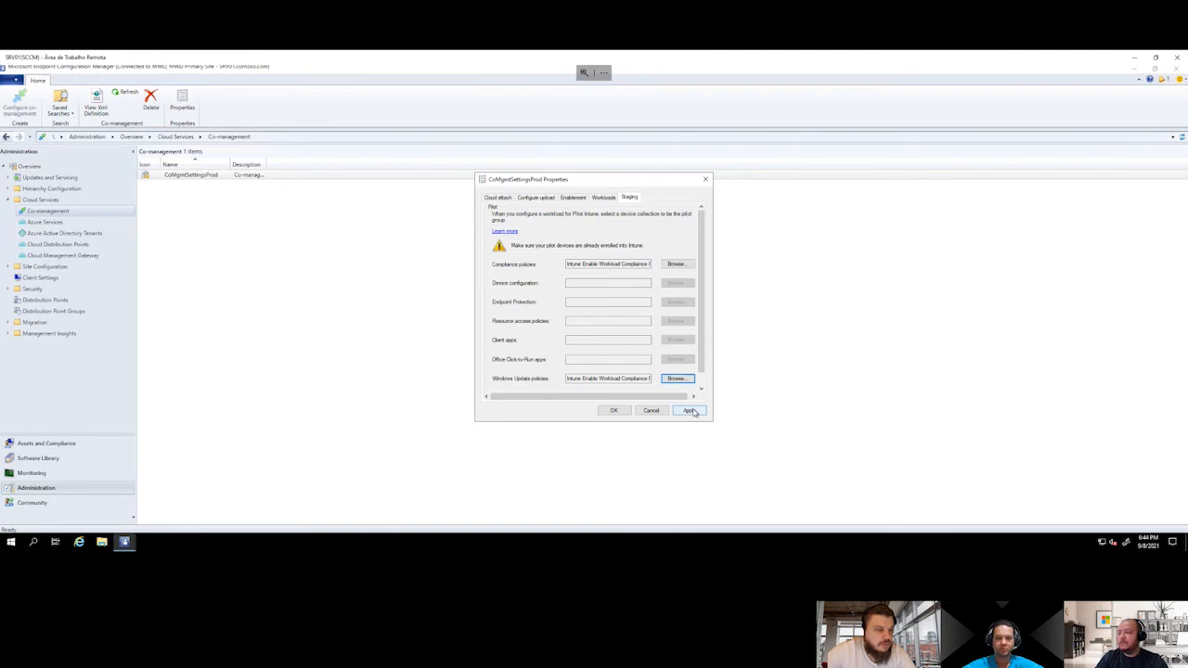
{"action": "left_click", "coordinate": [691, 411]}
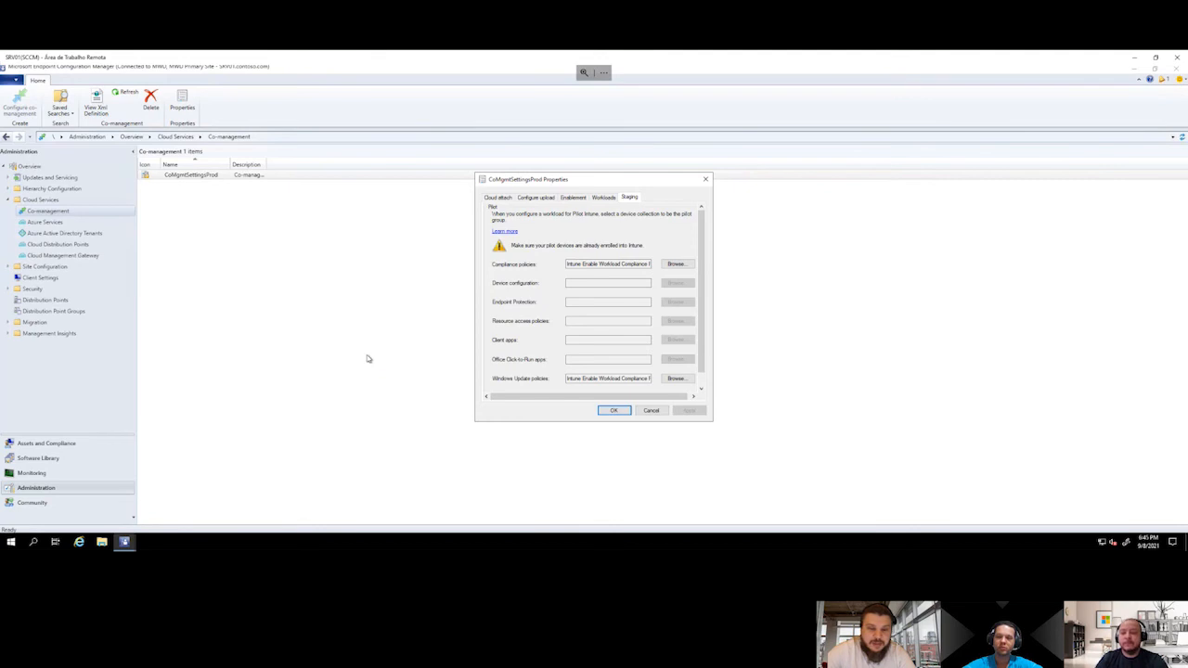
{"action": "left_click", "coordinate": [613, 412]}
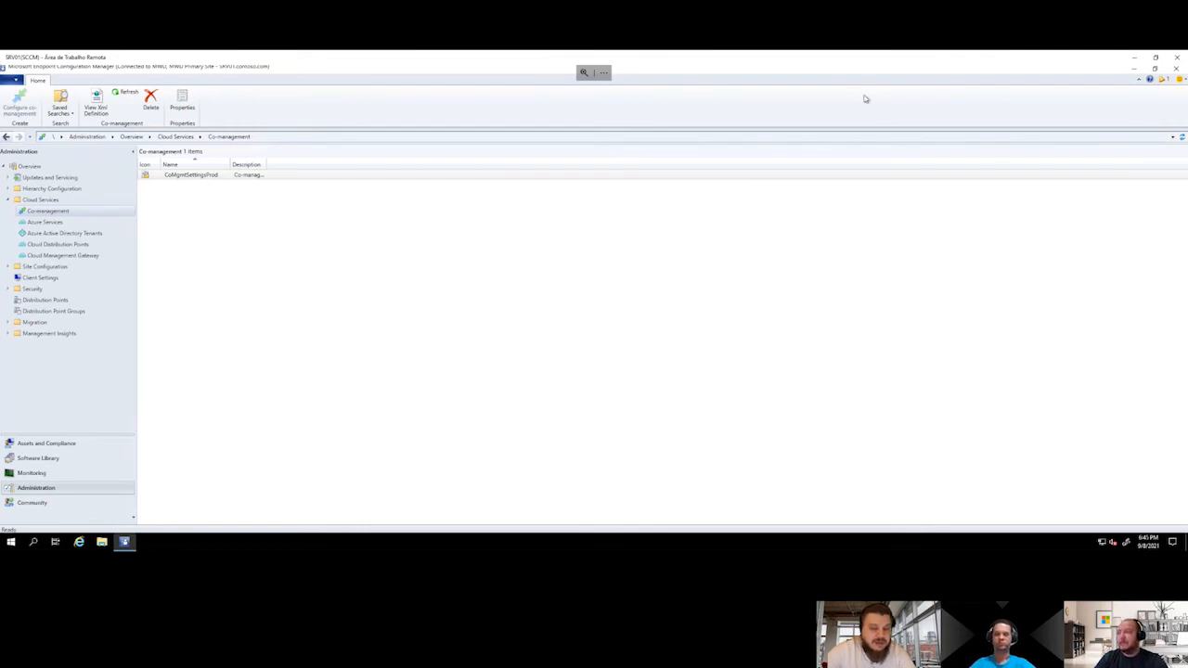
Return to the Endpoint Manager admin center and check the overview of the WUFB-HOMOLOGACAO update ring
{"action": "left_click", "coordinate": [1136, 57]}
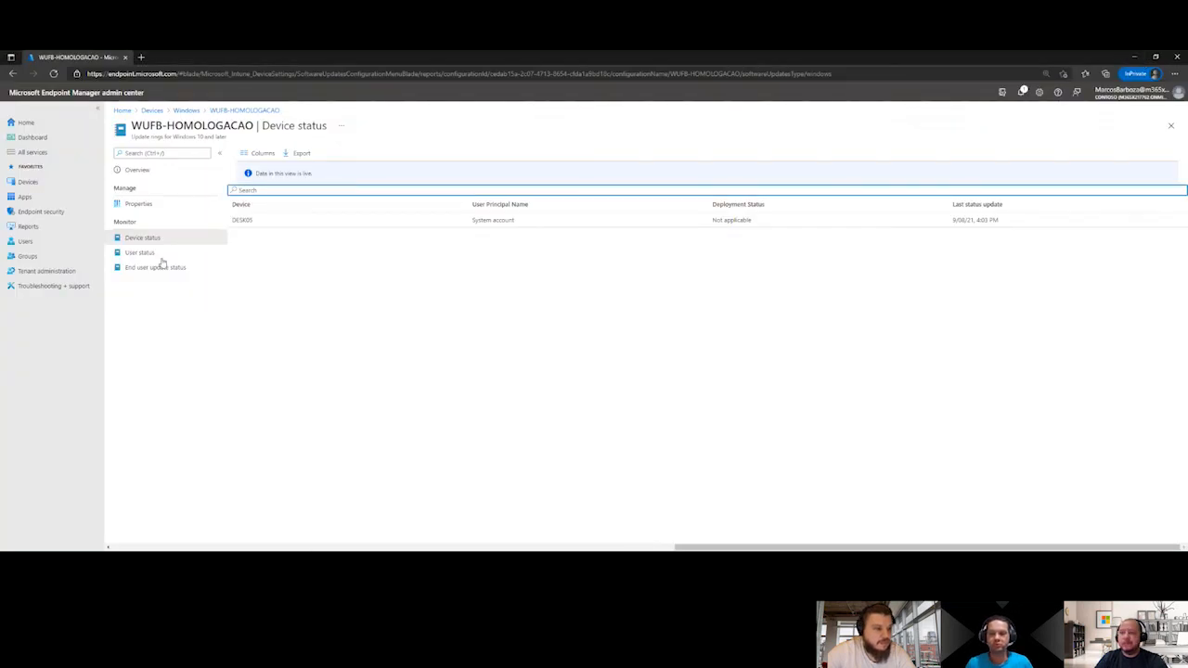
{"action": "left_click", "coordinate": [169, 176]}
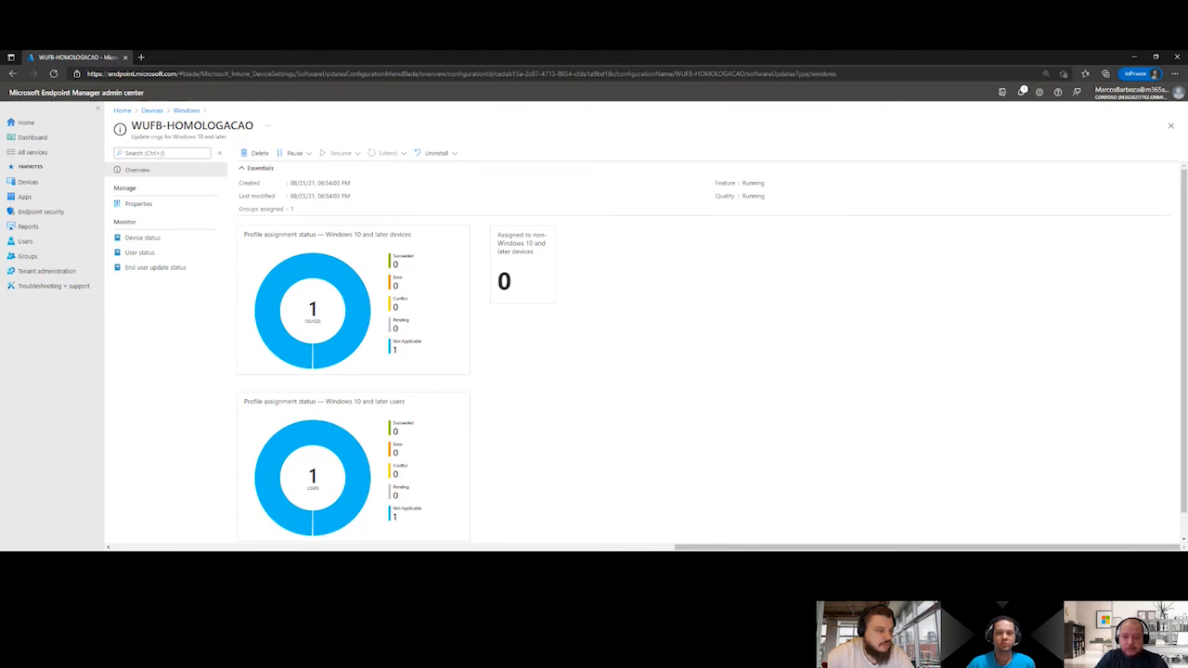
Switch to the DESK05 remote desktop, run the Machine Policy Retrieval & Evaluation Cycle and close the Configuration Manager properties
{"action": "key", "text": "alt+Tab"}
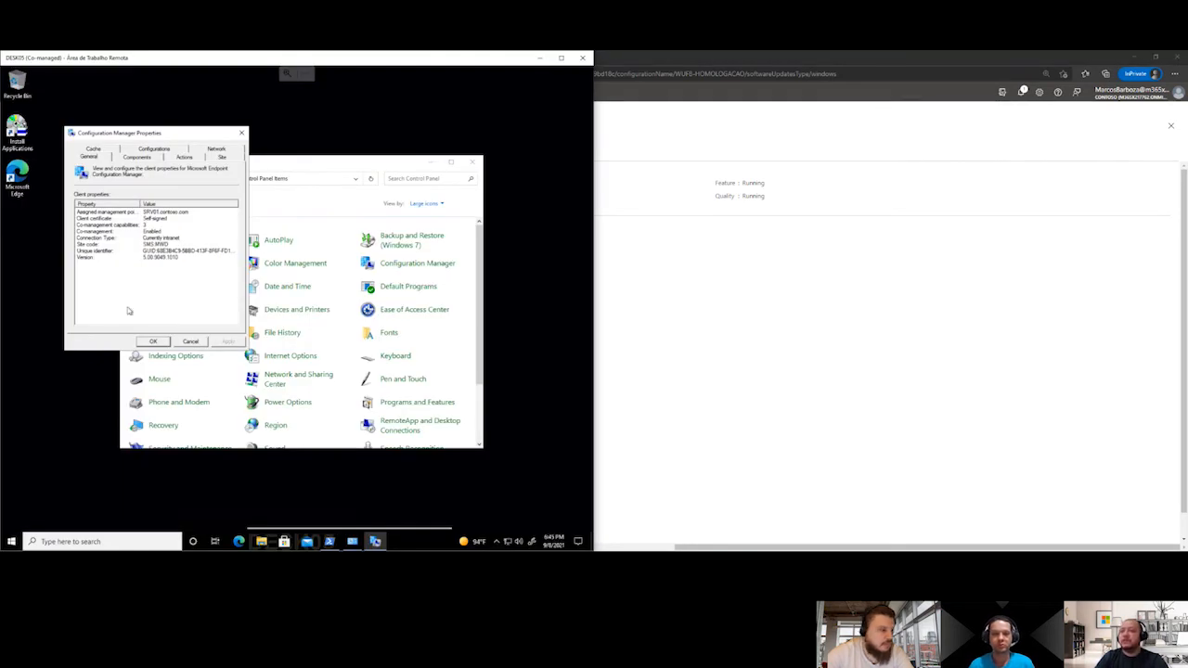
{"action": "left_click", "coordinate": [190, 157]}
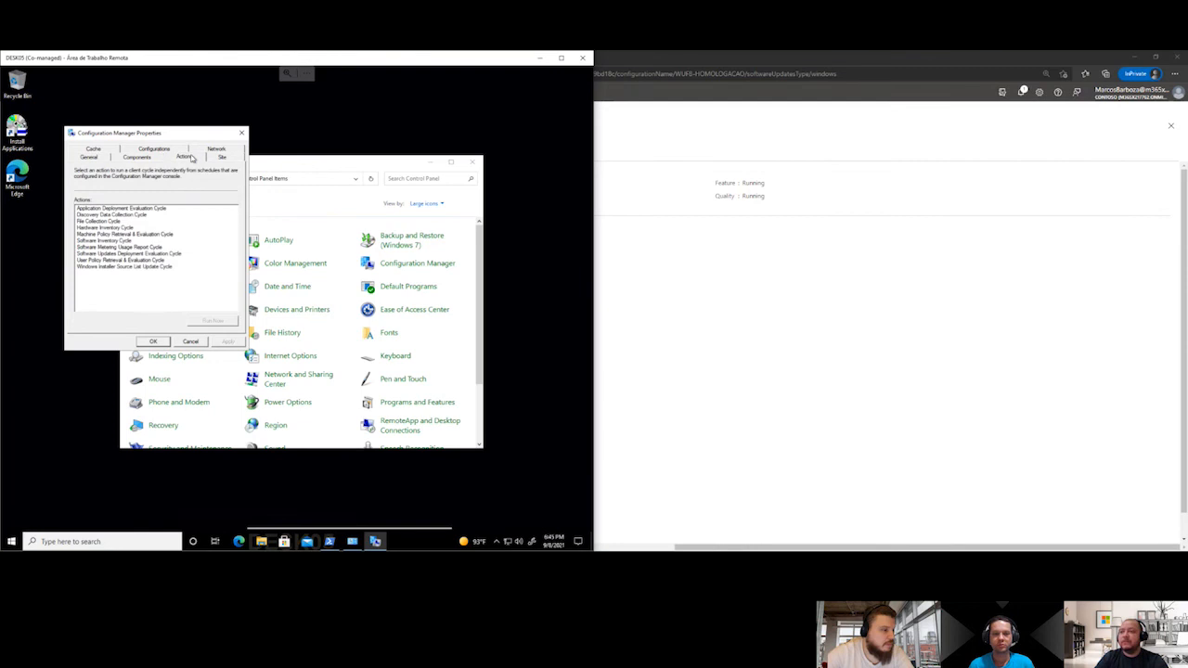
{"action": "left_click", "coordinate": [123, 235]}
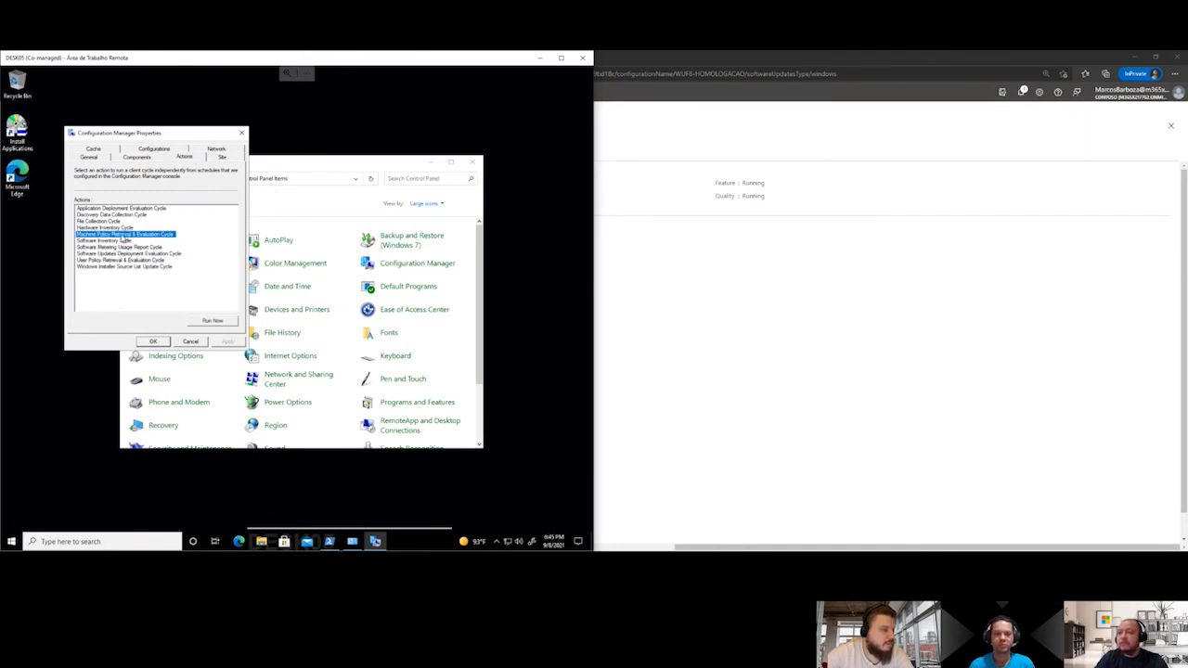
{"action": "left_click", "coordinate": [212, 321]}
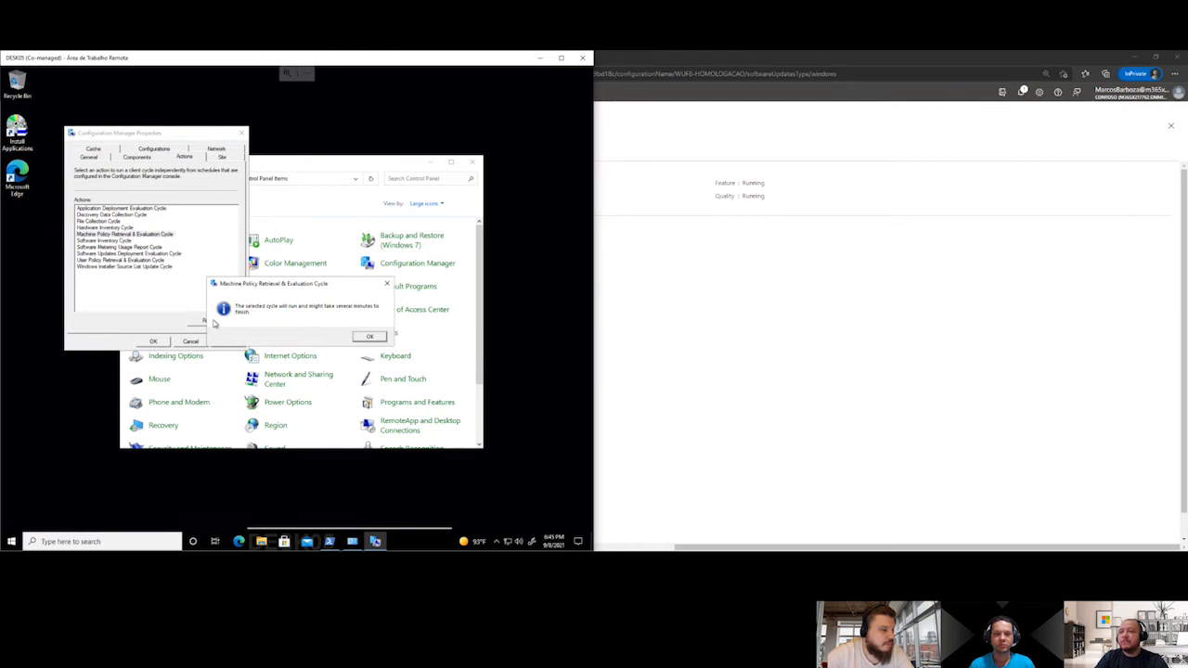
{"action": "left_click", "coordinate": [371, 337]}
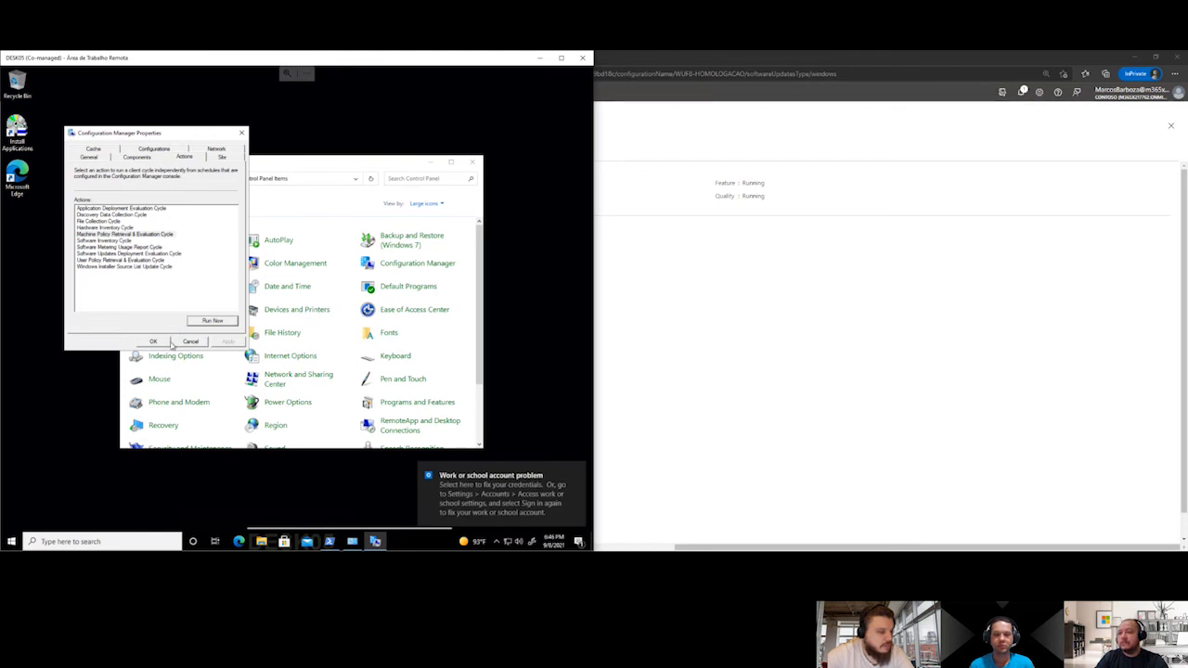
{"action": "left_click", "coordinate": [154, 341]}
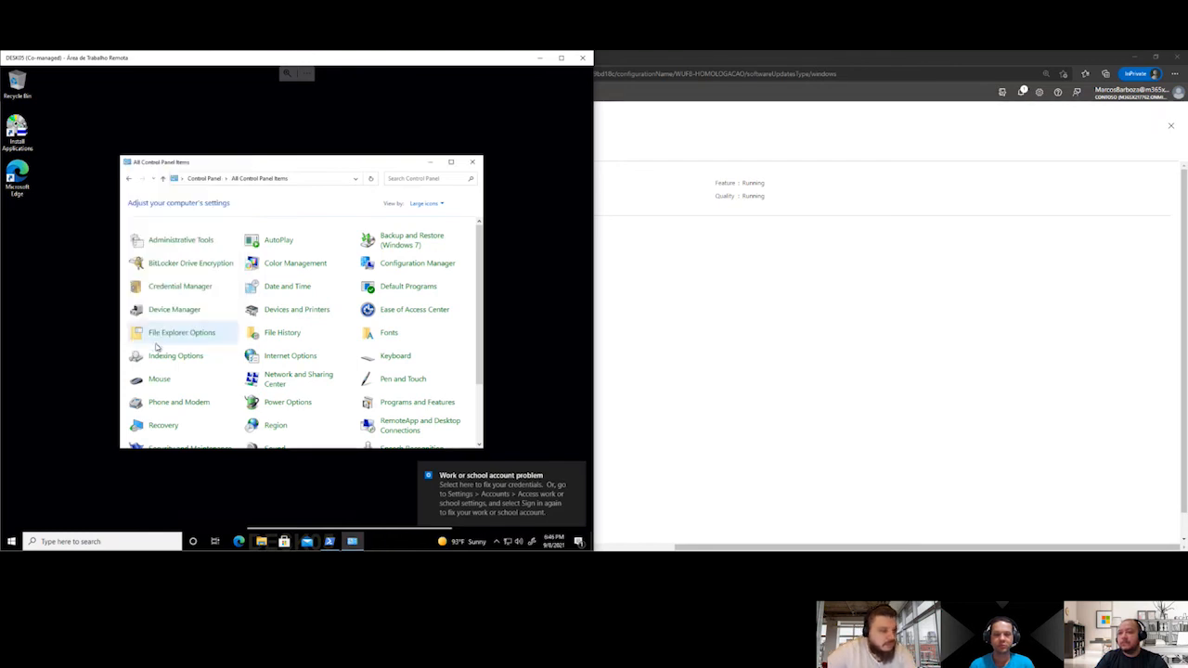
Reopen the Configuration Manager properties on DESK05, check the co-management capabilities value and close them
{"action": "double_click", "coordinate": [415, 265]}
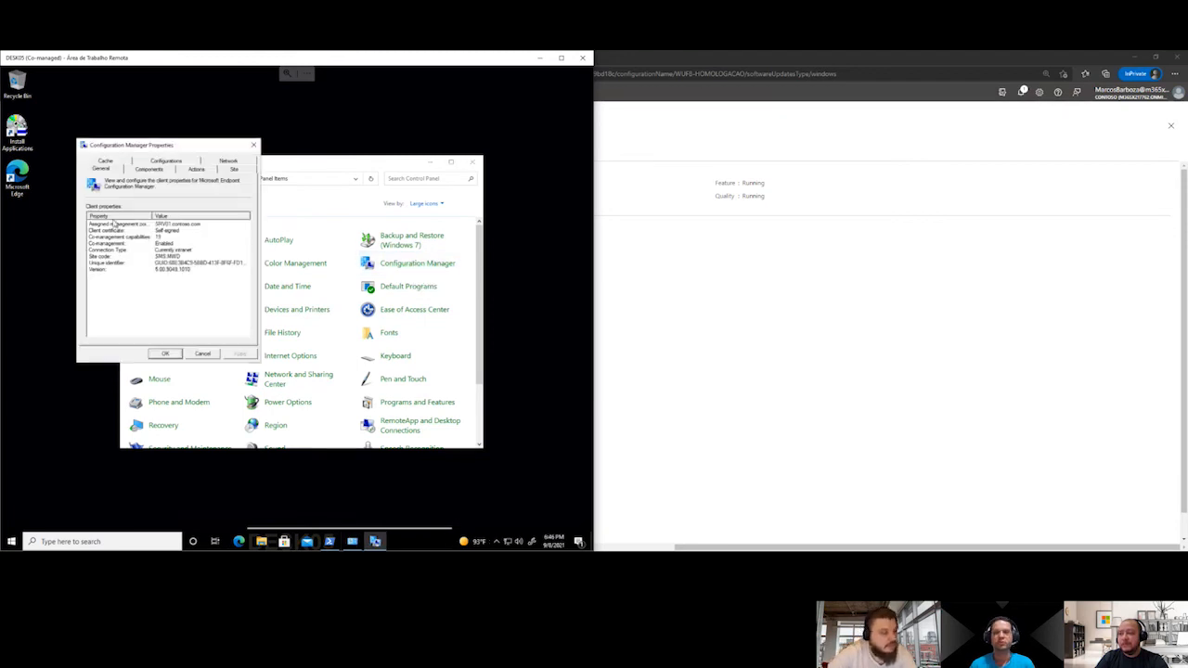
{"action": "left_click", "coordinate": [131, 237]}
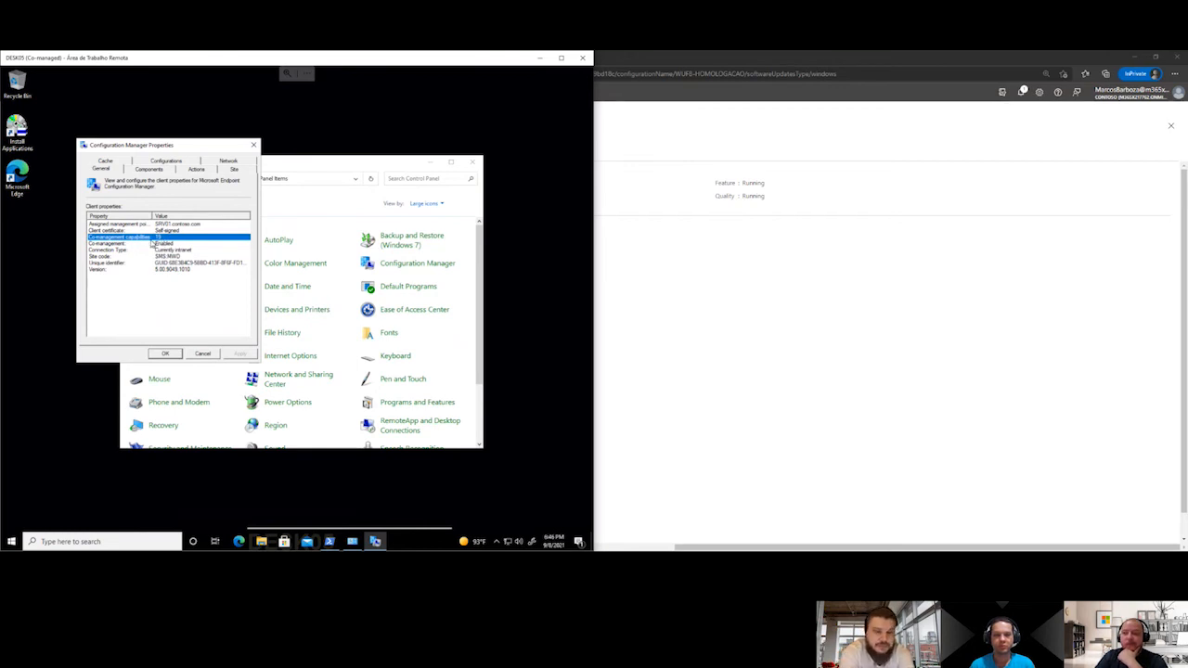
{"action": "left_click", "coordinate": [204, 354]}
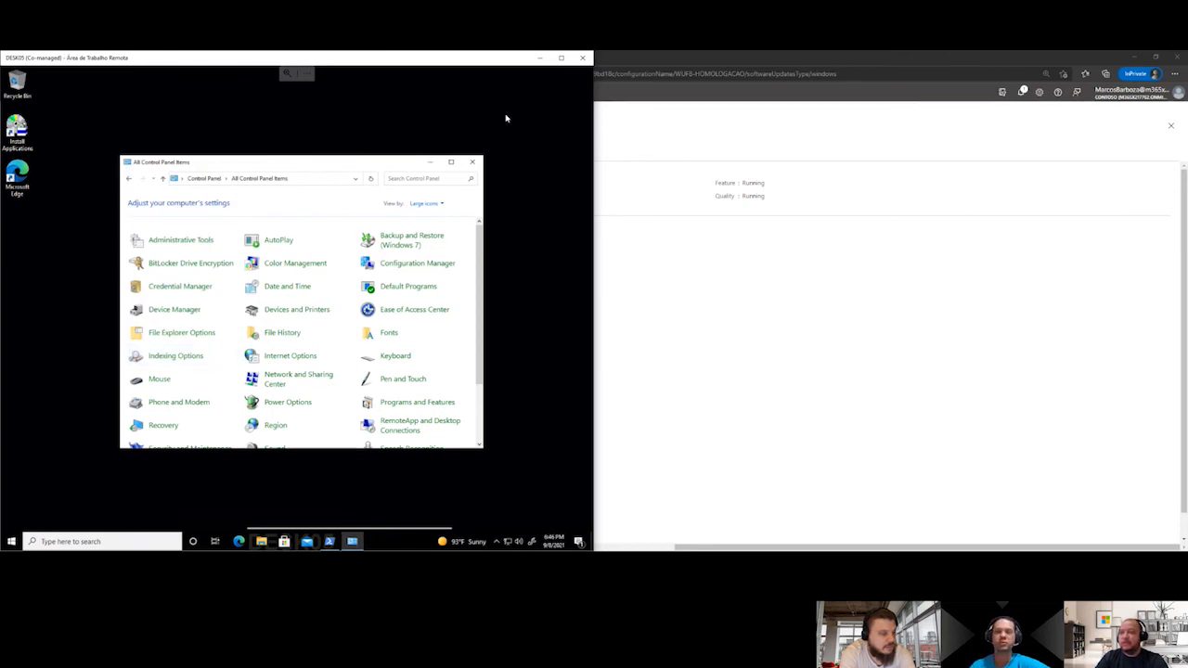
Return to the Endpoint Manager admin center and open the DESK05 device from the Windows devices list
{"action": "left_click", "coordinate": [539, 57]}
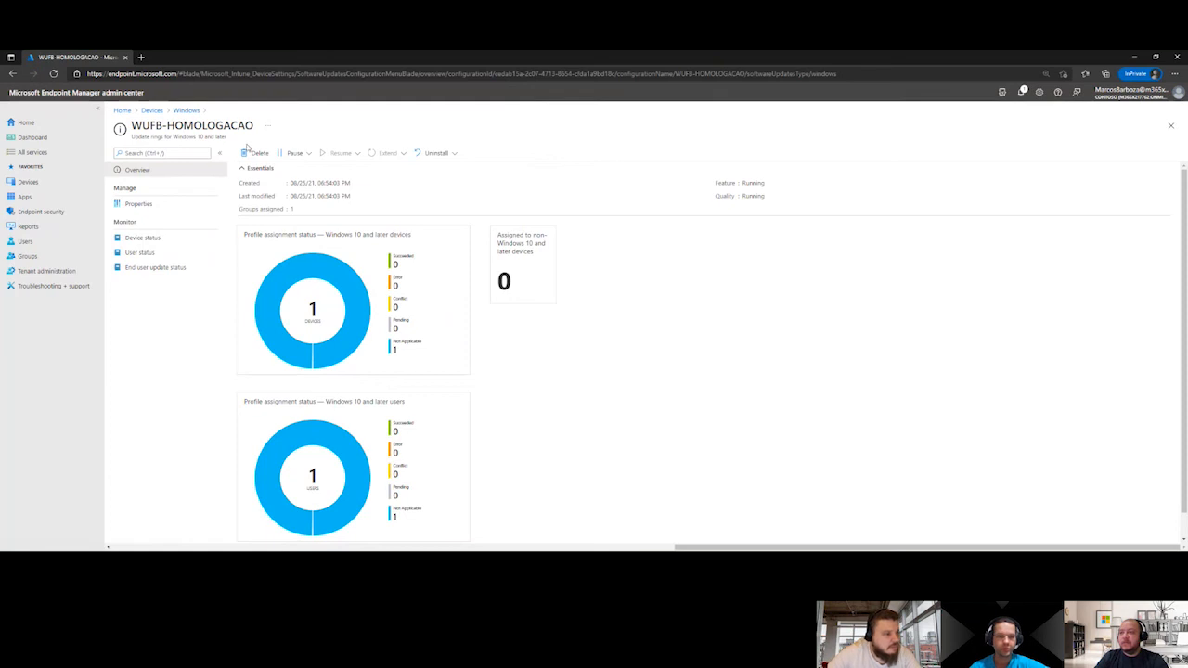
{"action": "left_click", "coordinate": [186, 110]}
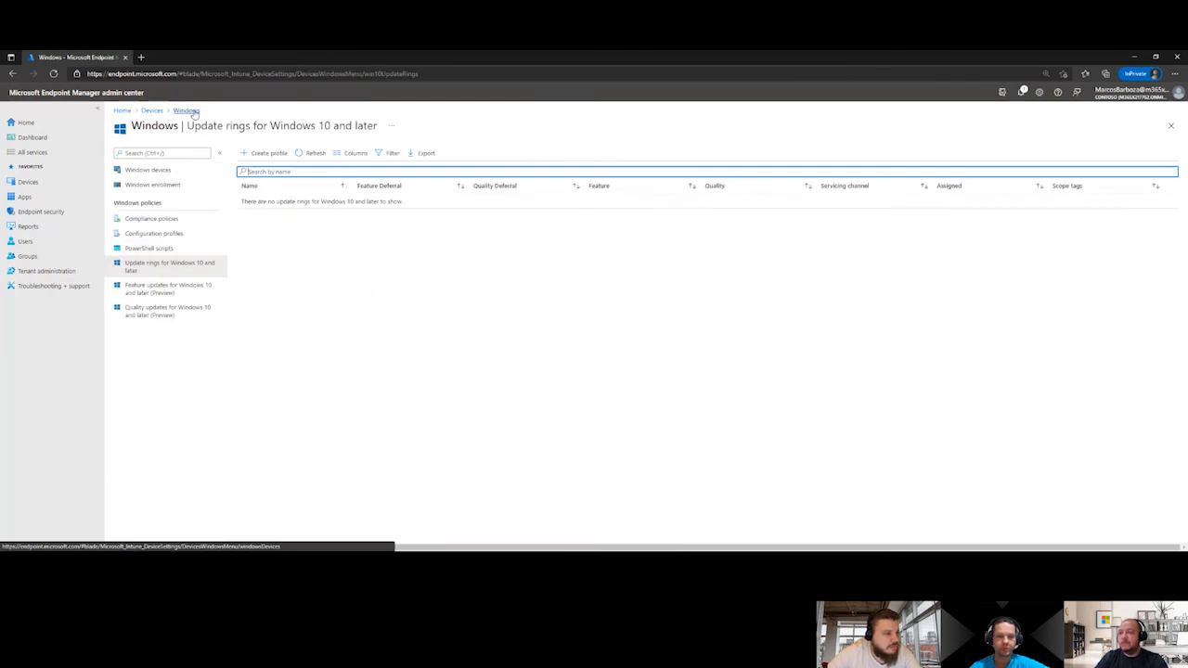
{"action": "left_click", "coordinate": [171, 171]}
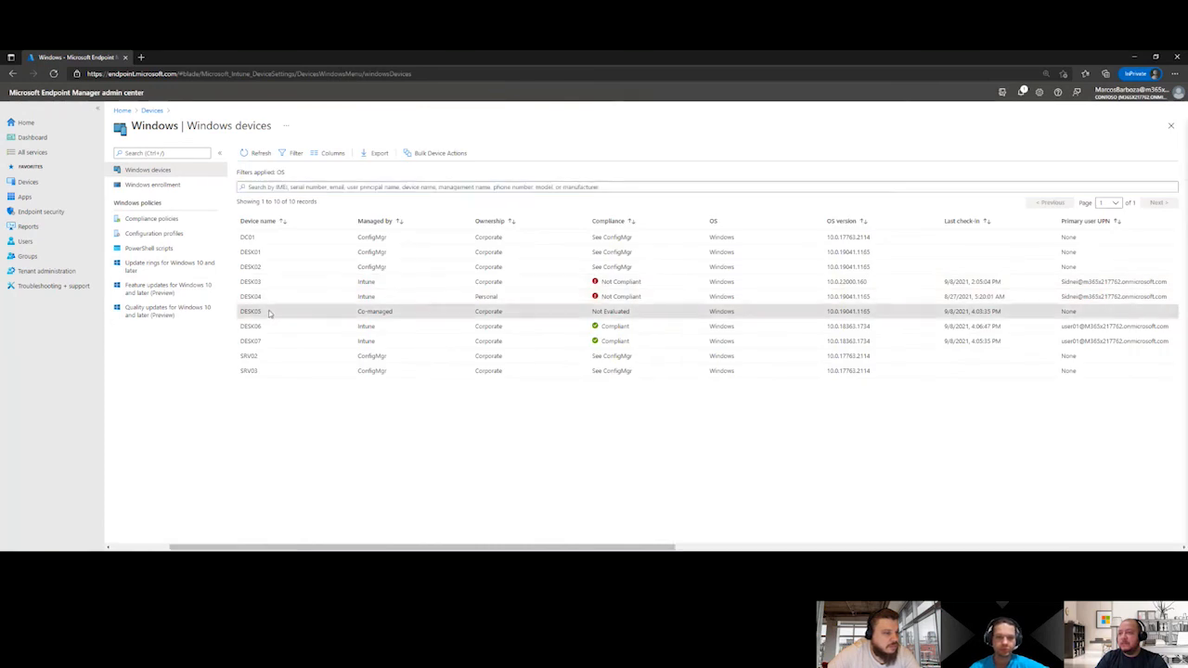
{"action": "left_click", "coordinate": [270, 313]}
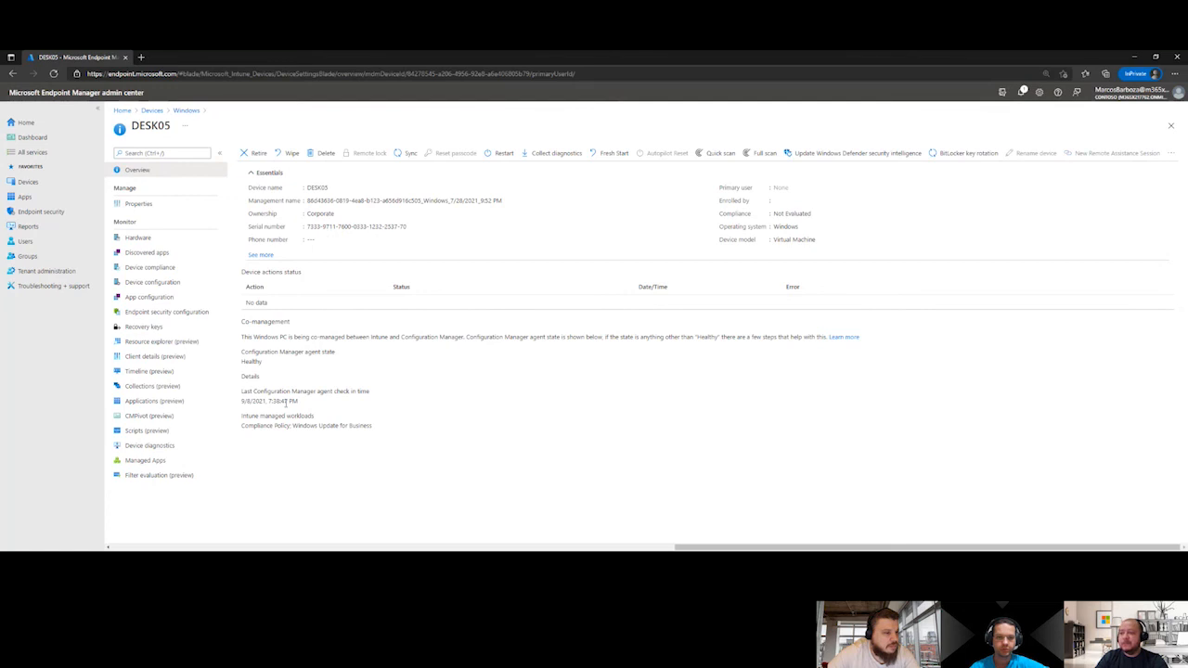
Check the Intune managed workloads of DESK05 for Windows Update for Business and sync the device
{"action": "left_click_drag", "start_coordinate": [294, 425], "coordinate": [375, 427]}
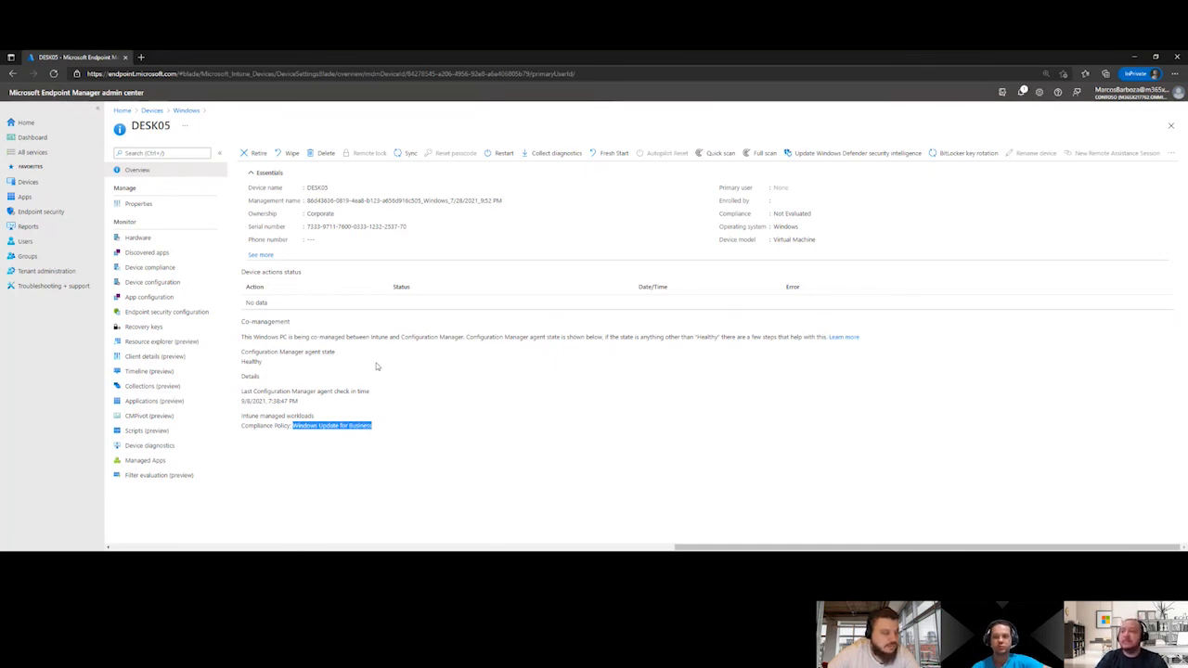
{"action": "left_click", "coordinate": [409, 153]}
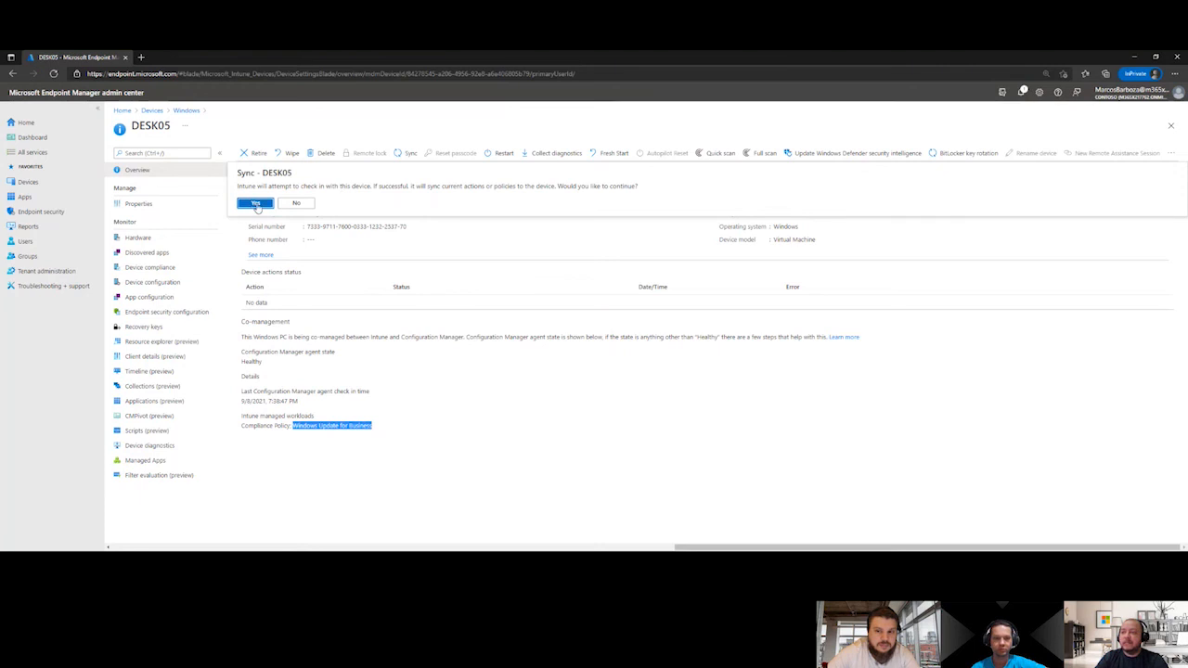
{"action": "left_click", "coordinate": [256, 204]}
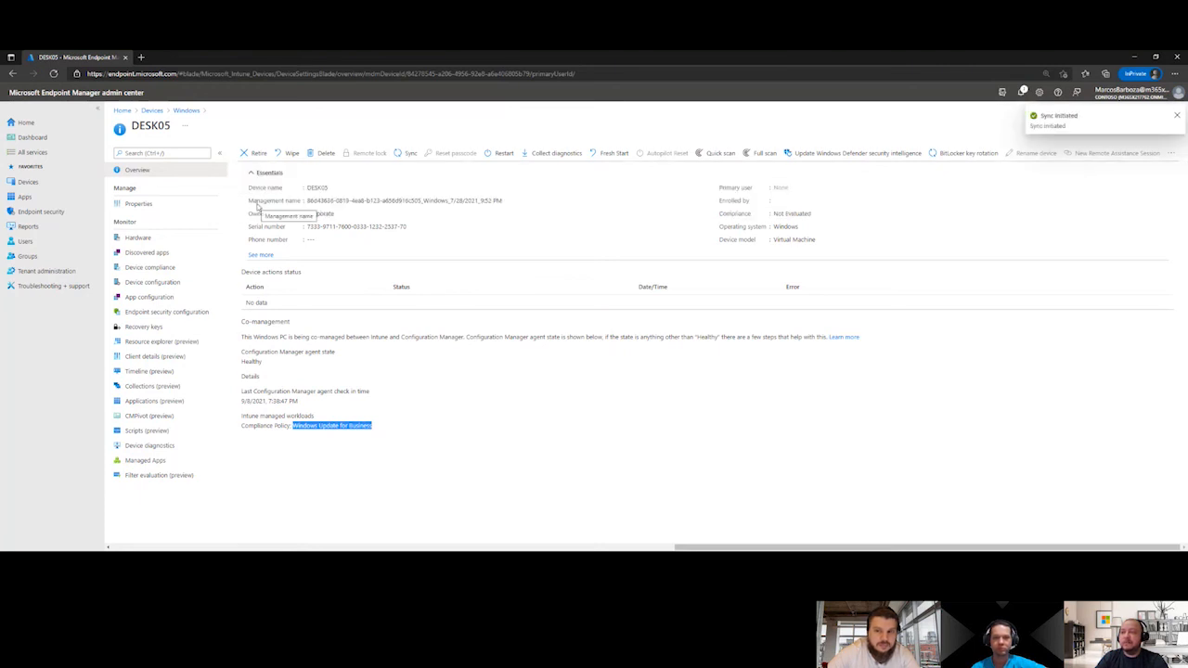
Open the properties of the WUFB-INSIDER update ring for Windows 10 and later
{"action": "left_click", "coordinate": [186, 110]}
{"action": "left_click", "coordinate": [152, 110]}
{"action": "scroll", "coordinate": [171, 343], "scroll_direction": "down", "scroll_amount": 3}
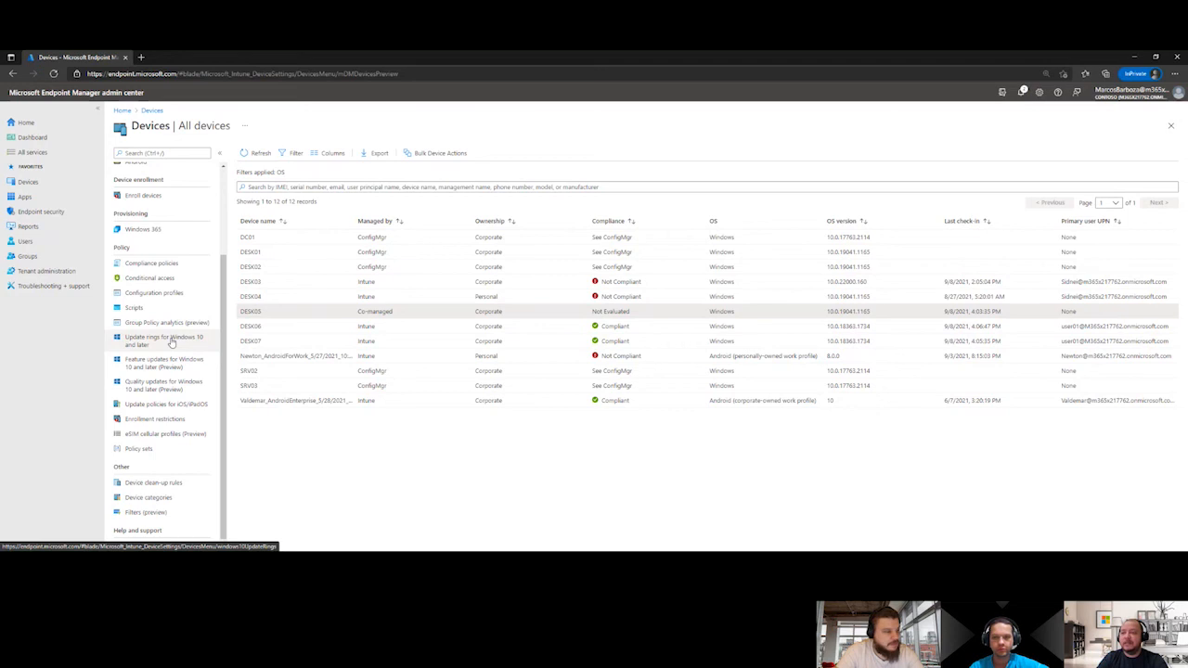
{"action": "left_click", "coordinate": [172, 342]}
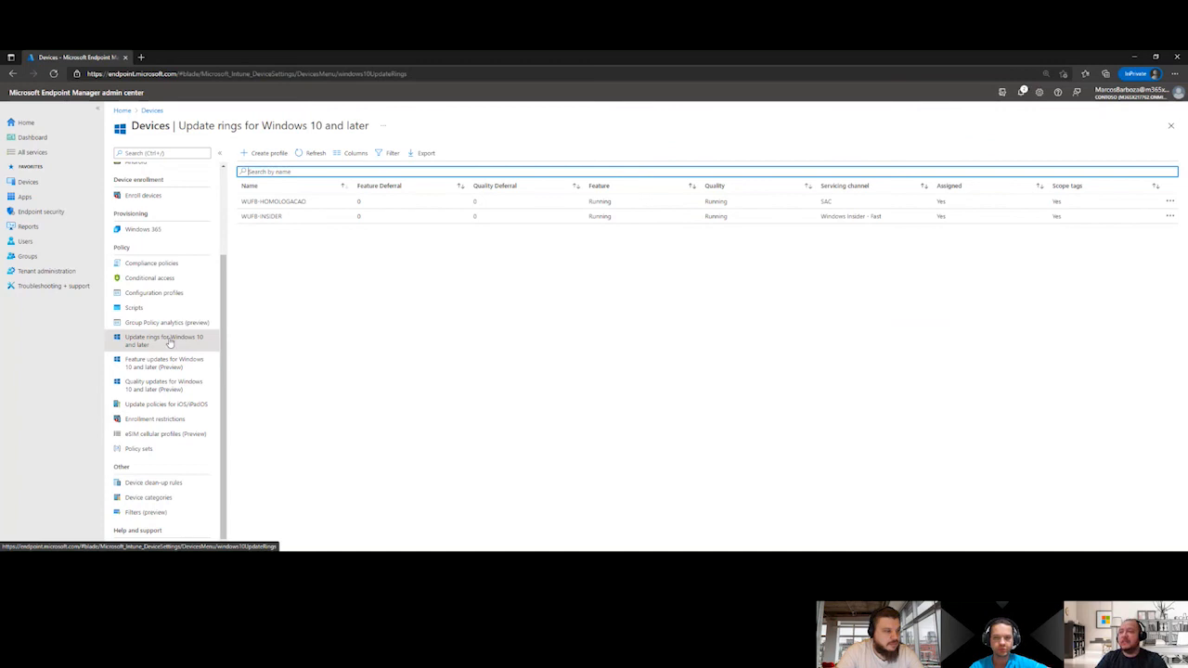
{"action": "left_click", "coordinate": [291, 221]}
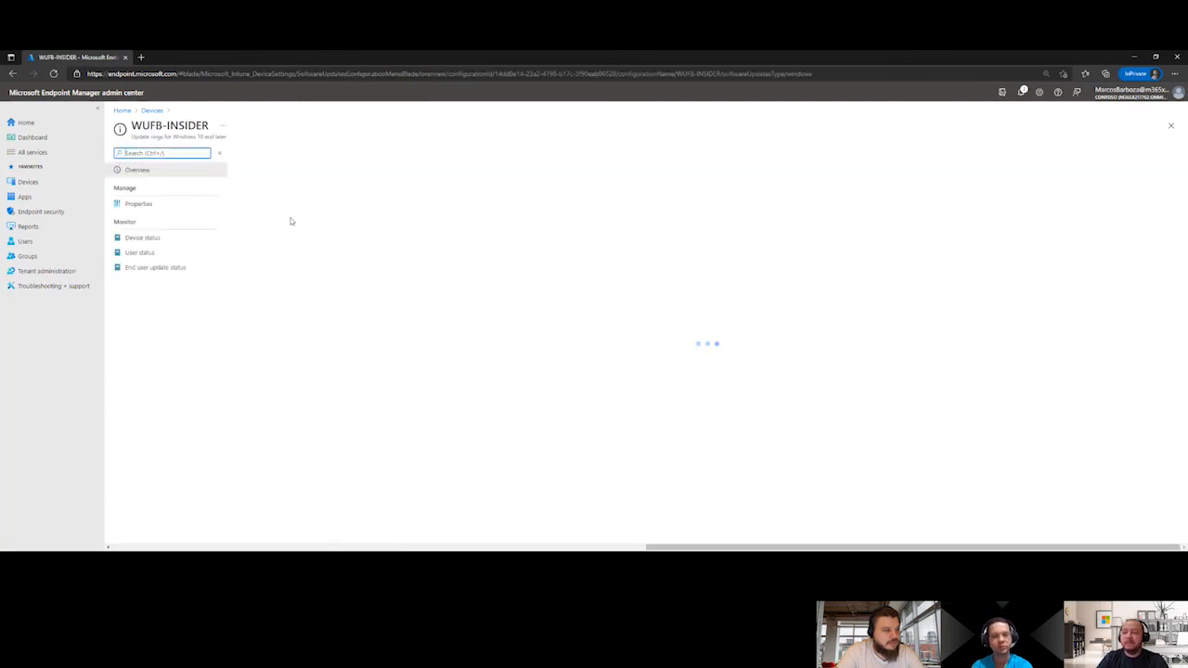
{"action": "left_click", "coordinate": [198, 211]}
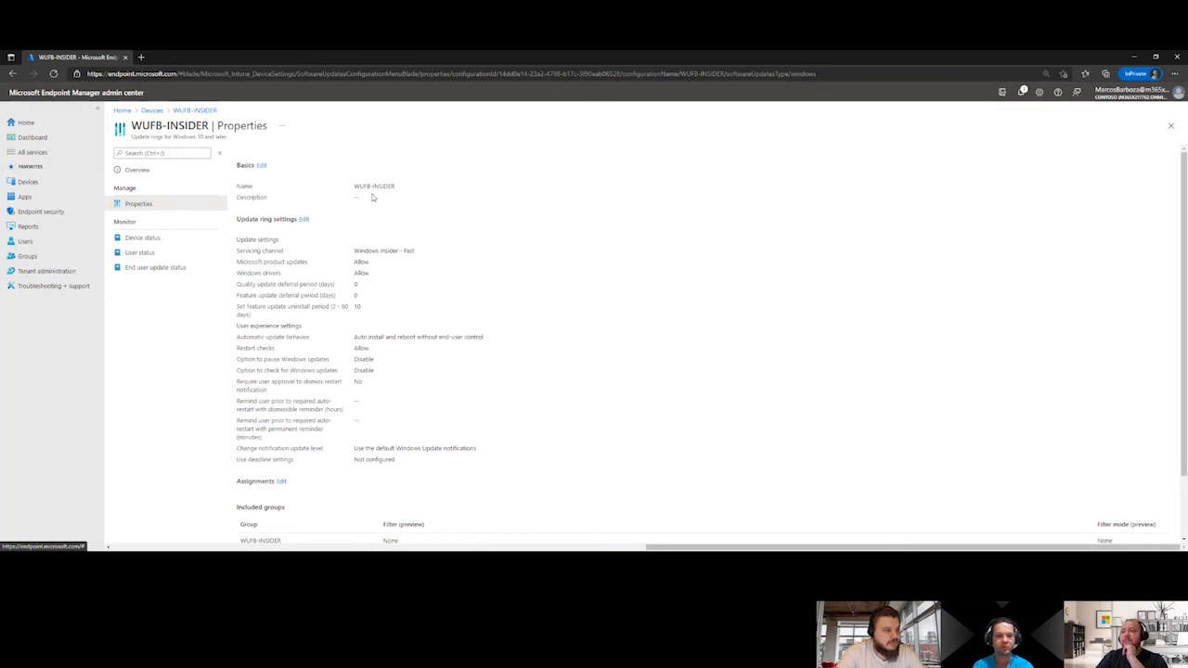
Examine the editable update ring settings of WUFB-INSIDER, including the servicing channel options, and leave without saving
{"action": "left_click", "coordinate": [304, 220]}
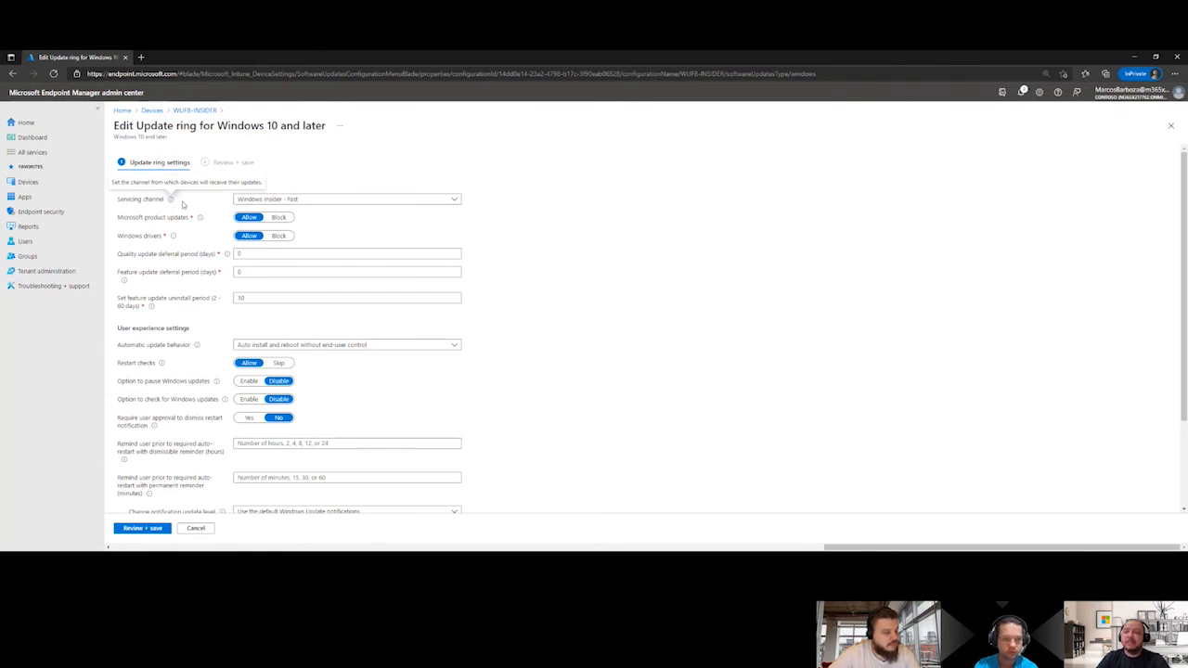
{"action": "left_click", "coordinate": [379, 199]}
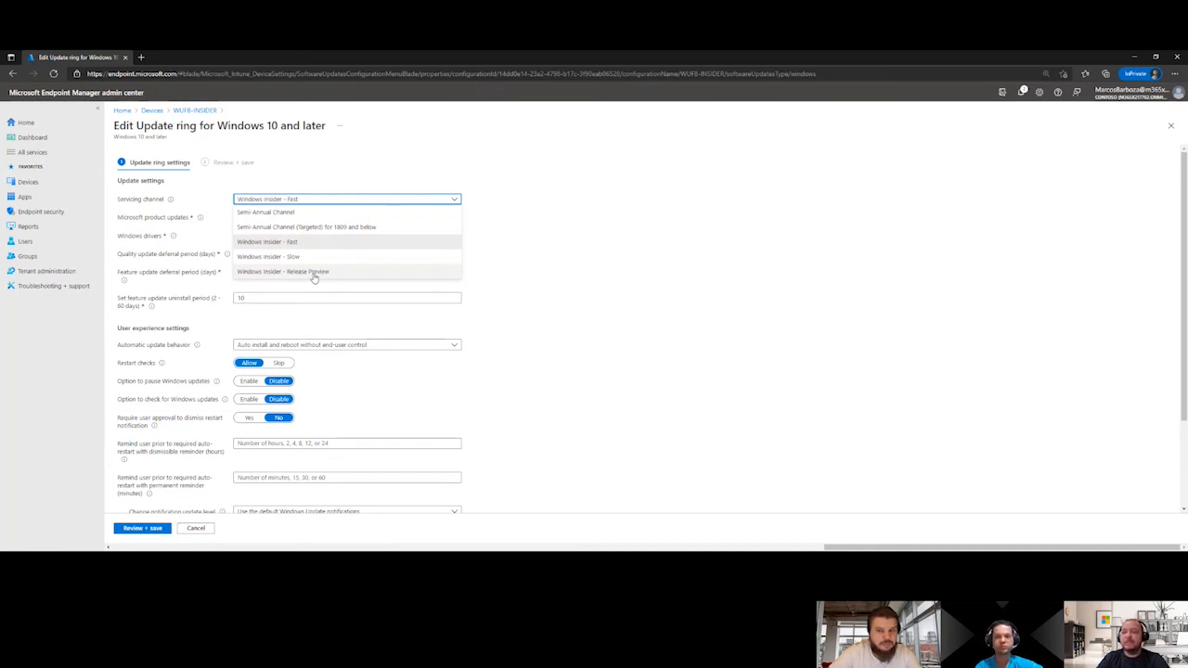
{"action": "left_click", "coordinate": [548, 242]}
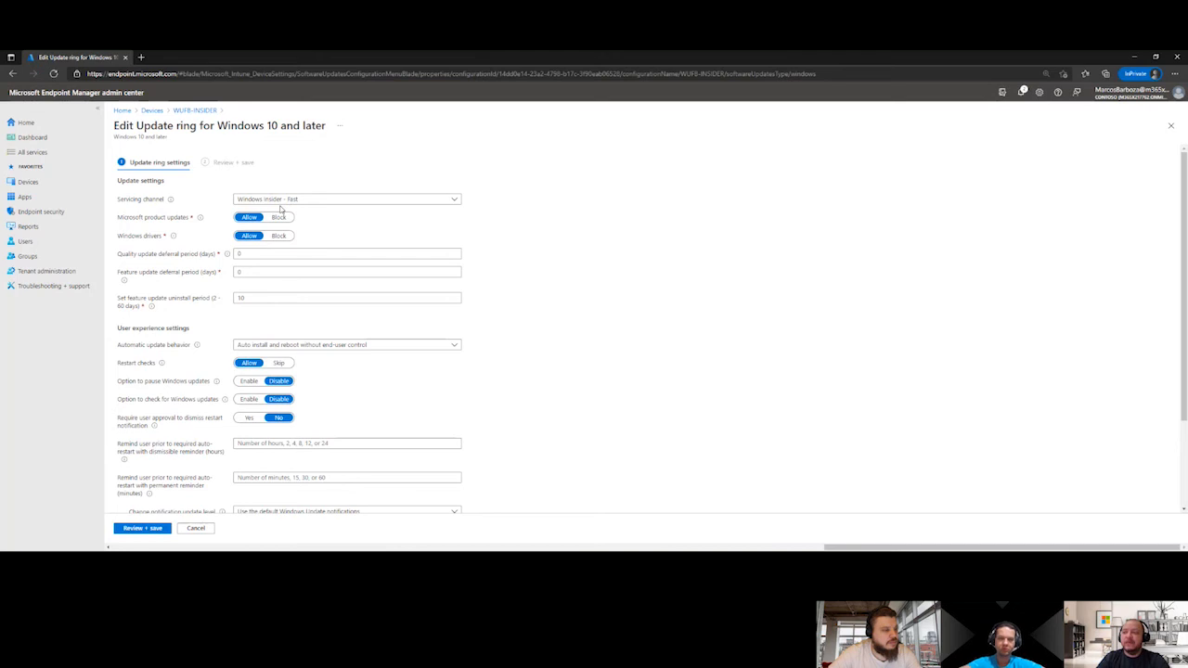
{"action": "scroll", "coordinate": [281, 210], "scroll_direction": "down", "scroll_amount": 3}
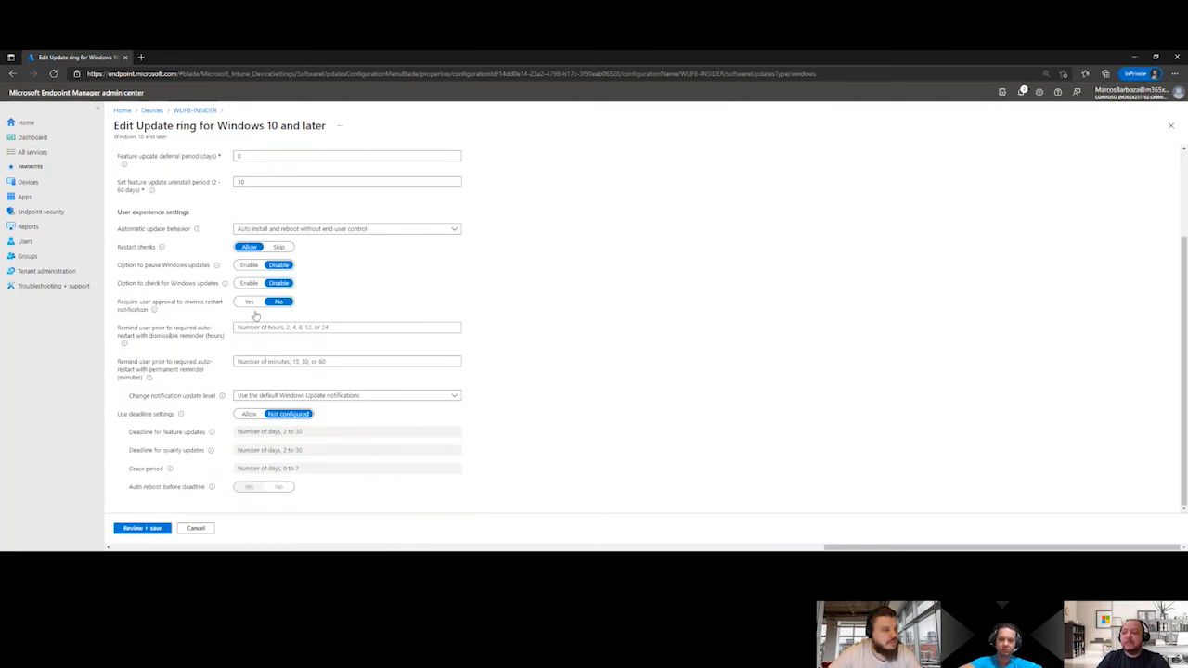
{"action": "scroll", "coordinate": [278, 323], "scroll_direction": "up", "scroll_amount": 3}
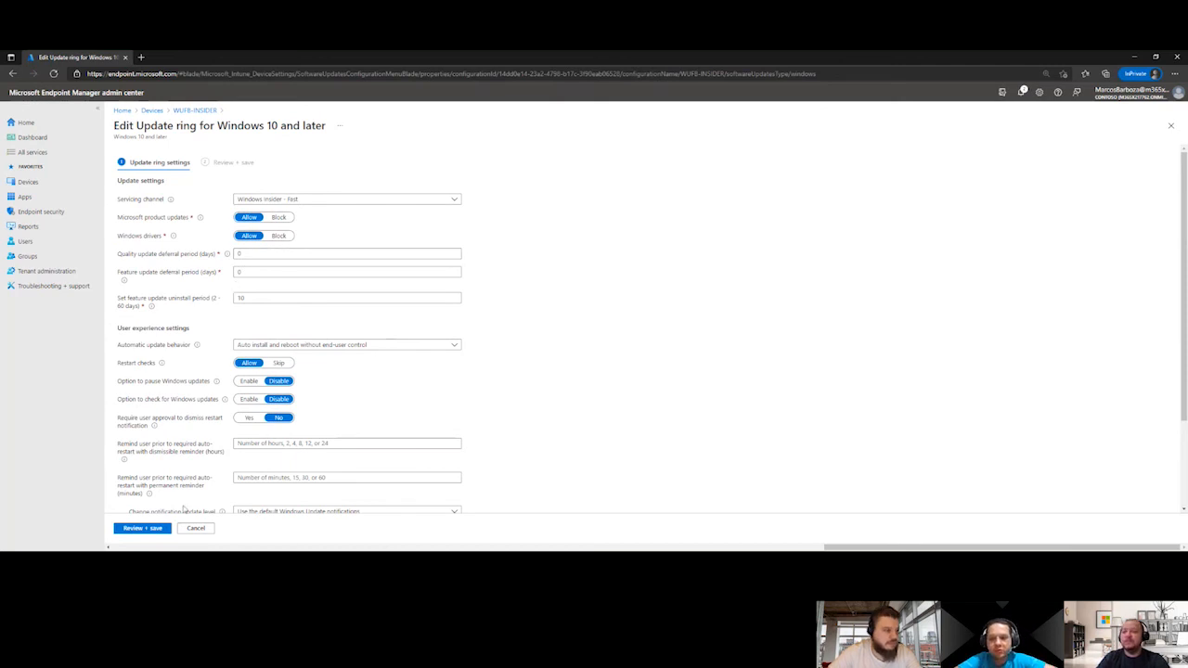
{"action": "left_click", "coordinate": [197, 528]}
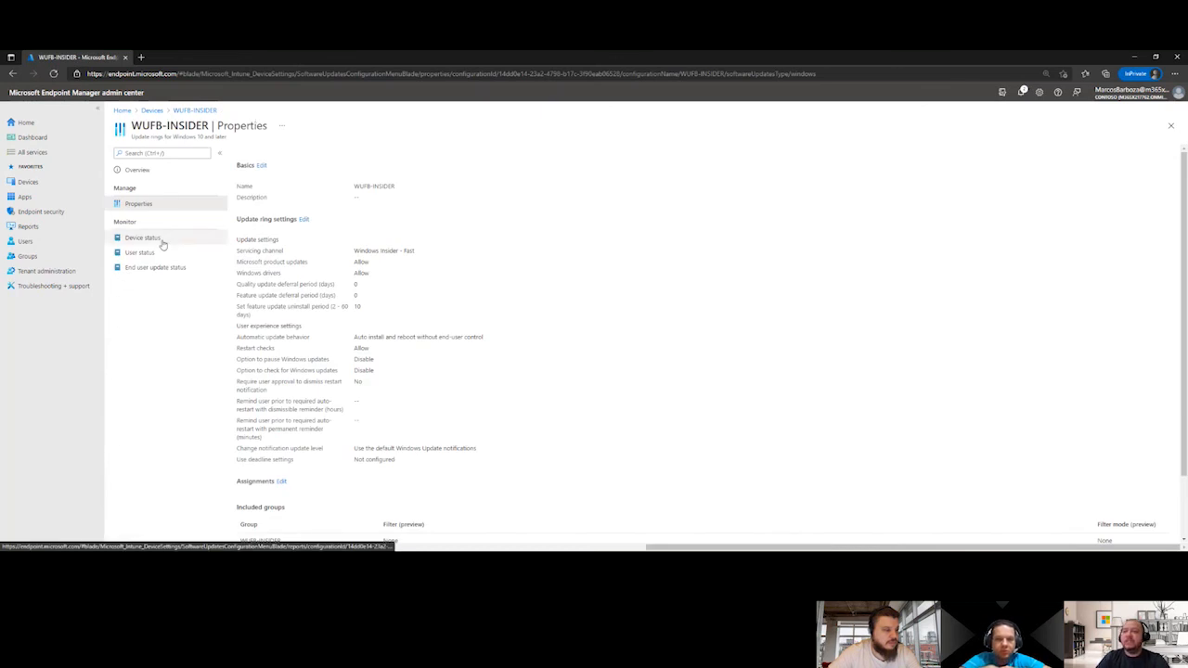
Review the device status, user status and end user update status reports of the WUFB-INSIDER ring
{"action": "left_click", "coordinate": [159, 240]}
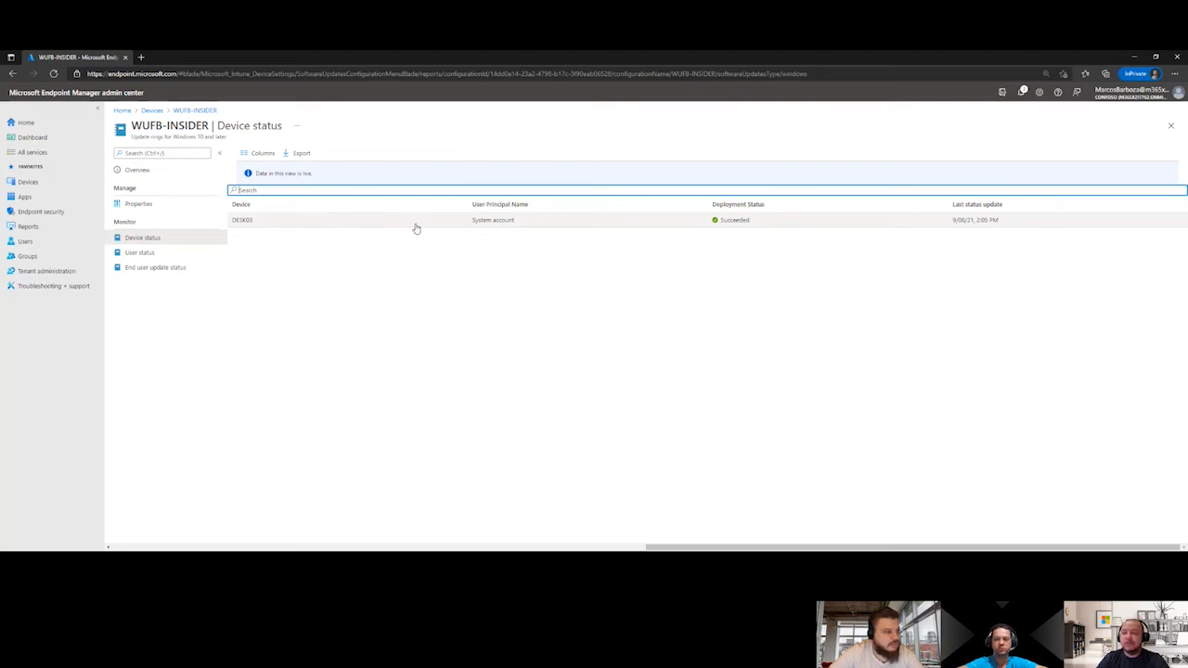
{"action": "left_click", "coordinate": [144, 253]}
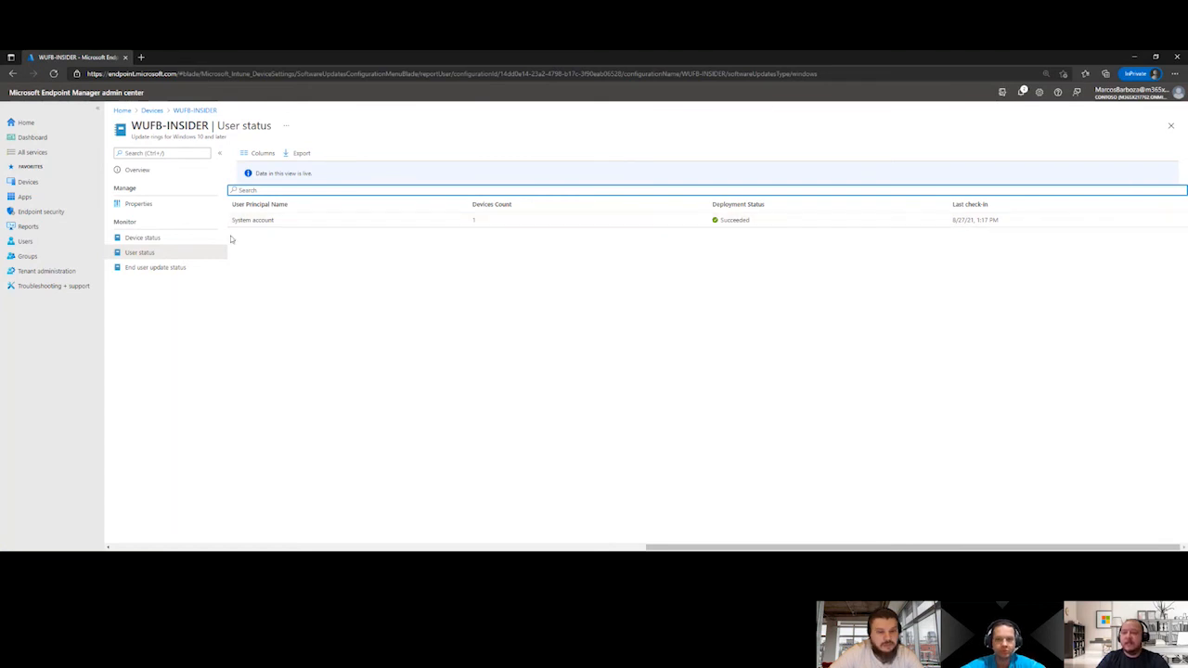
{"action": "left_click", "coordinate": [157, 270]}
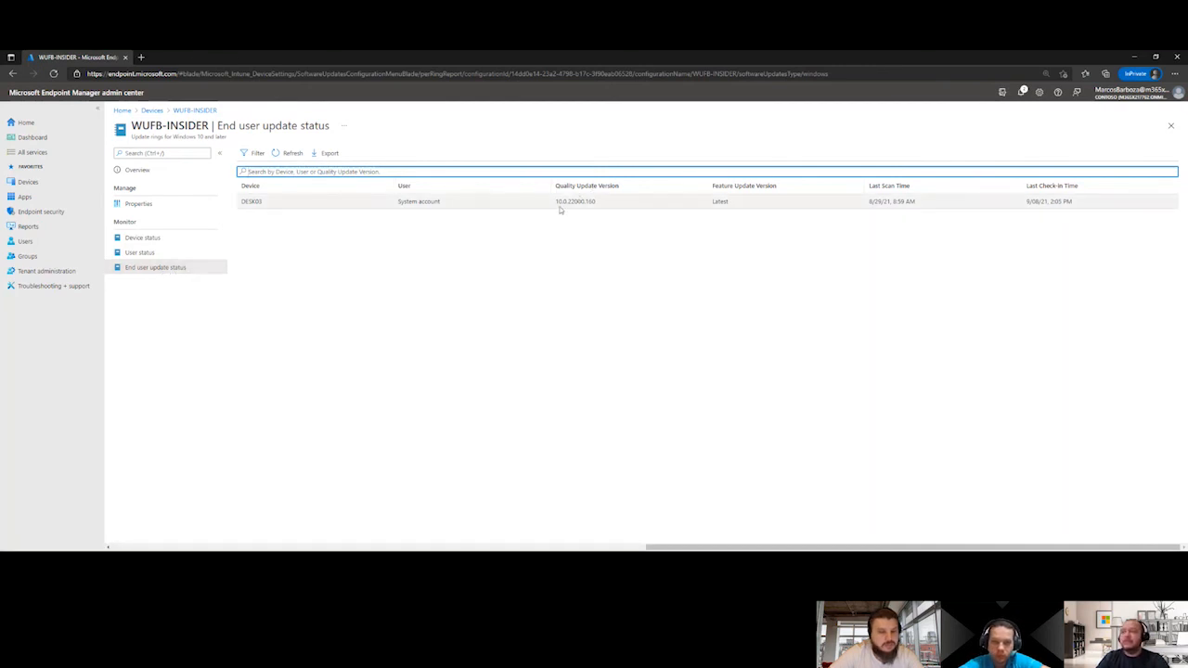
Examine the quality update version, feature update version and last scan time of DESK03 in the end user update status
{"action": "left_click_drag", "start_coordinate": [555, 202], "coordinate": [603, 205]}
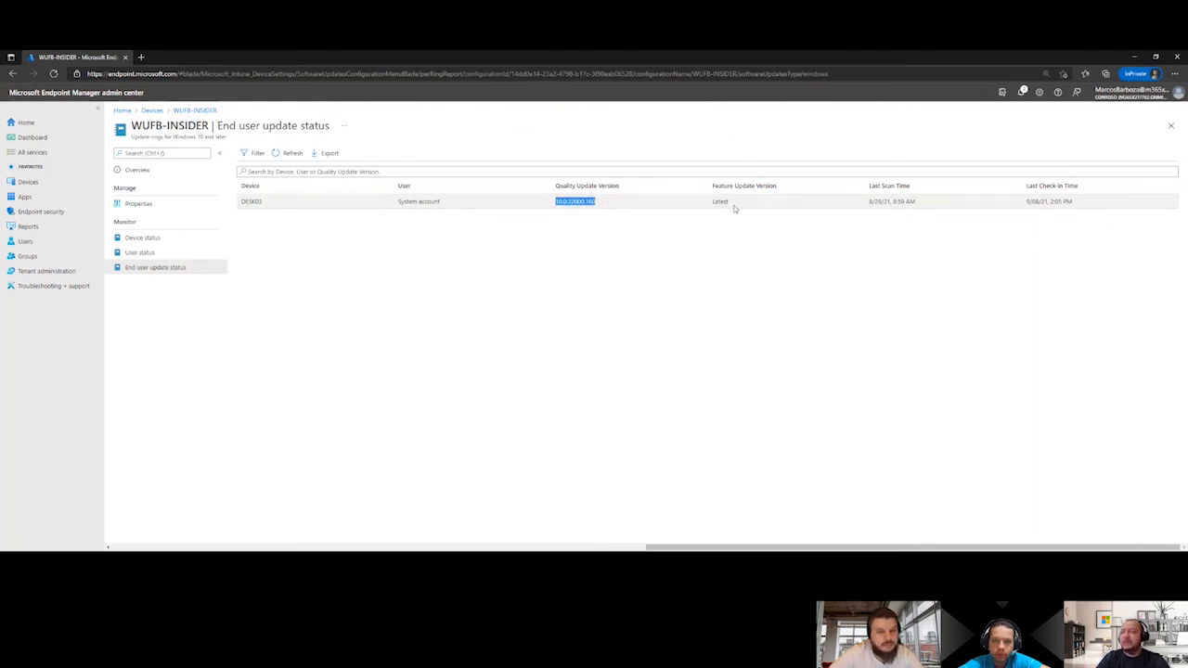
{"action": "left_click_drag", "start_coordinate": [731, 204], "coordinate": [704, 205]}
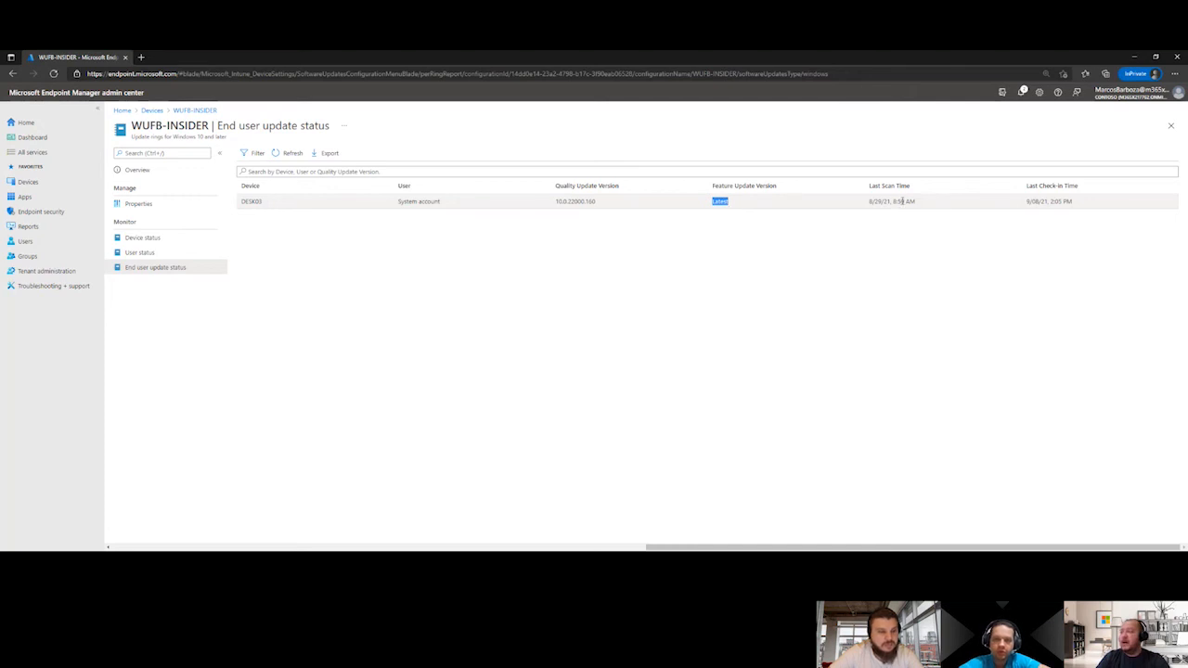
{"action": "left_click_drag", "start_coordinate": [920, 203], "coordinate": [869, 208]}
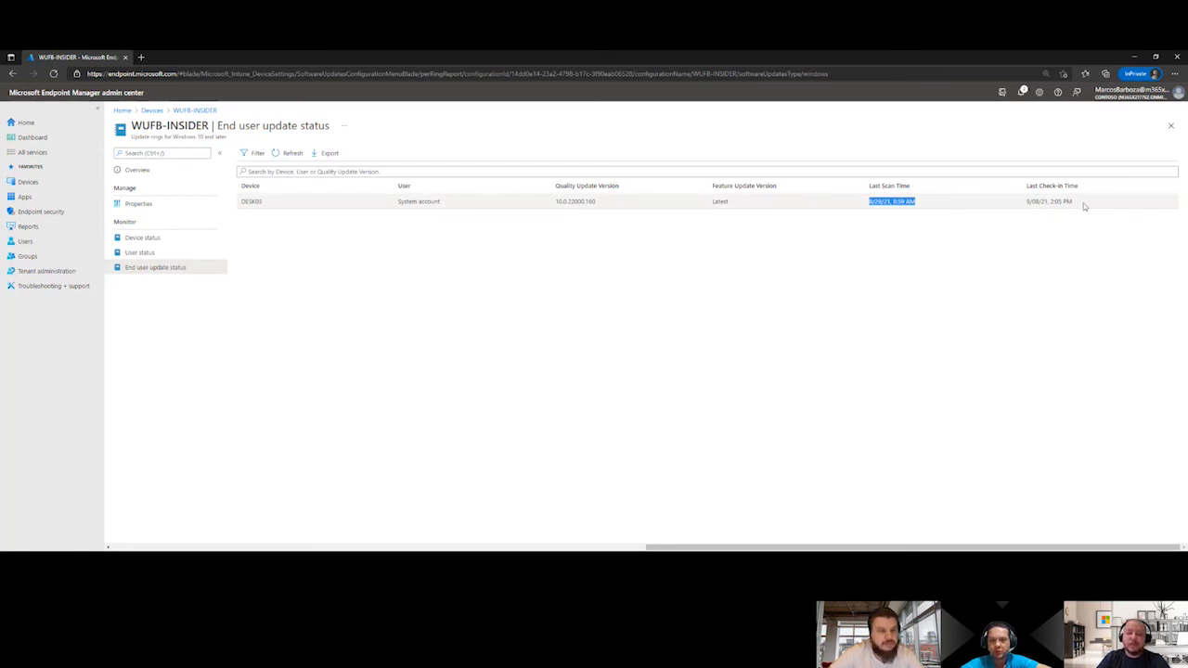
{"action": "left_click", "coordinate": [875, 212]}
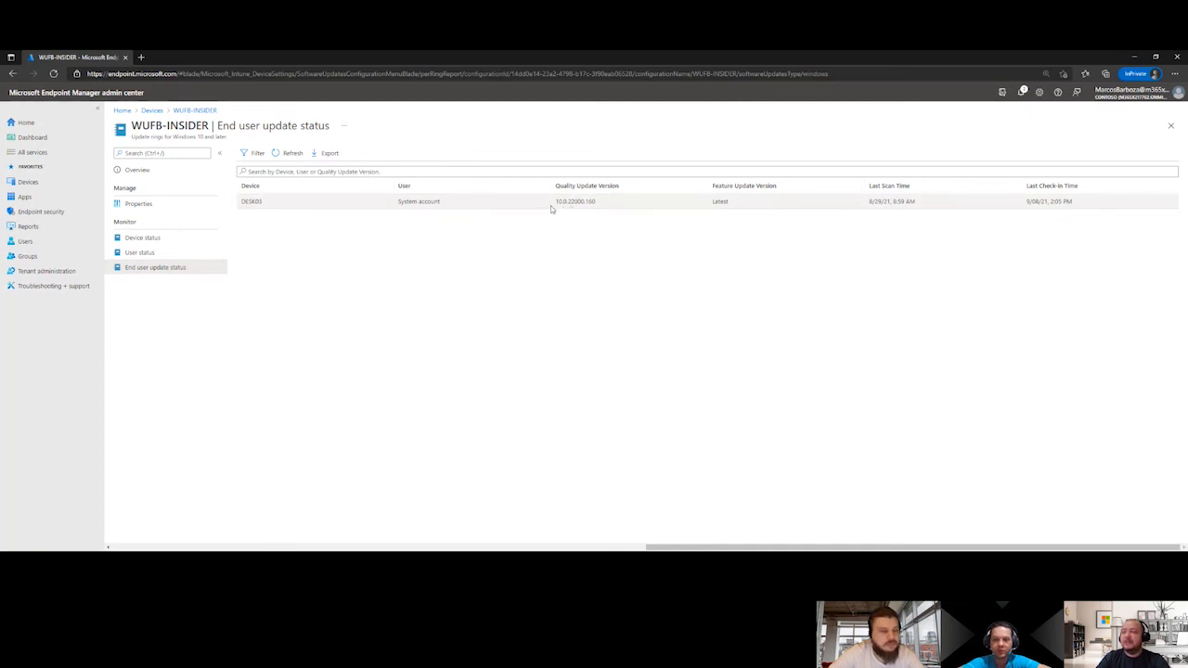
{"action": "left_click_drag", "start_coordinate": [555, 201], "coordinate": [598, 204]}
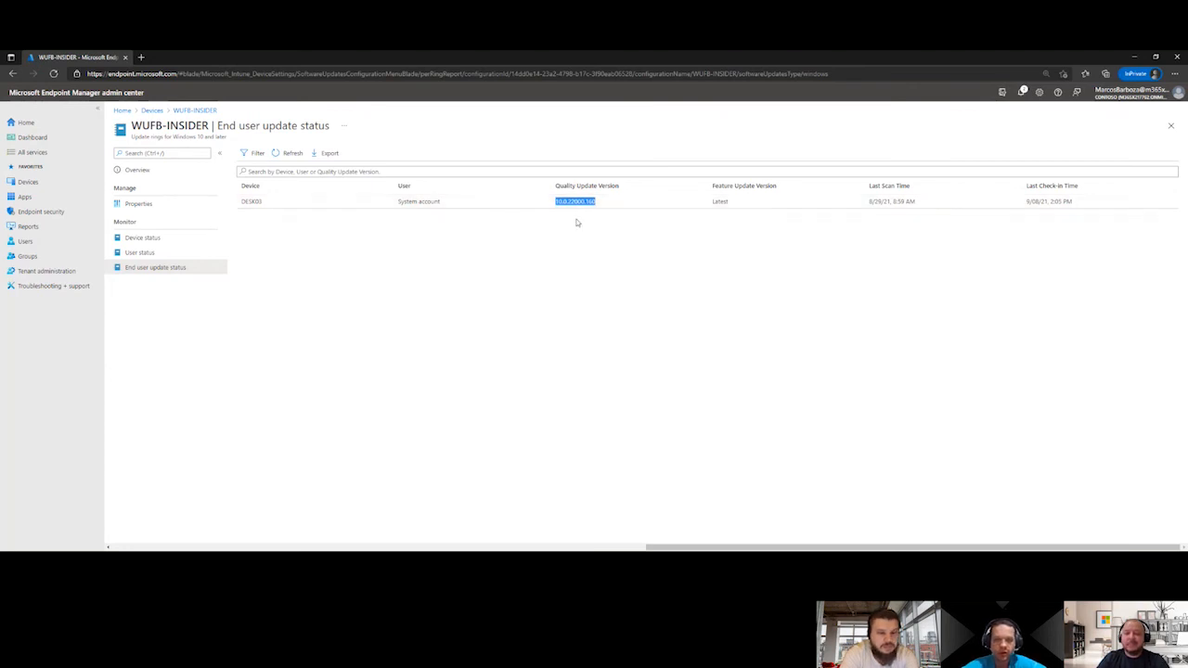
{"action": "left_click", "coordinate": [576, 223]}
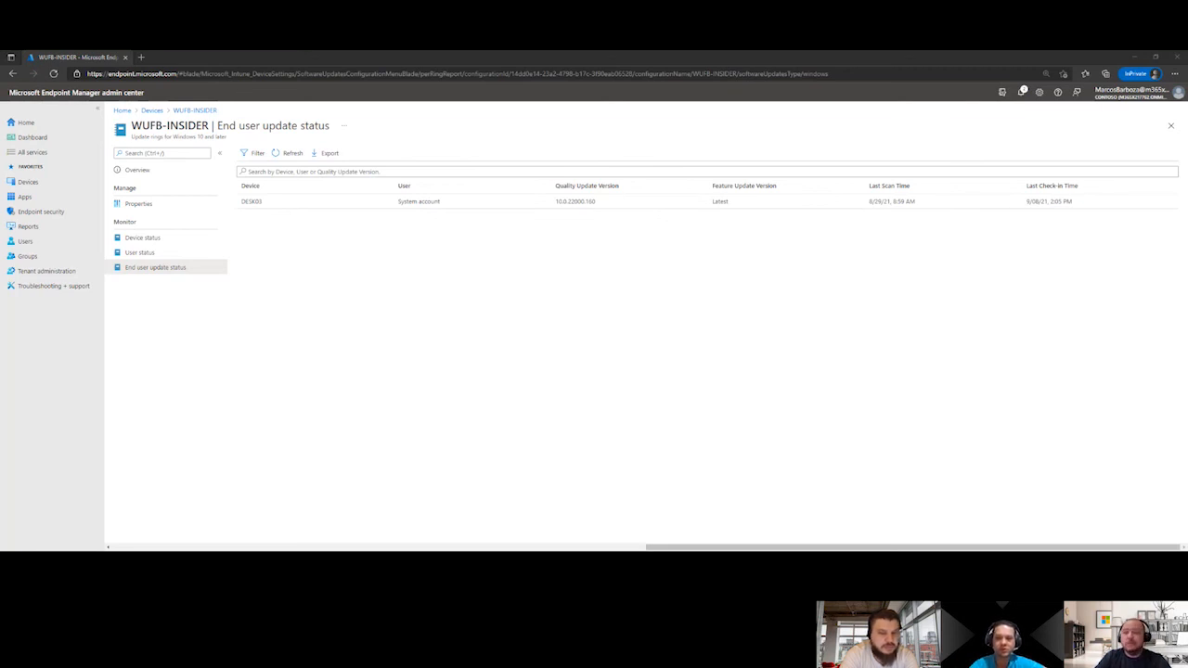
Check the Windows version and build on the local computer and in the DESK03 remote desktop session, and look at DESK03's Start menu
{"action": "left_click_drag", "start_coordinate": [129, 552], "coordinate": [477, 233]}
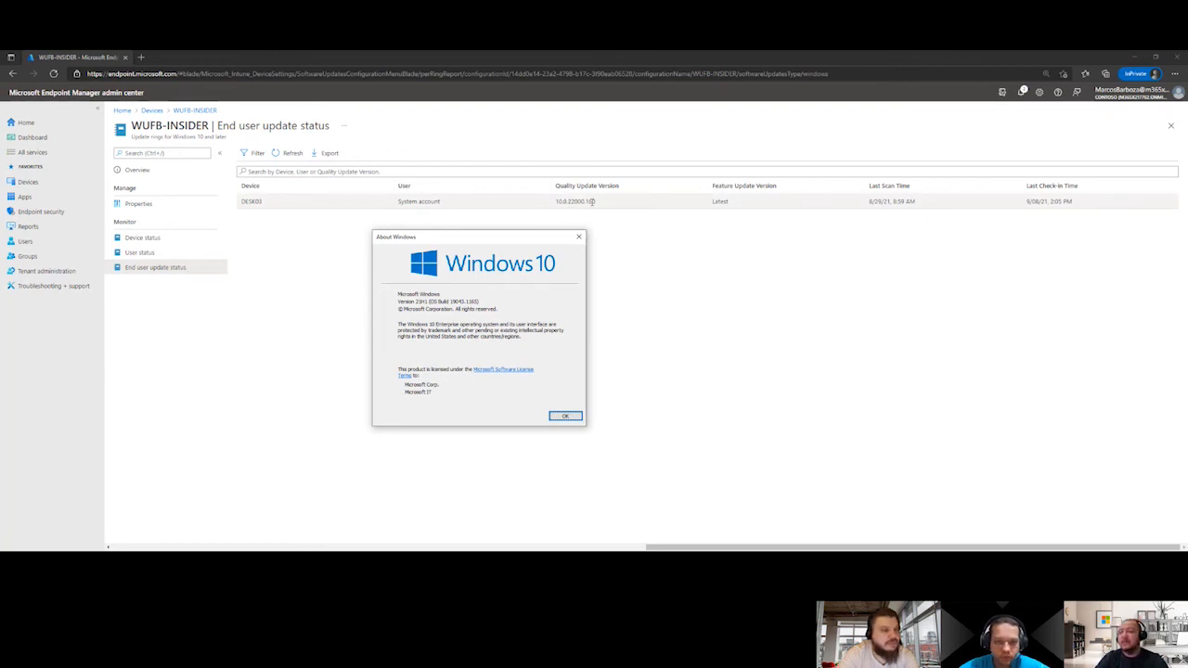
{"action": "left_click", "coordinate": [577, 416]}
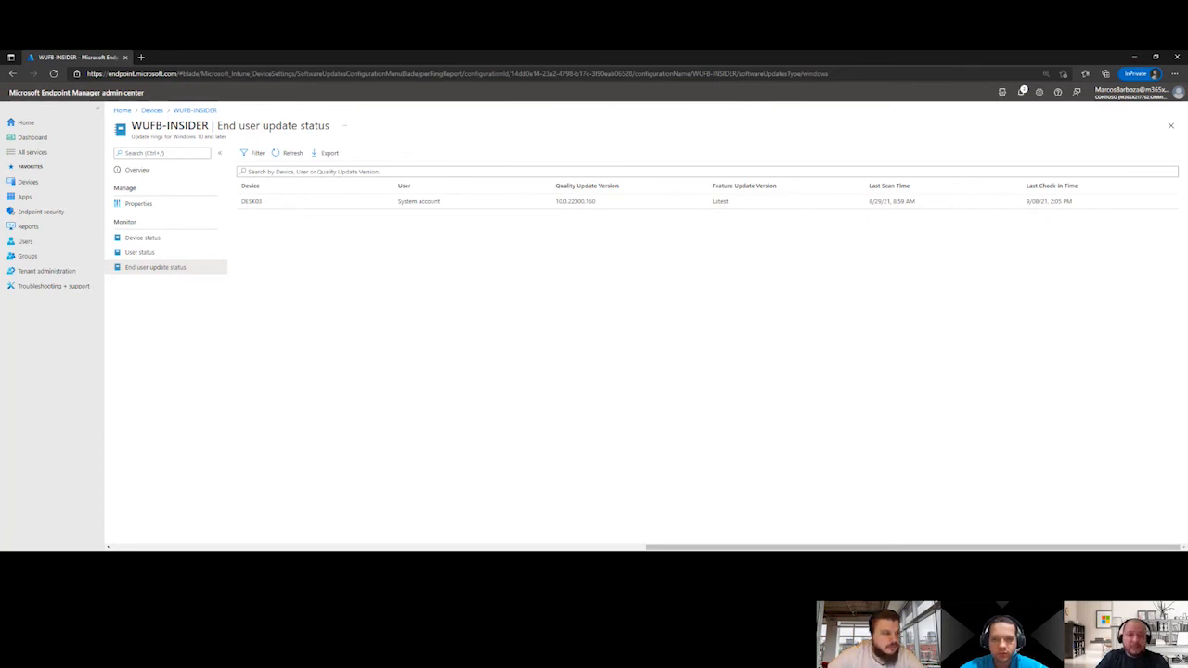
{"action": "key", "text": "alt+Tab"}
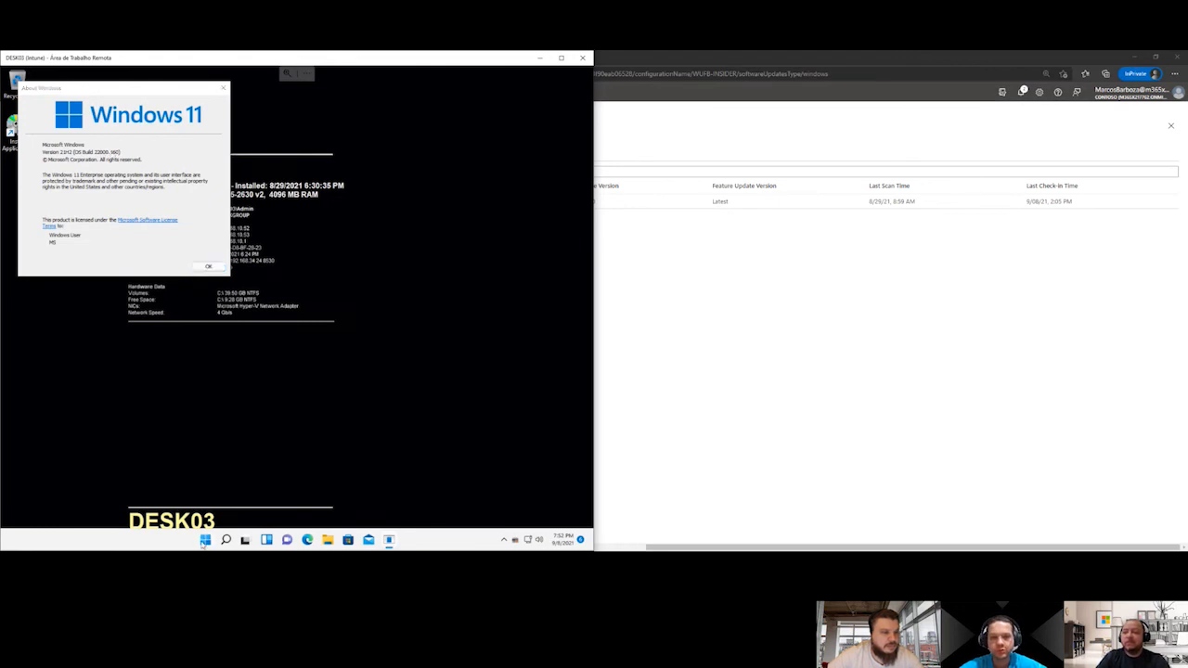
{"action": "left_click", "coordinate": [205, 542]}
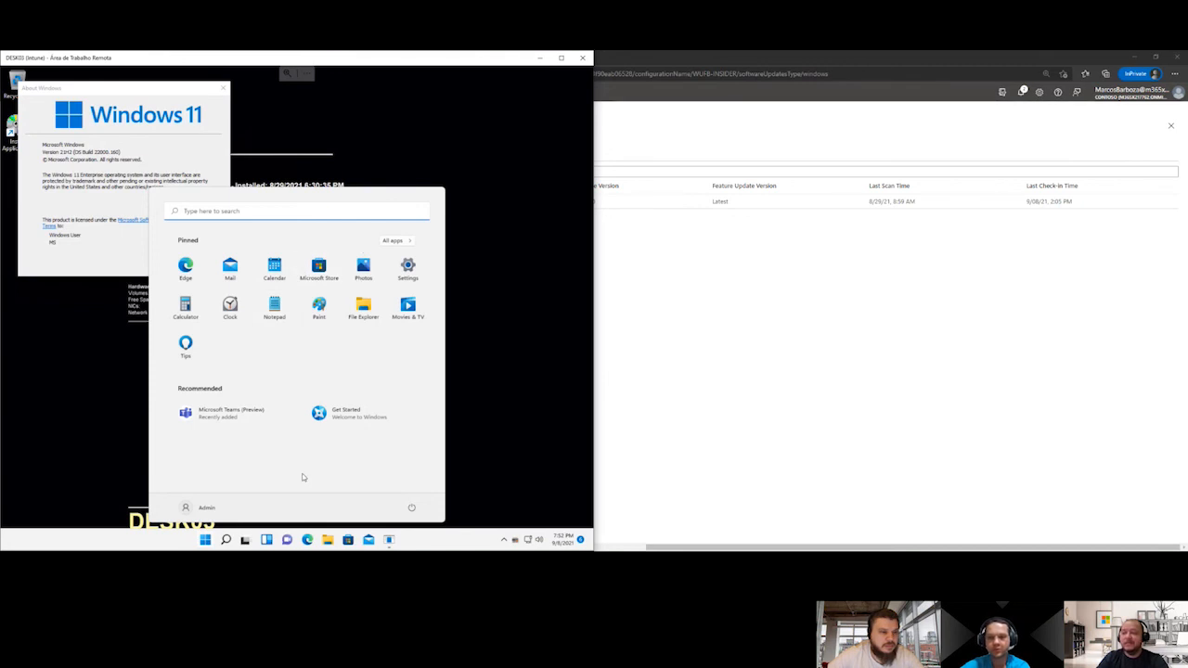
{"action": "left_click", "coordinate": [584, 58]}
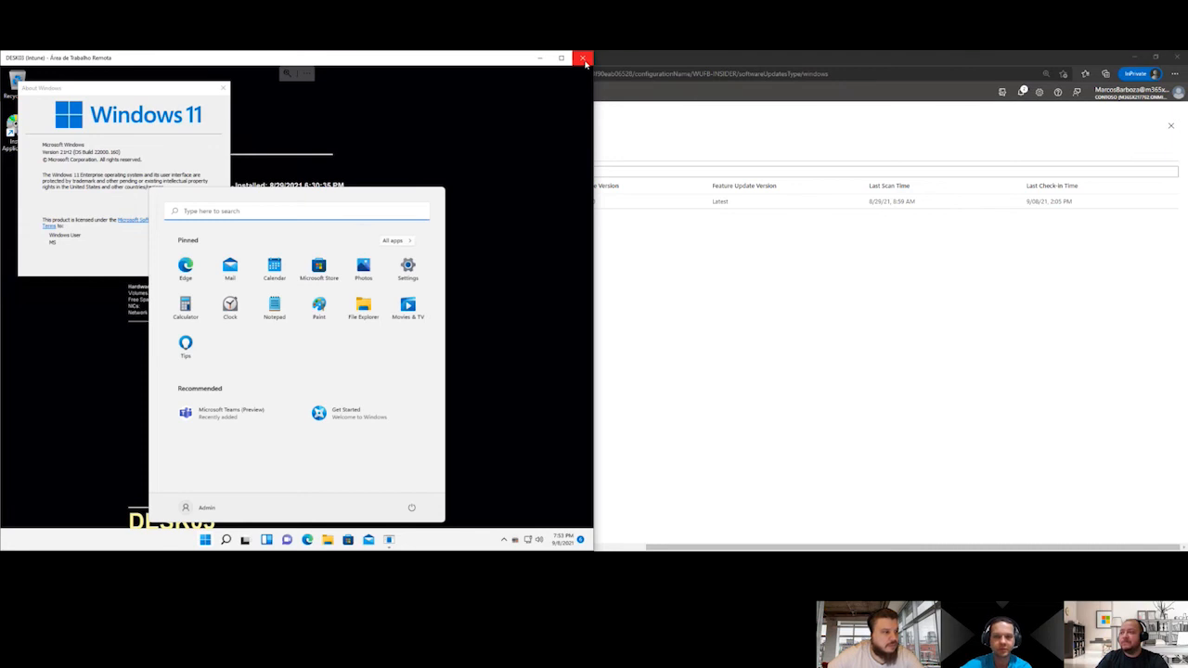
{"action": "left_click", "coordinate": [232, 333]}
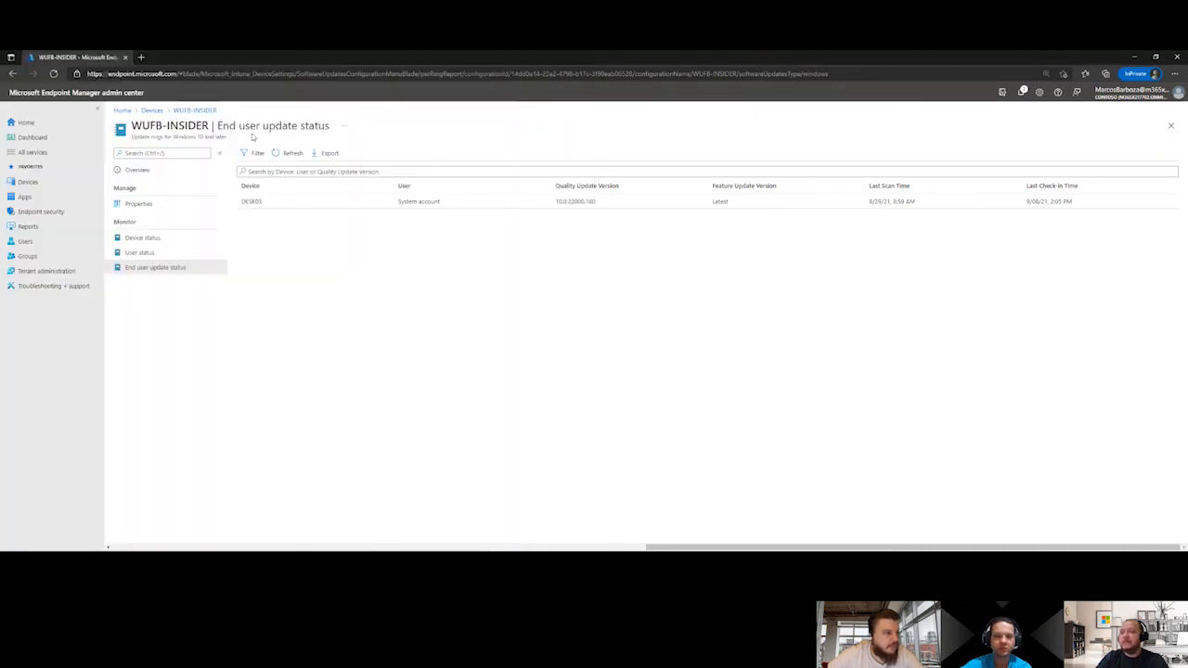
Return to the update rings for Windows 10 and later and open the WUFB-HOMOLOGACAO ring
{"action": "left_click", "coordinate": [195, 110]}
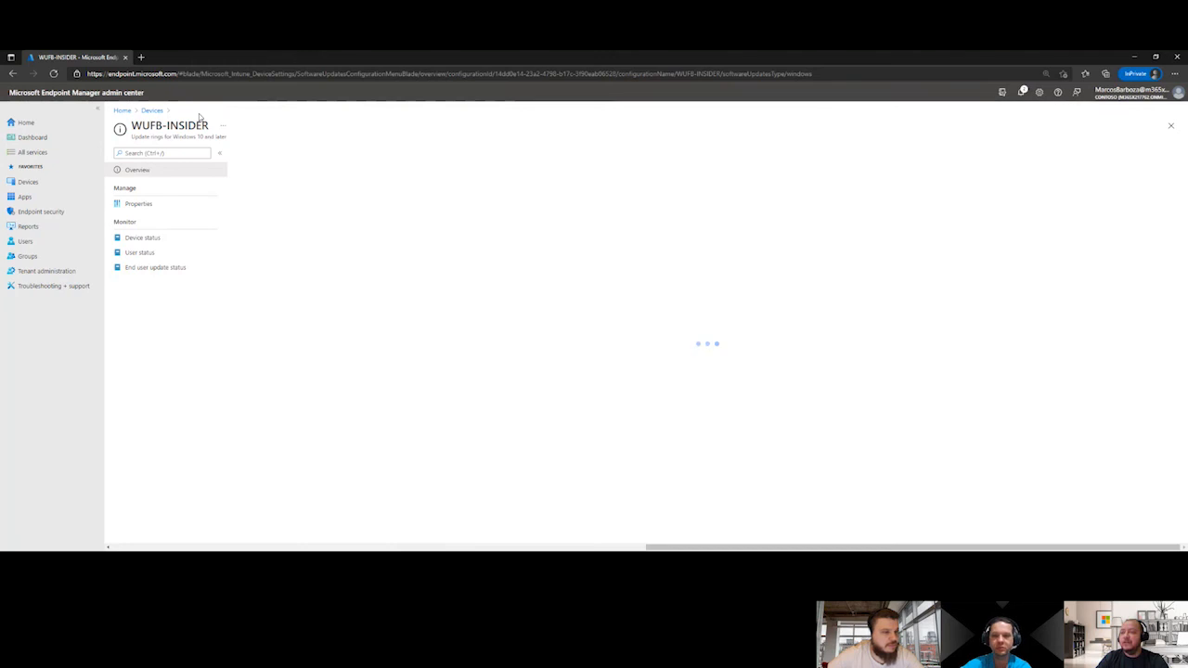
{"action": "left_click", "coordinate": [152, 111]}
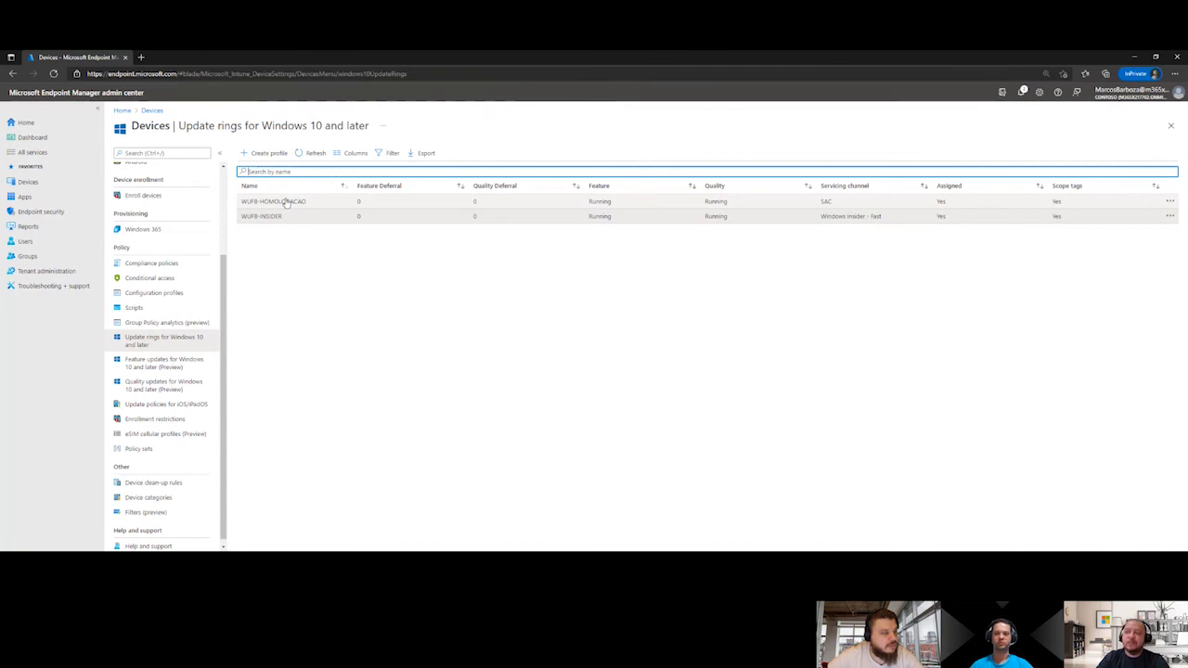
{"action": "left_click", "coordinate": [278, 201]}
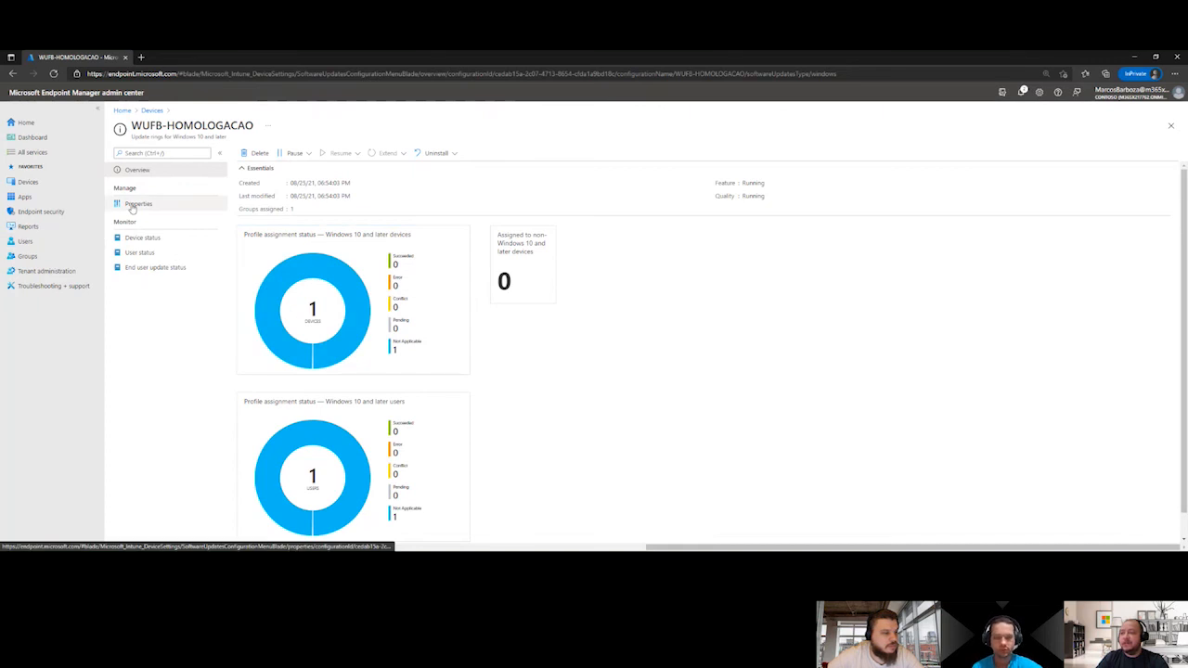
Compare the WUFB-HOMOLOGACAO overview with its device status and end user update status reports for DESK05
{"action": "left_click", "coordinate": [149, 239]}
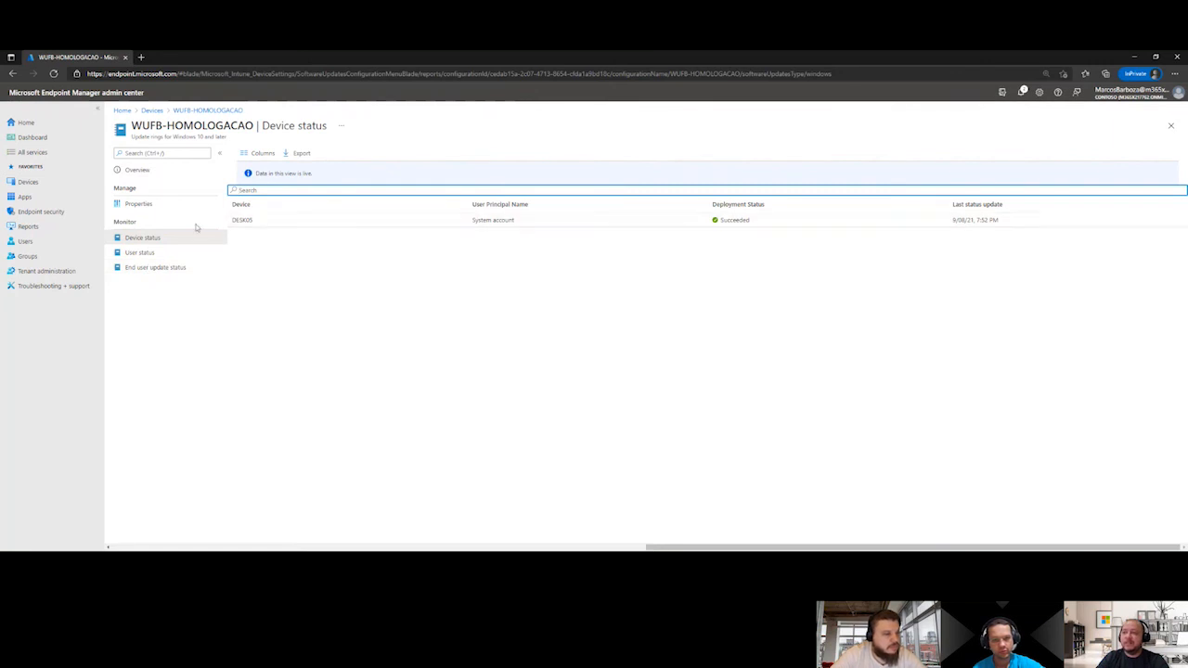
{"action": "left_click", "coordinate": [158, 169]}
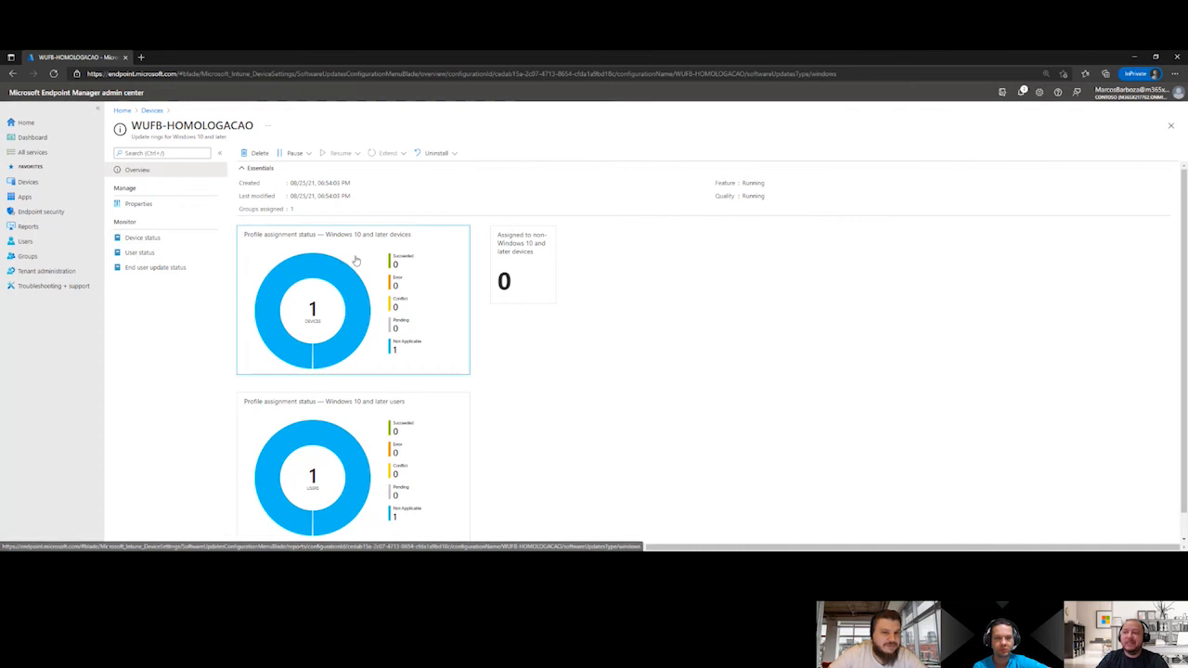
{"action": "left_click", "coordinate": [170, 242]}
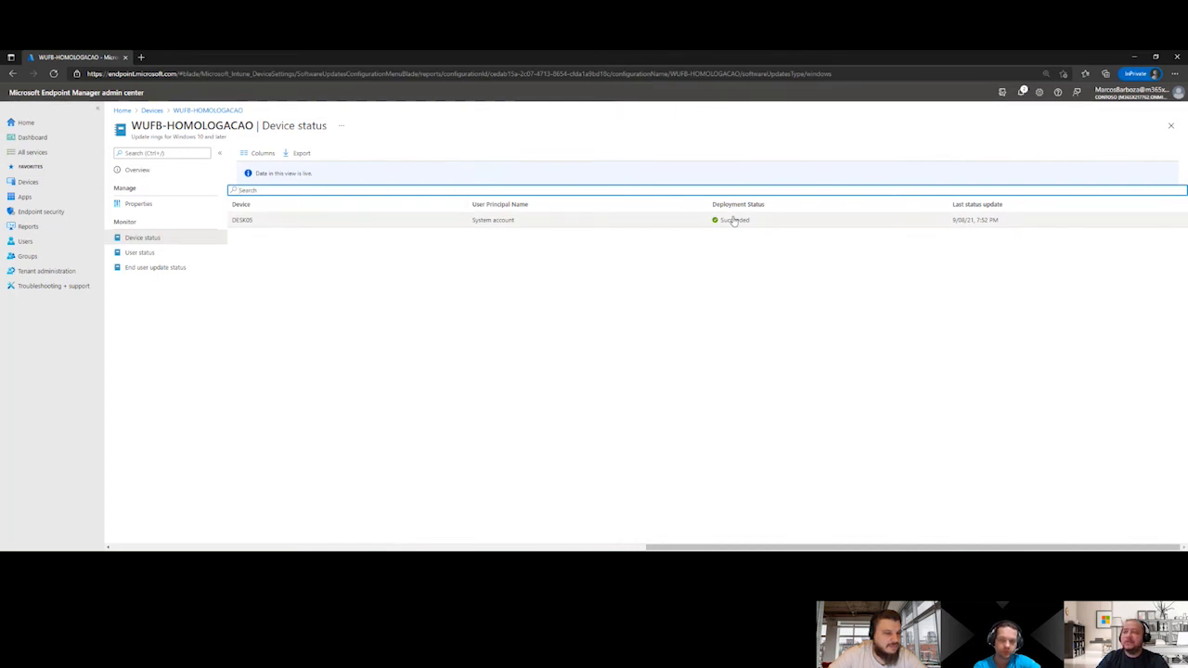
{"action": "left_click", "coordinate": [181, 267]}
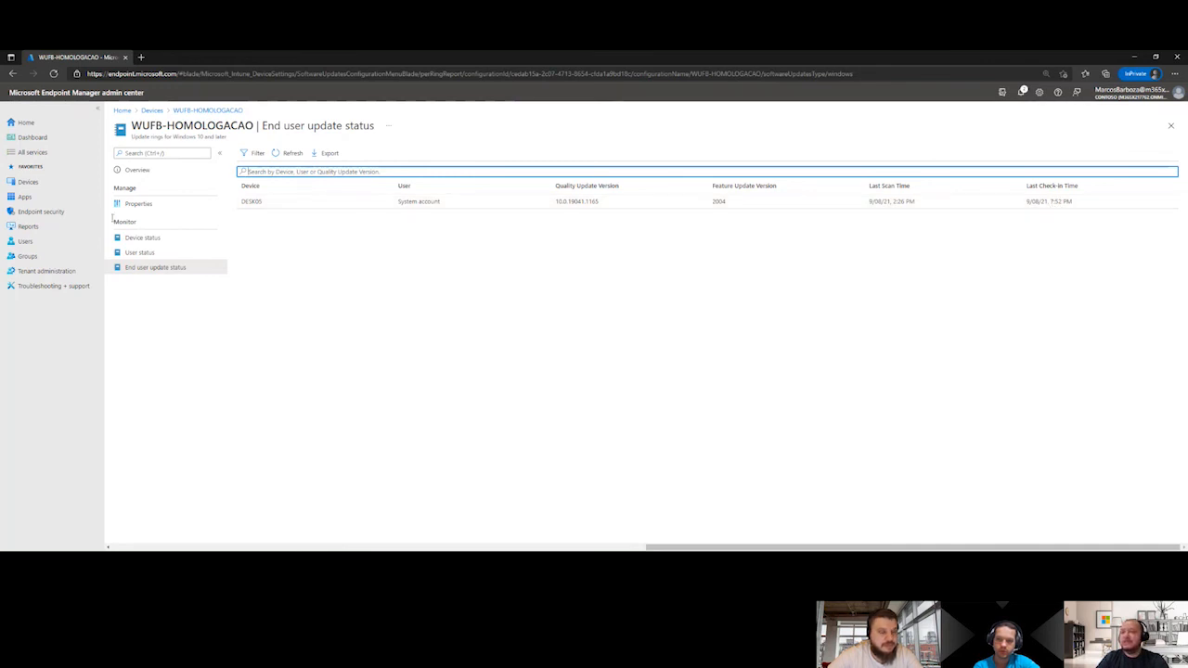
{"action": "left_click", "coordinate": [159, 171]}
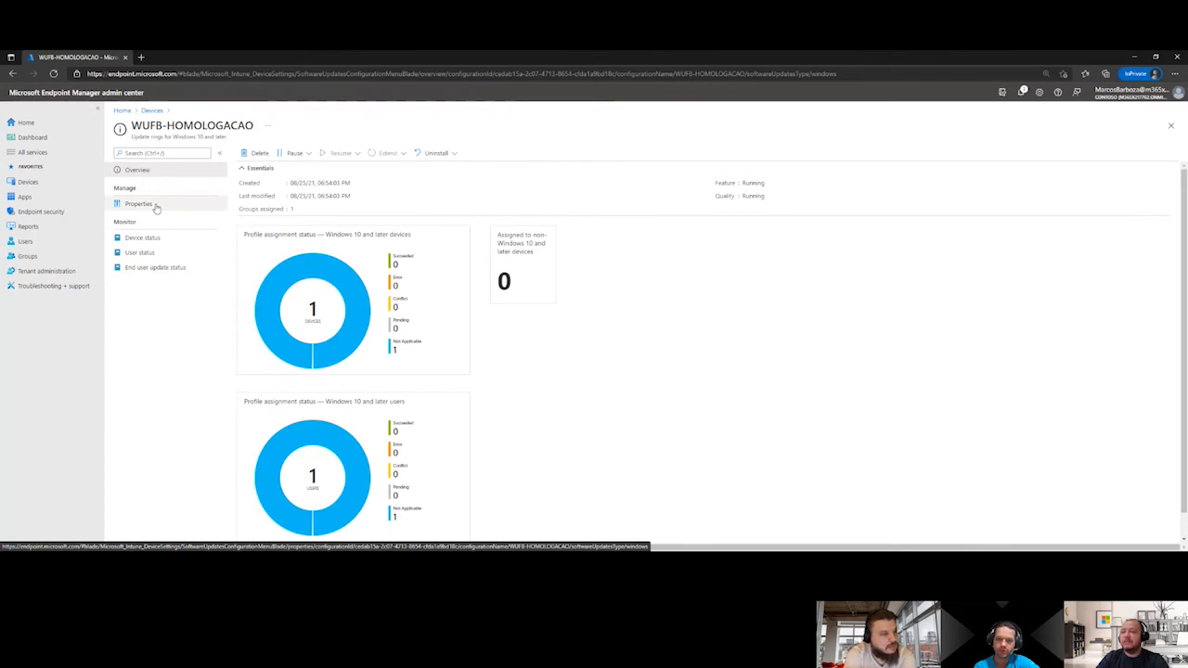
Open the update ring settings of WUFB-HOMOLOGACAO for editing and examine the servicing channel options
{"action": "left_click", "coordinate": [156, 206]}
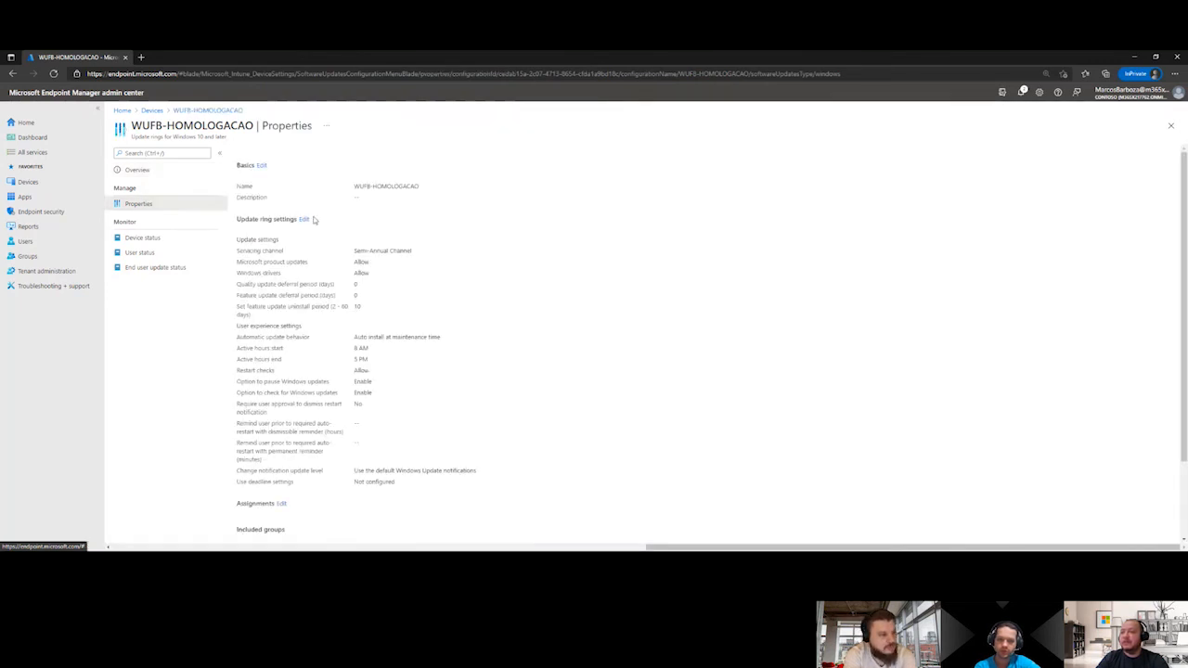
{"action": "left_click", "coordinate": [304, 220]}
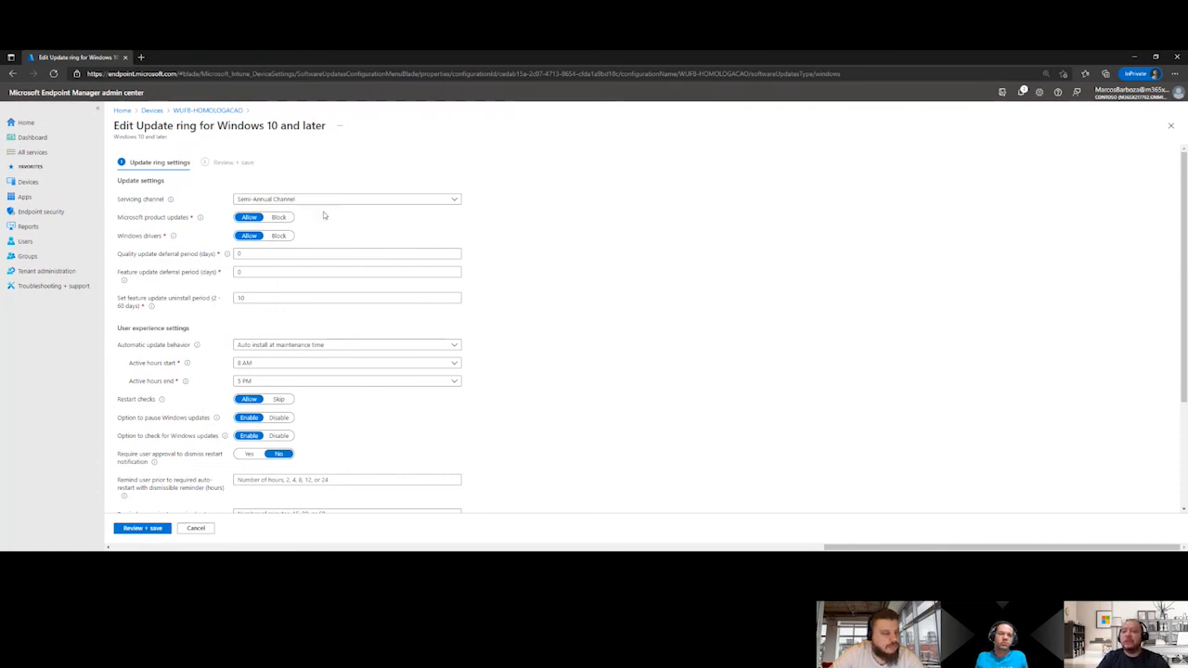
{"action": "left_click", "coordinate": [320, 201]}
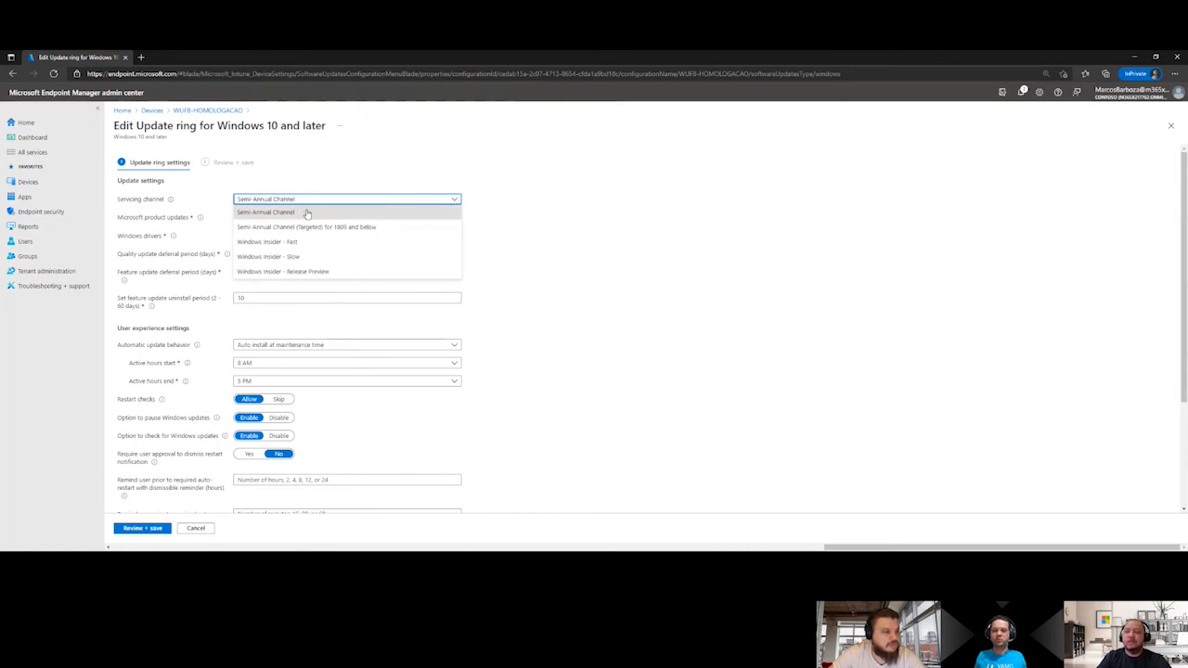
{"action": "left_click", "coordinate": [332, 189]}
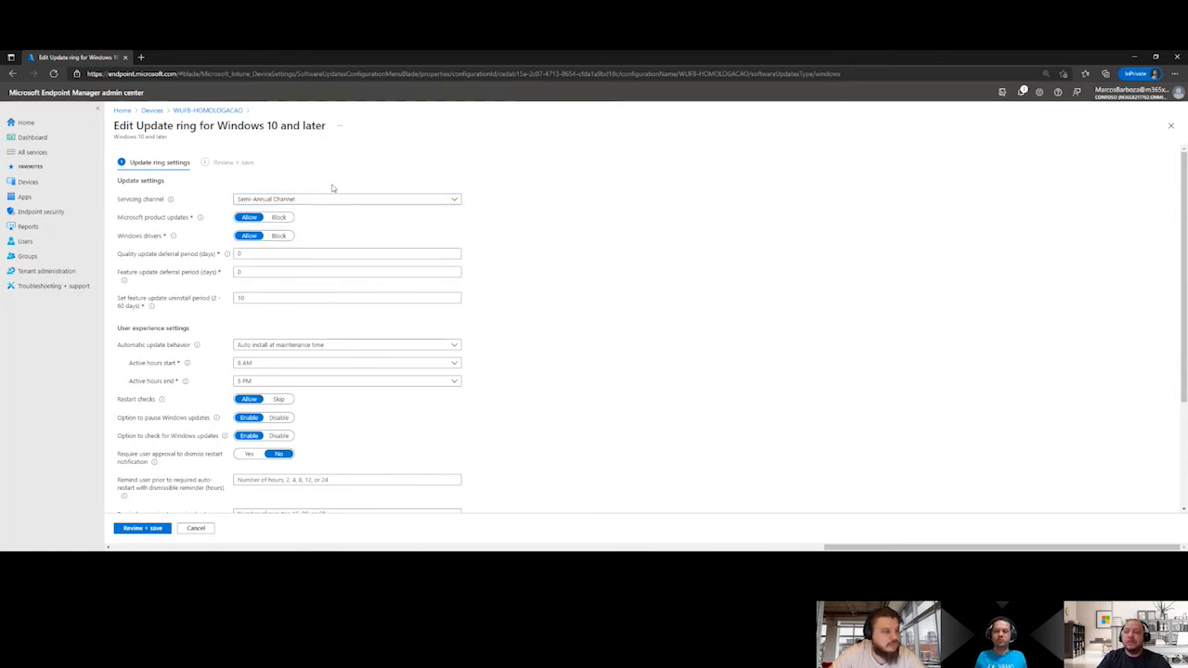
Examine the Windows drivers setting, the quality and feature update deferral periods, and the feature update uninstall period of the ring
{"action": "left_click", "coordinate": [247, 253]}
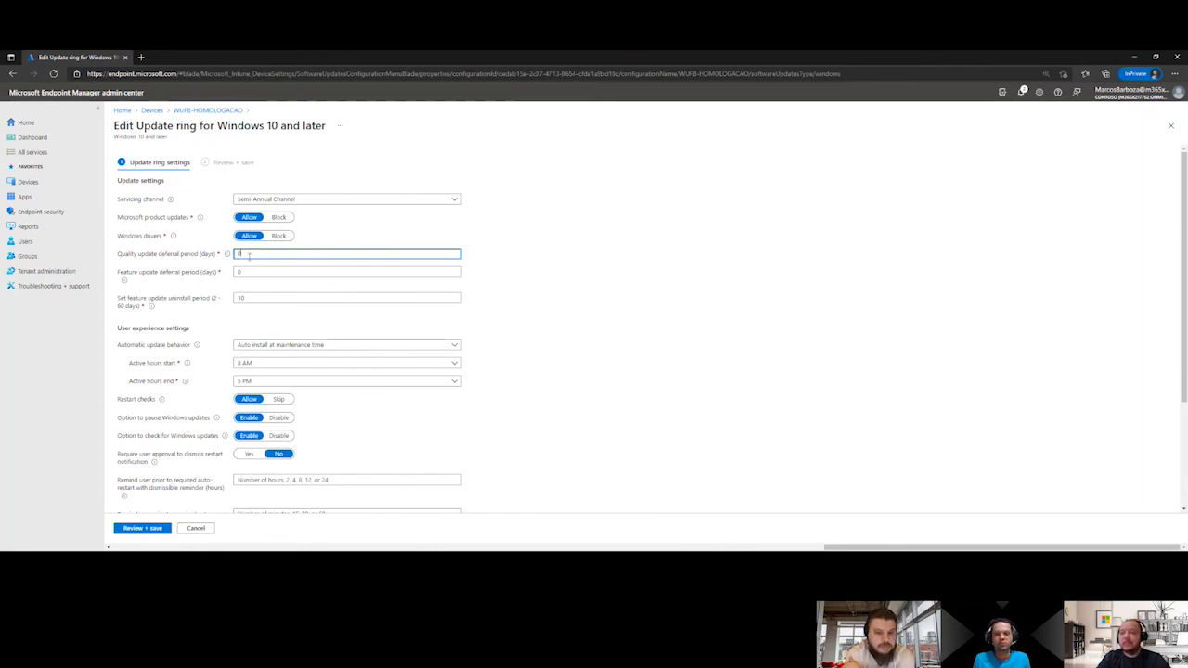
{"action": "left_click", "coordinate": [253, 272]}
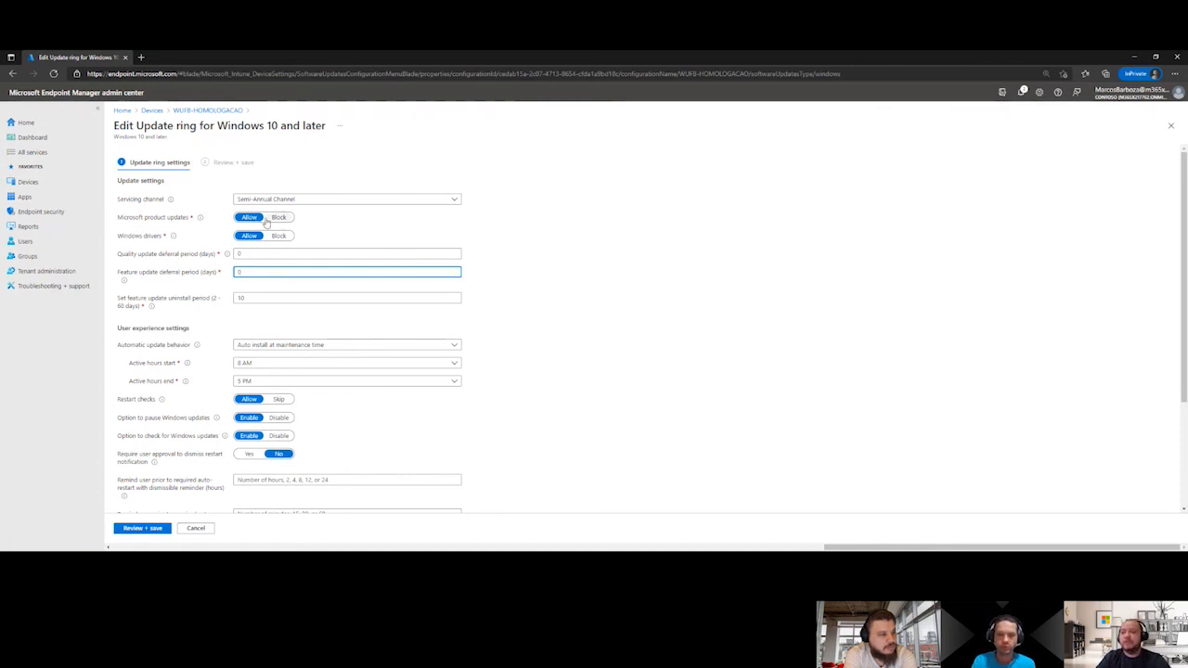
{"action": "mouse_move", "coordinate": [174, 238]}
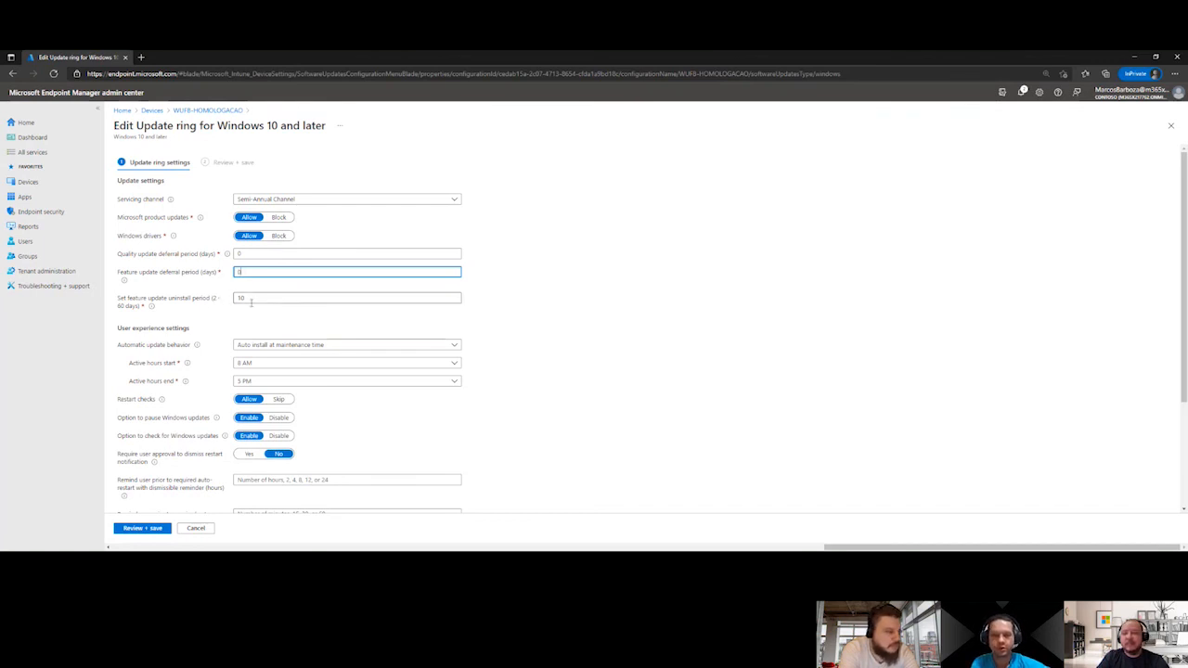
{"action": "left_click", "coordinate": [251, 300]}
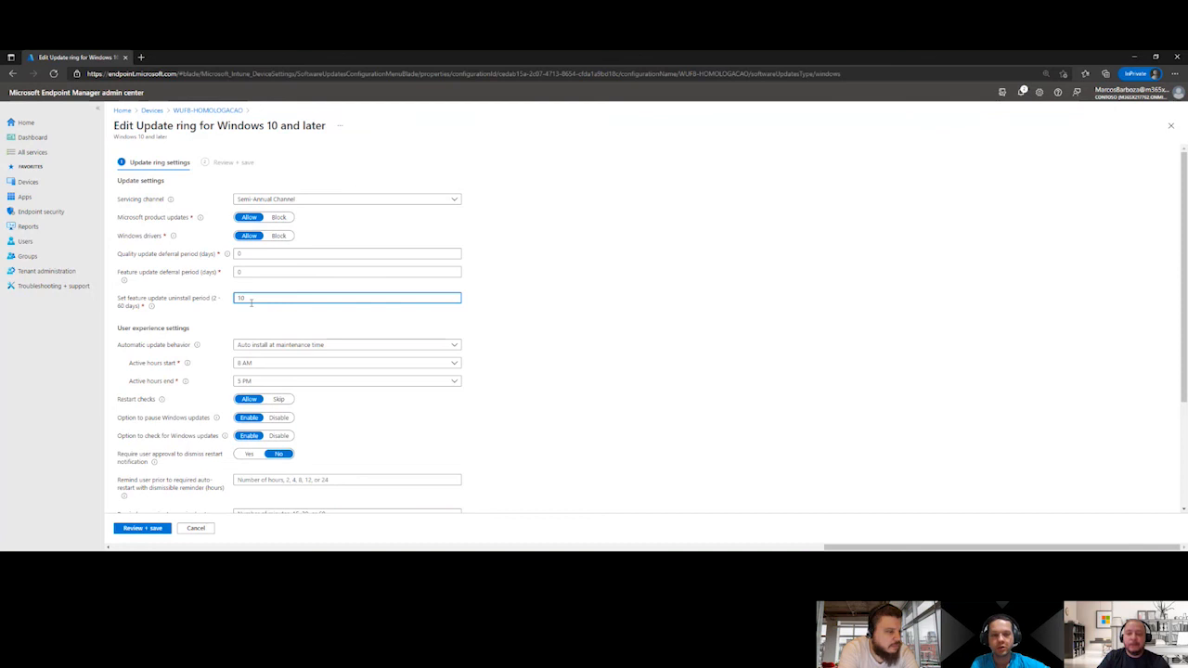
{"action": "scroll", "coordinate": [251, 300], "scroll_direction": "down", "scroll_amount": 1}
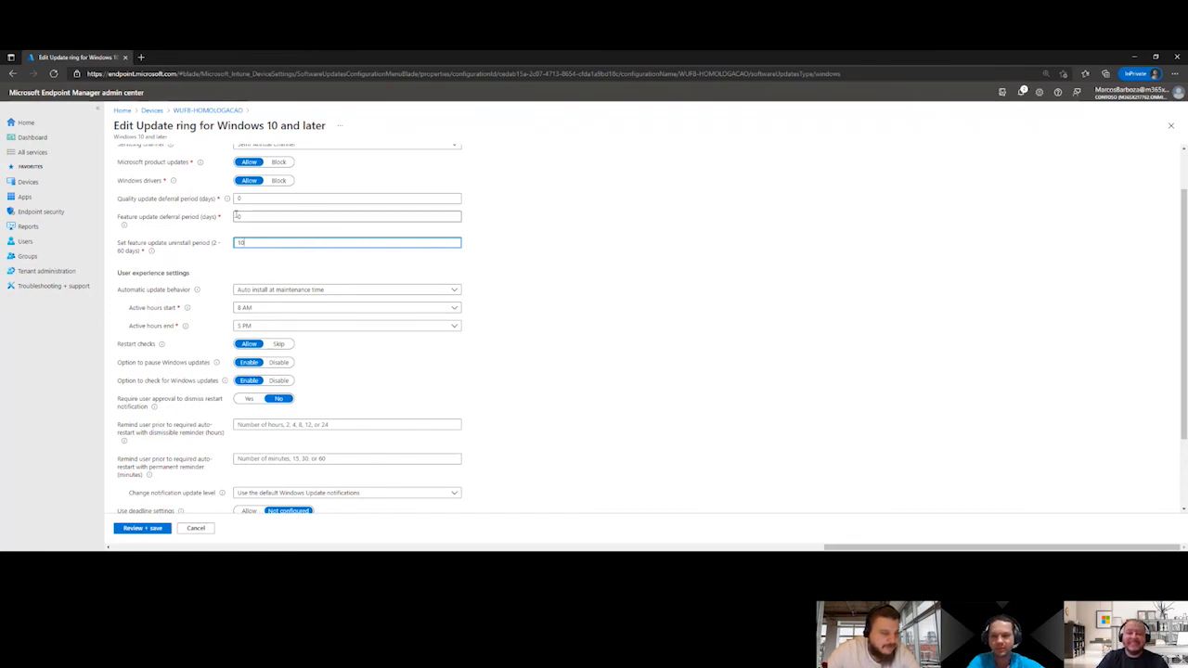
{"action": "left_click", "coordinate": [258, 195]}
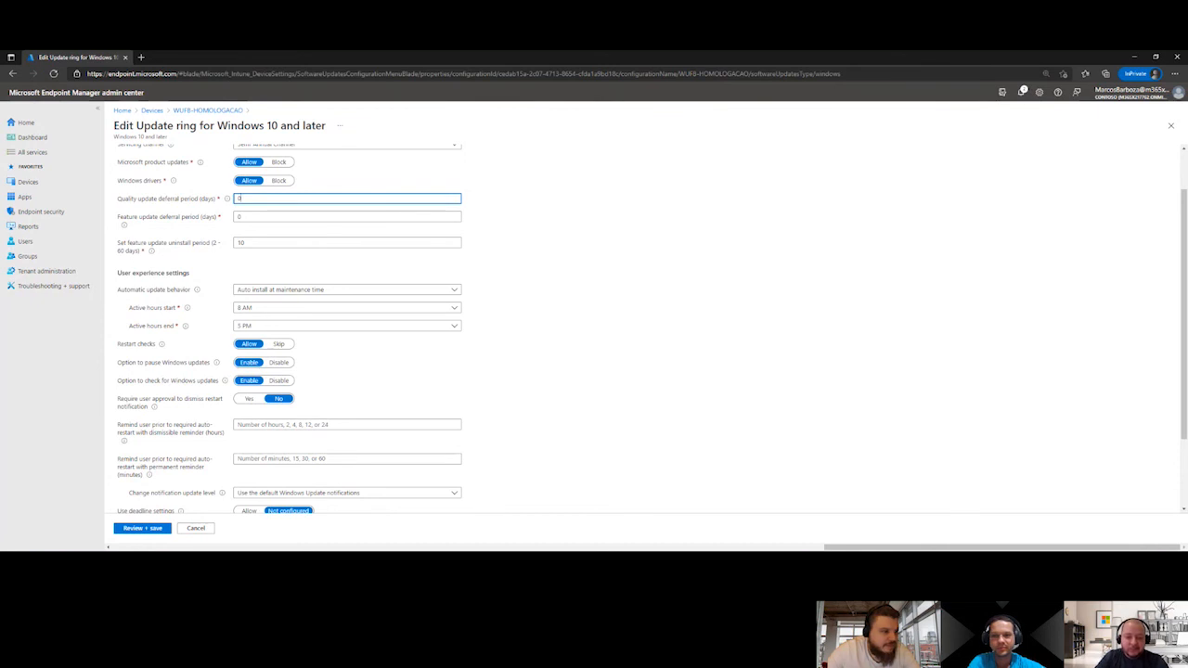
Switch to Microsoft Whiteboard and examine the Windows Update cycle diagram of scan, download, install and commit/restart
{"action": "key", "text": "alt+Tab"}
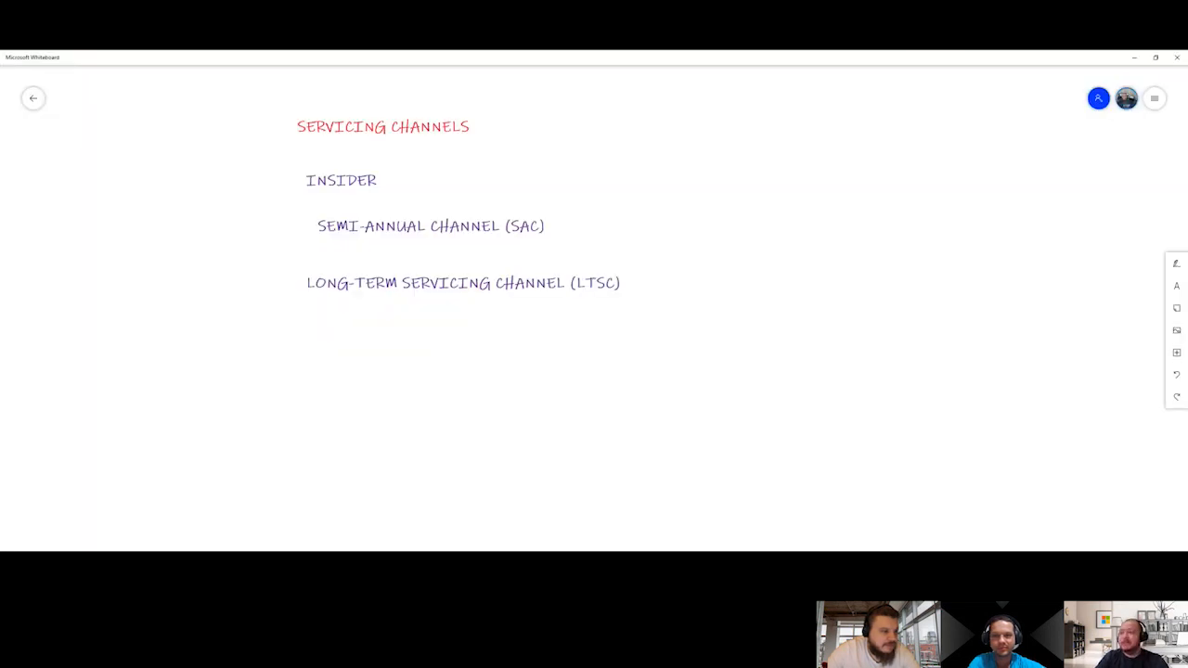
{"action": "scroll", "coordinate": [205, 421], "scroll_direction": "down", "scroll_amount": 5}
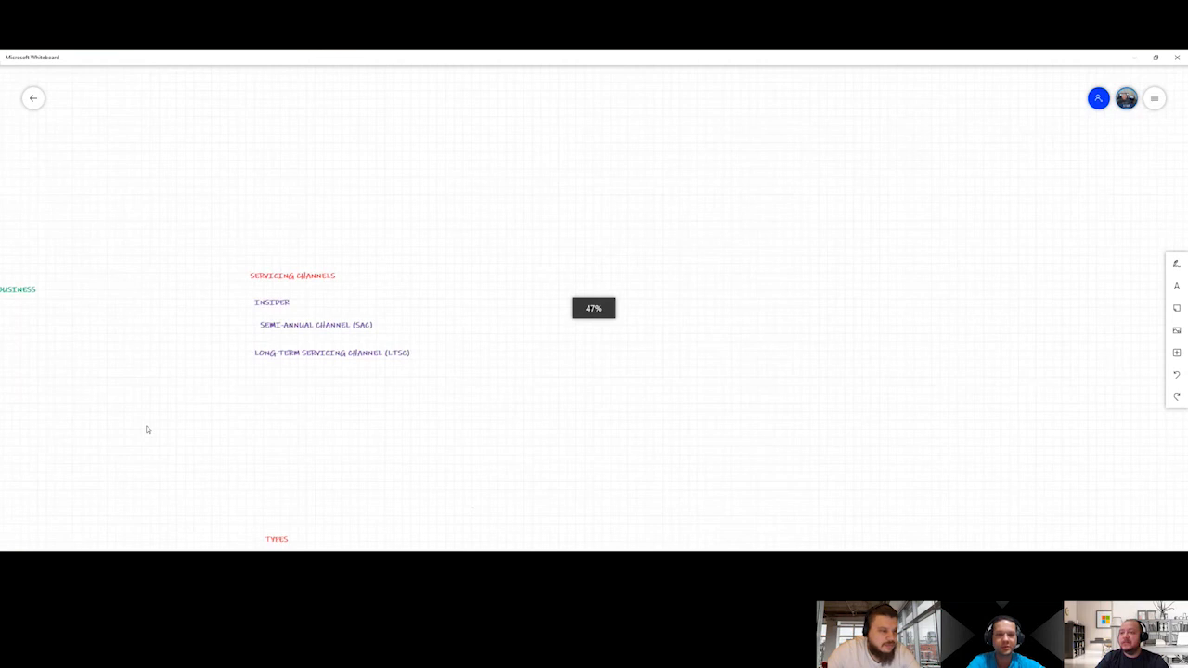
{"action": "left_click_drag", "start_coordinate": [382, 431], "coordinate": [594, 225]}
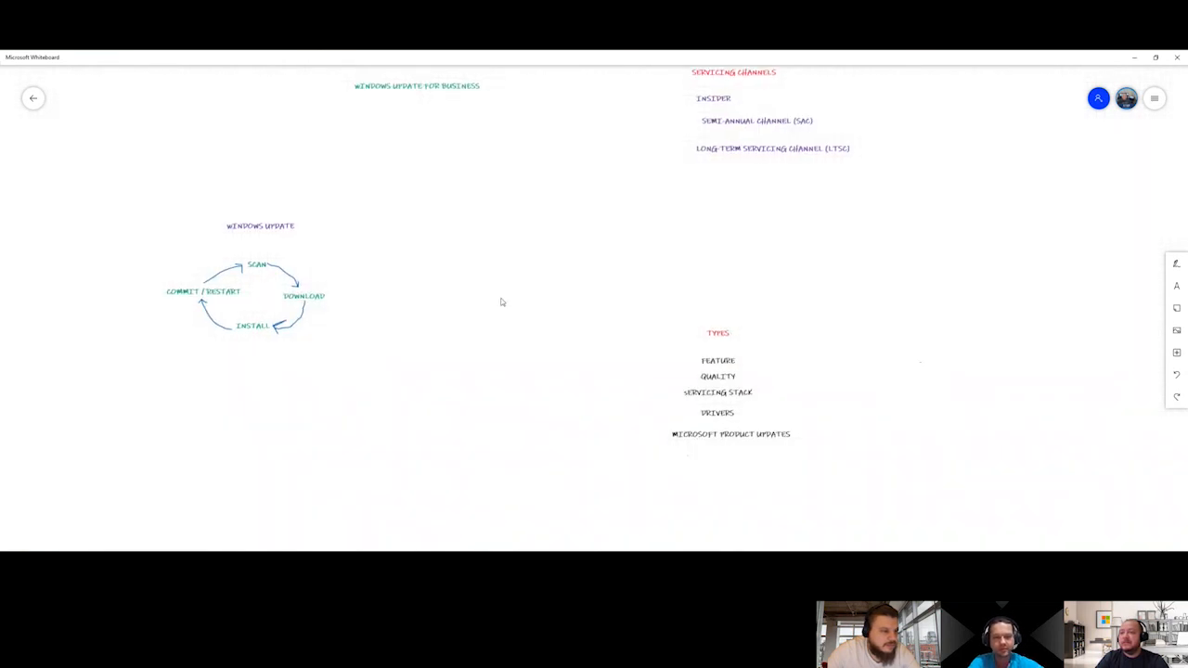
{"action": "scroll", "coordinate": [437, 348], "scroll_direction": "up", "scroll_amount": 3}
{"action": "left_click_drag", "start_coordinate": [238, 461], "coordinate": [494, 425]}
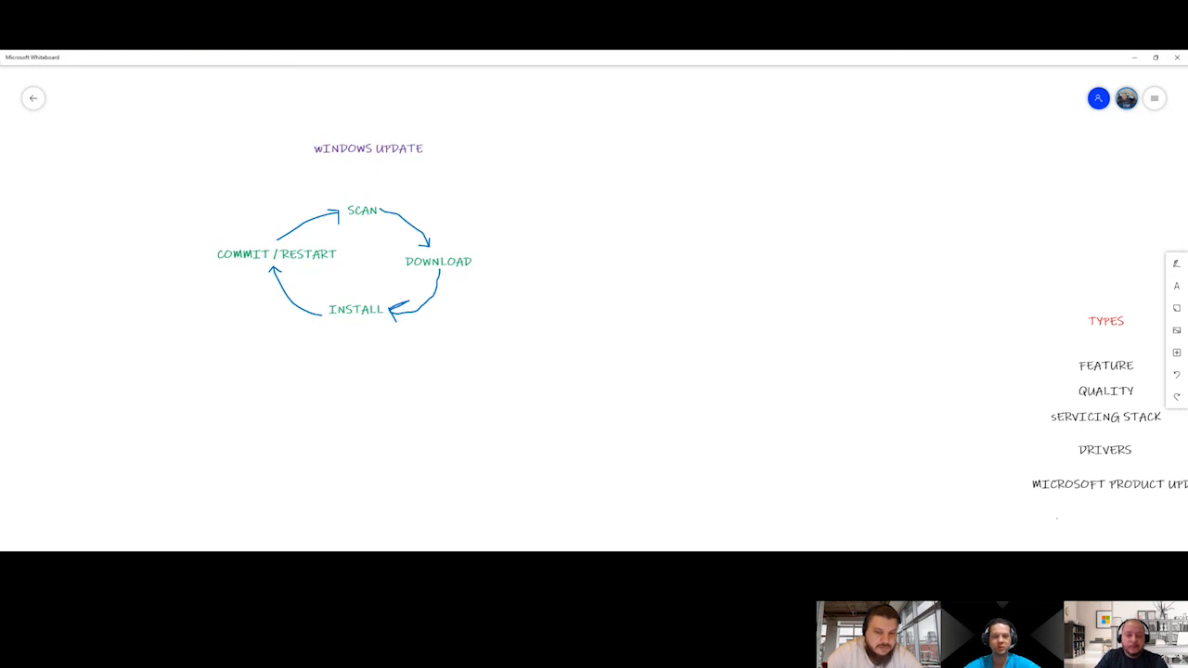
Back in the Endpoint Manager admin center, set the quality update deferral period to 30 days and the feature update deferral period to 365 days
{"action": "key", "text": "alt+Tab"}
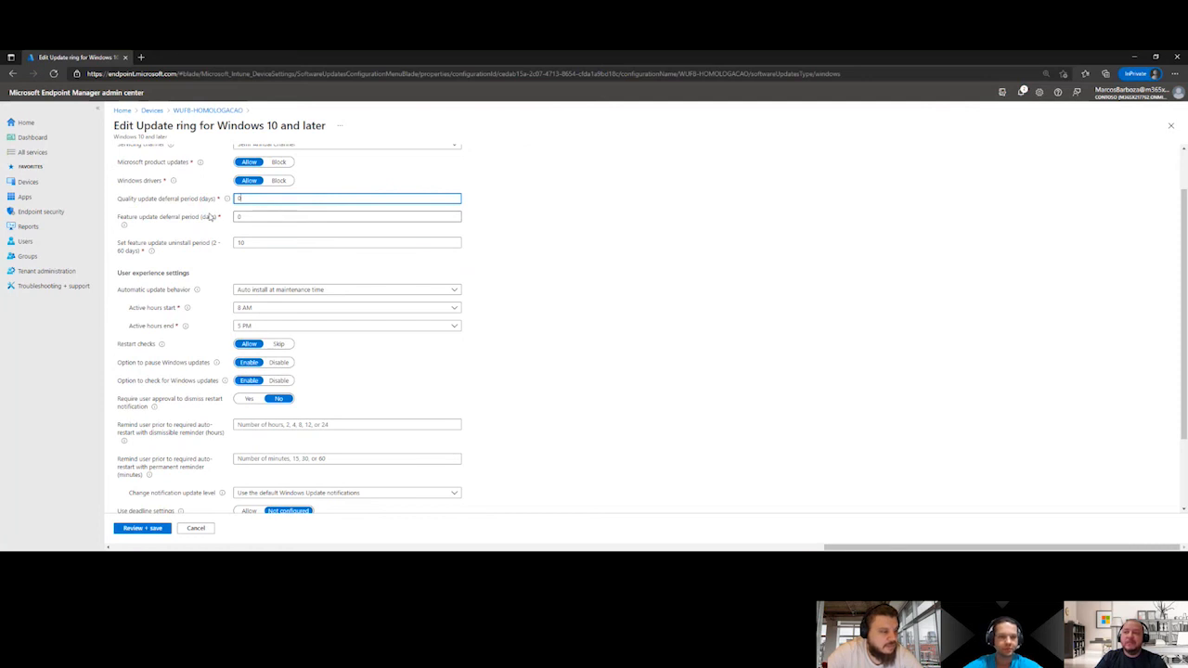
{"action": "mouse_move", "coordinate": [226, 201]}
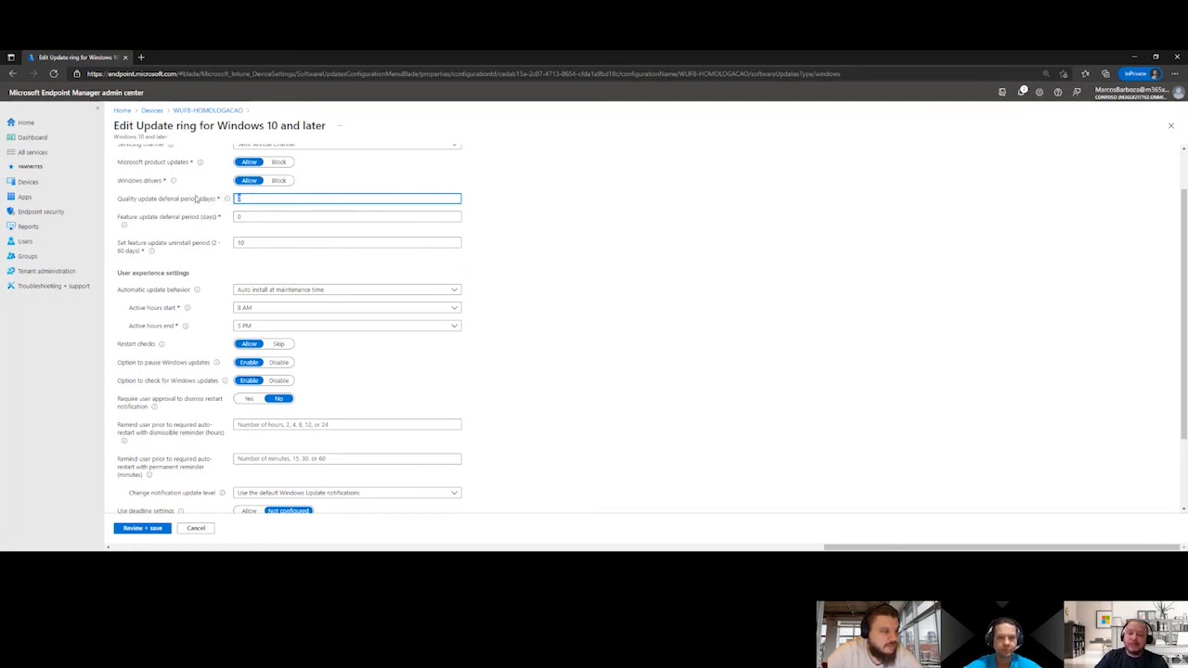
{"action": "type", "text": "30"}
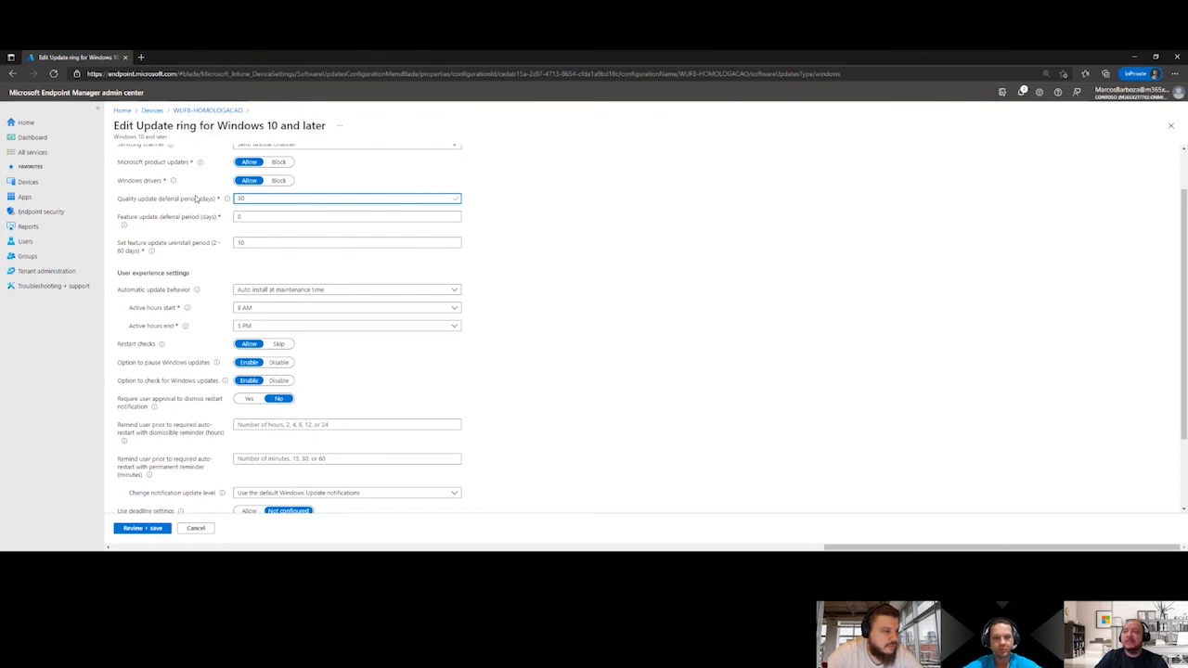
{"action": "left_click", "coordinate": [274, 217]}
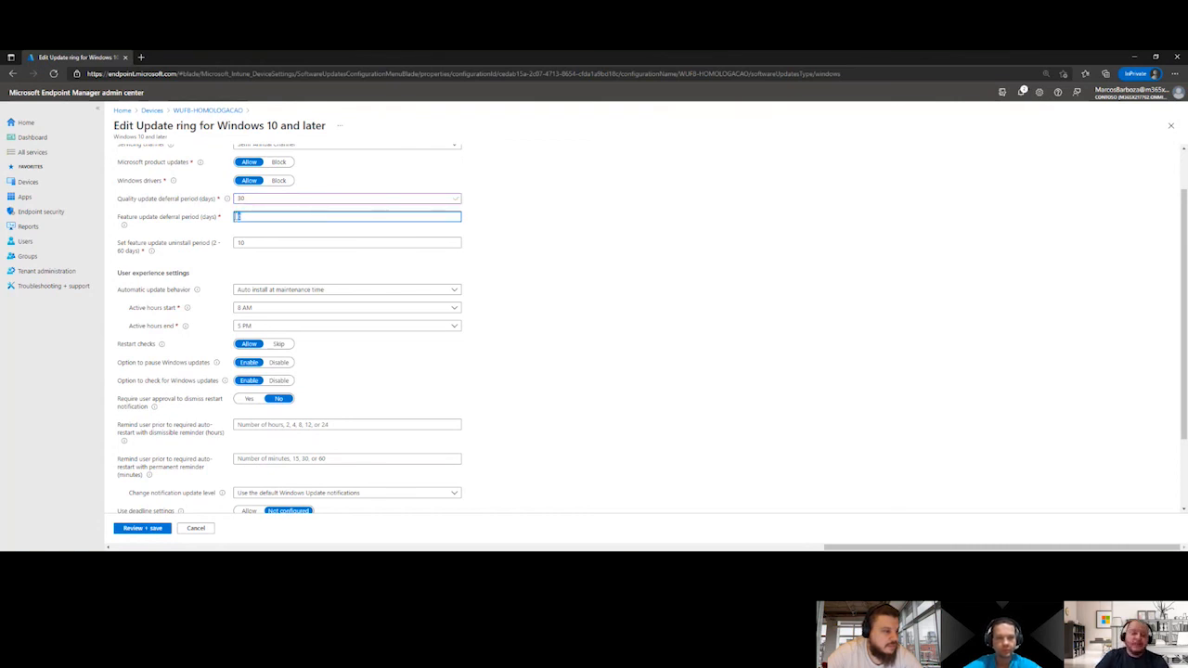
{"action": "type", "text": "365"}
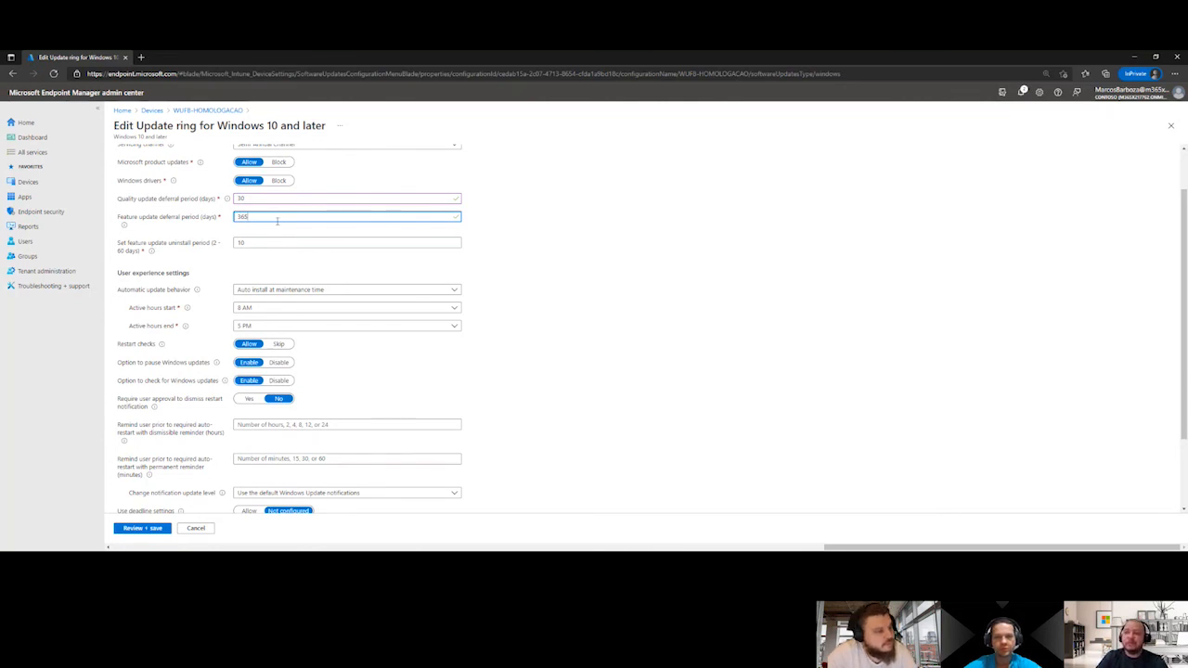
Examine the automatic update behavior options in the user experience settings and choose Auto install and restart at maintenance time
{"action": "scroll", "coordinate": [277, 220], "scroll_direction": "down", "scroll_amount": 1}
{"action": "scroll", "coordinate": [277, 222], "scroll_direction": "up", "scroll_amount": 1}
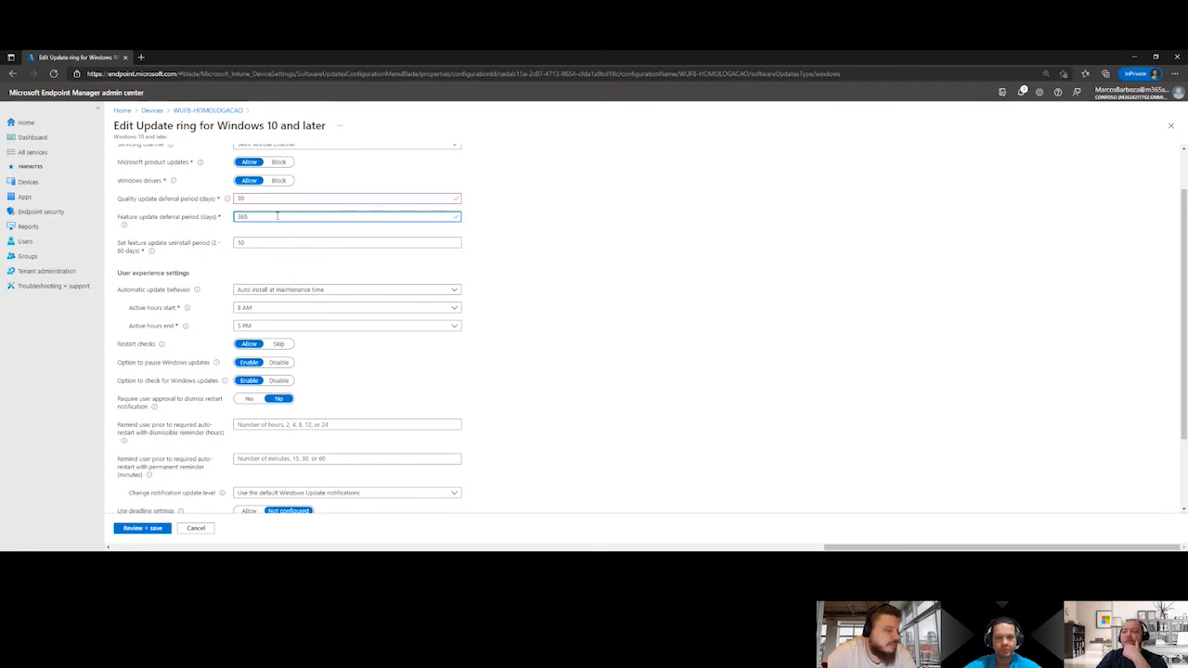
{"action": "scroll", "coordinate": [276, 215], "scroll_direction": "down", "scroll_amount": 1}
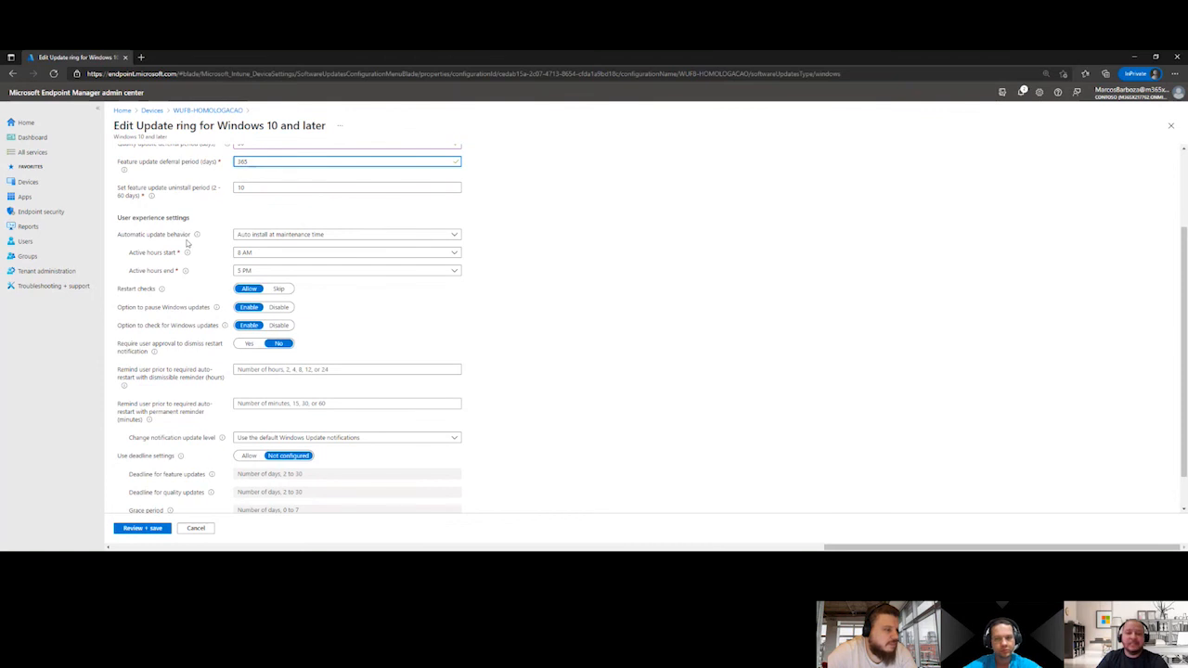
{"action": "left_click", "coordinate": [251, 236]}
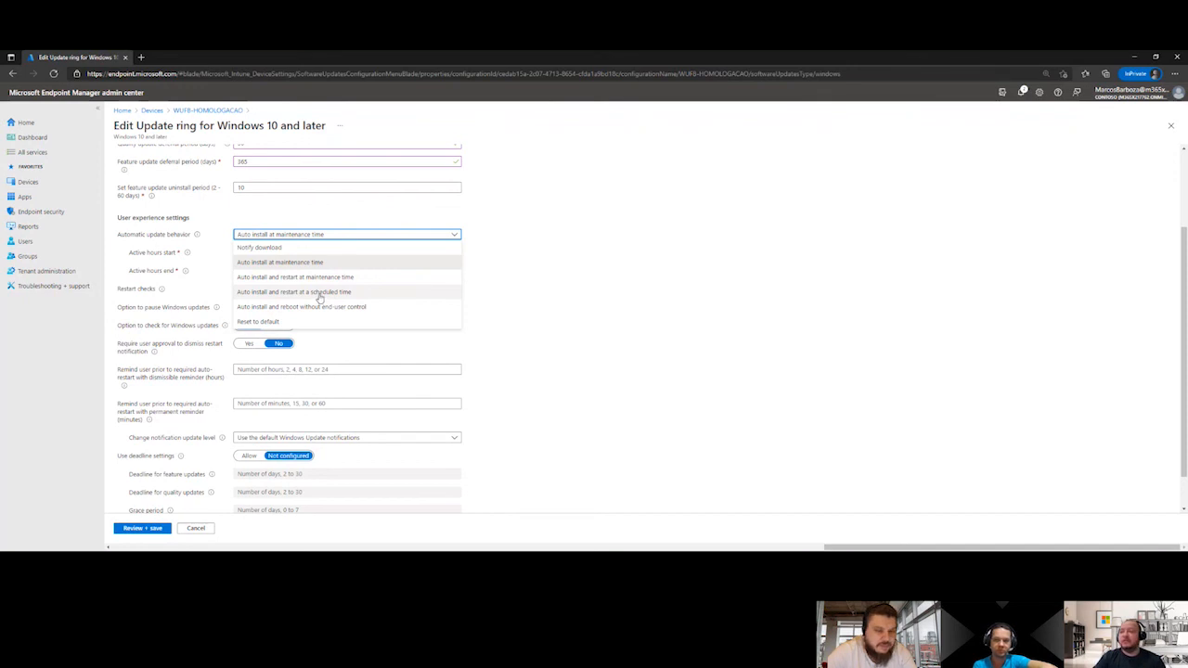
{"action": "left_click", "coordinate": [321, 262]}
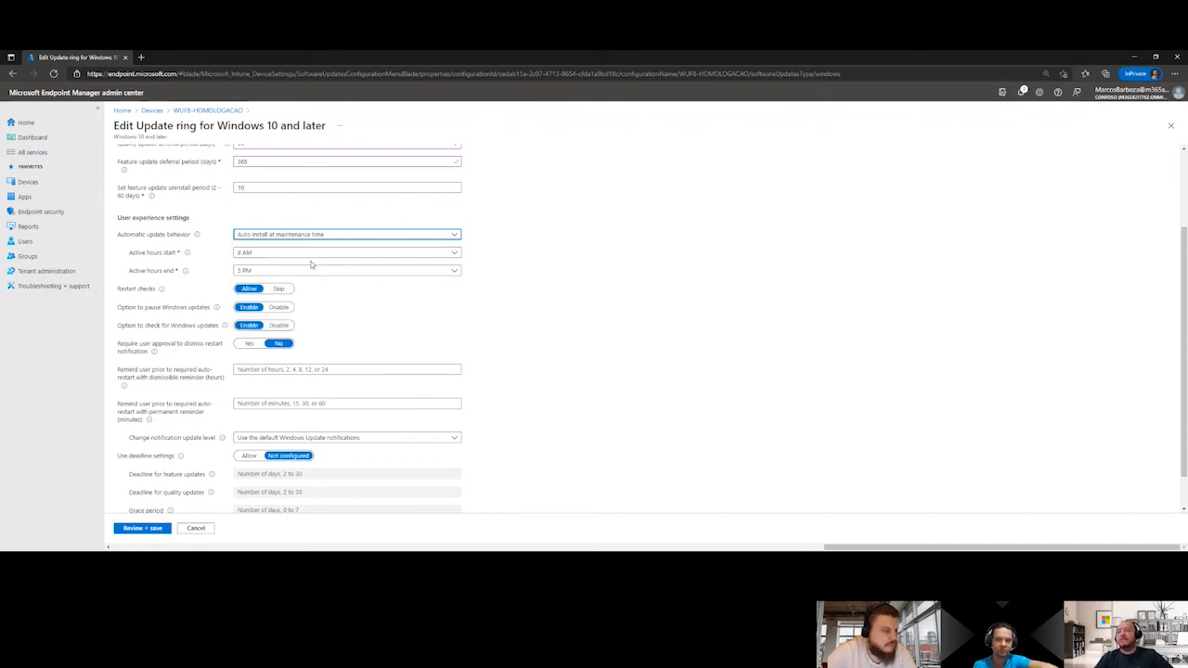
{"action": "left_click", "coordinate": [298, 237]}
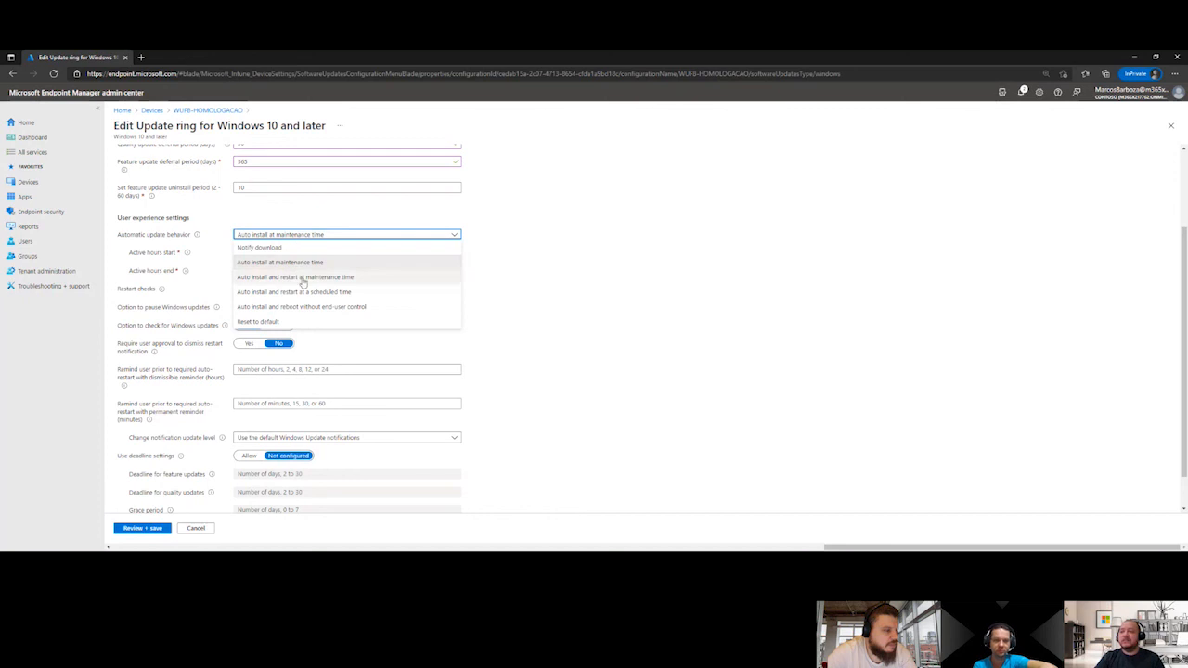
{"action": "left_click", "coordinate": [299, 277]}
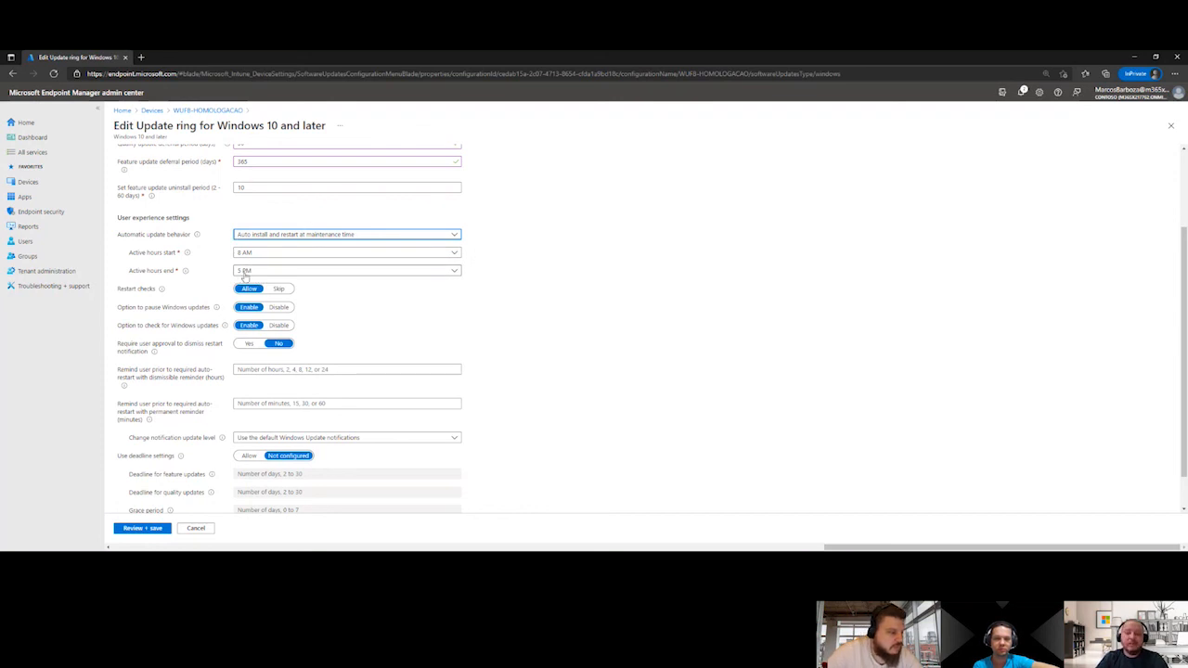
Try Auto install and restart at a scheduled time as the update behavior and examine its frequency and scheduled install day options
{"action": "left_click", "coordinate": [328, 237]}
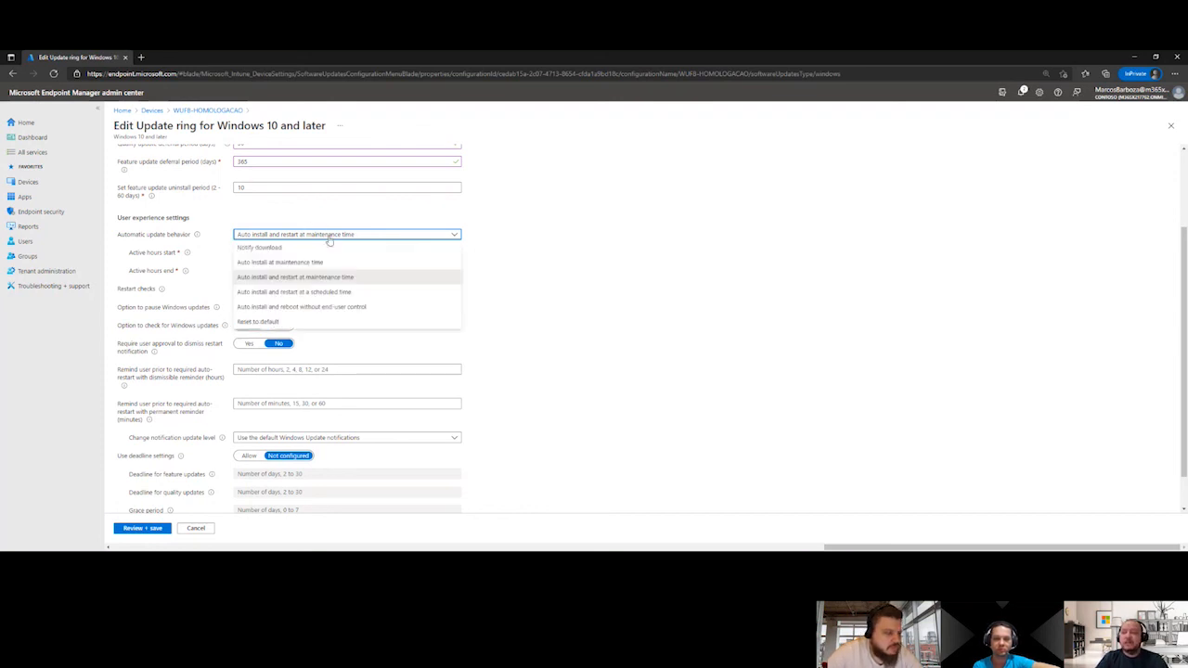
{"action": "left_click", "coordinate": [297, 293]}
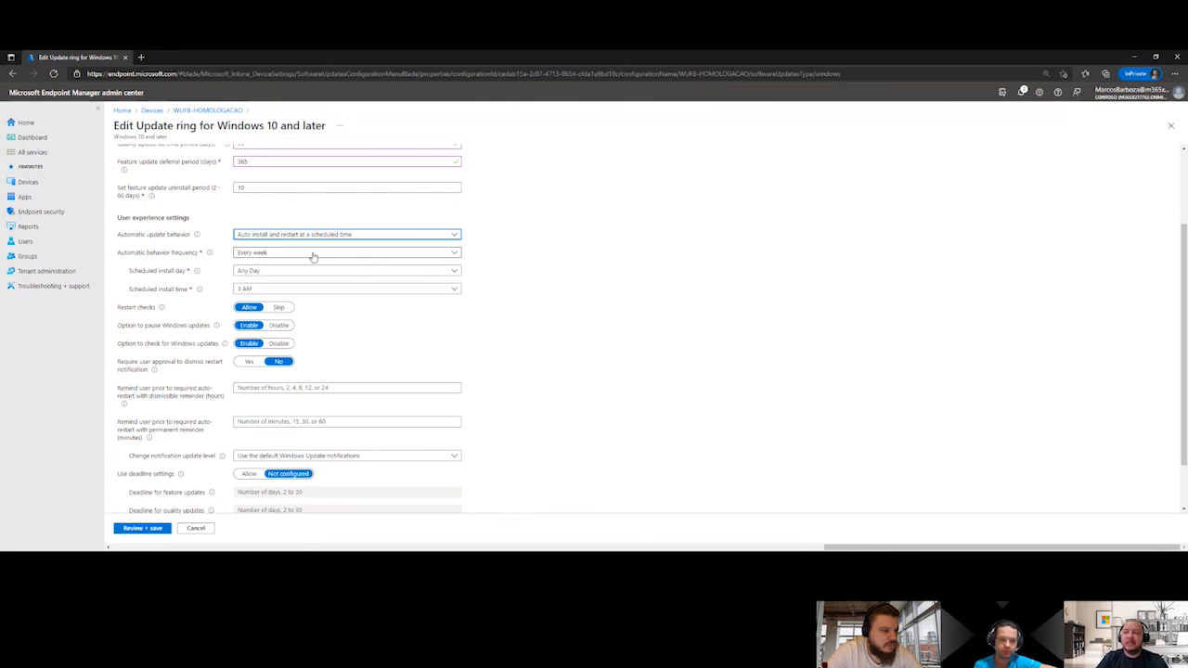
{"action": "left_click", "coordinate": [312, 257]}
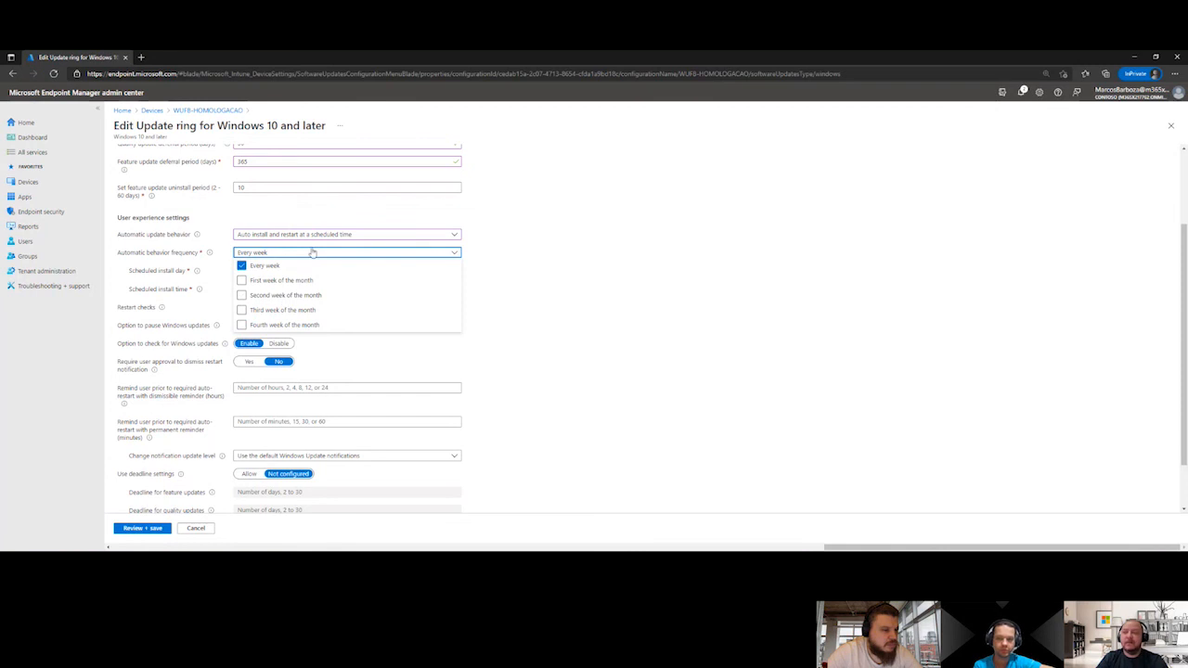
{"action": "left_click", "coordinate": [313, 253]}
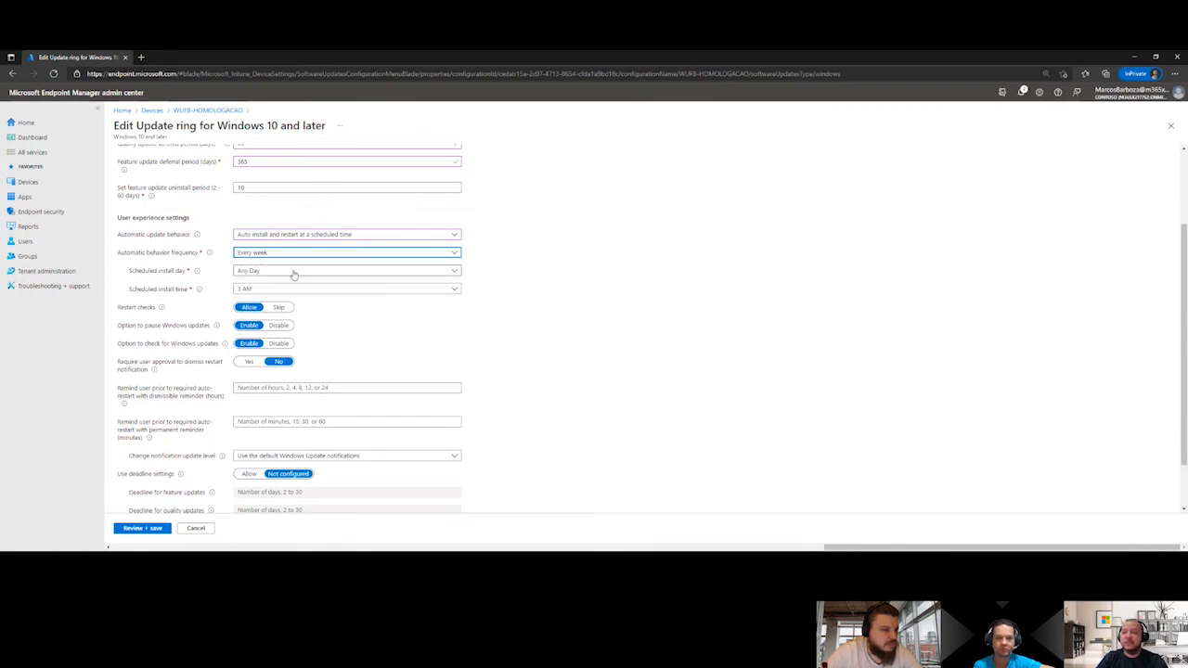
{"action": "left_click", "coordinate": [287, 274]}
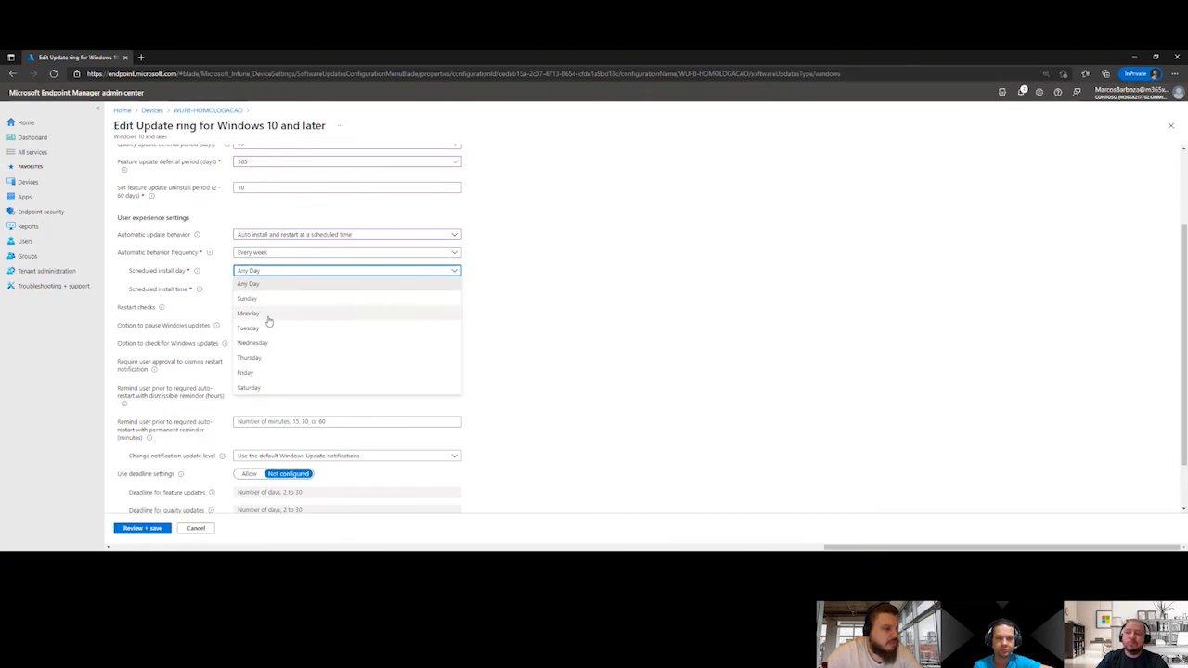
{"action": "left_click", "coordinate": [500, 290]}
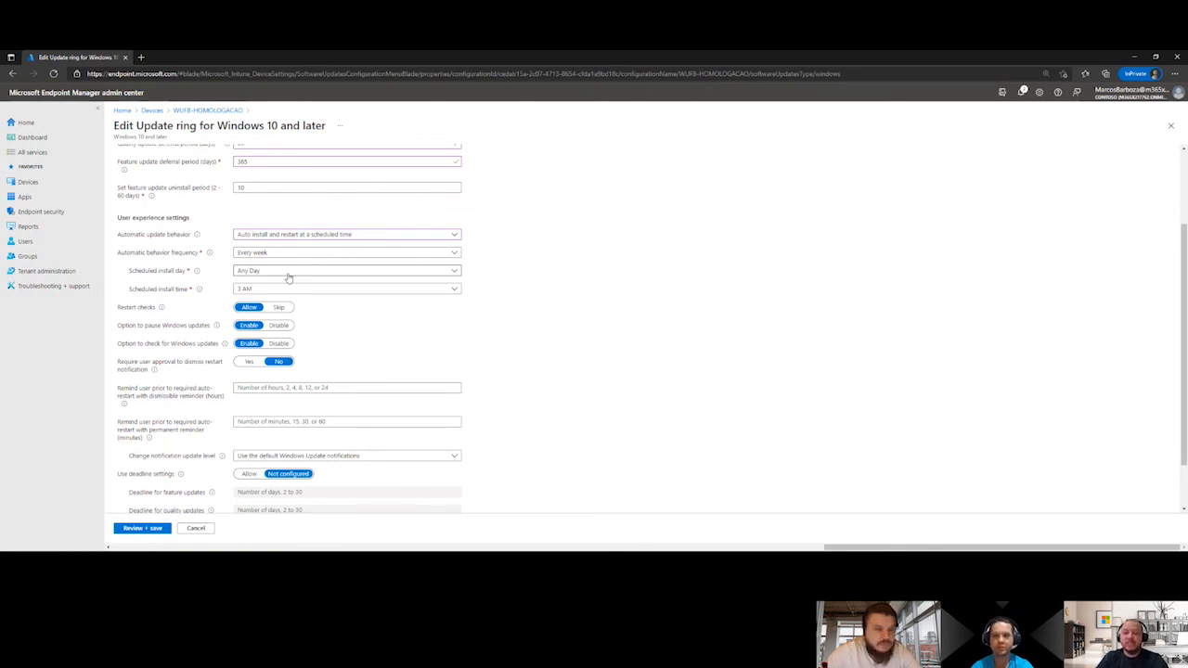
Switch the automatic update behavior back to Auto install and restart at maintenance time
{"action": "left_click", "coordinate": [343, 236]}
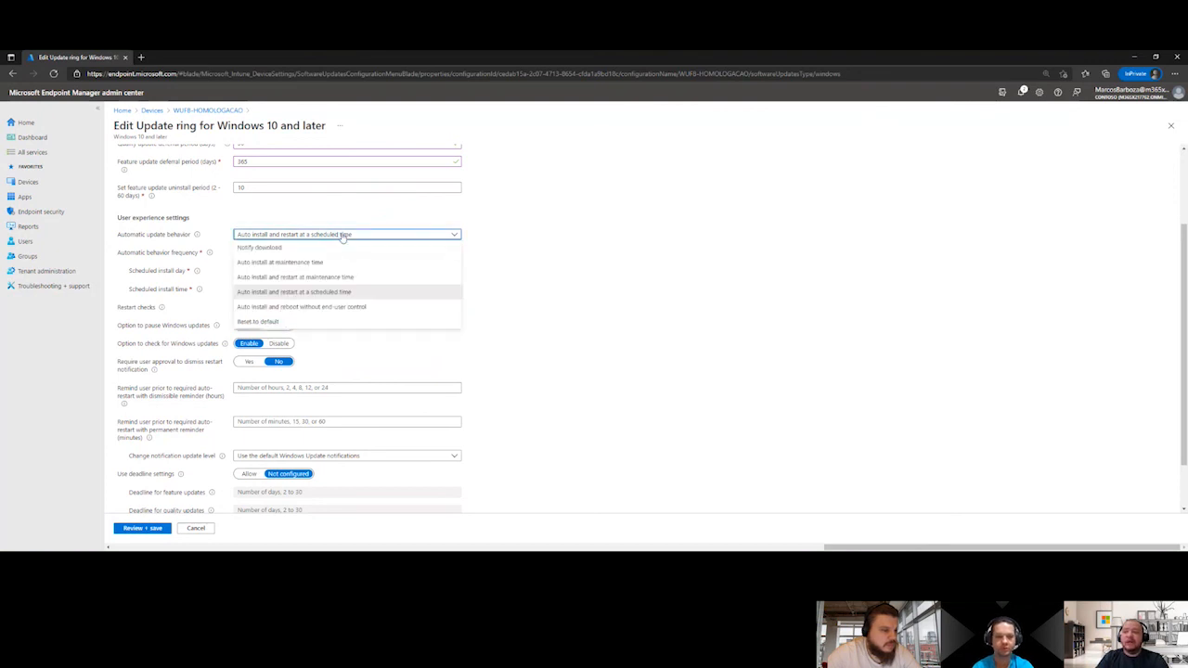
{"action": "left_click", "coordinate": [299, 277]}
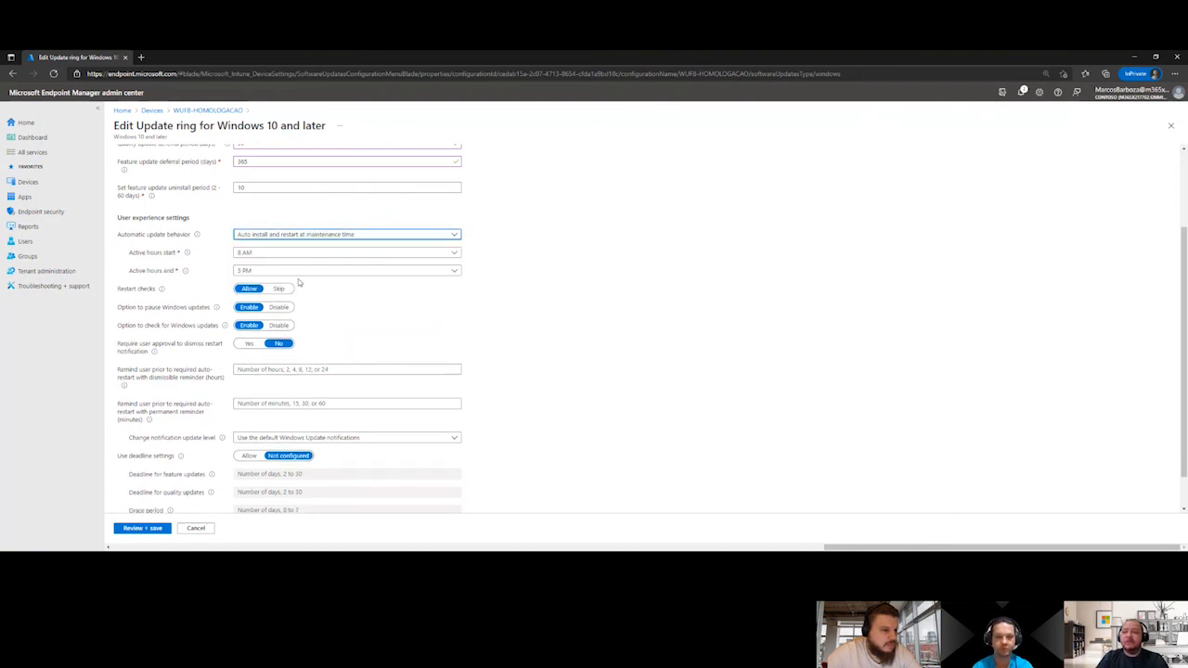
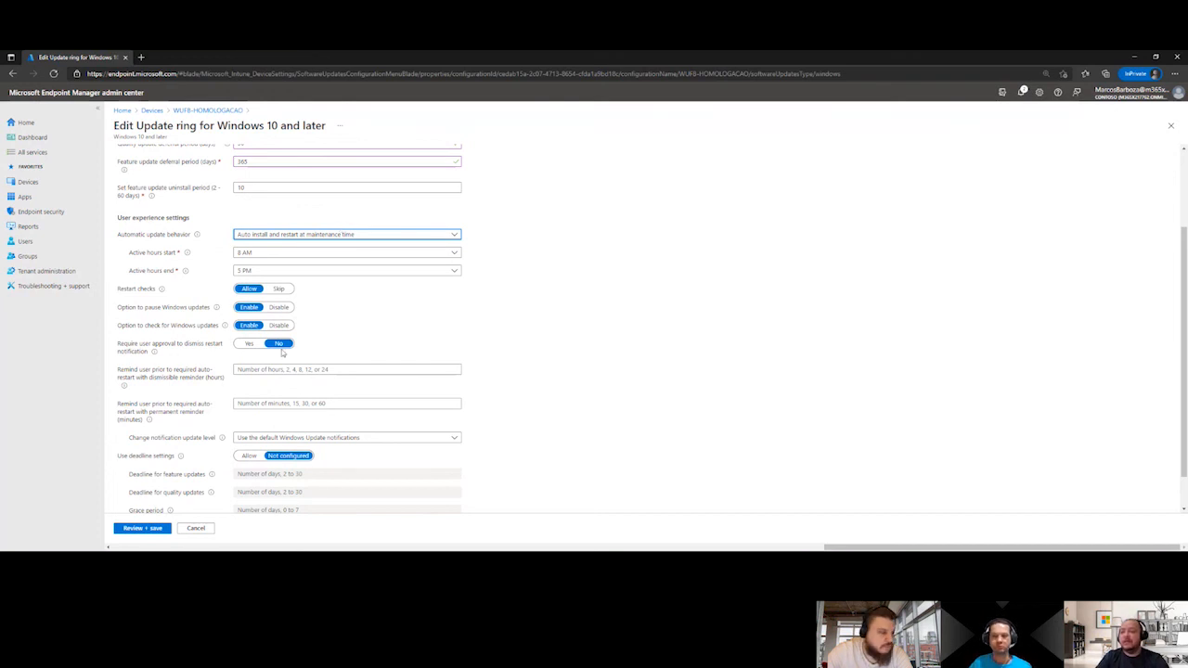
Discard the unsaved edits to the WUFB-HOMOLOGACAO update ring and return to the list of update rings for Windows 10 and later
{"action": "scroll", "coordinate": [158, 548], "scroll_direction": "down", "scroll_amount": 1}
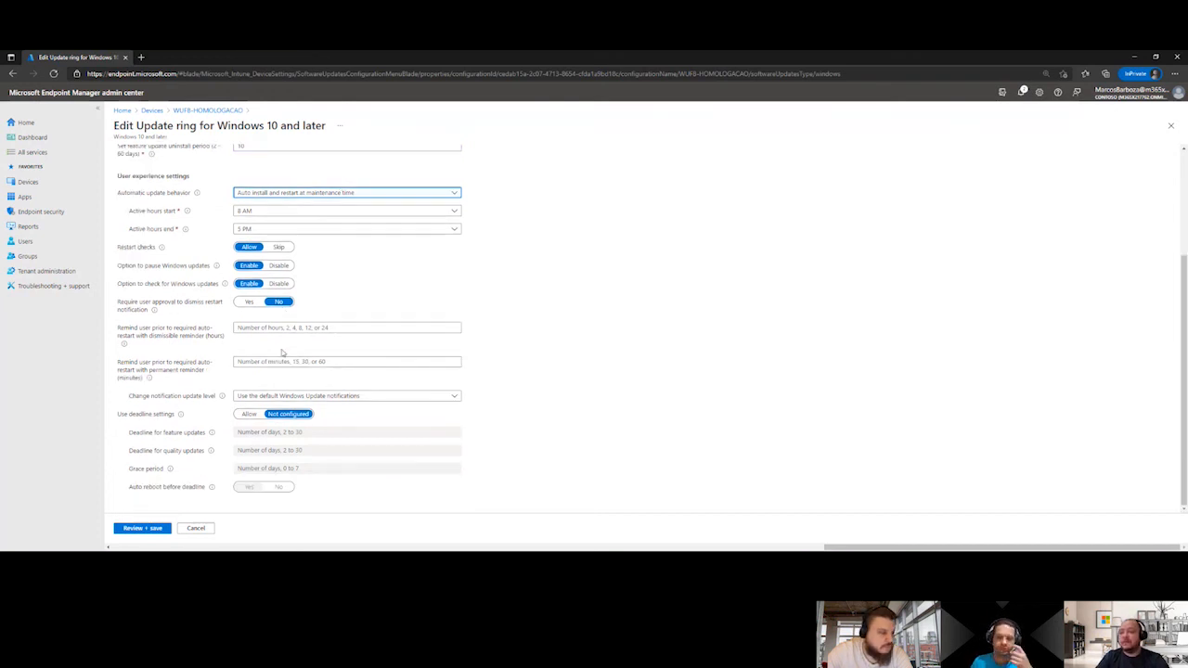
{"action": "left_click", "coordinate": [196, 528]}
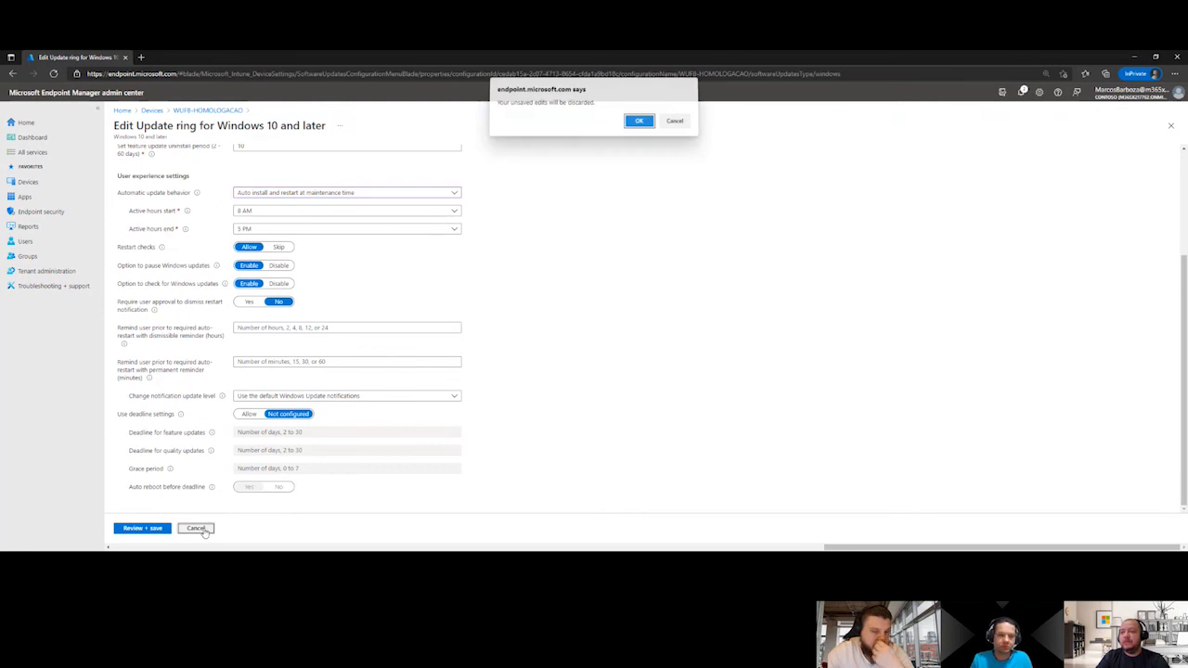
{"action": "left_click", "coordinate": [676, 125]}
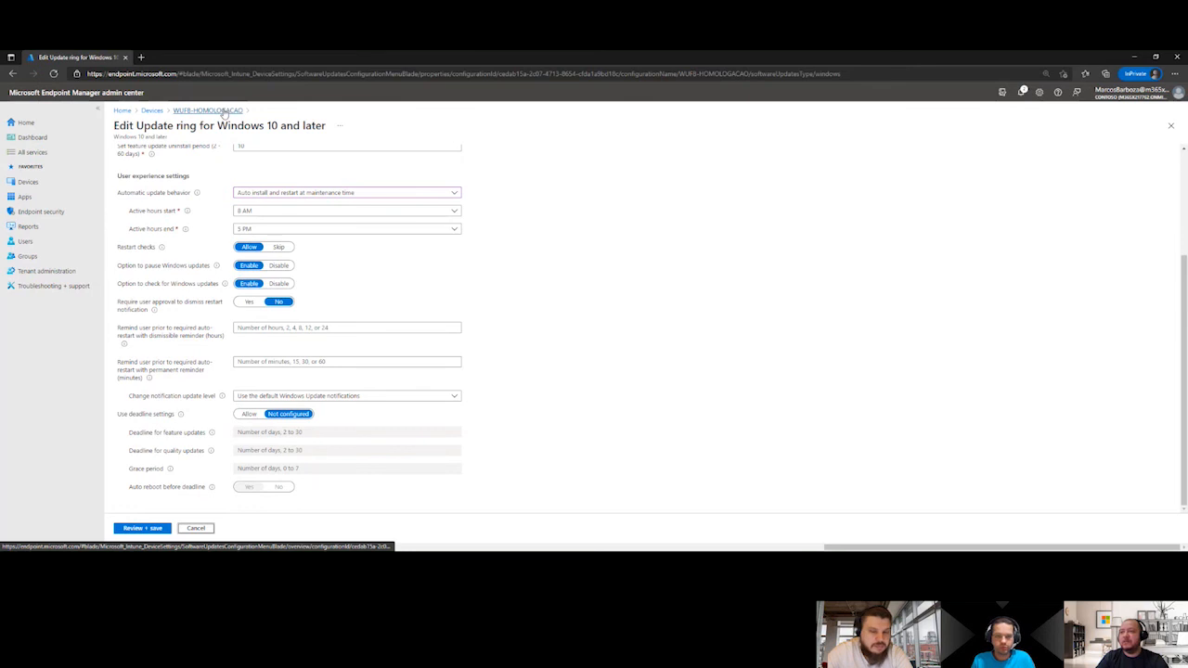
{"action": "left_click", "coordinate": [224, 112]}
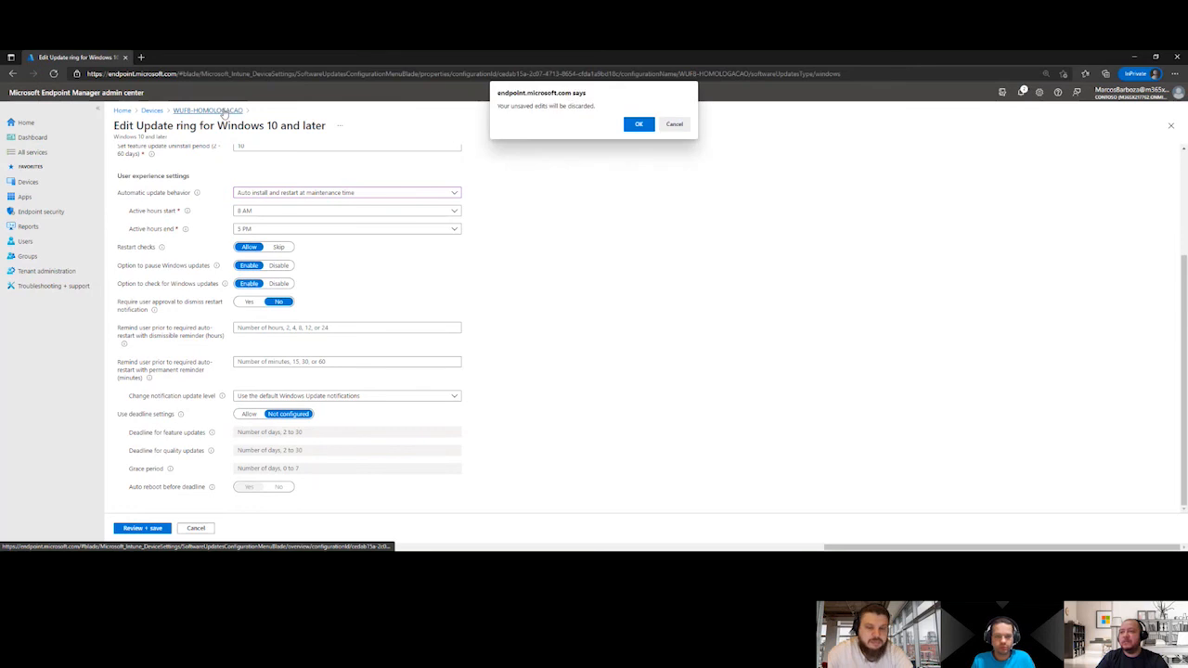
{"action": "left_click", "coordinate": [638, 127]}
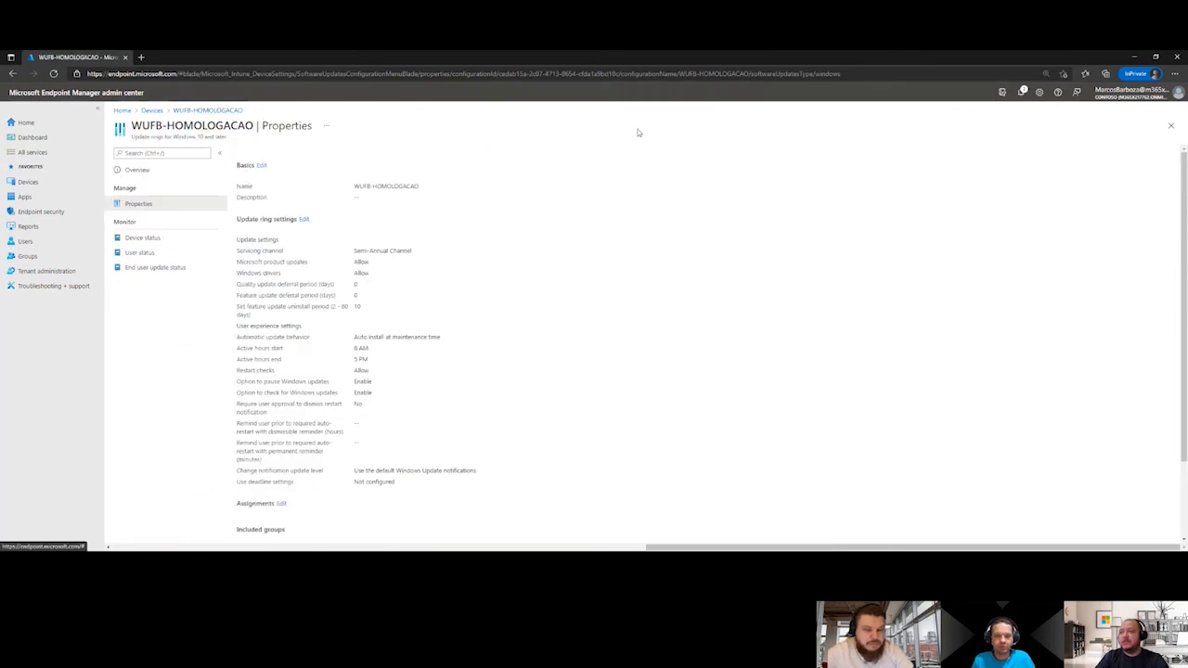
{"action": "left_click", "coordinate": [195, 111]}
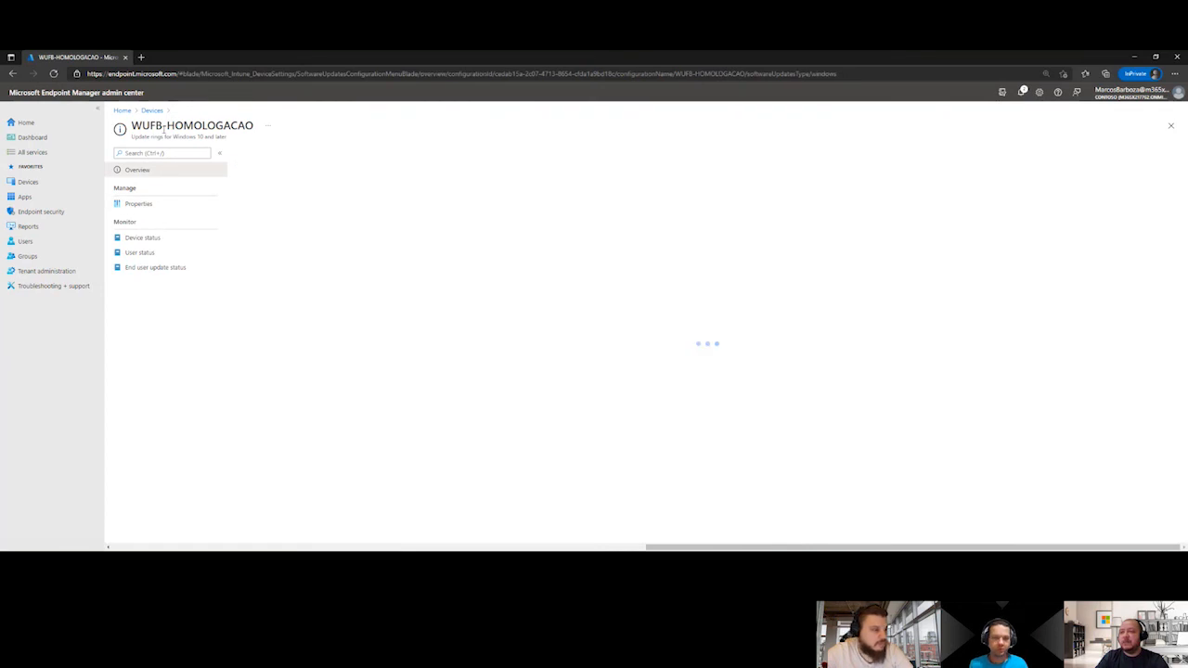
{"action": "left_click", "coordinate": [152, 112]}
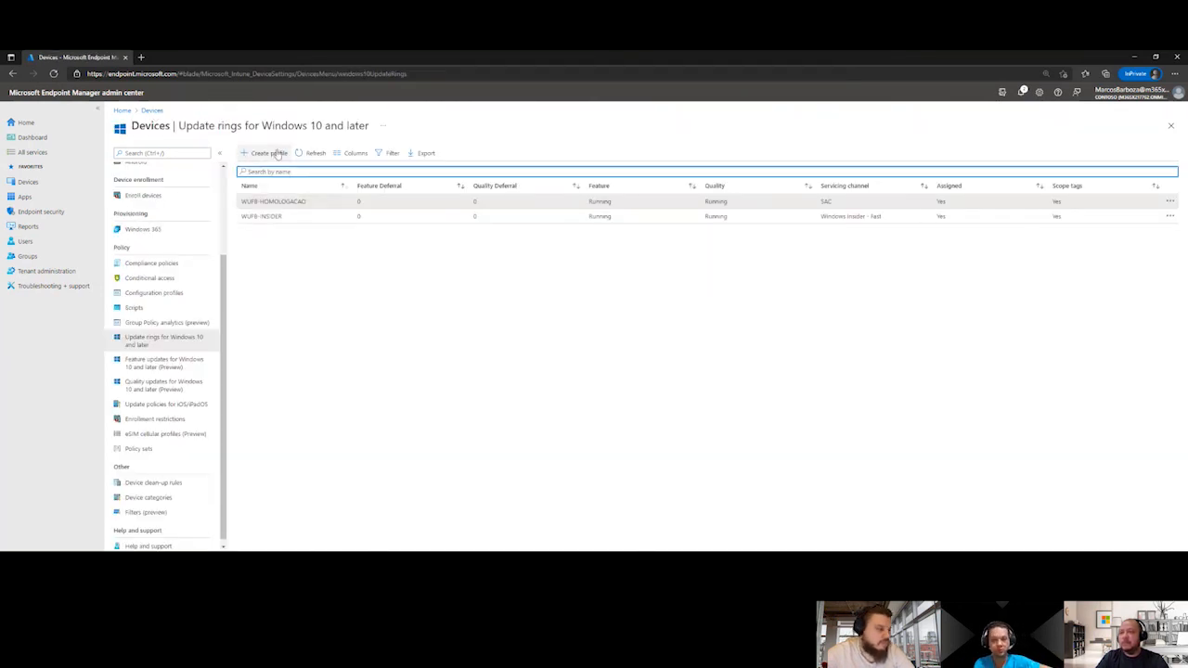
Start a new update ring profile, name it WUFB-ONDA01 and continue to its update ring settings
{"action": "left_click", "coordinate": [269, 153]}
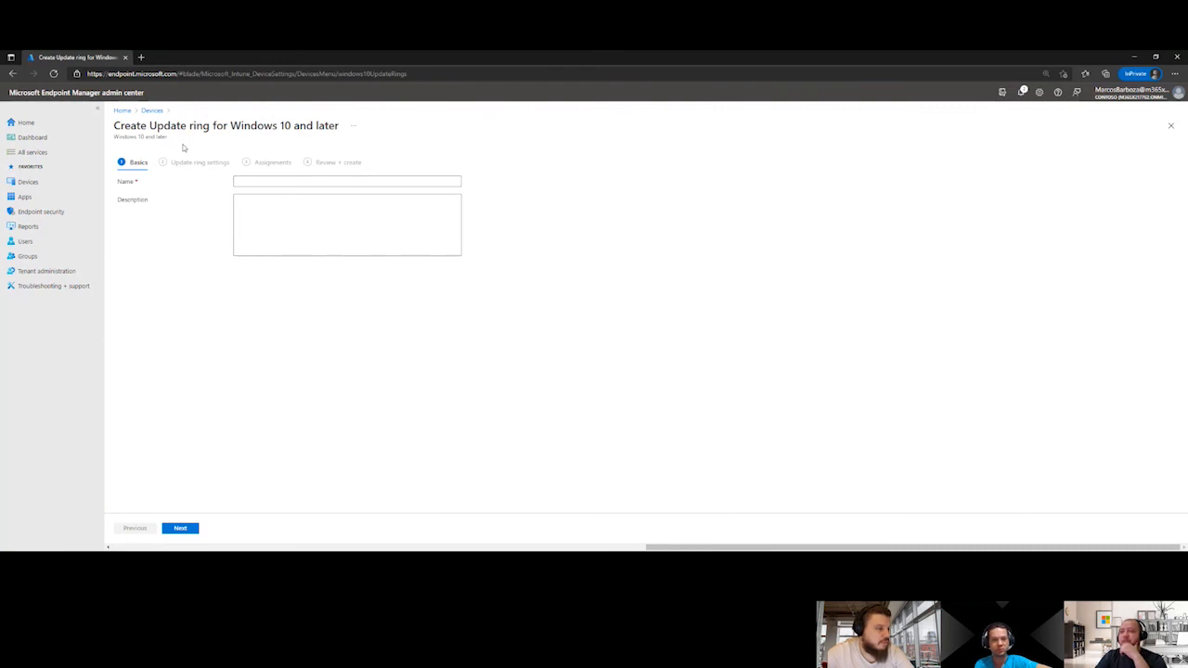
{"action": "left_click", "coordinate": [154, 110]}
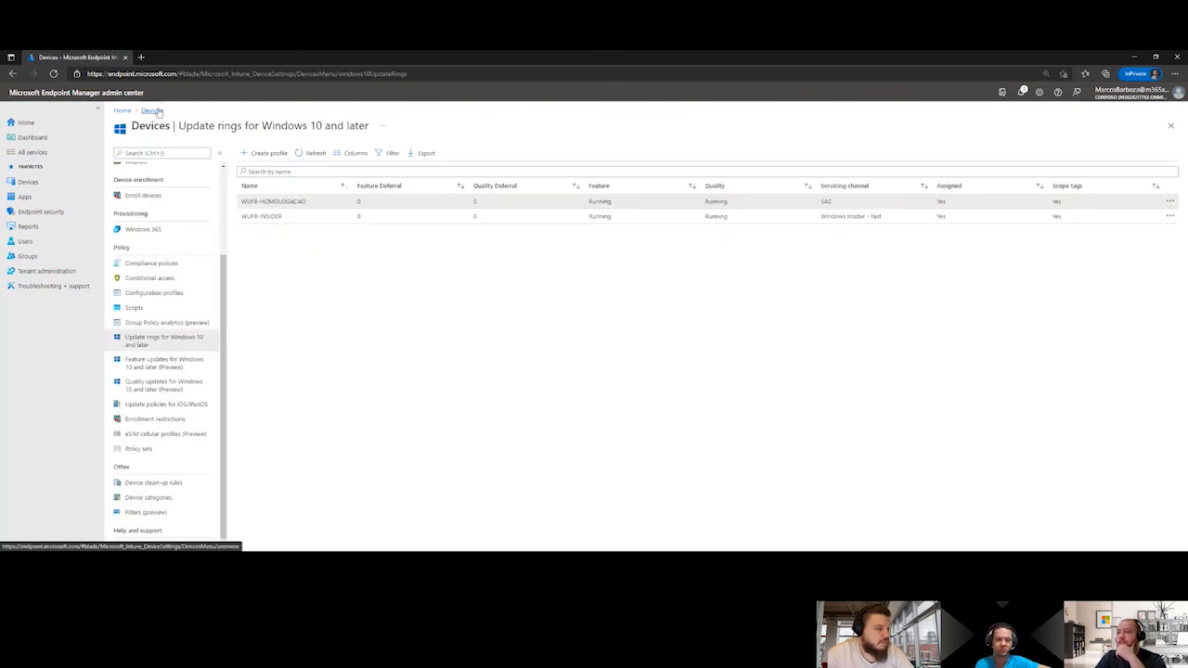
{"action": "left_click_drag", "start_coordinate": [307, 203], "coordinate": [239, 204]}
{"action": "key", "text": "ctrl+c"}
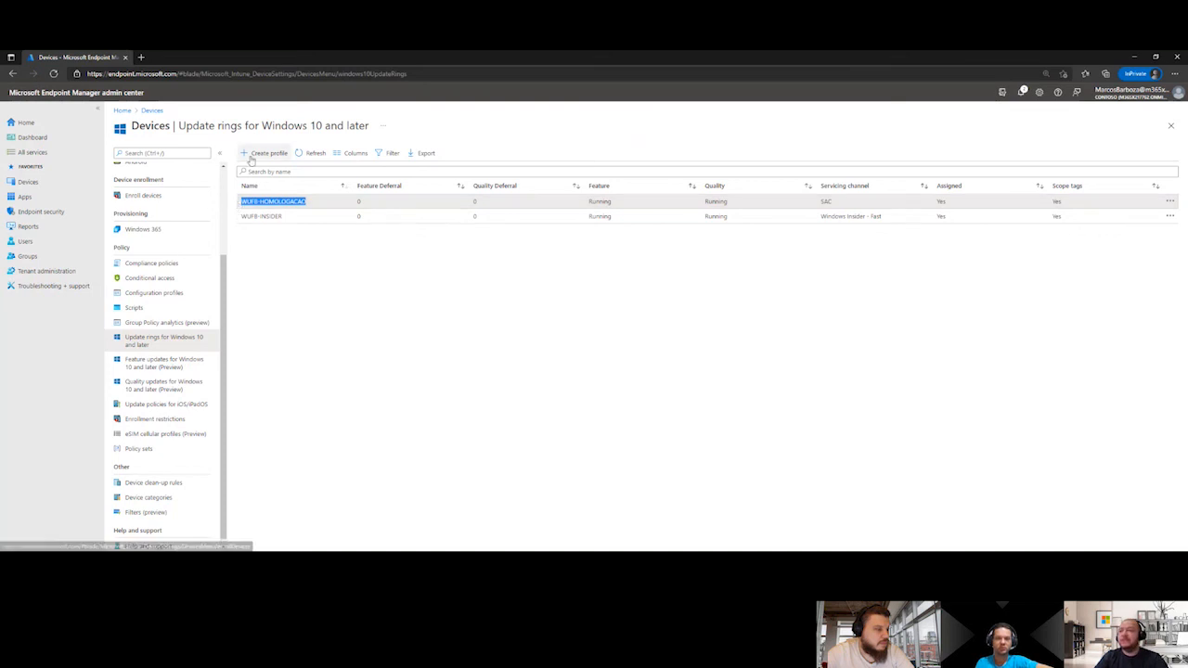
{"action": "left_click", "coordinate": [263, 153]}
{"action": "left_click", "coordinate": [262, 180]}
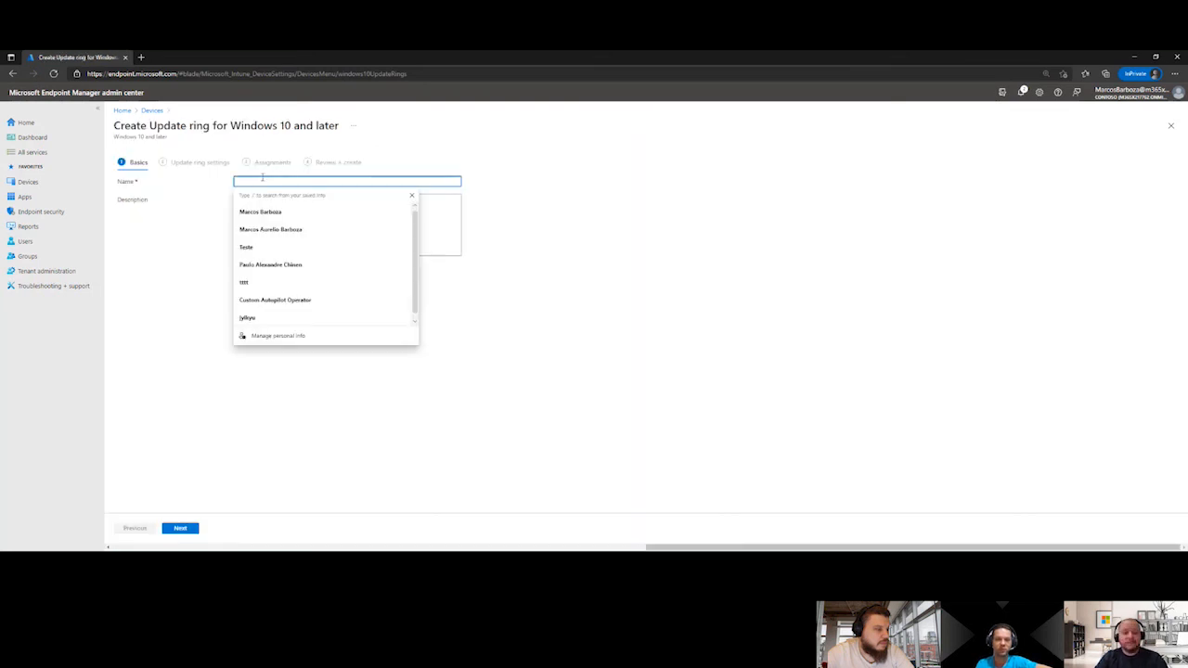
{"action": "key", "text": "ctrl+v"}
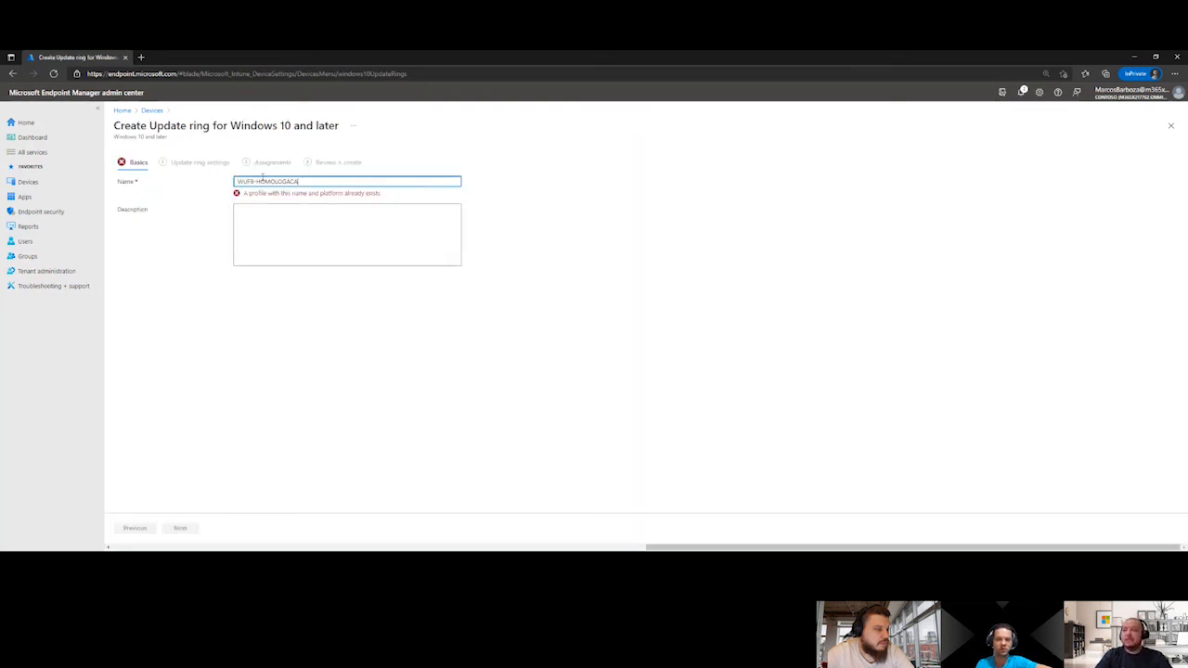
{"action": "key", "text": "BackSpace"}
{"action": "key", "text": "BackSpace"}
{"action": "key", "text": "BackSpace"}
{"action": "key", "text": "BackSpace"}
{"action": "key", "text": "BackSpace"}
{"action": "key", "text": "BackSpace"}
{"action": "key", "text": "BackSpace"}
{"action": "key", "text": "BackSpace"}
{"action": "key", "text": "BackSpace"}
{"action": "key", "text": "BackSpace"}
{"action": "type", "text": "C"}
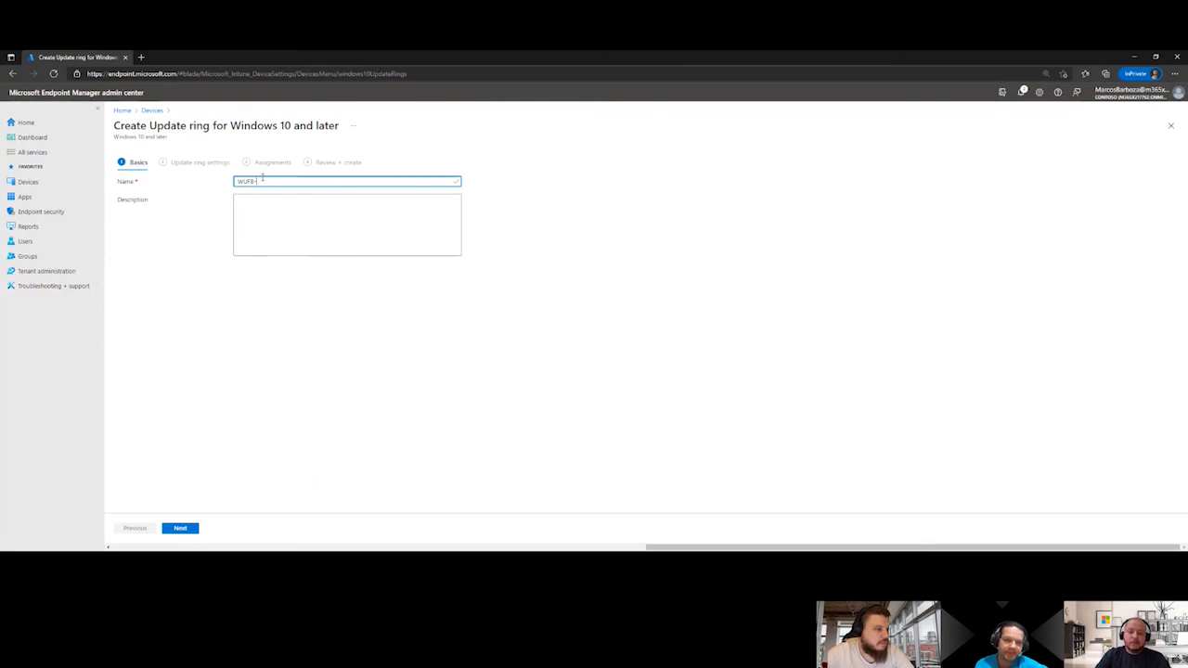
{"action": "type", "text": "ANAR"}
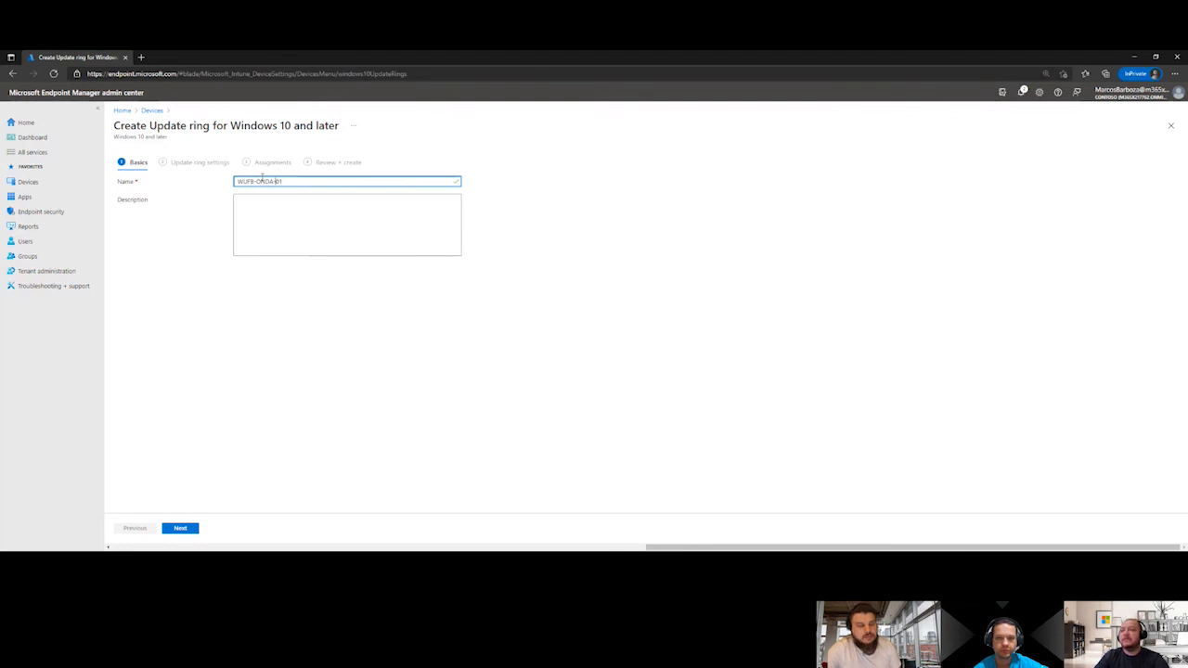
{"action": "left_click", "coordinate": [179, 528]}
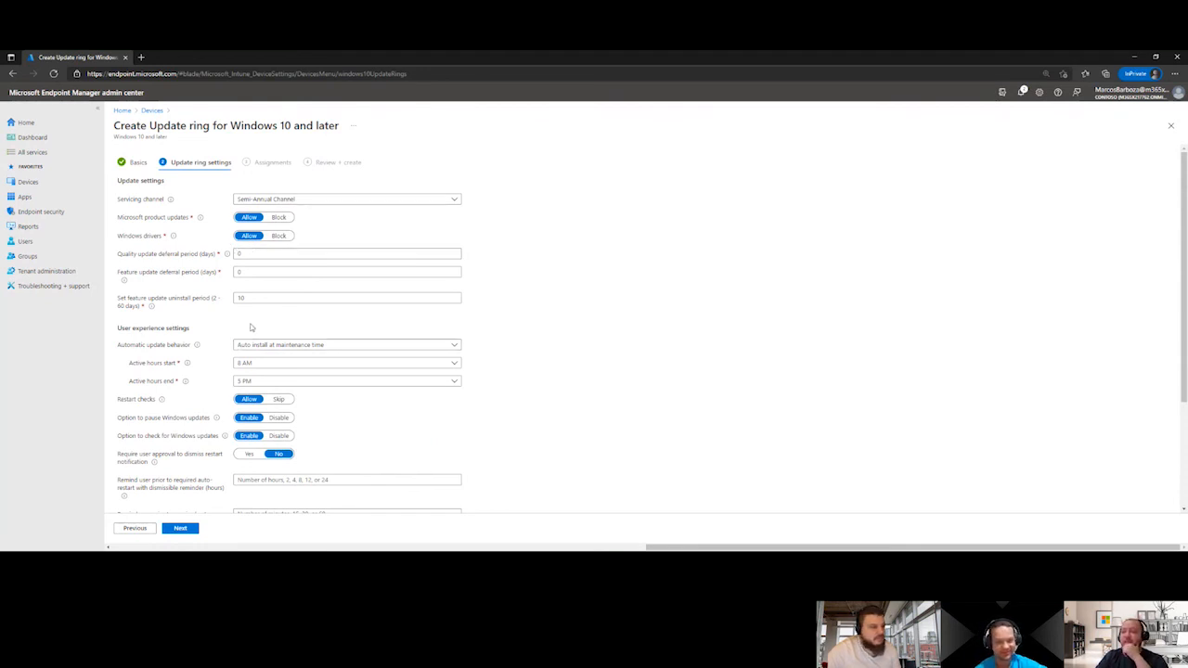
Set the quality update deferral period to 7 days and the active hours from 12 PM to 3 PM
{"action": "left_click", "coordinate": [268, 257]}
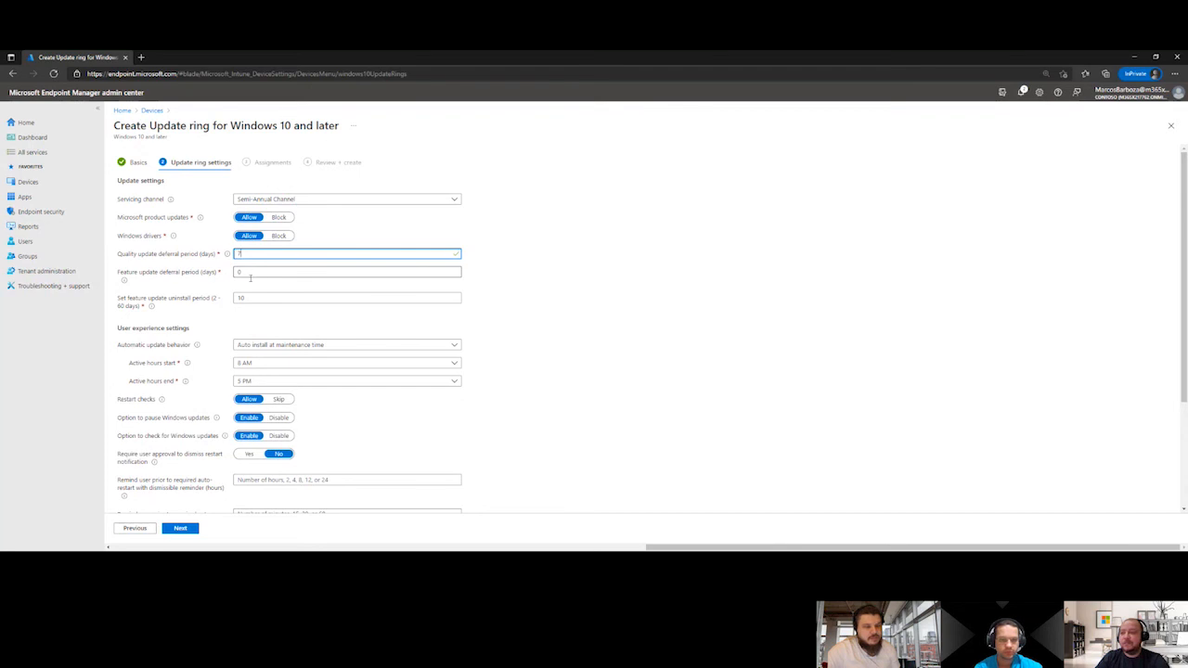
{"action": "scroll", "coordinate": [263, 298], "scroll_direction": "down", "scroll_amount": 2}
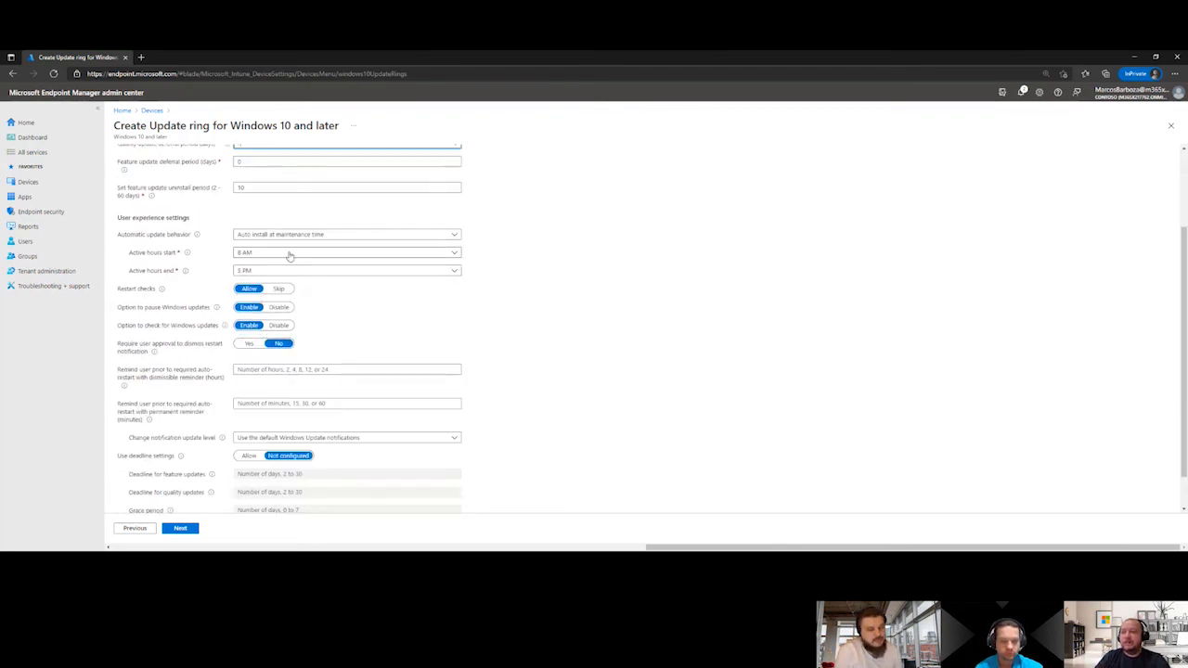
{"action": "left_click", "coordinate": [289, 254]}
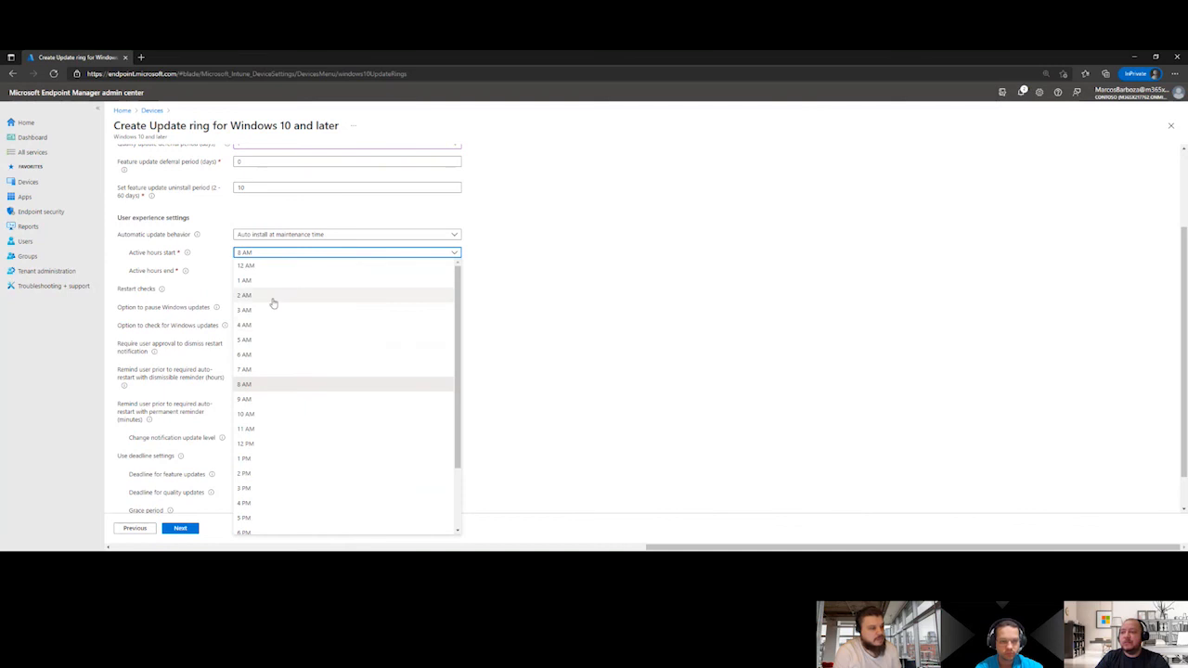
{"action": "left_click", "coordinate": [278, 449]}
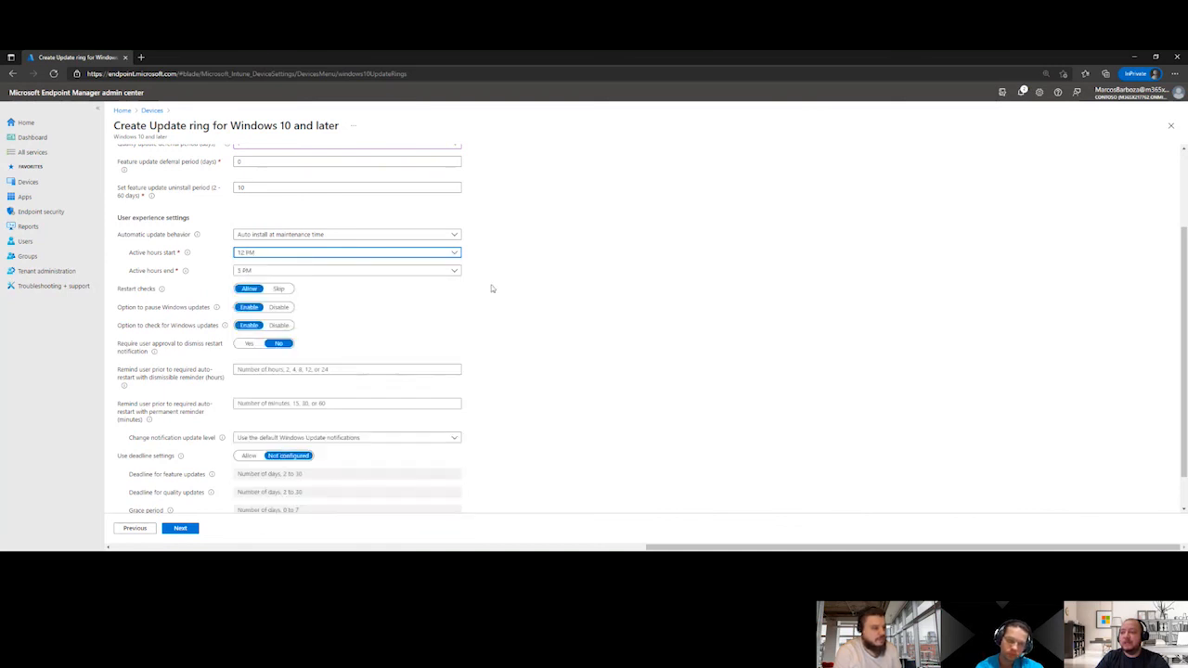
{"action": "left_click", "coordinate": [290, 270]}
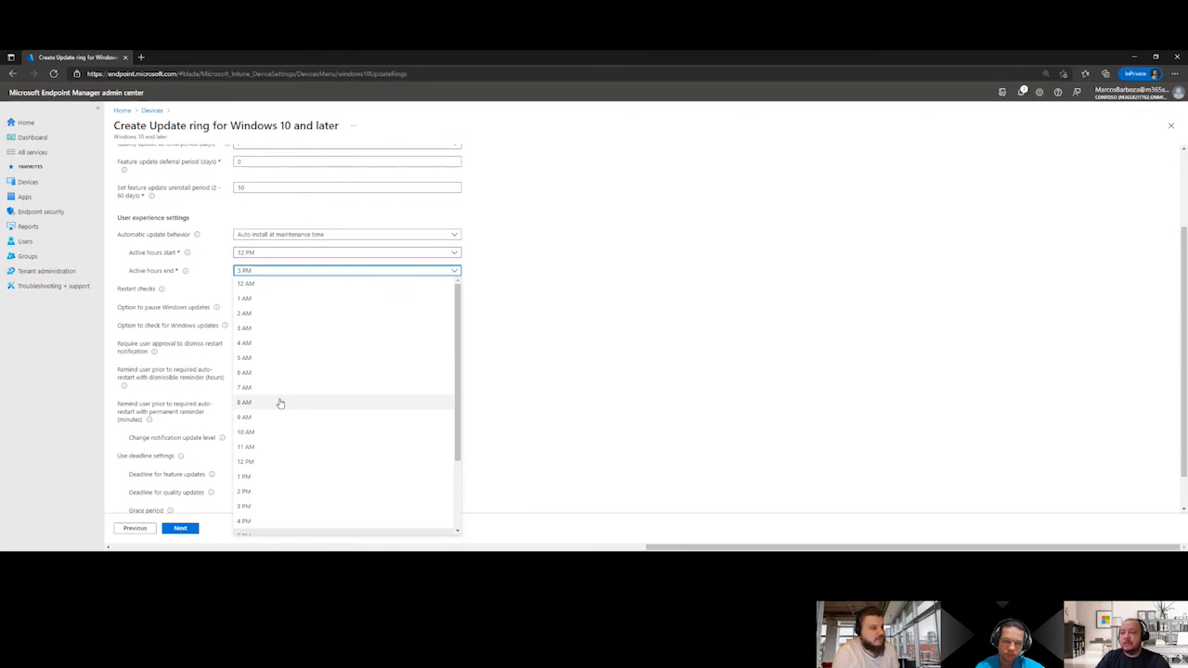
{"action": "left_click", "coordinate": [266, 506]}
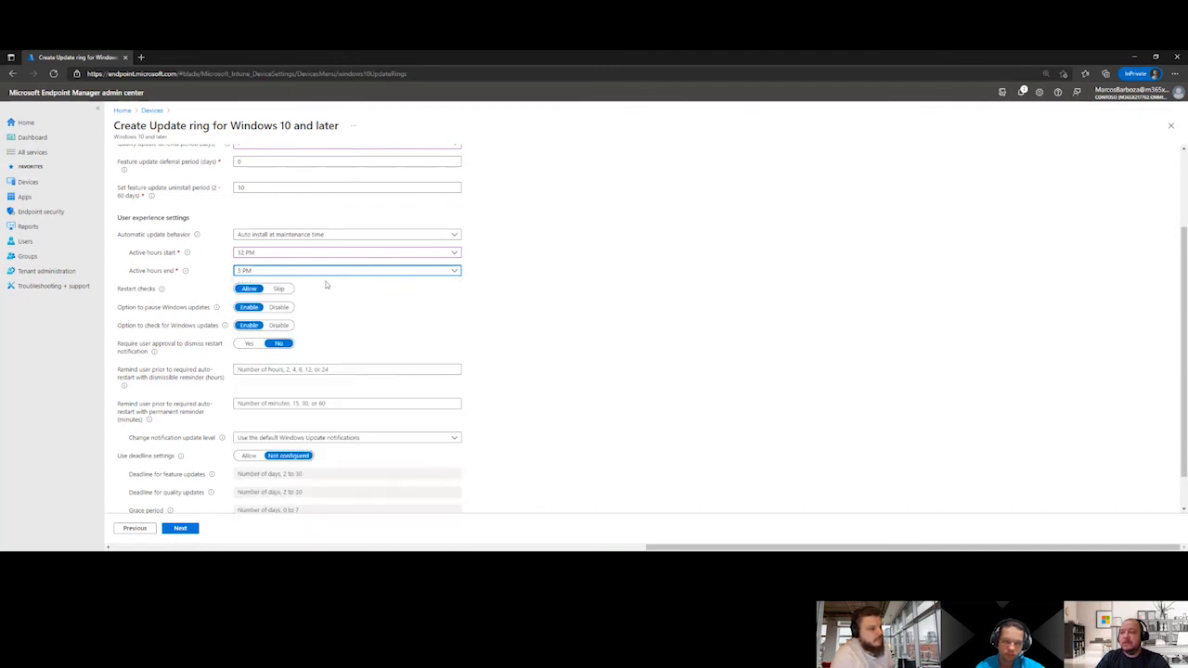
{"action": "left_click", "coordinate": [335, 313]}
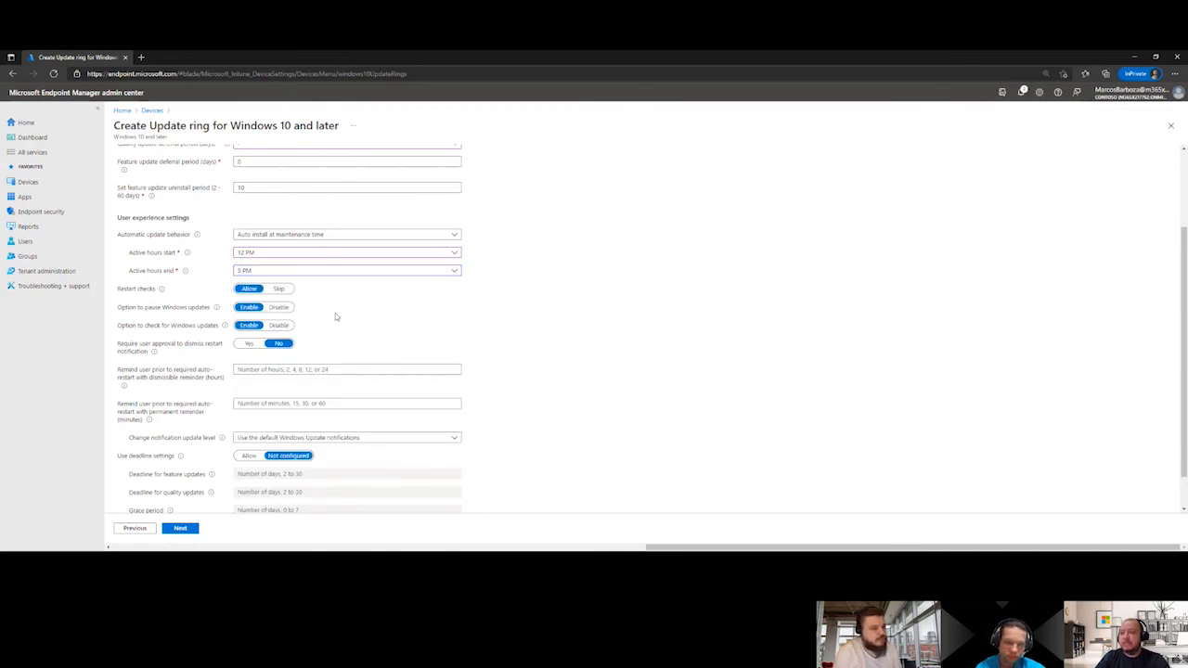
Disable the user options to pause Windows updates and to check for Windows updates
{"action": "scroll", "coordinate": [336, 316], "scroll_direction": "down", "scroll_amount": 1}
{"action": "left_click", "coordinate": [279, 267]}
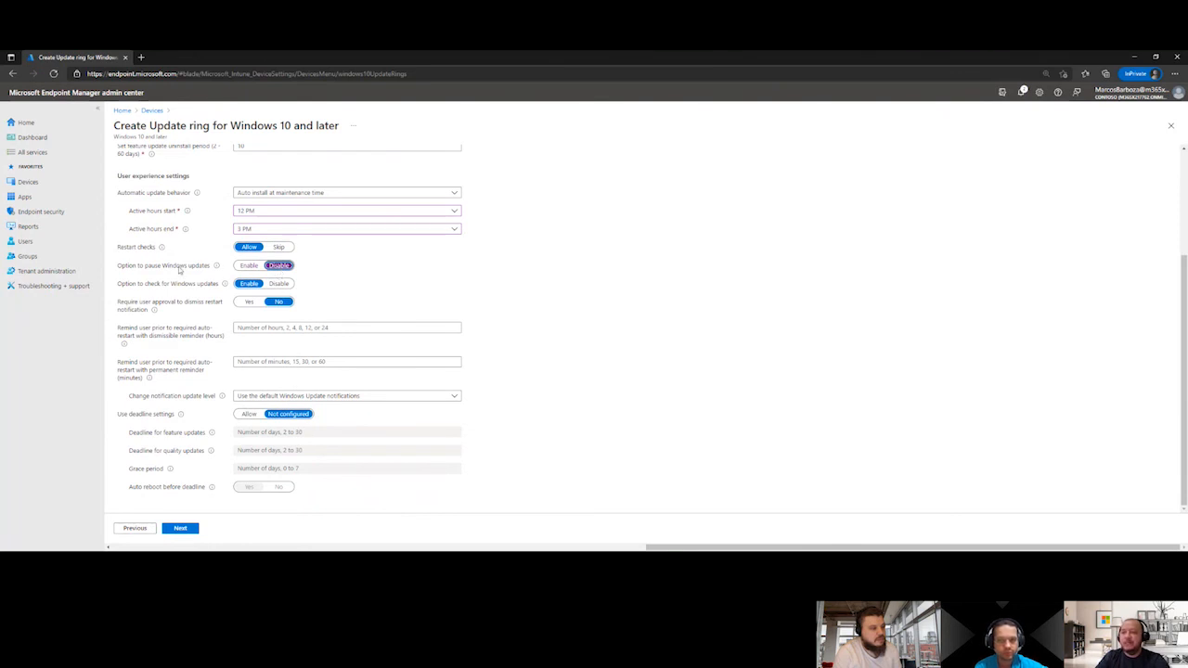
{"action": "left_click", "coordinate": [281, 284]}
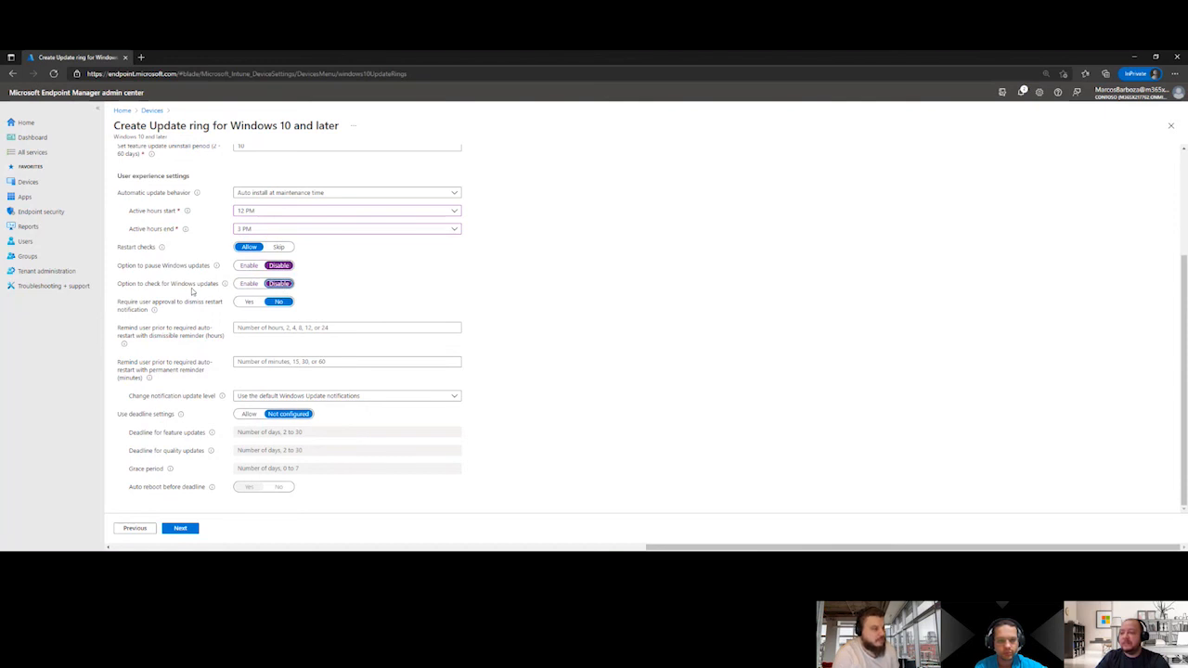
{"action": "left_click", "coordinate": [180, 529]}
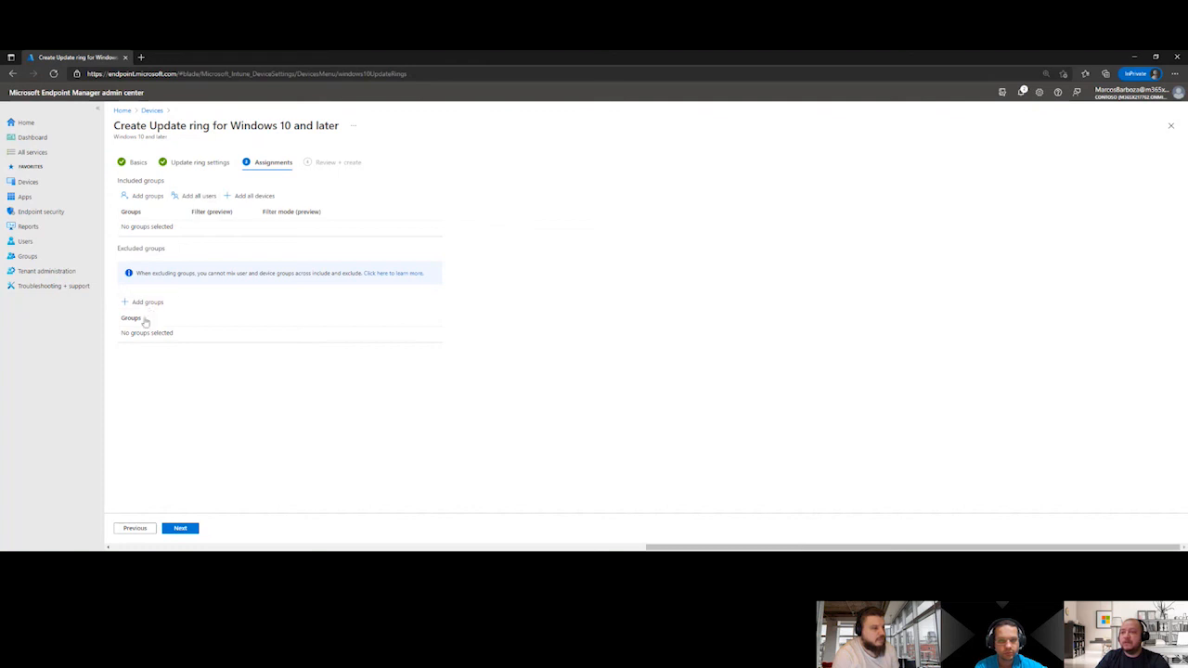
{"action": "left_click", "coordinate": [147, 303]}
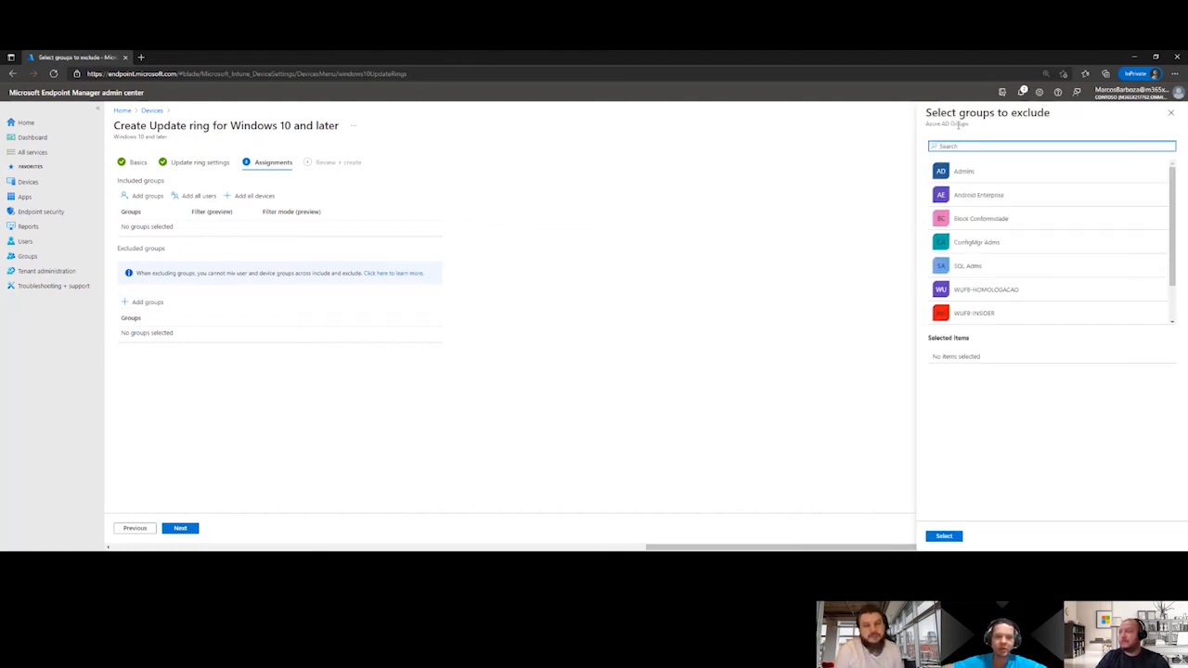
{"action": "type", "text": "WU"}
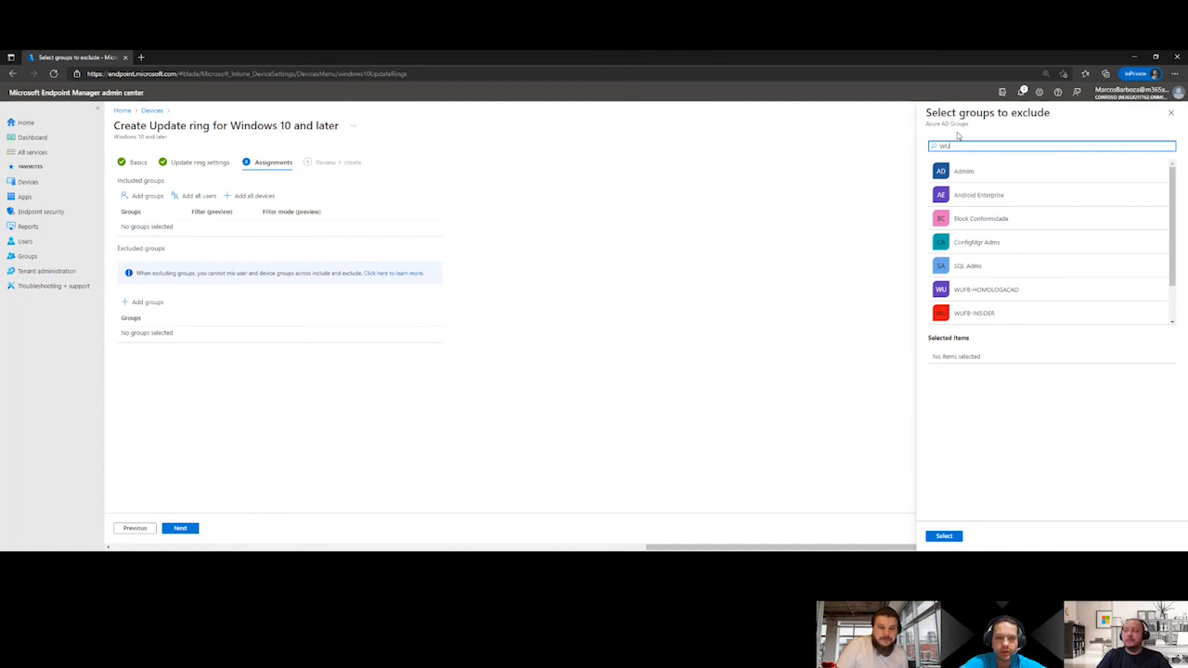
{"action": "left_click", "coordinate": [1173, 113]}
{"action": "left_click", "coordinate": [136, 528]}
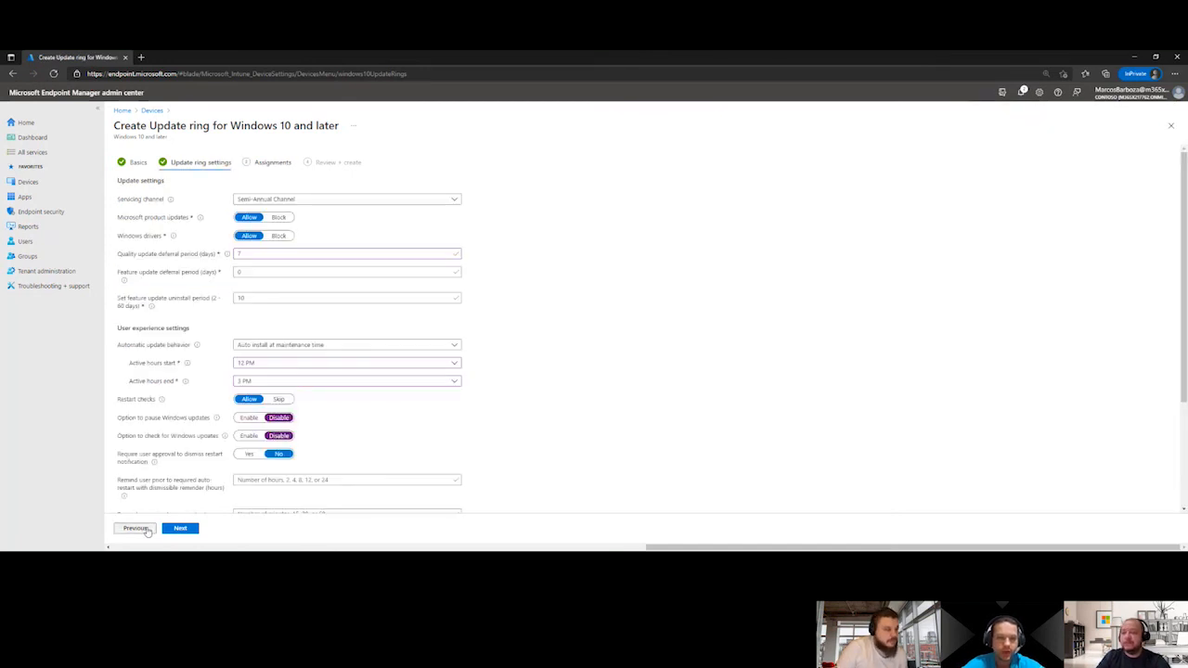
Allow deadline settings, set the deadline for quality updates to 2 days and continue to the ring's assignments
{"action": "scroll", "coordinate": [267, 369], "scroll_direction": "down", "scroll_amount": 3}
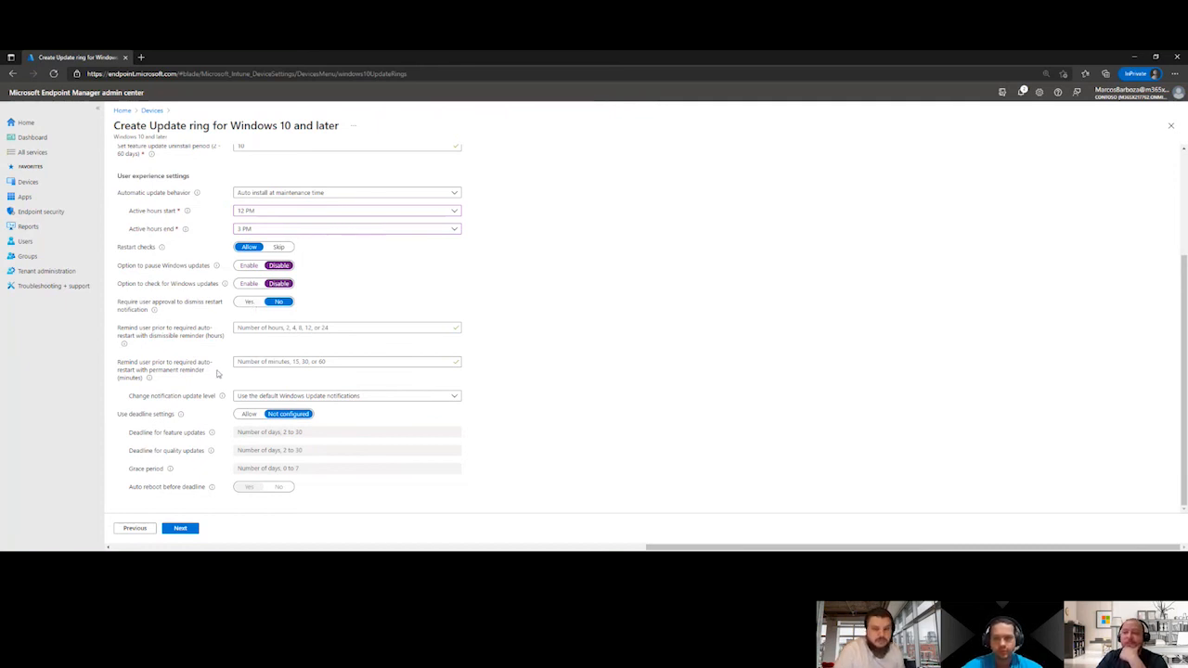
{"action": "left_click", "coordinate": [247, 414]}
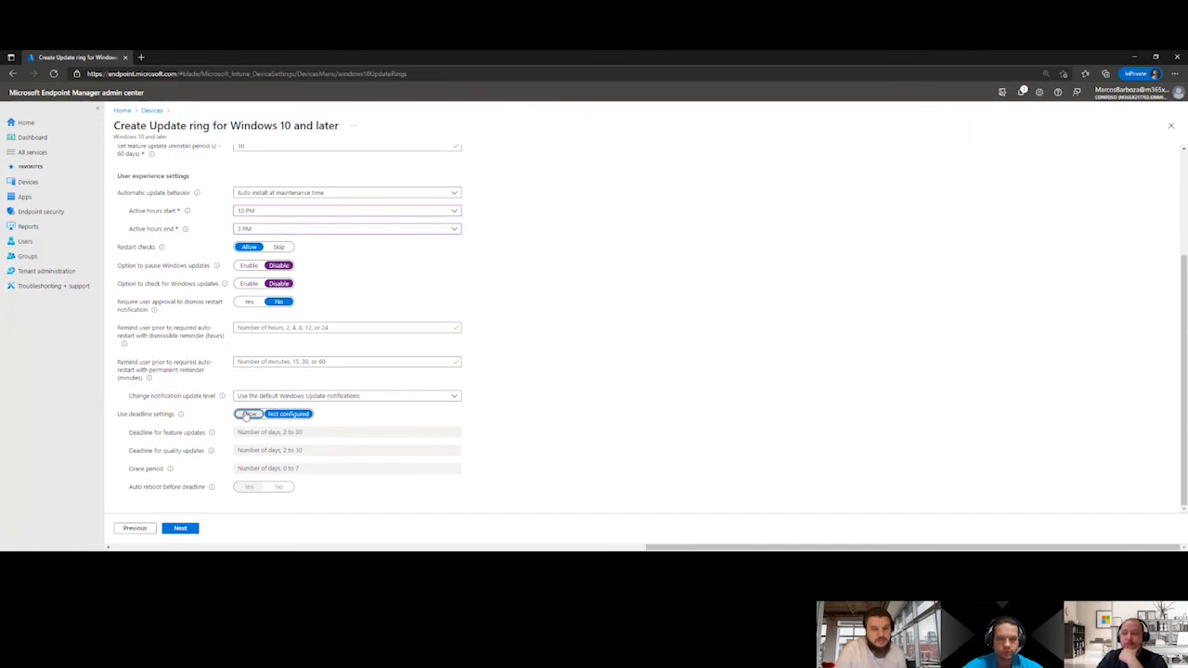
{"action": "scroll", "coordinate": [269, 397], "scroll_direction": "up", "scroll_amount": 3}
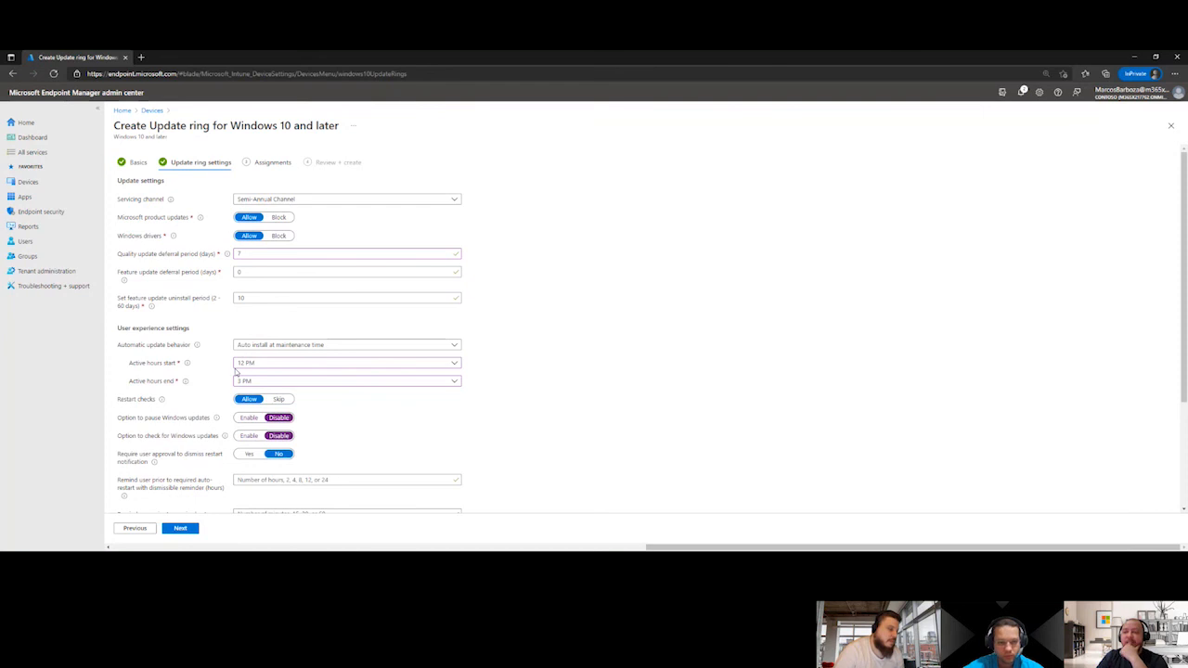
{"action": "scroll", "coordinate": [236, 371], "scroll_direction": "down", "scroll_amount": 3}
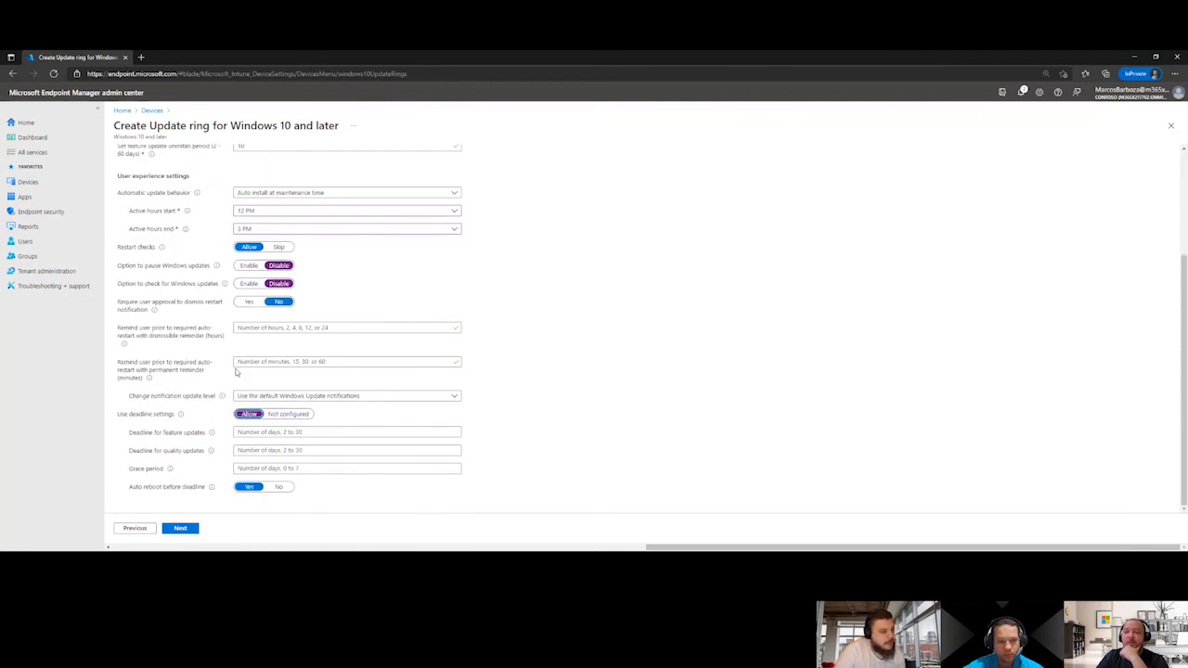
{"action": "left_click", "coordinate": [258, 433]}
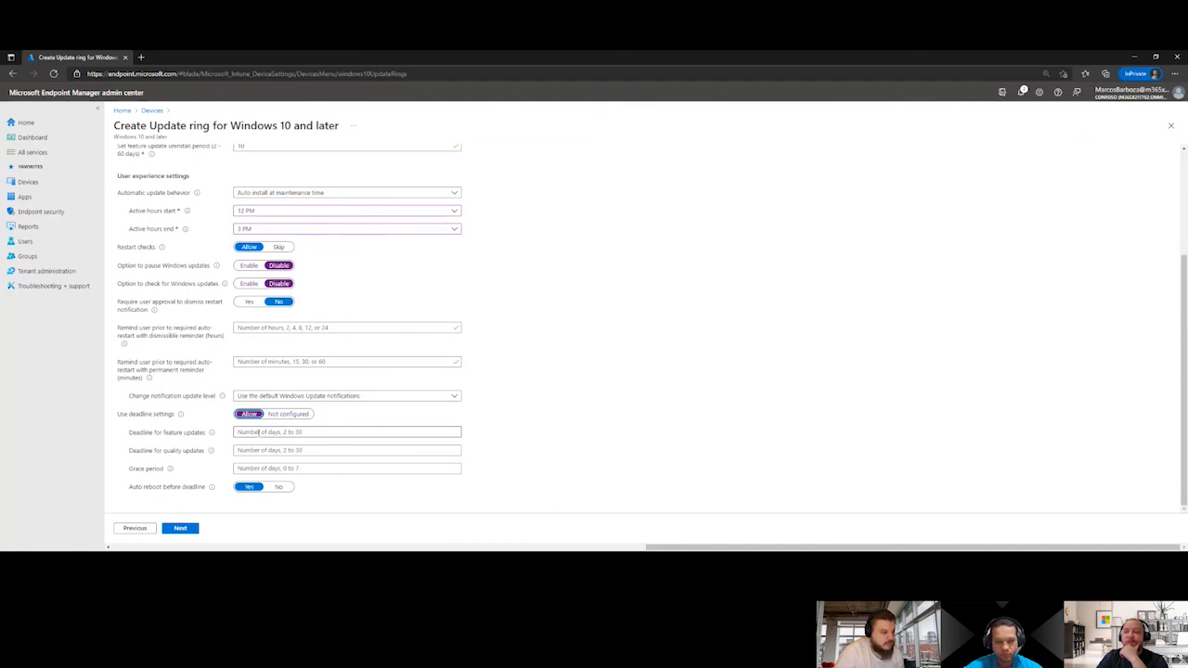
{"action": "left_click", "coordinate": [251, 449]}
{"action": "type", "text": "3"}
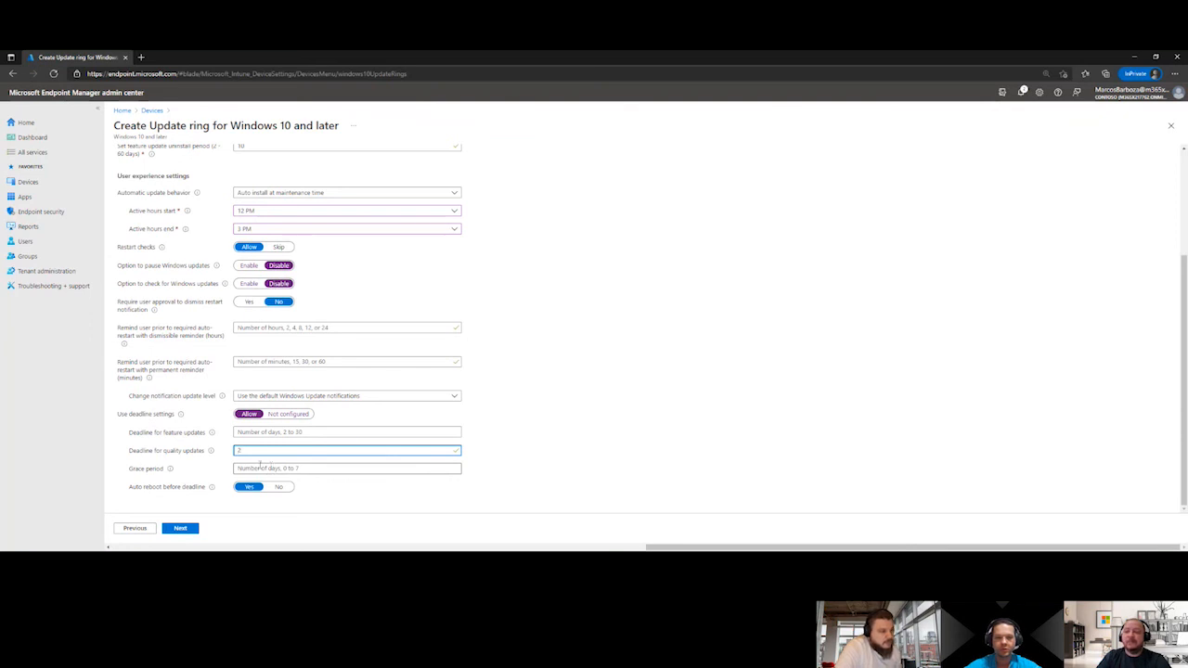
{"action": "left_click", "coordinate": [185, 531]}
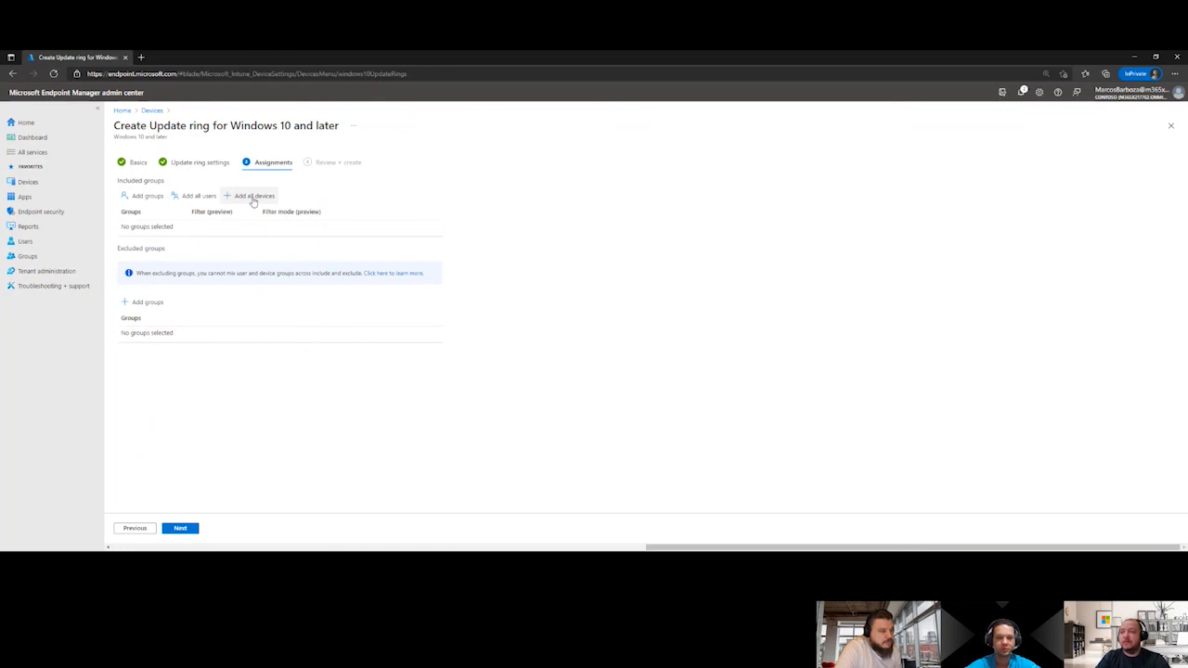
Include the WUFB-ONDA01 group in the ring's assignments and create the update ring
{"action": "left_click", "coordinate": [144, 196]}
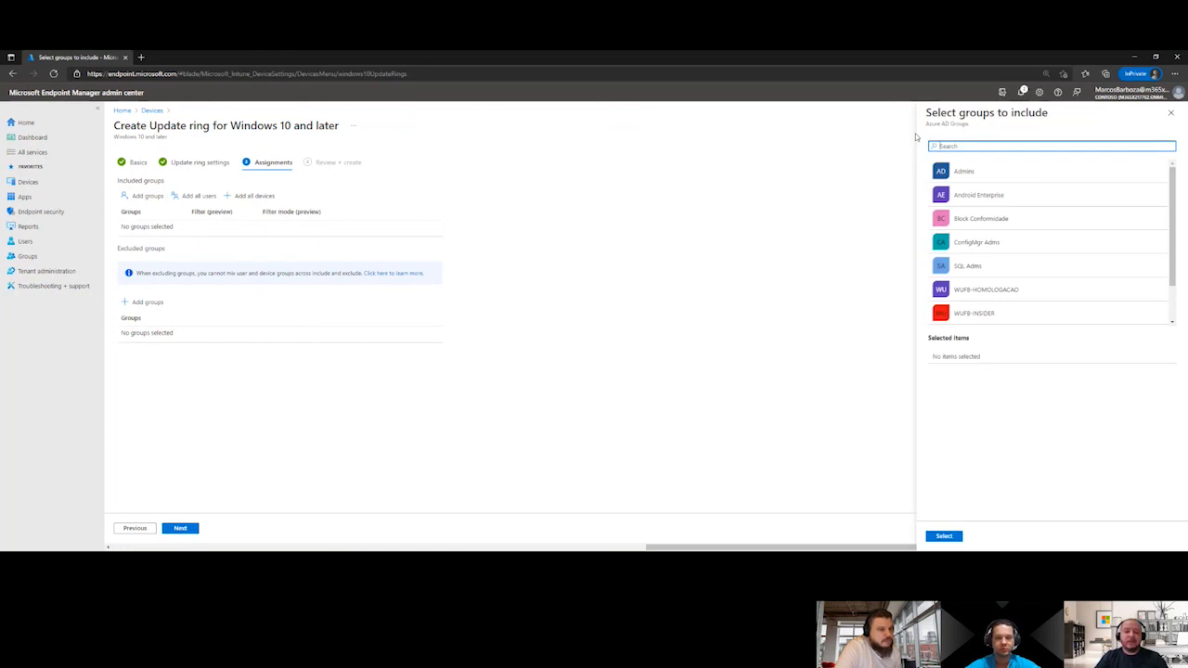
{"action": "type", "text": "WUF"}
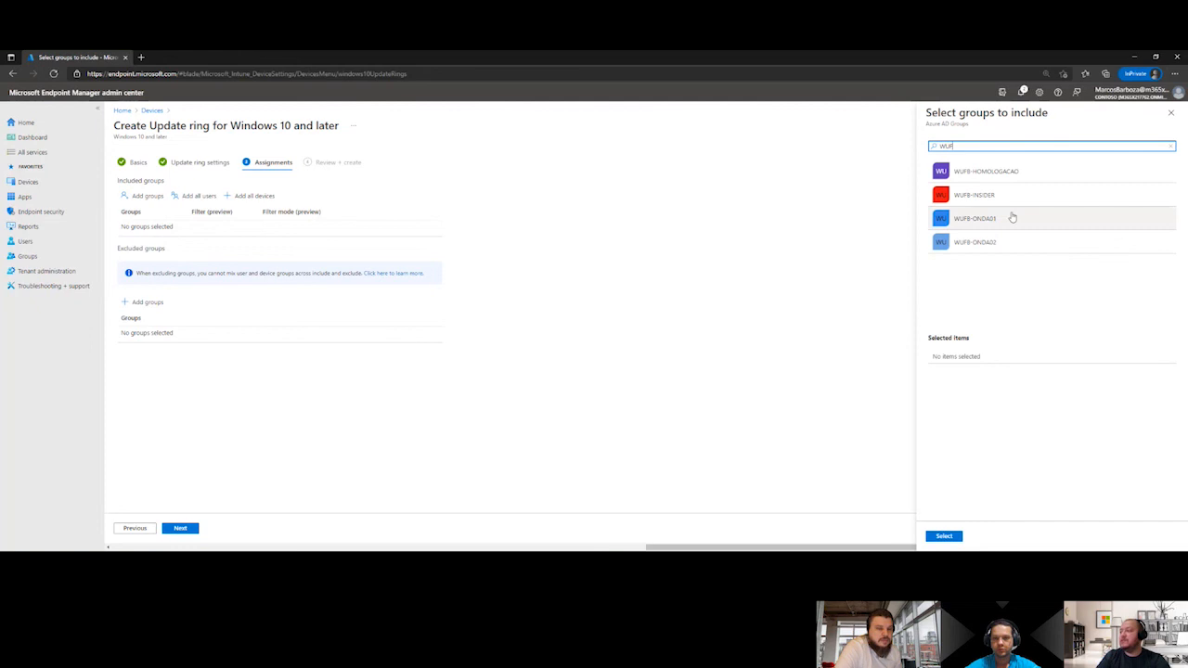
{"action": "left_click", "coordinate": [1009, 218]}
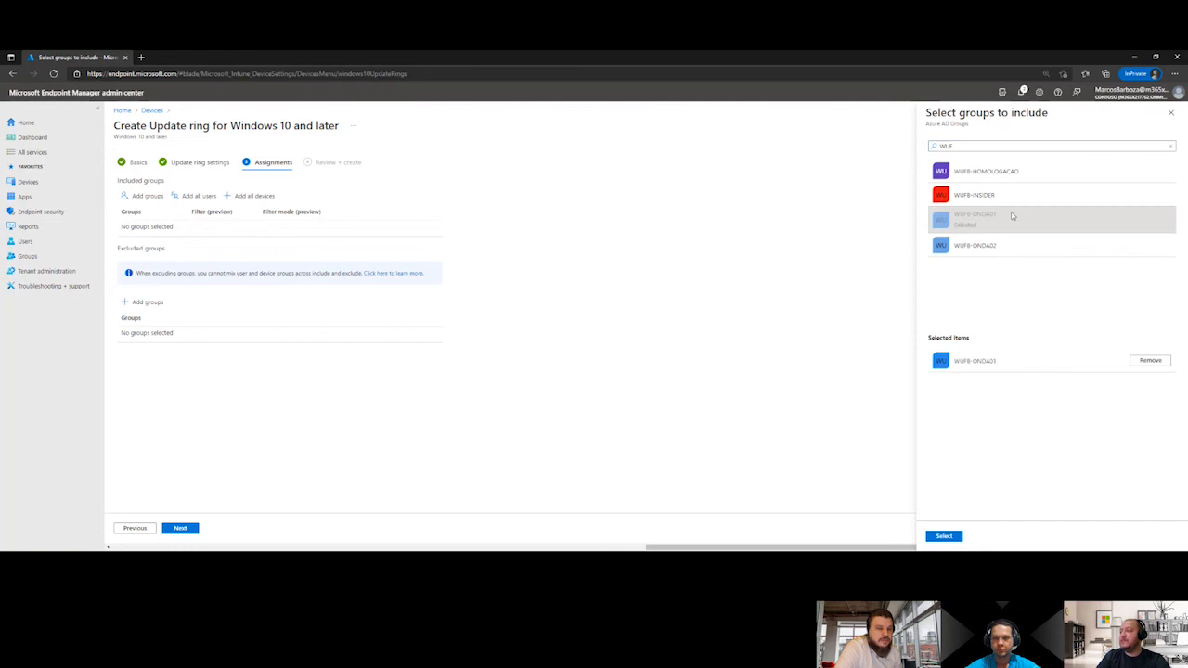
{"action": "left_click", "coordinate": [956, 536]}
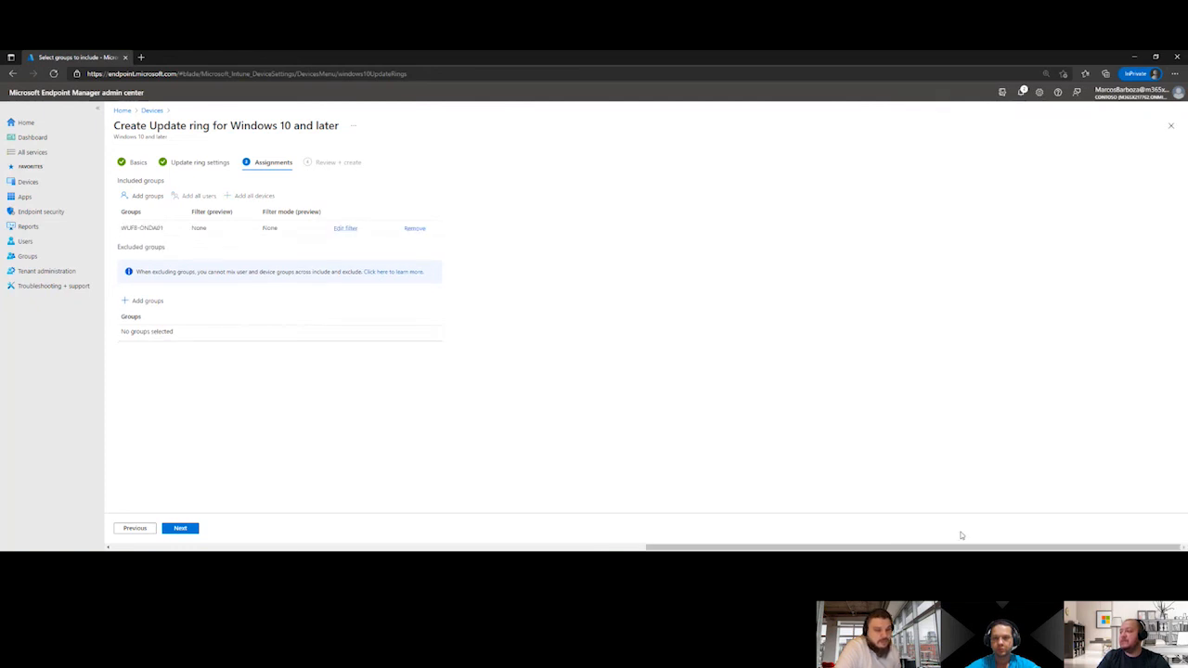
{"action": "left_click", "coordinate": [180, 529]}
{"action": "left_click", "coordinate": [180, 529]}
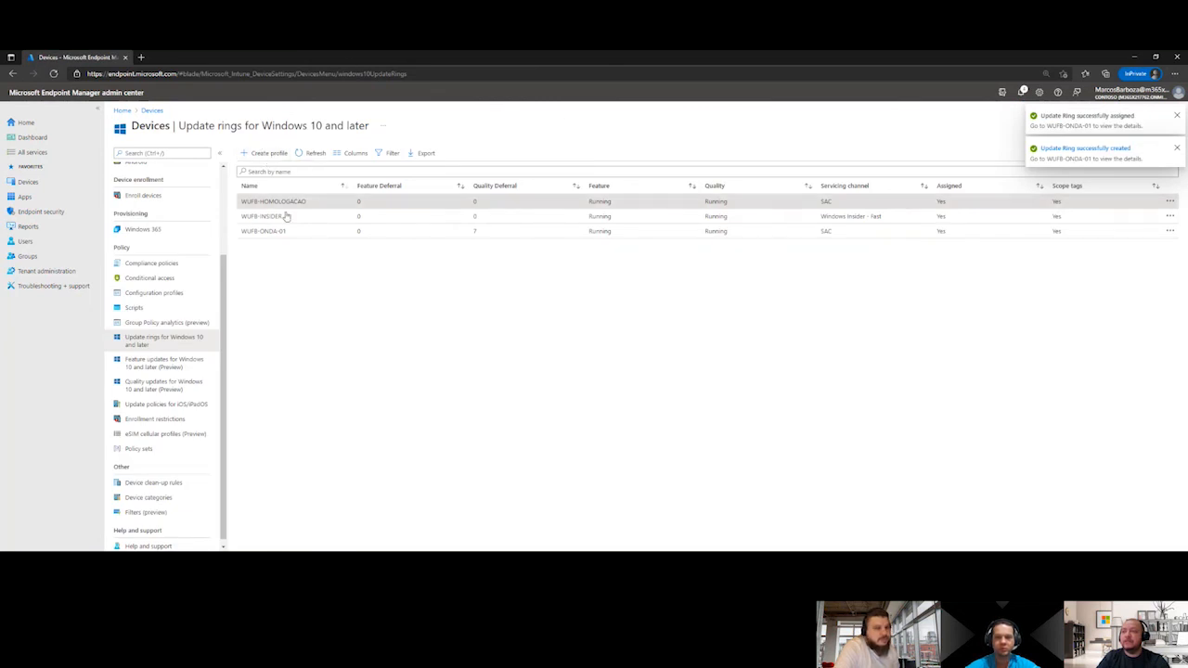
Start another update ring profile, name it WUFB-ONDA-02 and continue to its update ring settings
{"action": "left_click_drag", "start_coordinate": [290, 239], "coordinate": [239, 241]}
{"action": "key", "text": "ctrl+c"}
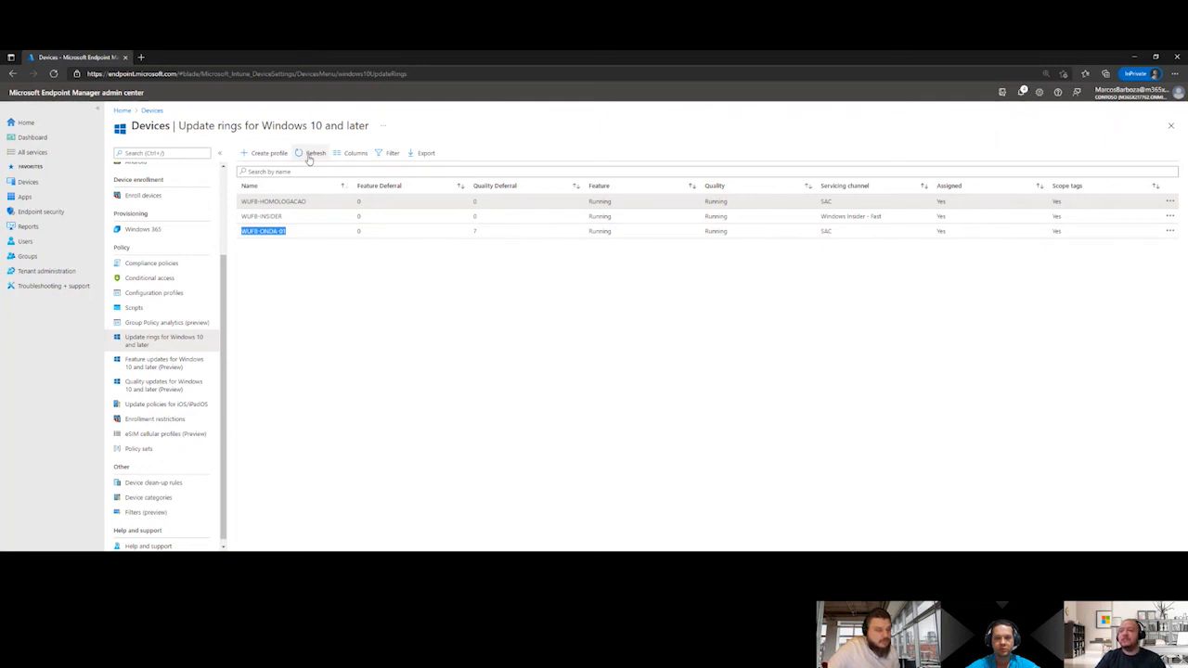
{"action": "left_click", "coordinate": [269, 155]}
{"action": "left_click", "coordinate": [269, 180]}
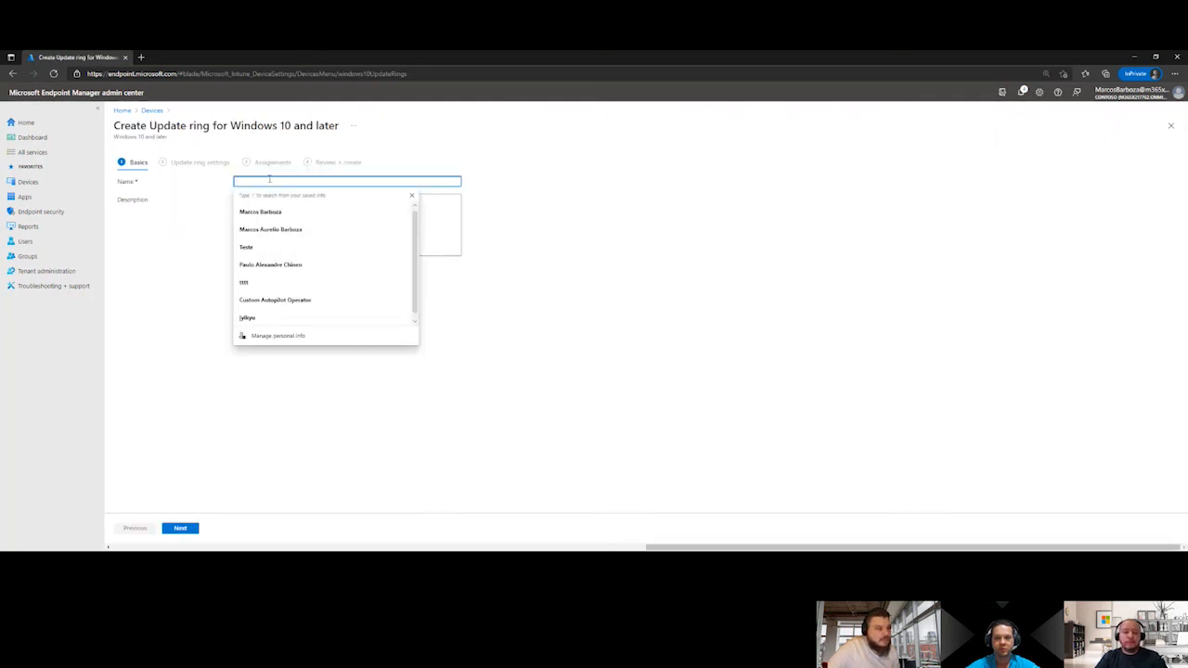
{"action": "key", "text": "ctrl+v"}
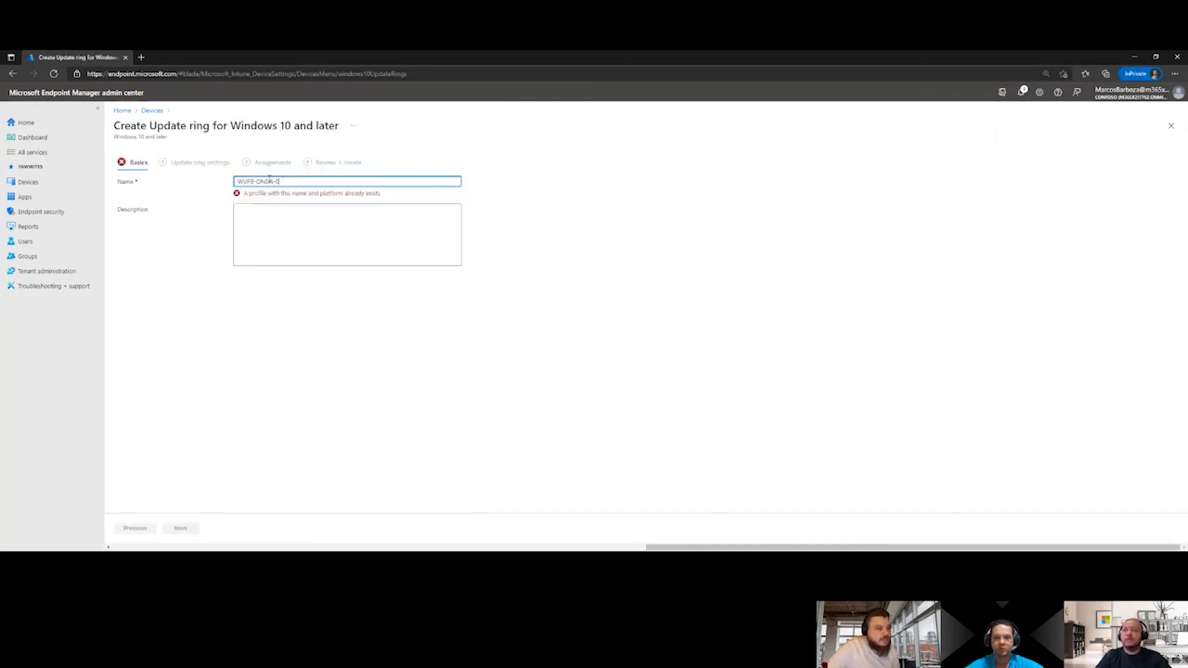
{"action": "key", "text": "BackSpace"}
{"action": "type", "text": "2"}
{"action": "left_click", "coordinate": [180, 528]}
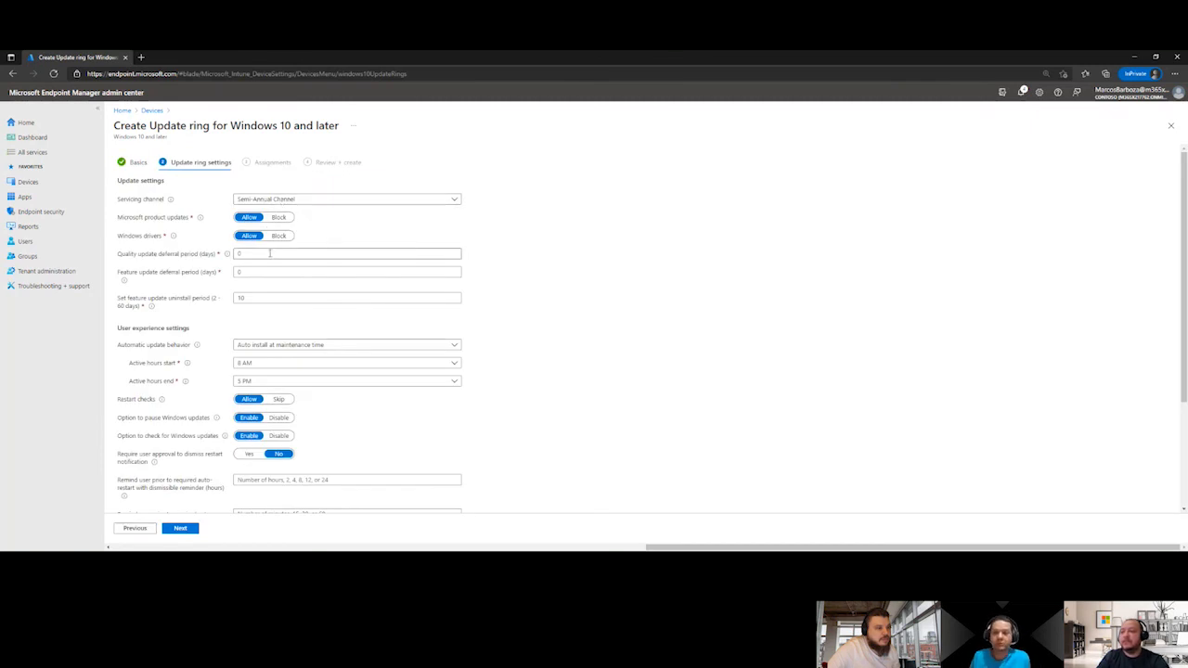
Set the quality update deferral period to 15 days and active hours from 9 AM to 8 PM, continuing to the assignments
{"action": "left_click", "coordinate": [271, 253]}
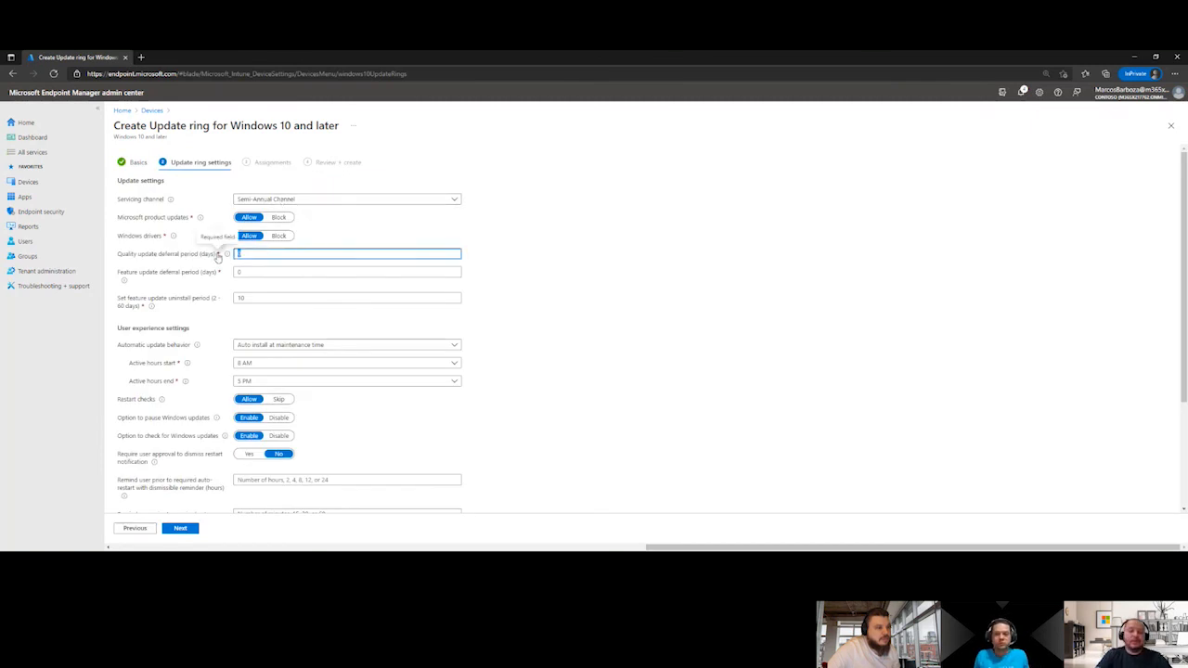
{"action": "type", "text": "15"}
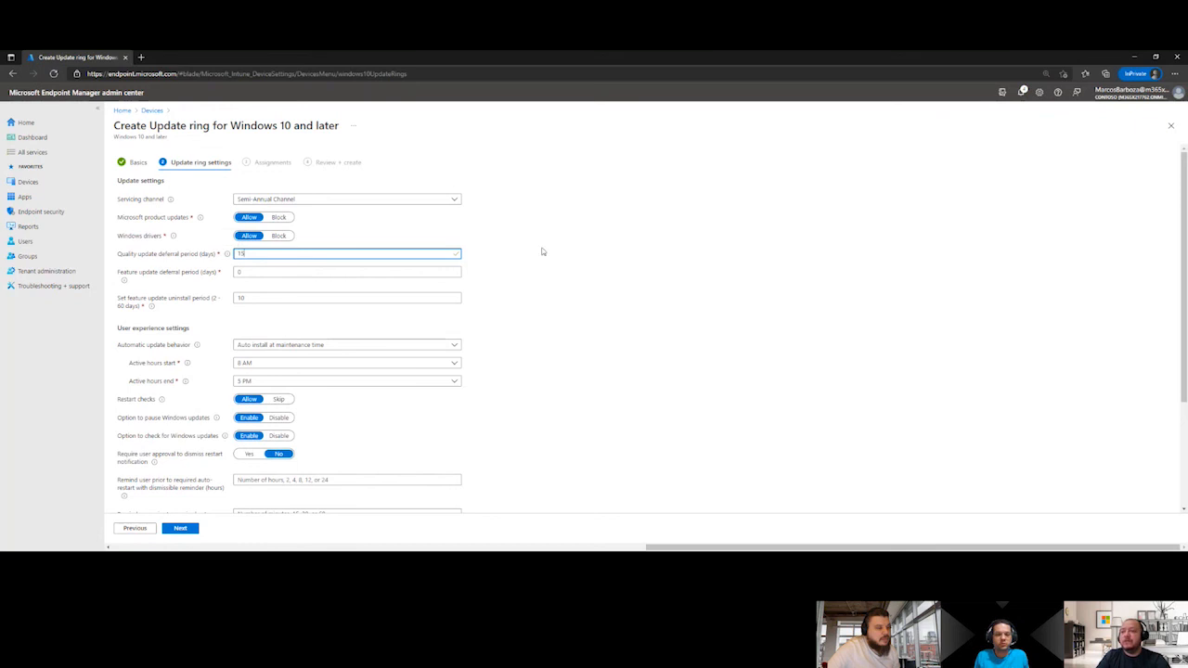
{"action": "left_click", "coordinate": [635, 241]}
{"action": "scroll", "coordinate": [368, 295], "scroll_direction": "down", "scroll_amount": 3}
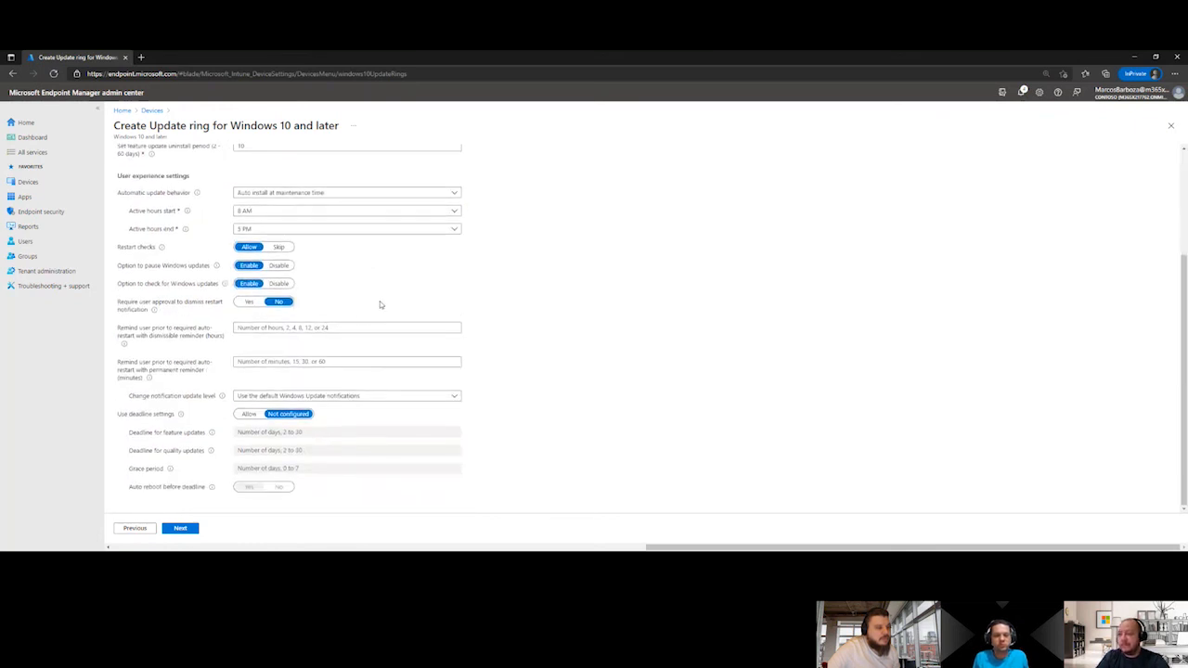
{"action": "scroll", "coordinate": [288, 345], "scroll_direction": "up", "scroll_amount": 1}
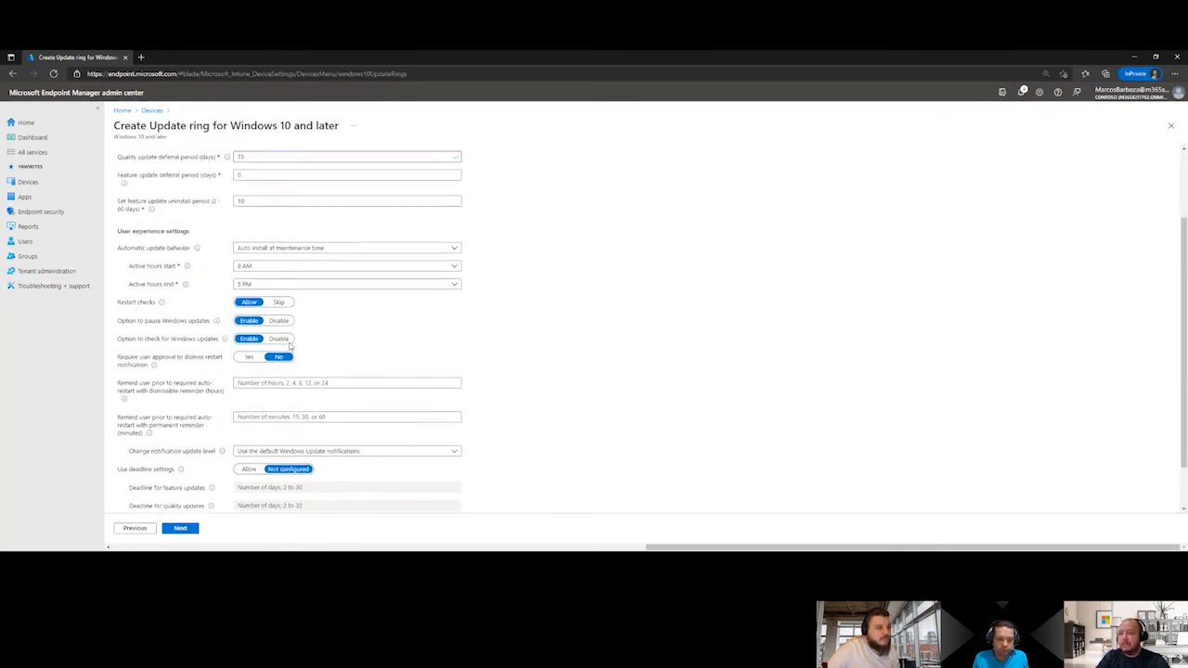
{"action": "left_click", "coordinate": [301, 267]}
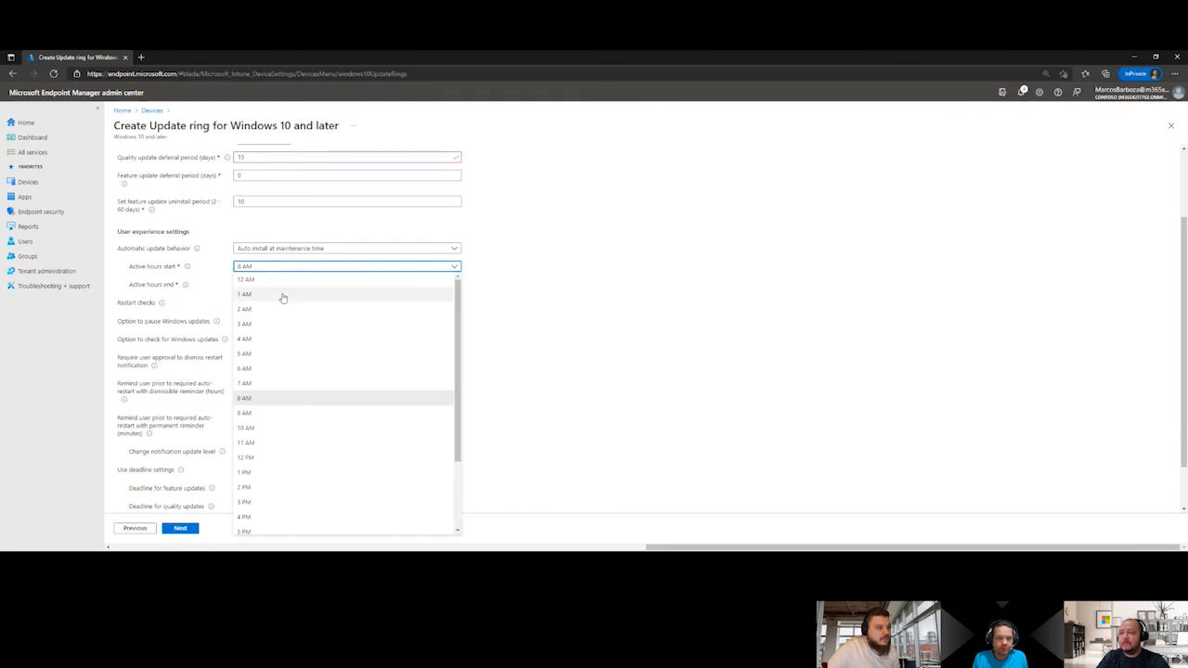
{"action": "left_click", "coordinate": [254, 415]}
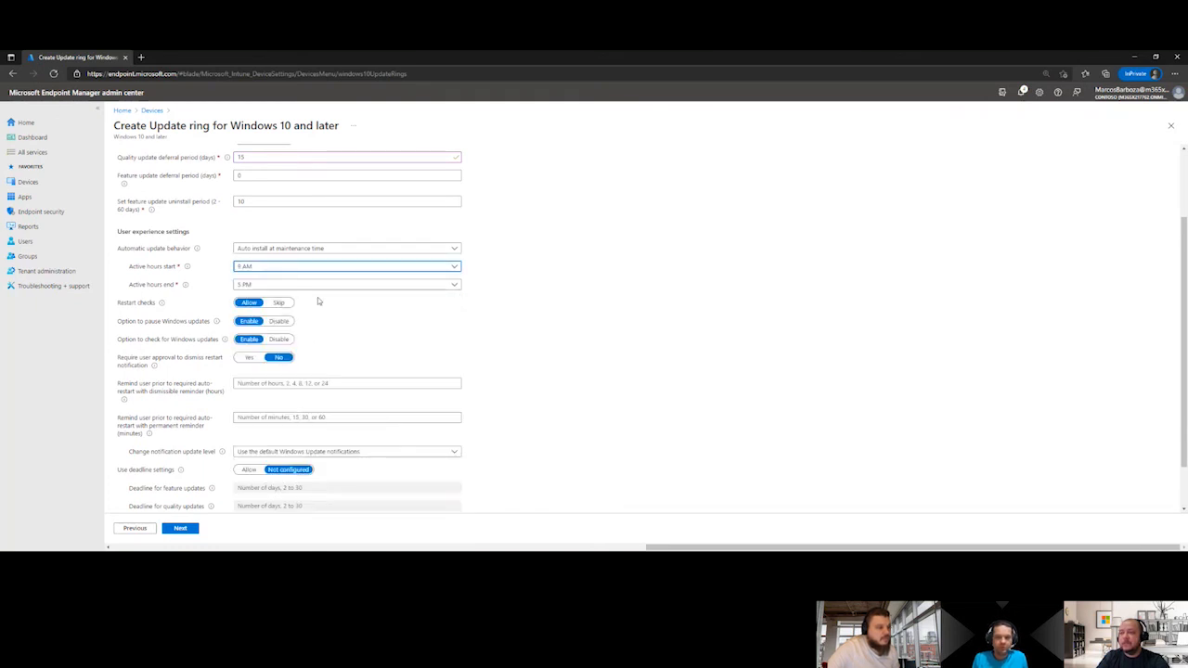
{"action": "left_click", "coordinate": [288, 284]}
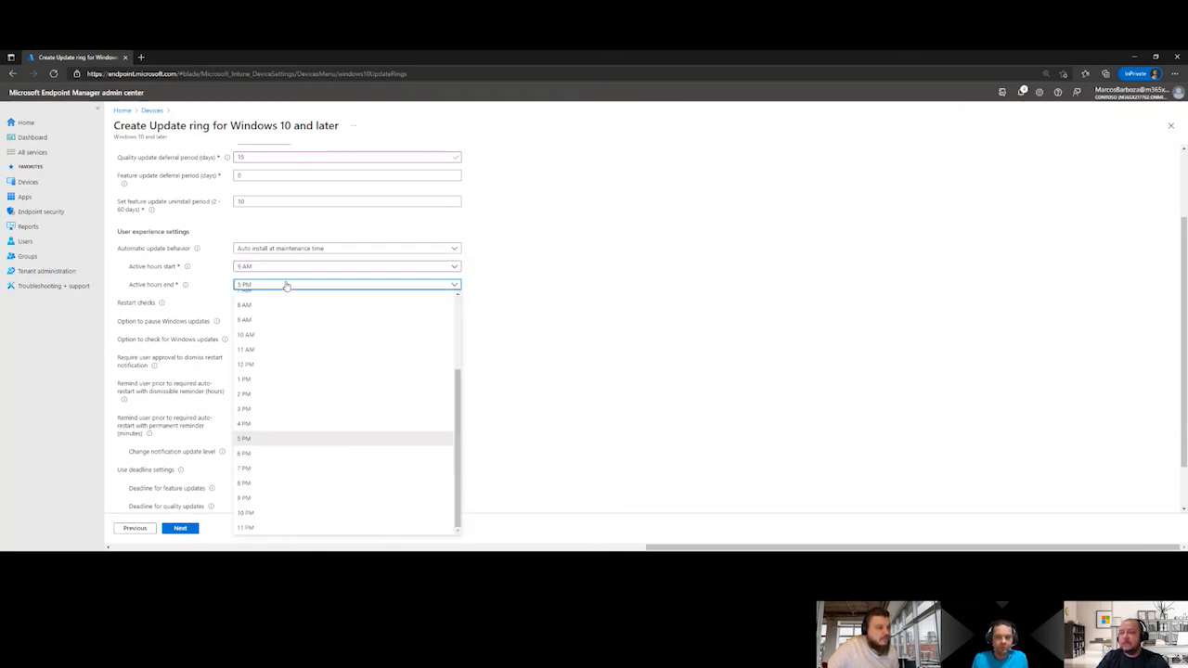
{"action": "left_click", "coordinate": [245, 484]}
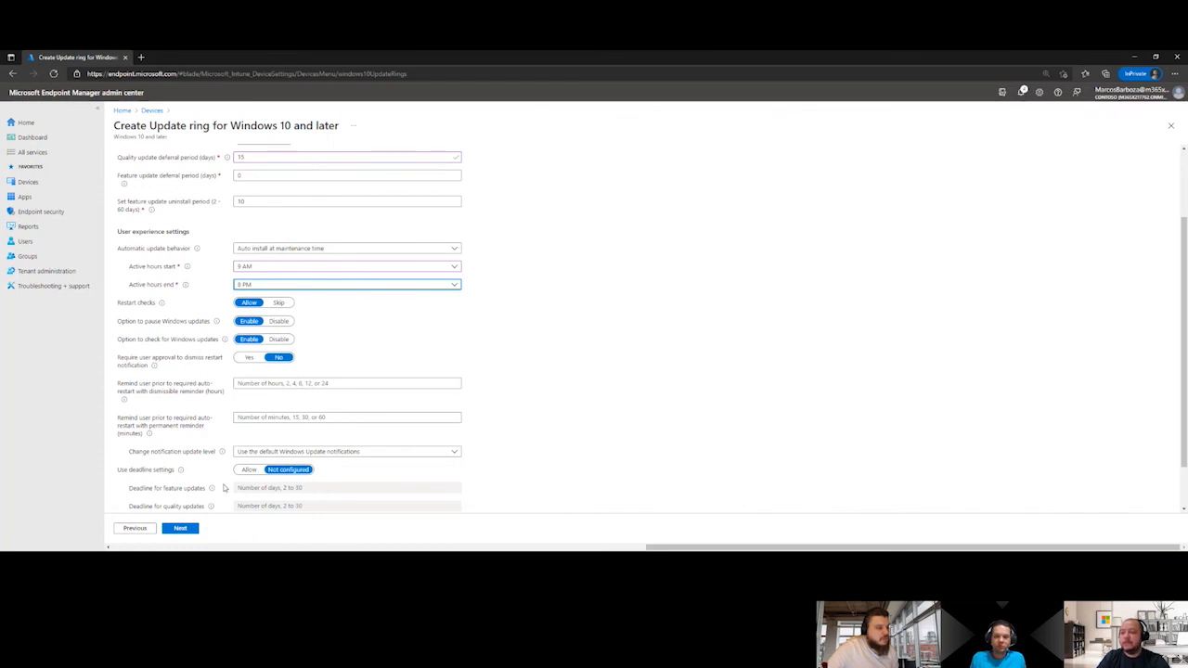
{"action": "left_click", "coordinate": [181, 528]}
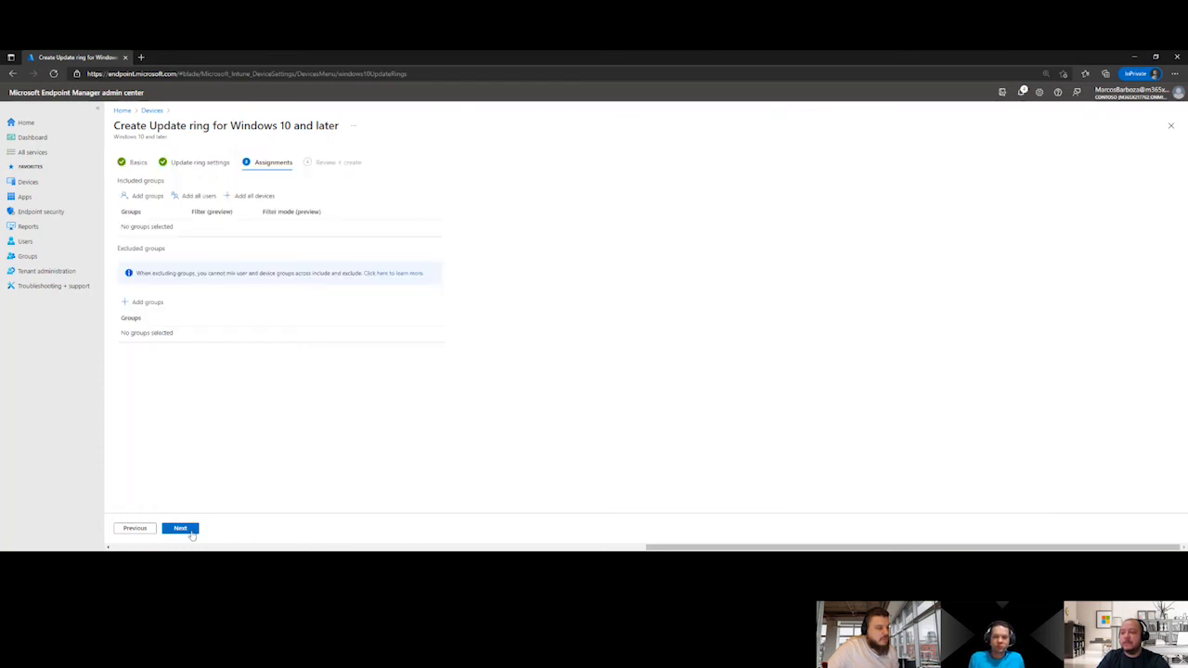
Try excluding the WUFB-ONDA02 group in the ring's assignments and remove that exclusion after reviewing the summary
{"action": "left_click", "coordinate": [146, 301]}
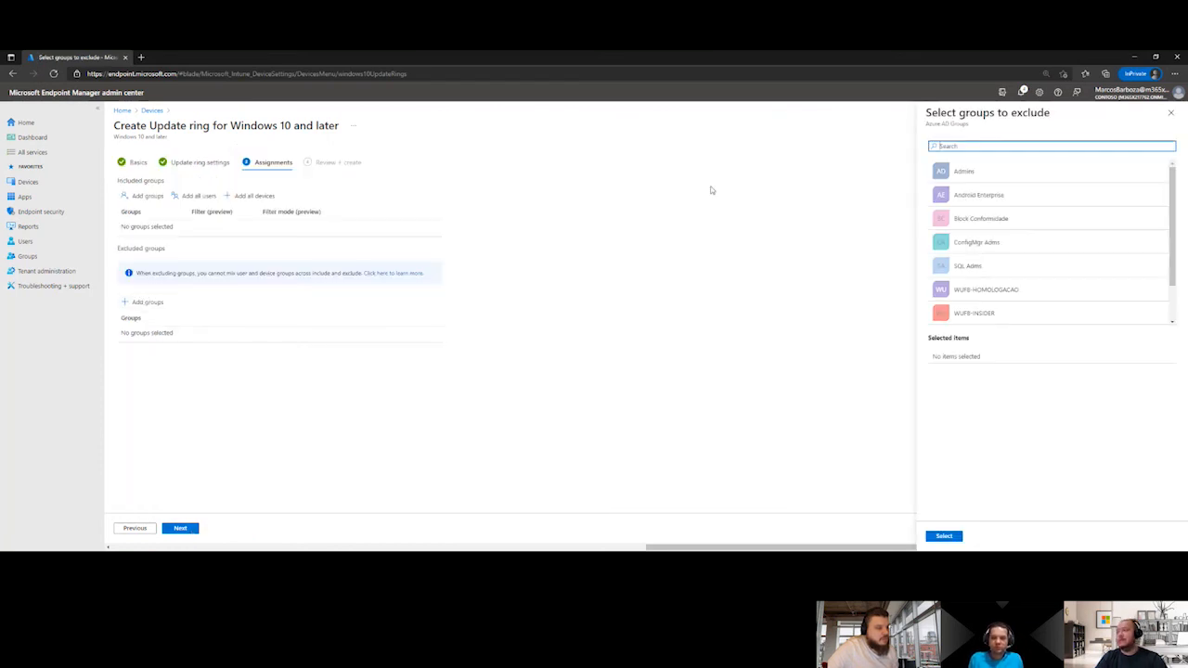
{"action": "type", "text": "WUFB"}
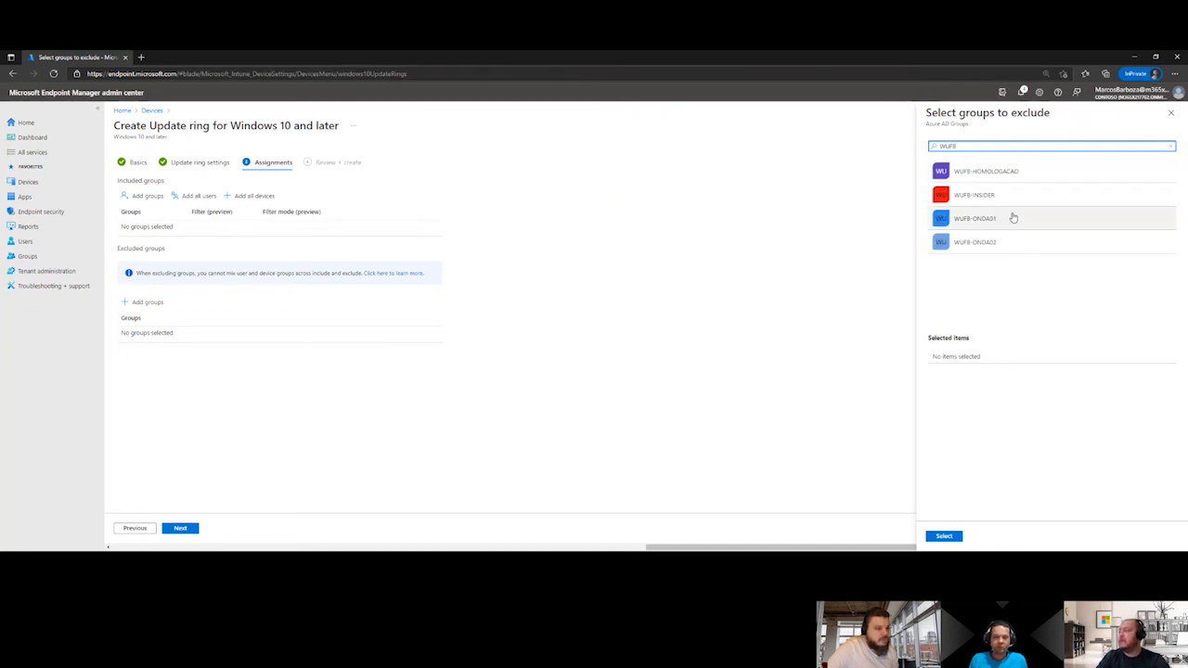
{"action": "left_click", "coordinate": [984, 239]}
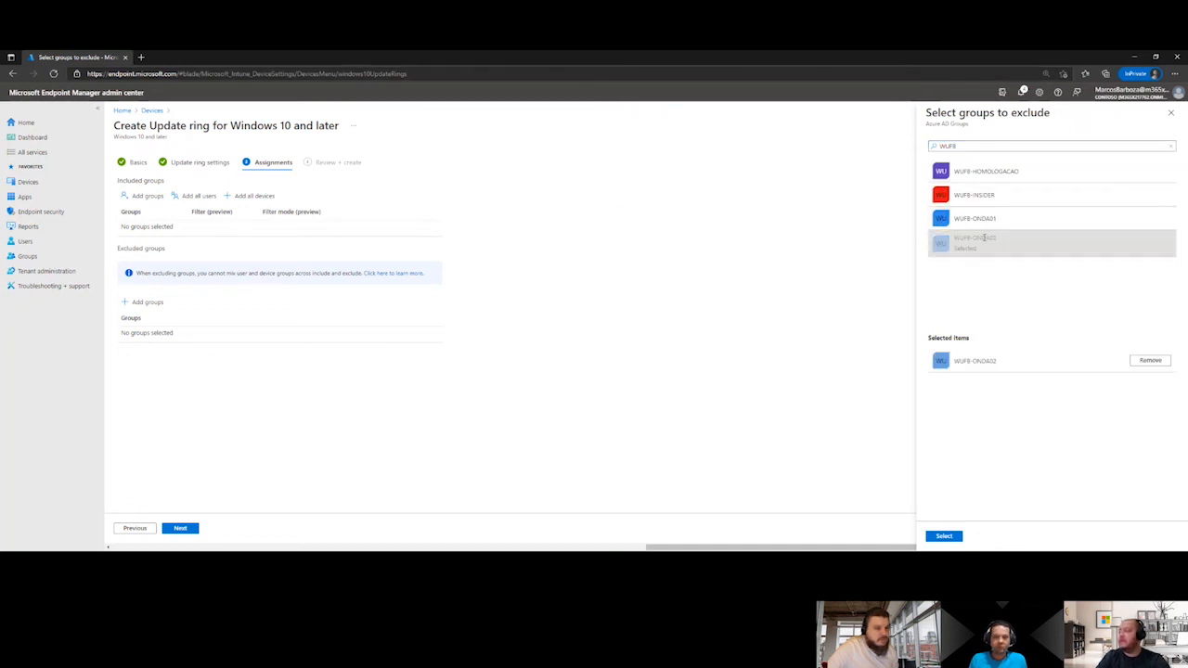
{"action": "left_click", "coordinate": [953, 536]}
{"action": "left_click", "coordinate": [176, 529]}
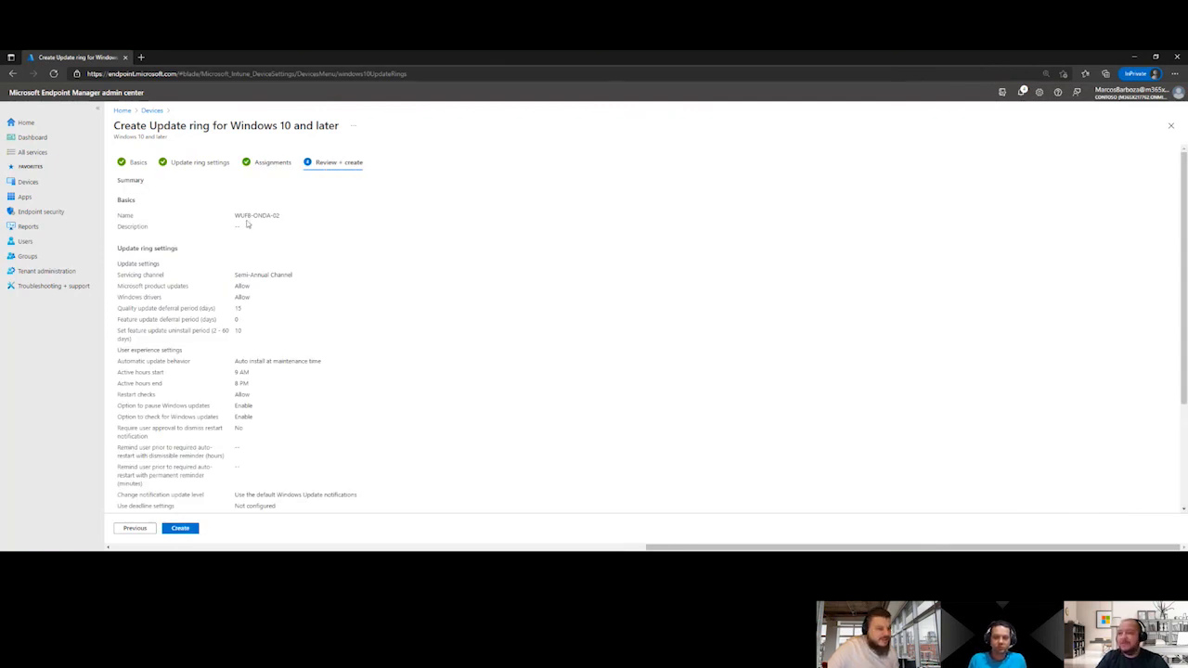
{"action": "scroll", "coordinate": [258, 350], "scroll_direction": "down", "scroll_amount": 2}
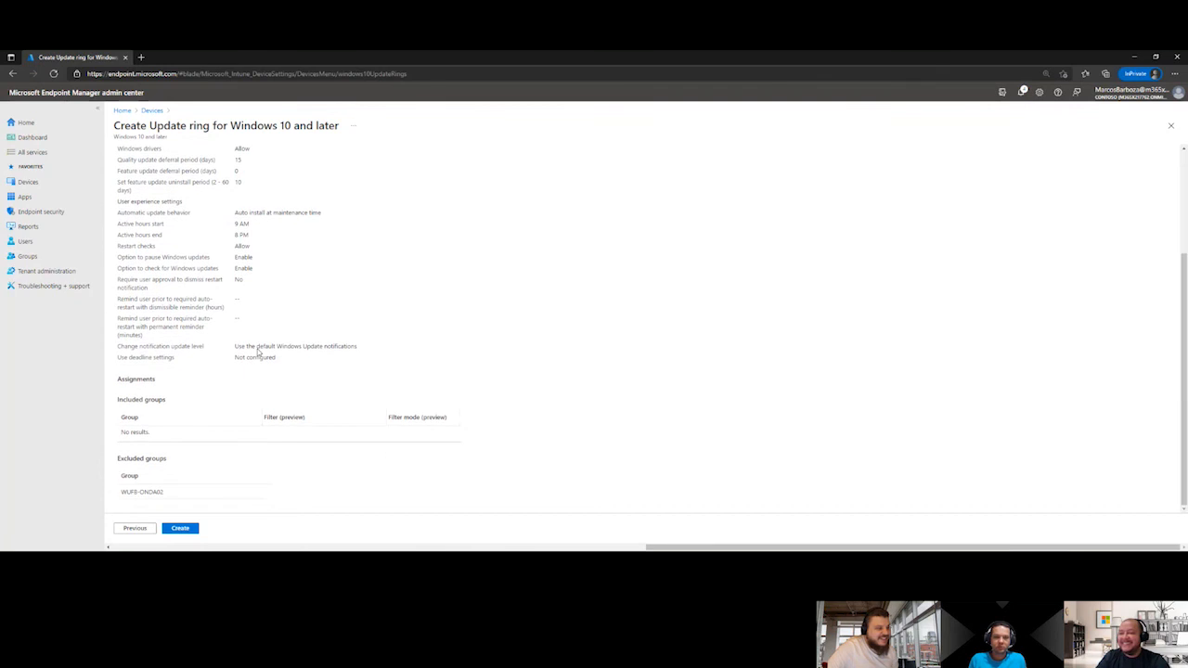
{"action": "left_click", "coordinate": [135, 528]}
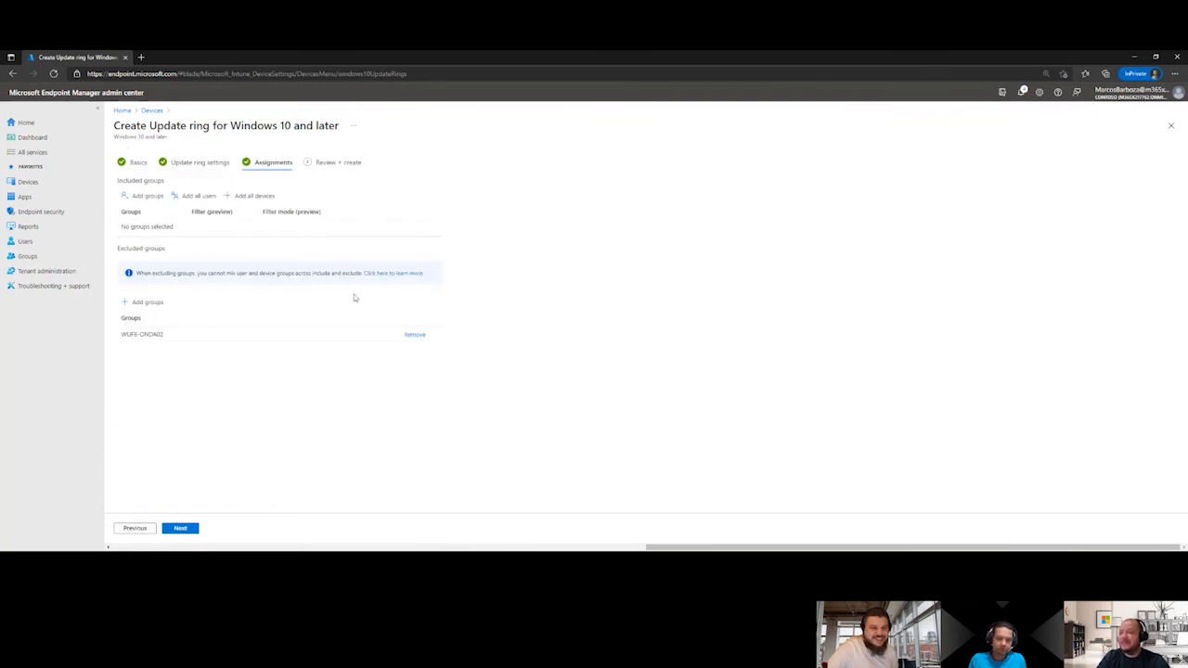
{"action": "left_click", "coordinate": [414, 334]}
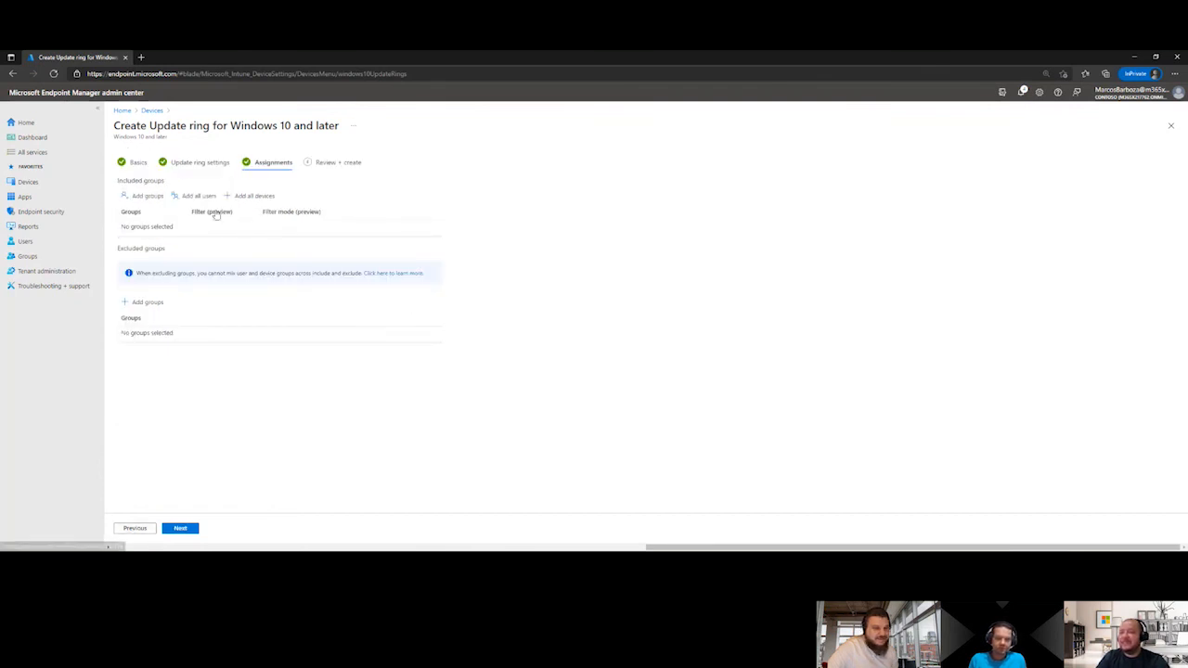
Include the WUFB-ONDA02 group in the ring's assignments and create the update ring
{"action": "left_click", "coordinate": [142, 196]}
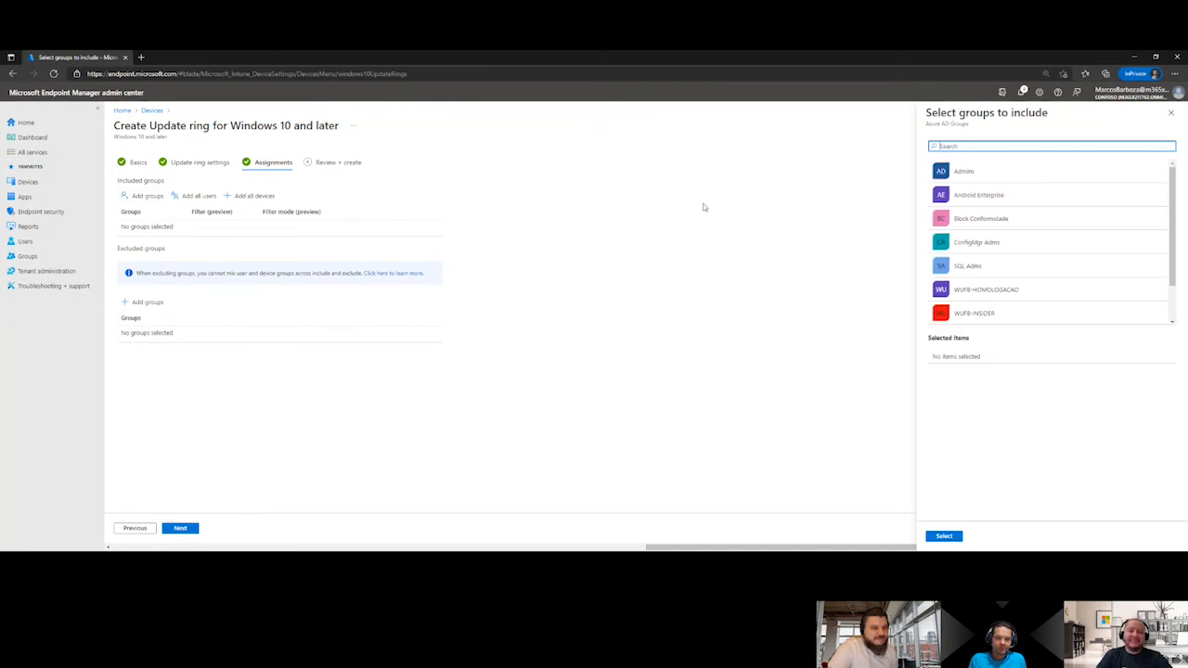
{"action": "type", "text": "WUFB"}
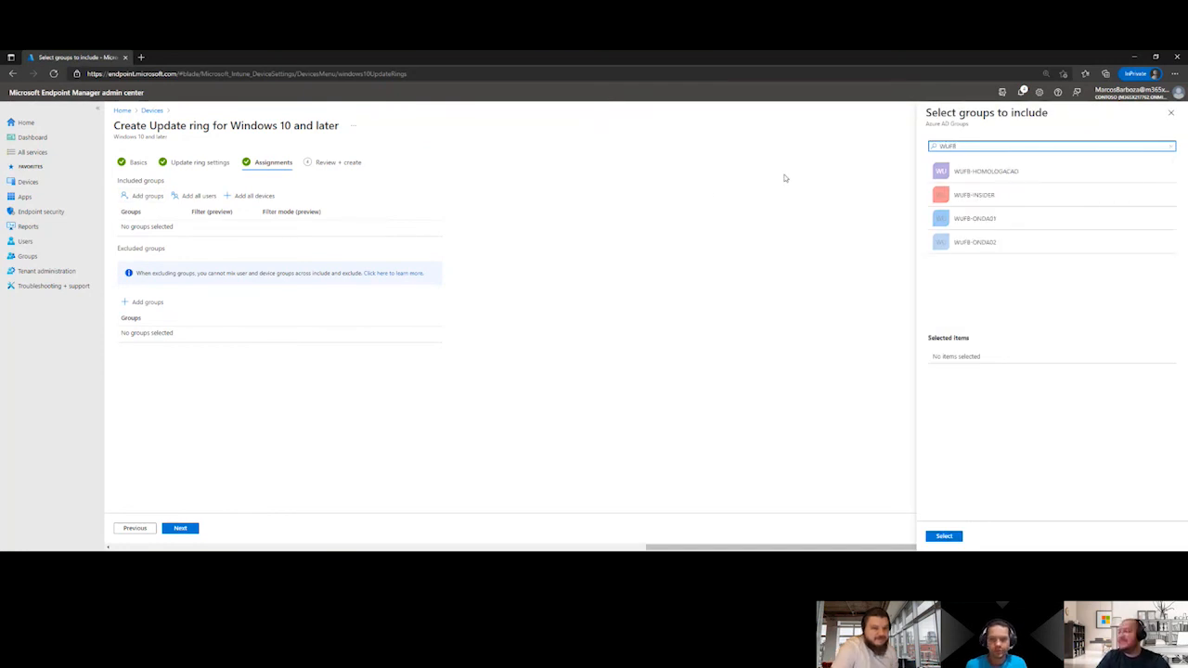
{"action": "left_click", "coordinate": [997, 242]}
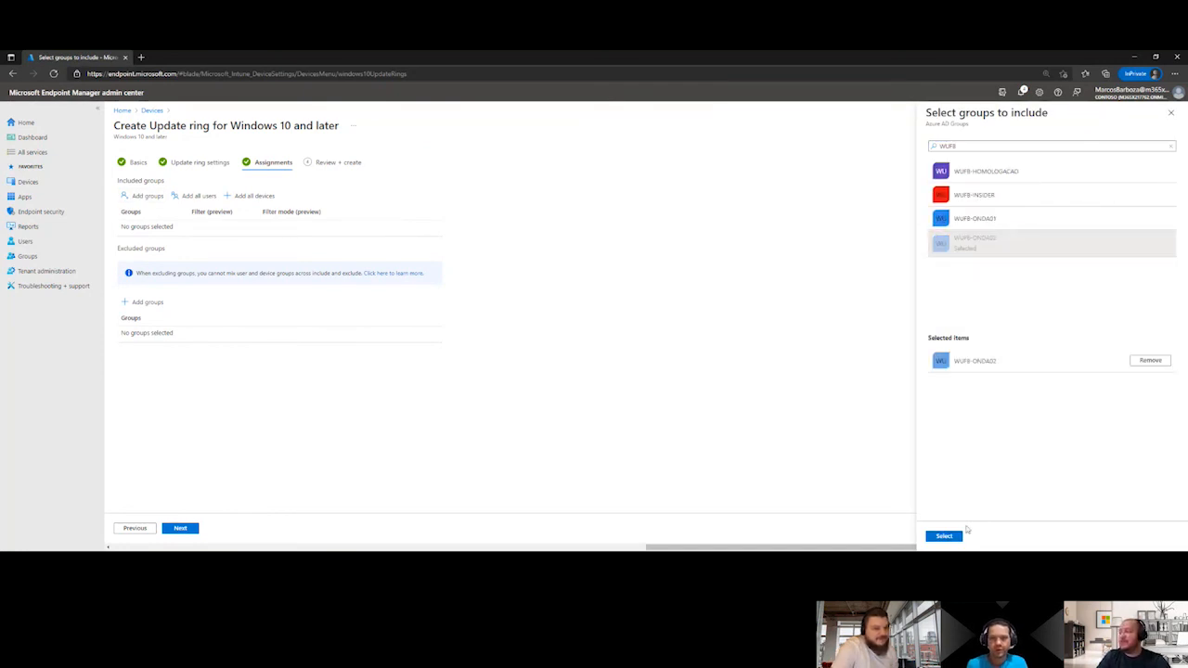
{"action": "left_click", "coordinate": [953, 535]}
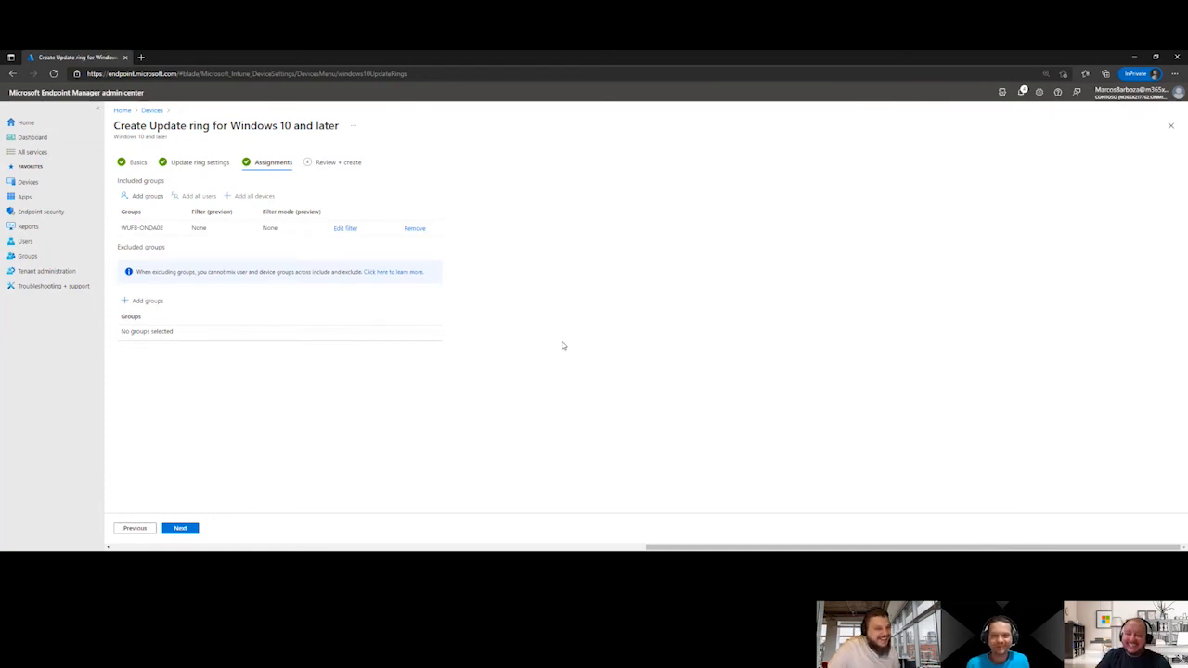
{"action": "left_click", "coordinate": [180, 528]}
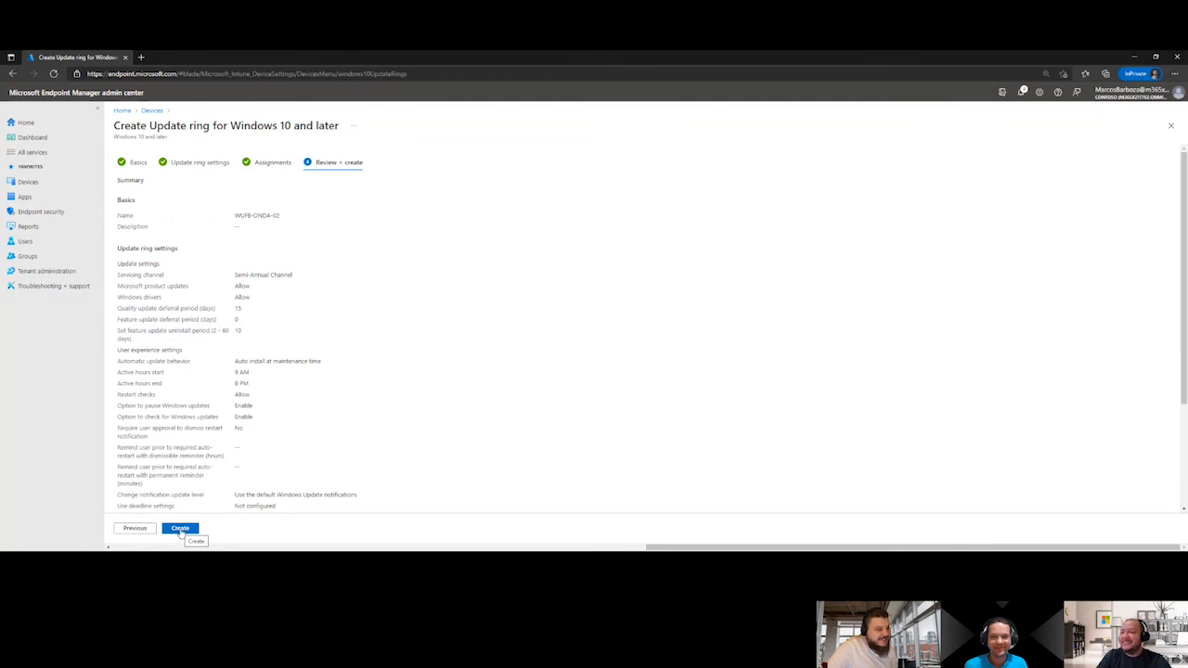
{"action": "left_click", "coordinate": [180, 529]}
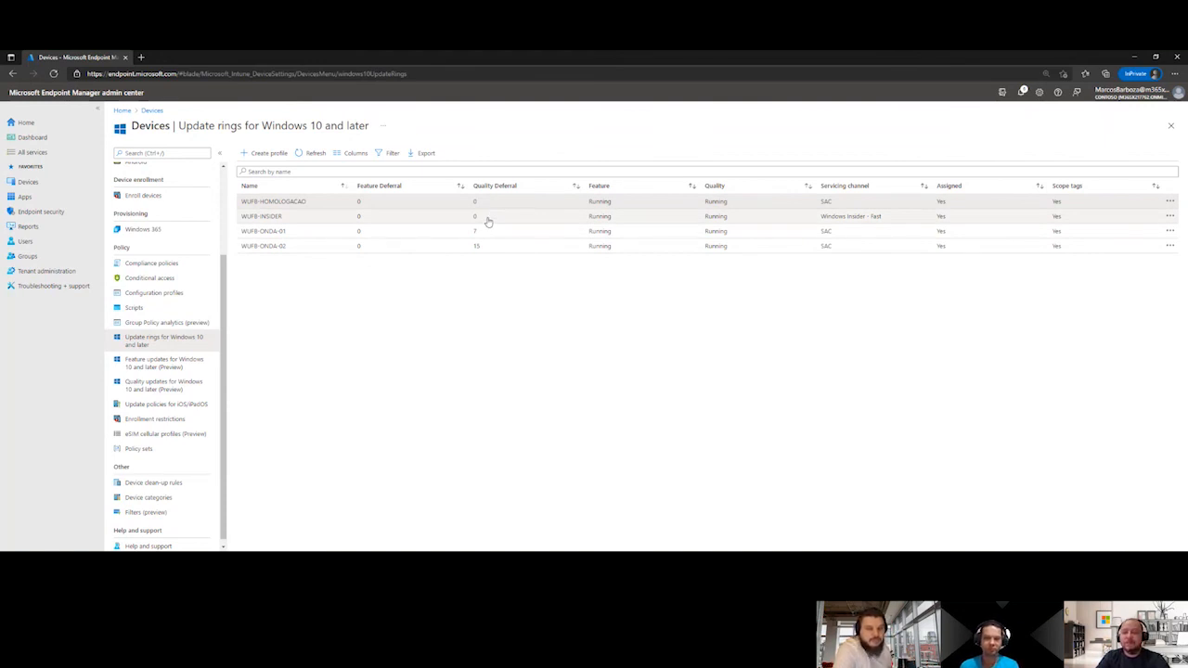
Pause the quality updates of the WUFB-ONDA-01 ring and highlight the remaining days in the pause notice
{"action": "left_click", "coordinate": [298, 238]}
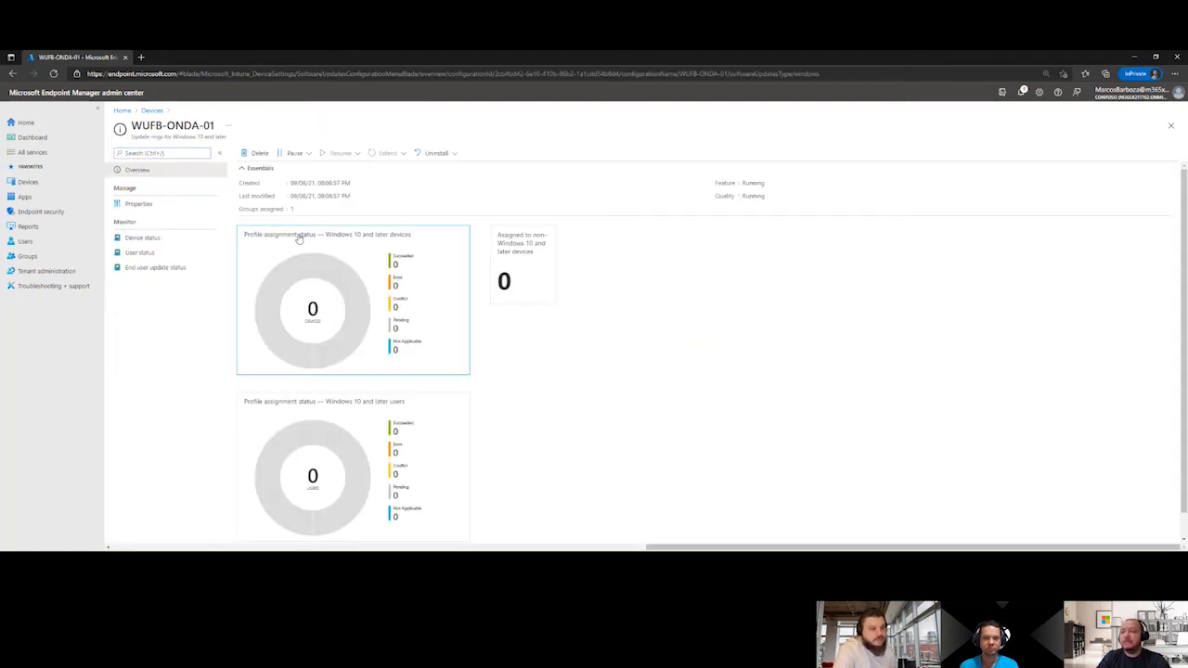
{"action": "left_click", "coordinate": [309, 153]}
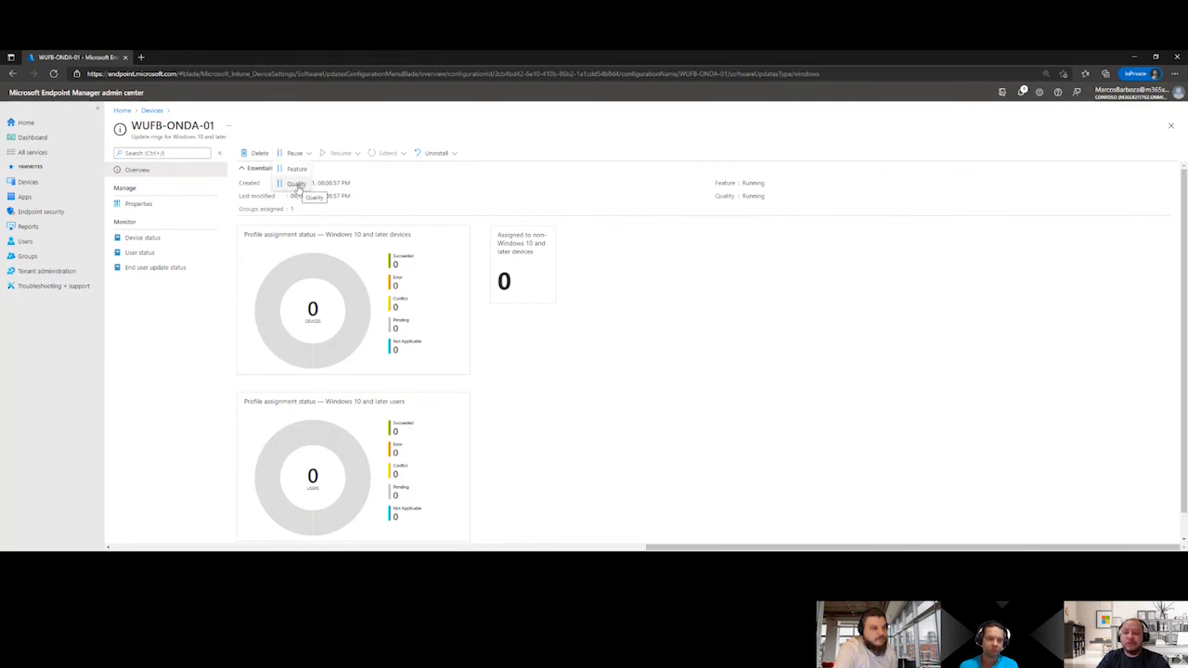
{"action": "left_click", "coordinate": [297, 183]}
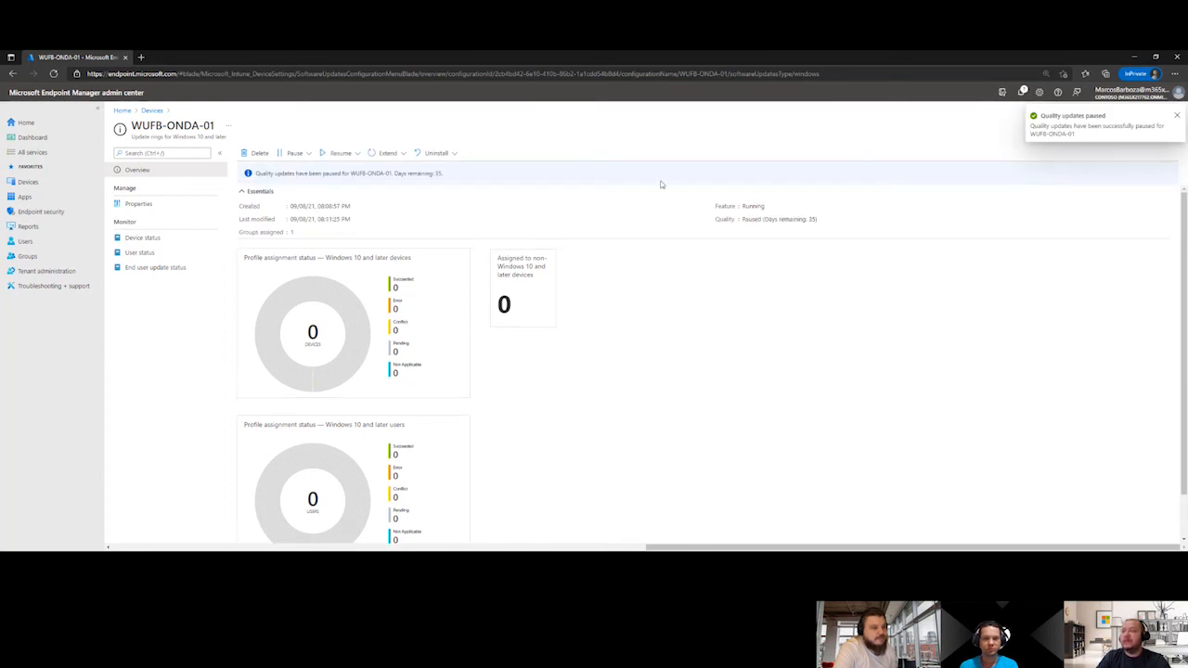
{"action": "left_click", "coordinate": [395, 172]}
{"action": "left_click_drag", "start_coordinate": [394, 173], "coordinate": [453, 175]}
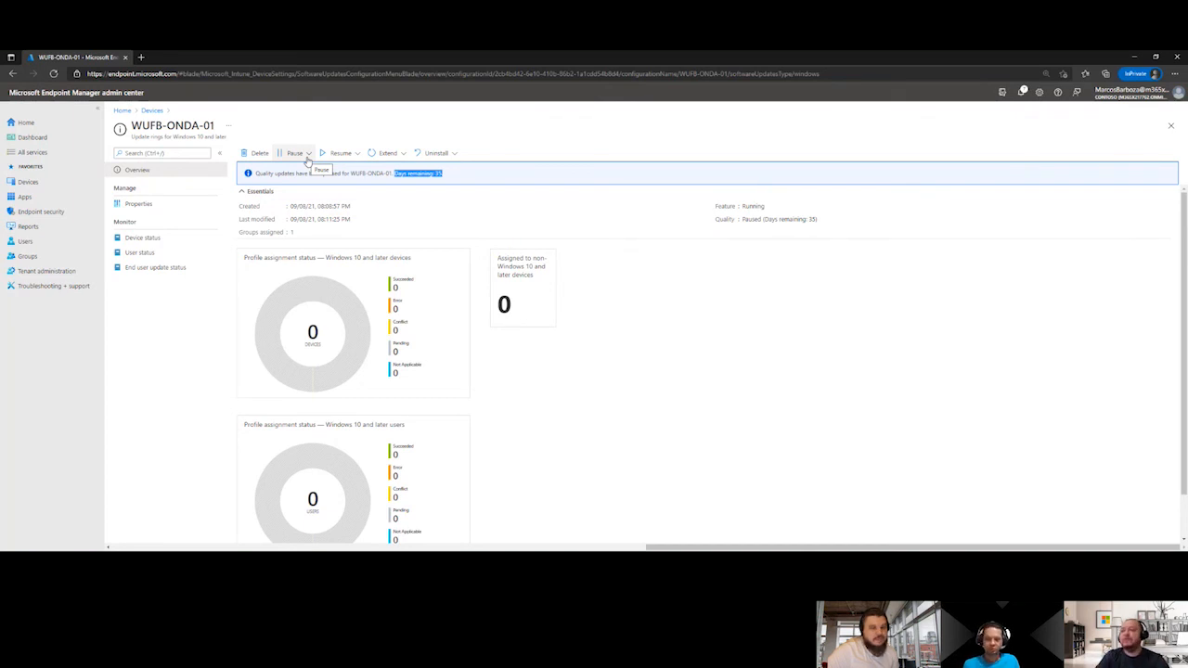
Resume the quality updates of the WUFB-ONDA-01 ring
{"action": "left_click", "coordinate": [360, 154]}
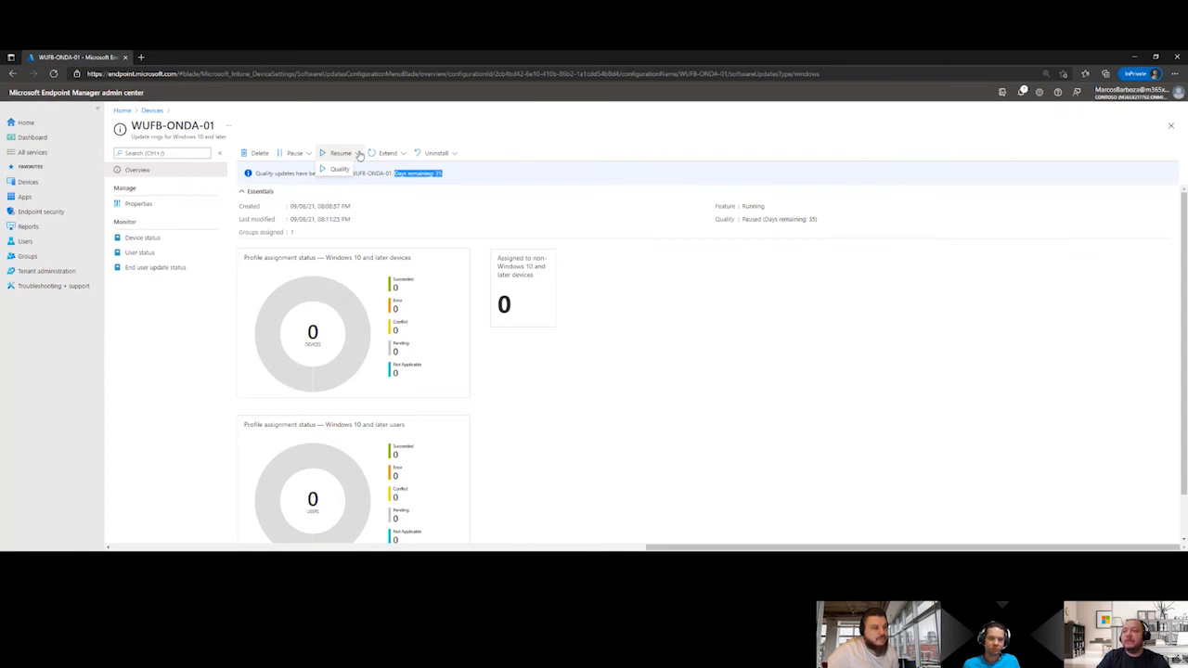
{"action": "left_click", "coordinate": [339, 175]}
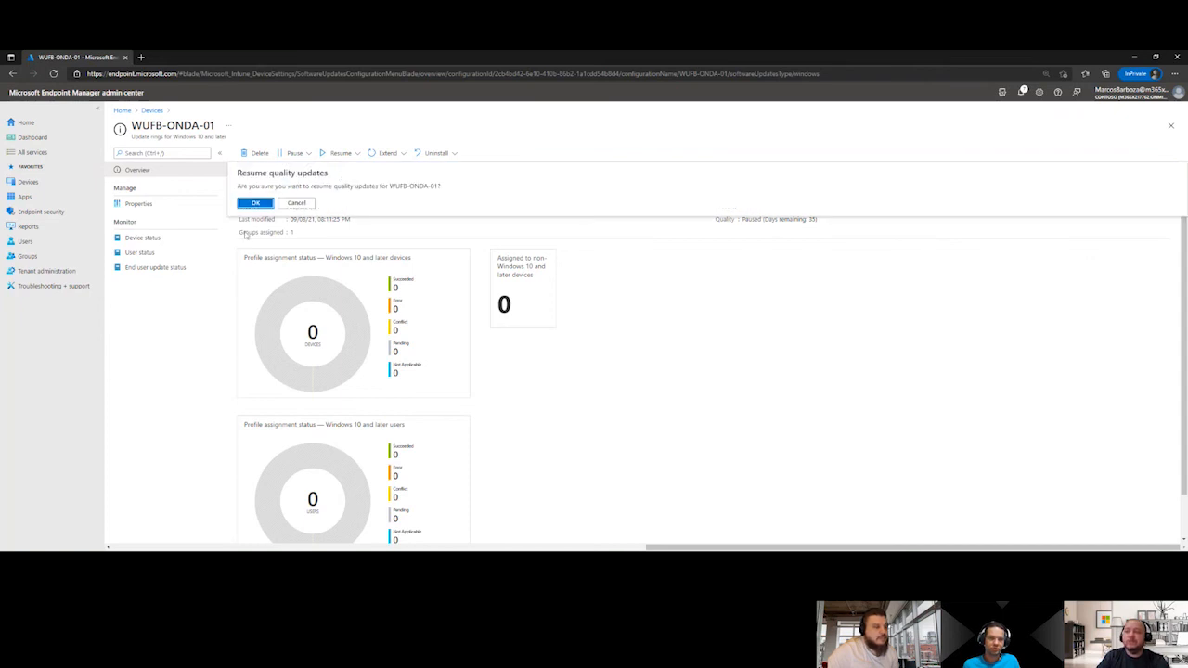
{"action": "left_click", "coordinate": [255, 204]}
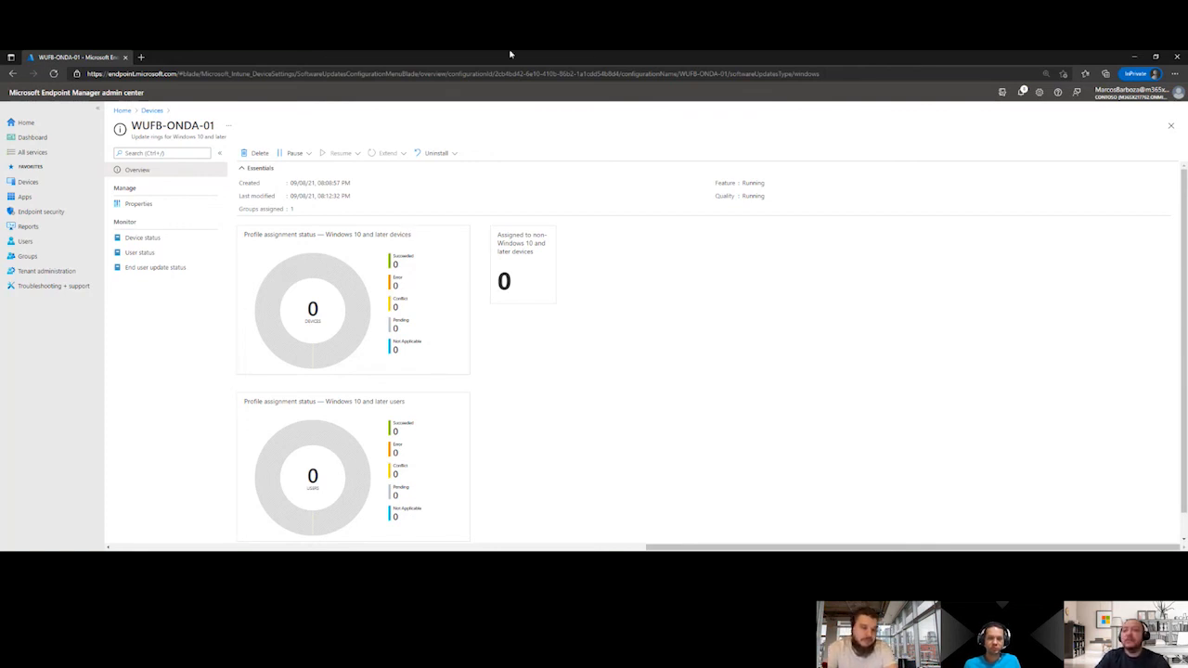
Start a bulk device action from the Windows devices list with Windows as OS and Sync as the action, continuing to device selection
{"action": "left_click", "coordinate": [69, 187]}
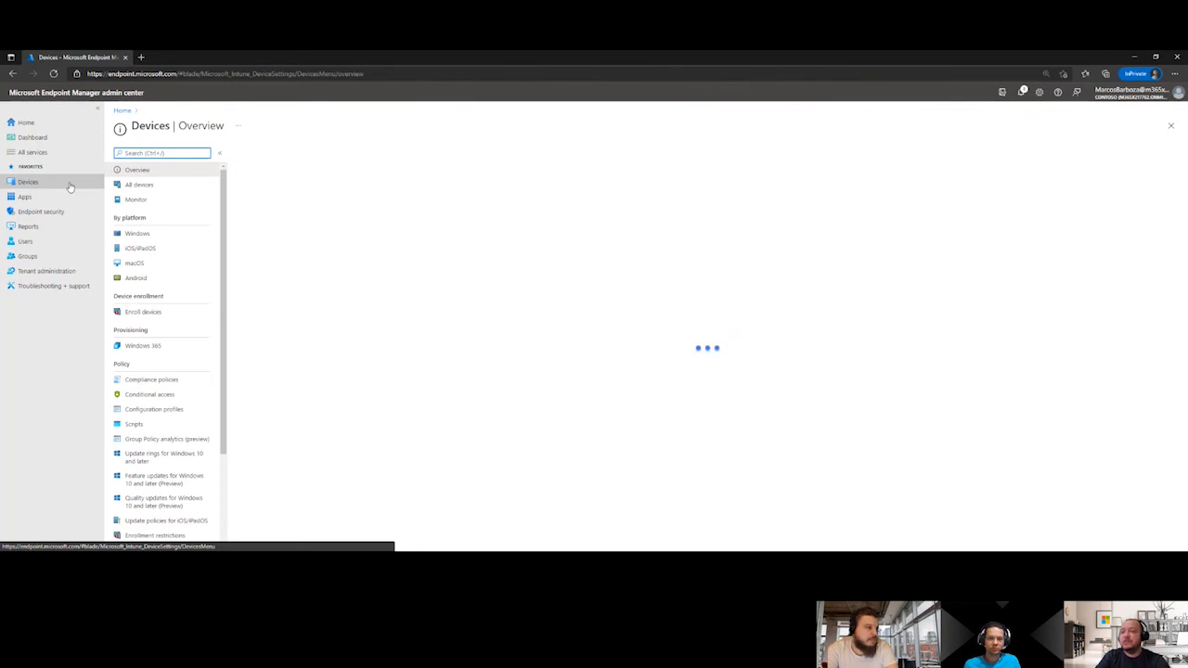
{"action": "left_click", "coordinate": [137, 233]}
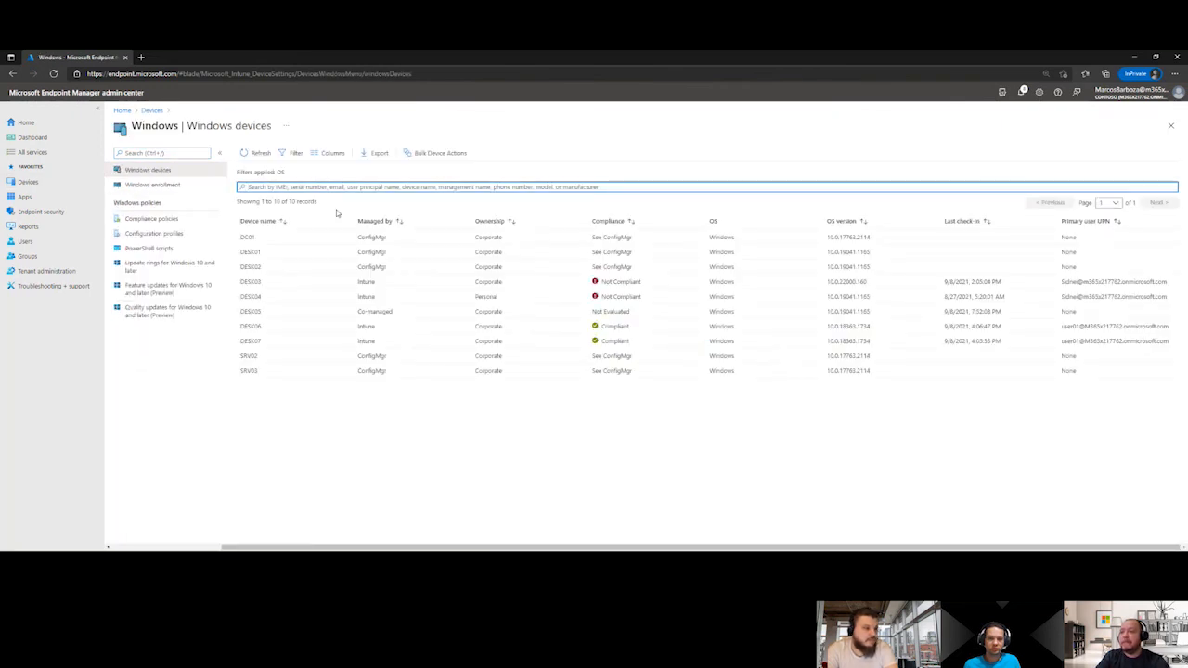
{"action": "left_click", "coordinate": [428, 152]}
{"action": "left_click", "coordinate": [287, 182]}
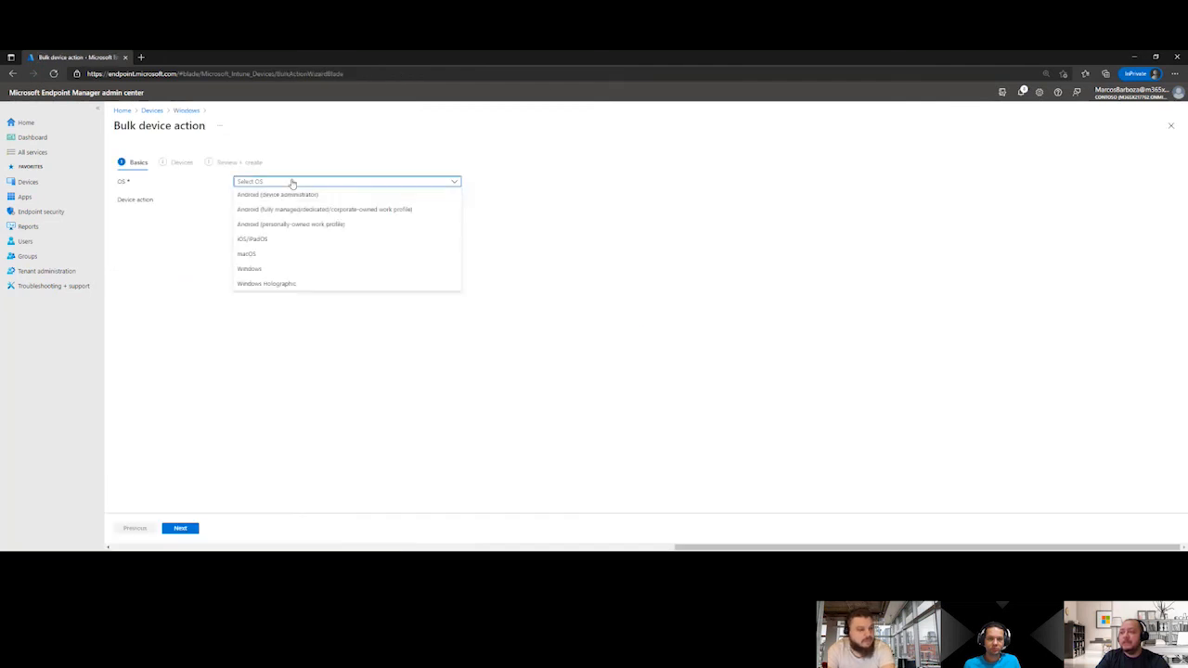
{"action": "left_click", "coordinate": [271, 269]}
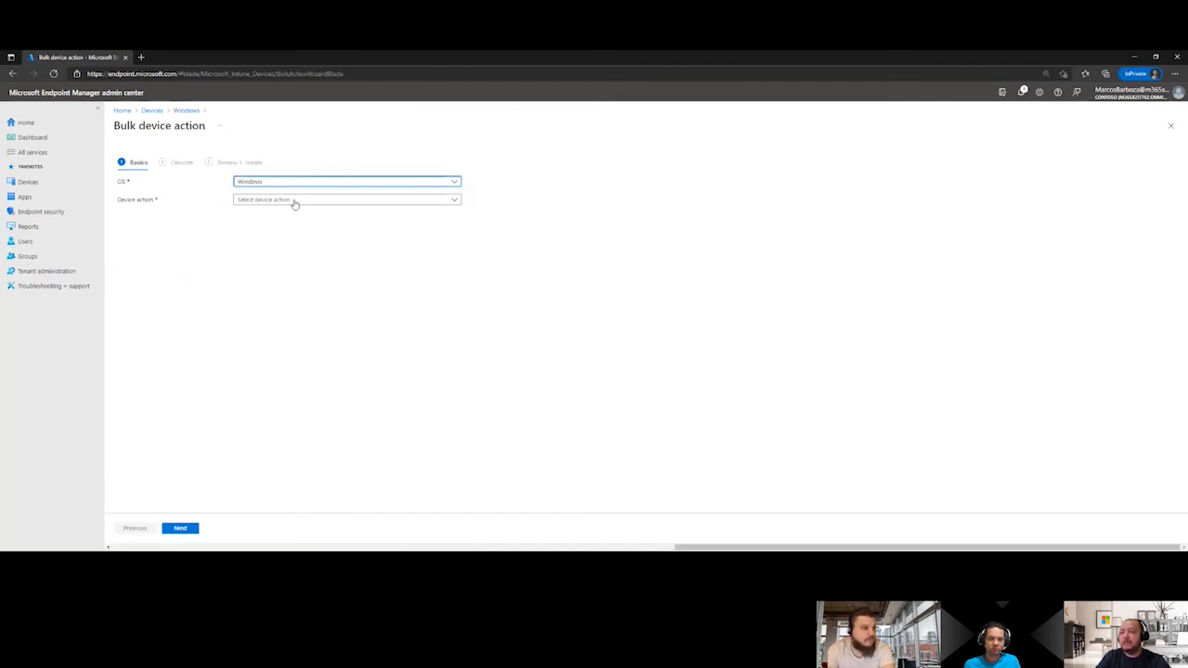
{"action": "left_click", "coordinate": [293, 202]}
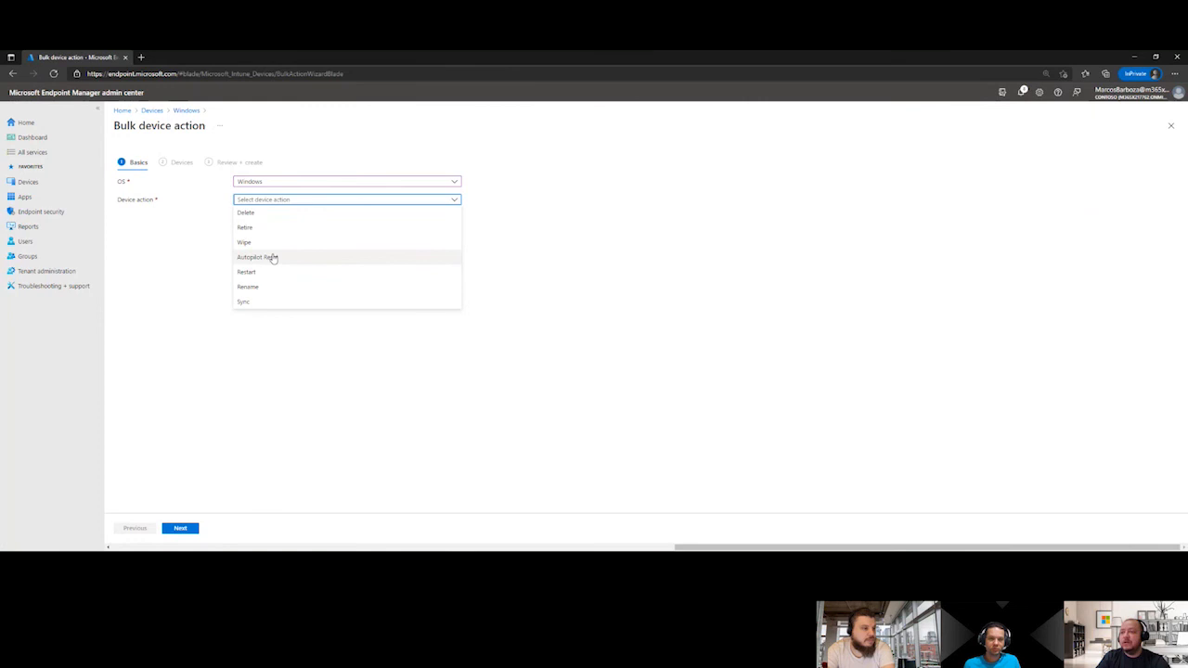
{"action": "left_click", "coordinate": [248, 305]}
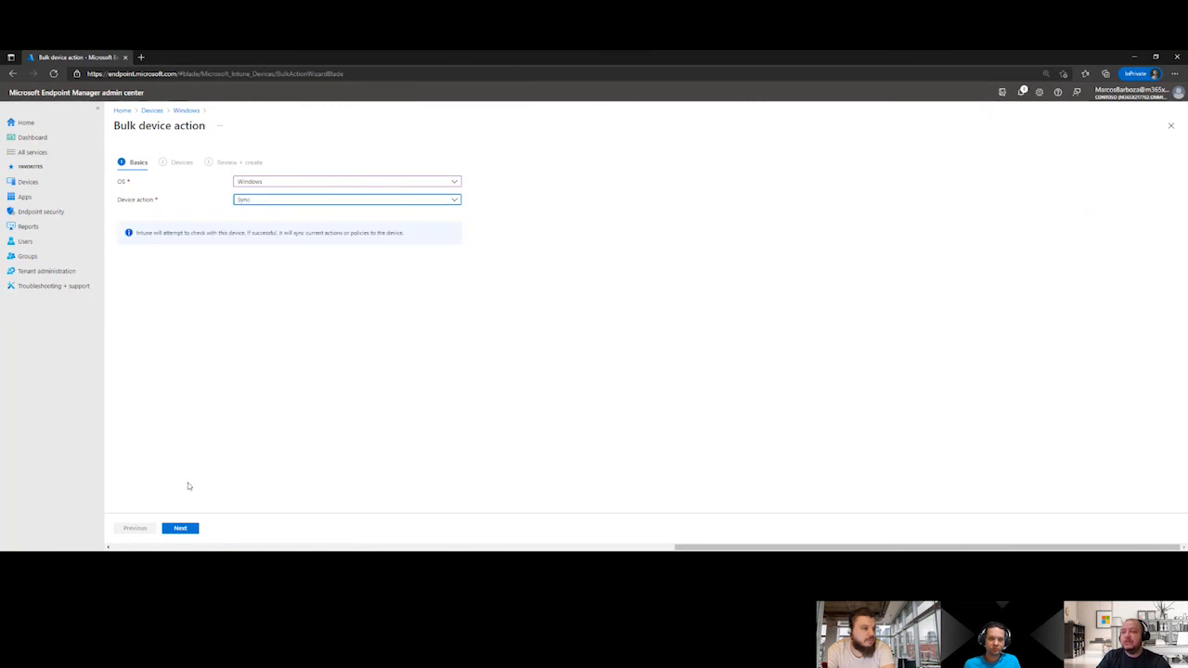
{"action": "left_click", "coordinate": [181, 529]}
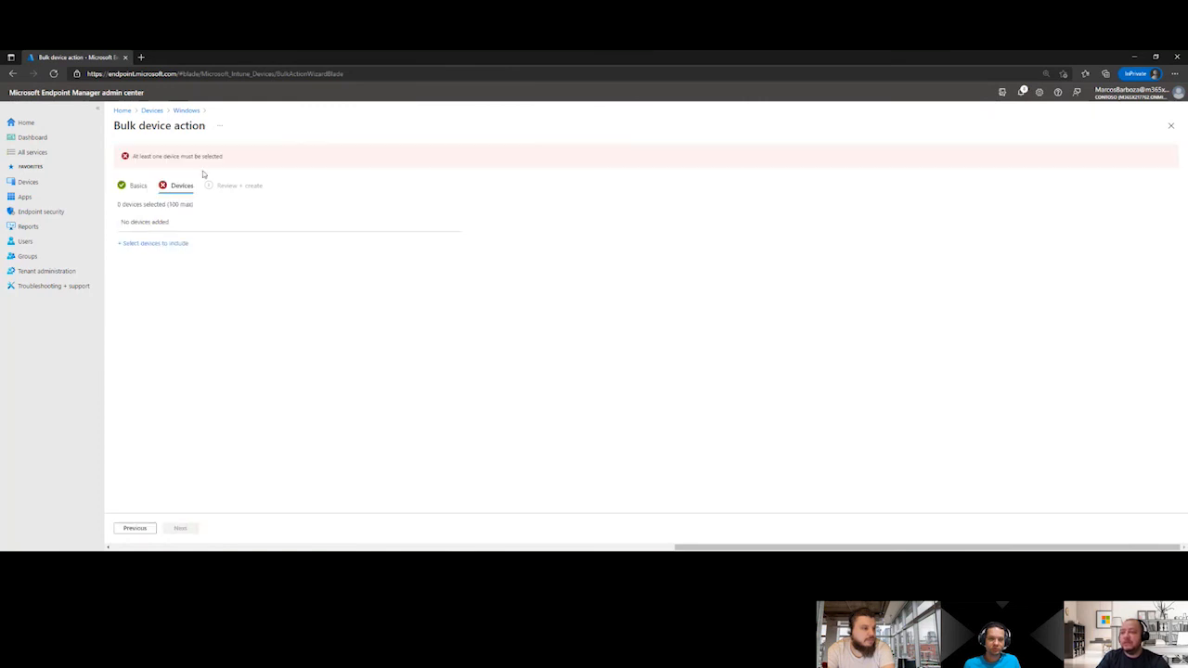
Include DESK04, DESK05, DESK06 and DESK07 in the bulk sync and create the action
{"action": "left_click", "coordinate": [154, 243]}
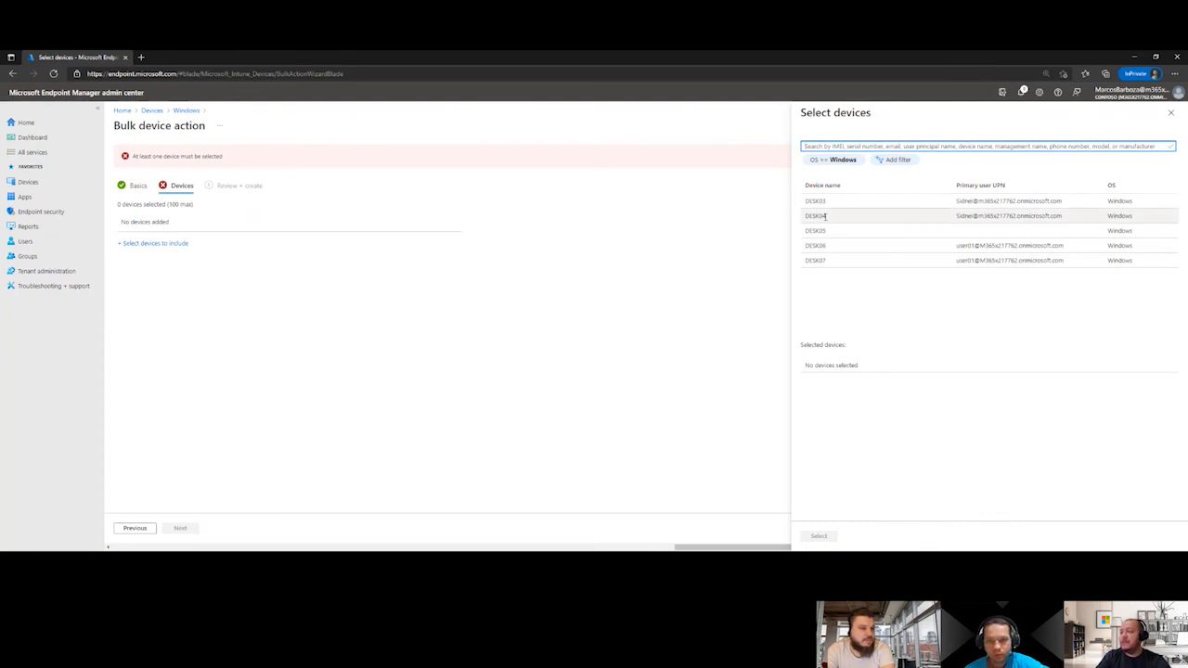
{"action": "left_click", "coordinate": [825, 216]}
{"action": "left_click", "coordinate": [822, 230]}
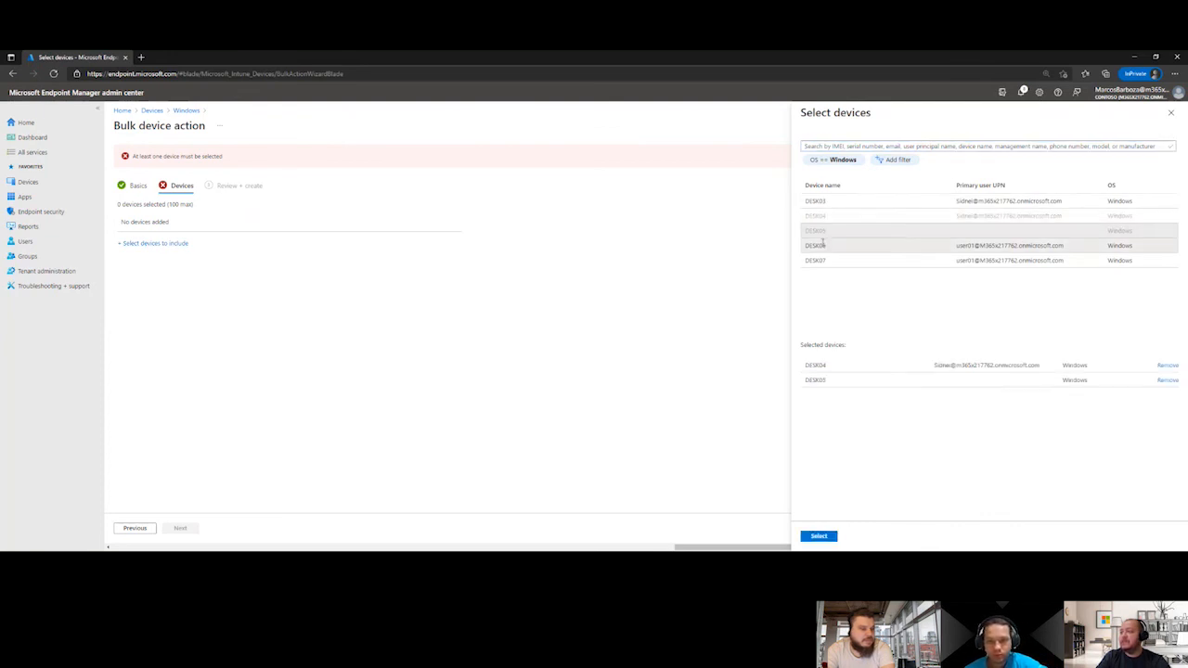
{"action": "left_click", "coordinate": [822, 245]}
{"action": "left_click", "coordinate": [820, 260]}
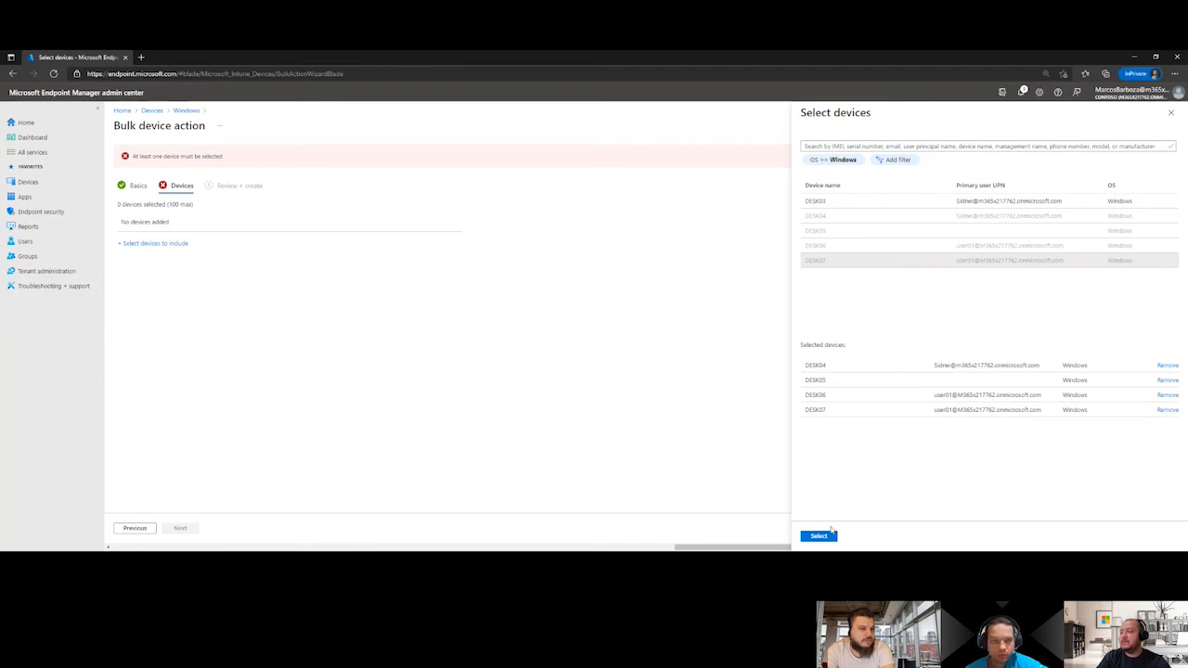
{"action": "left_click", "coordinate": [829, 536]}
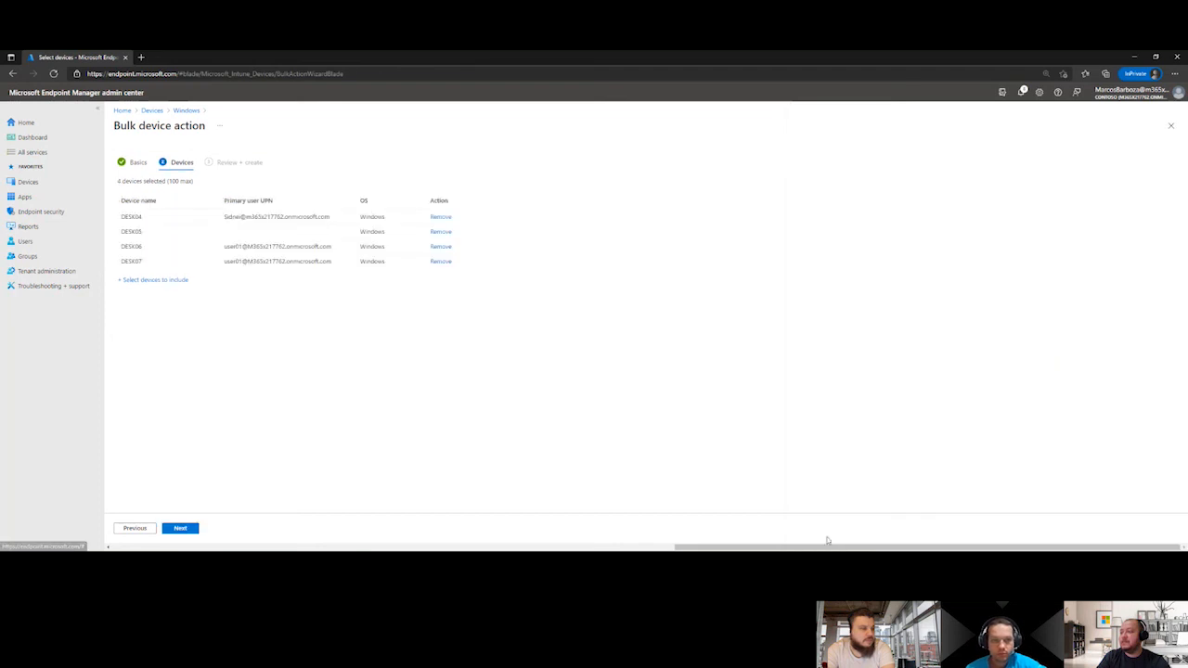
{"action": "left_click", "coordinate": [189, 530]}
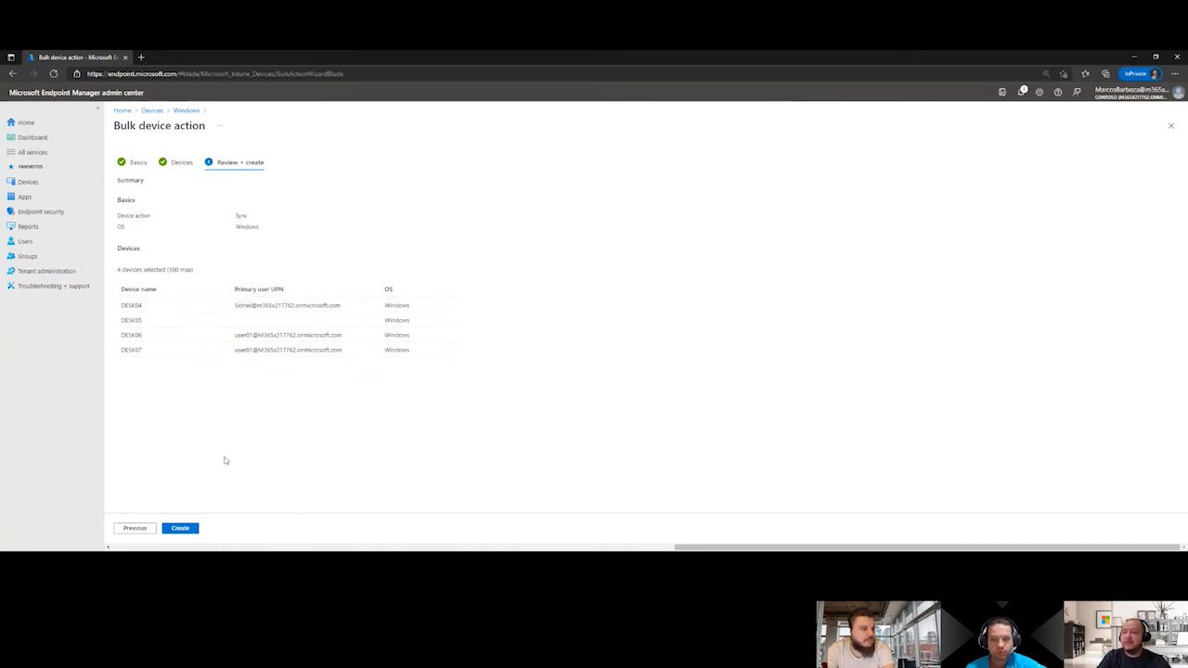
{"action": "left_click", "coordinate": [195, 531]}
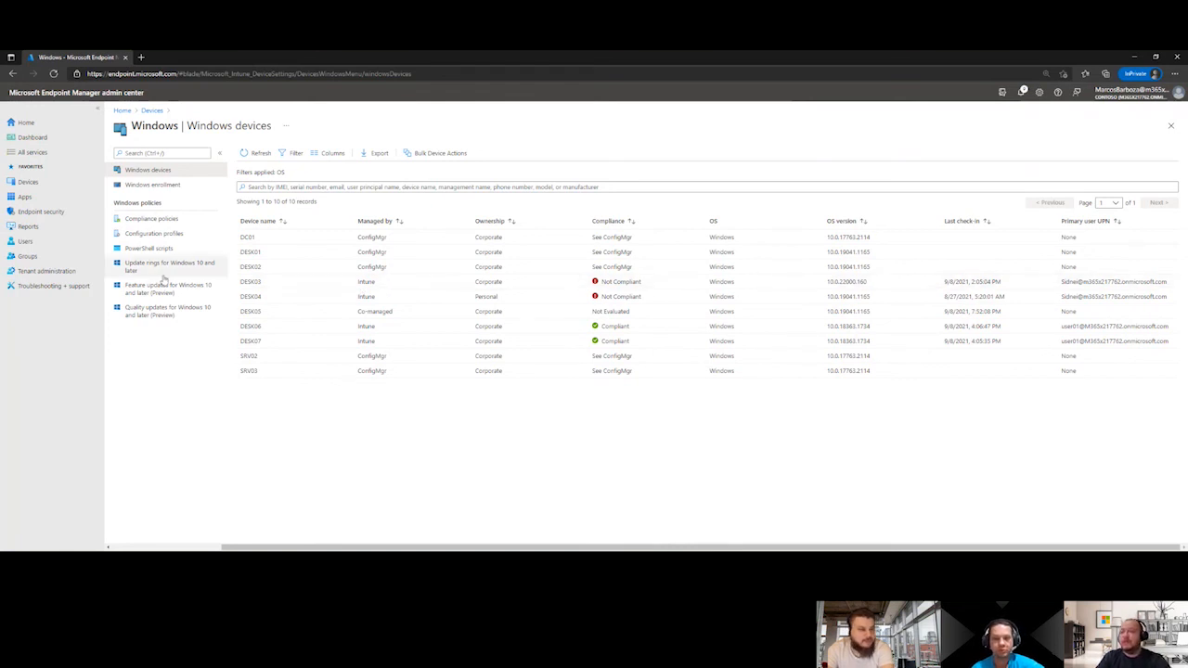
Check the update rings list in the device policies and start a new feature update deployment for Windows 10 and later
{"action": "left_click", "coordinate": [152, 111]}
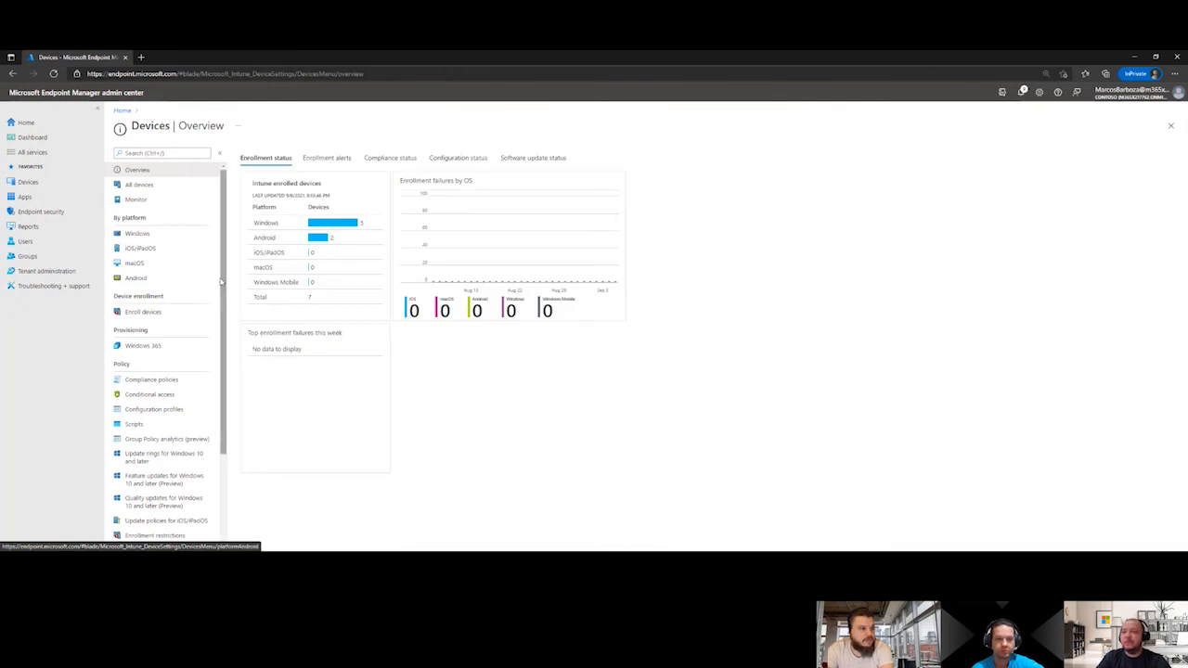
{"action": "scroll", "coordinate": [225, 280], "scroll_direction": "down", "scroll_amount": 3}
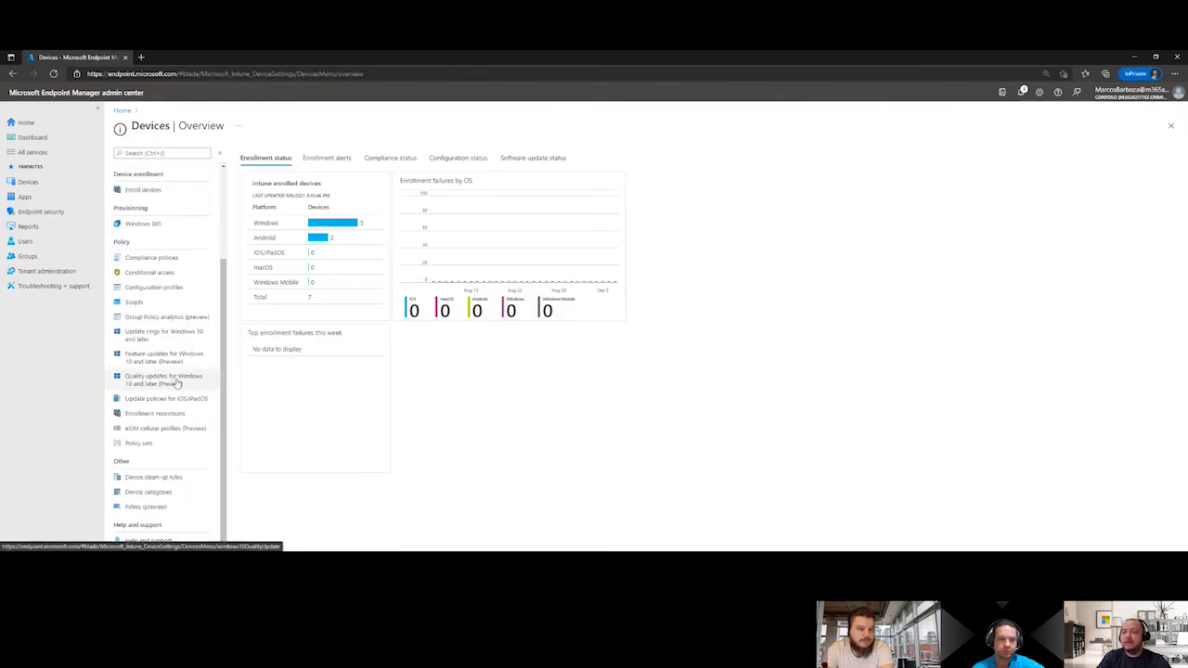
{"action": "left_click", "coordinate": [165, 336]}
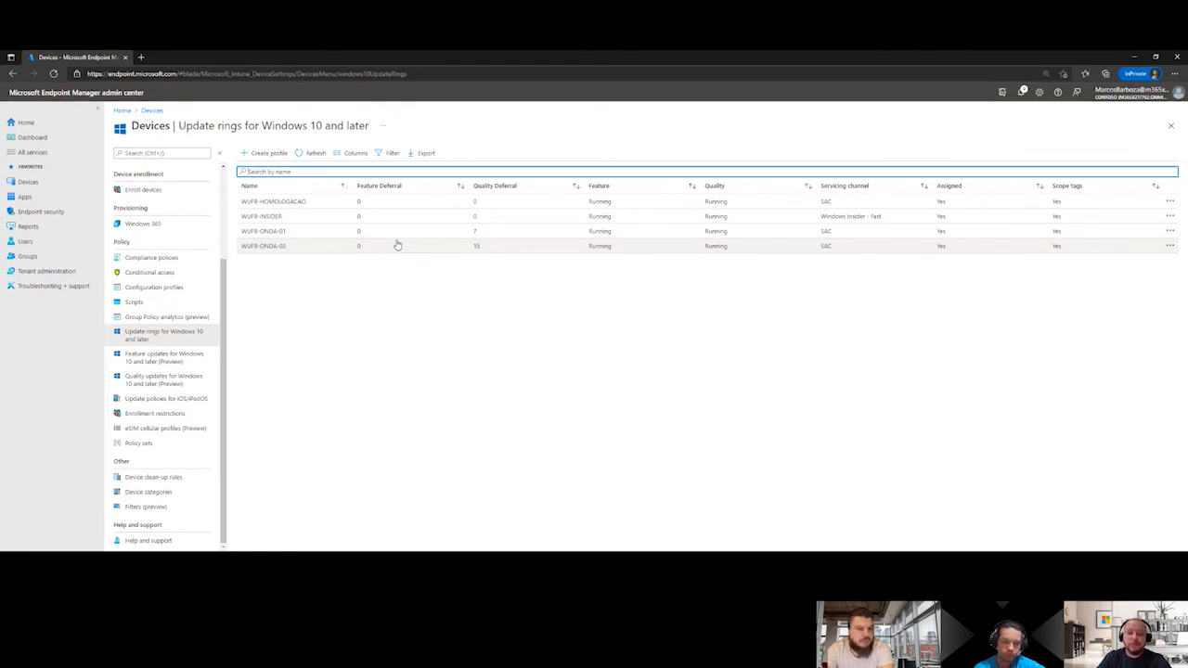
{"action": "left_click", "coordinate": [163, 357]}
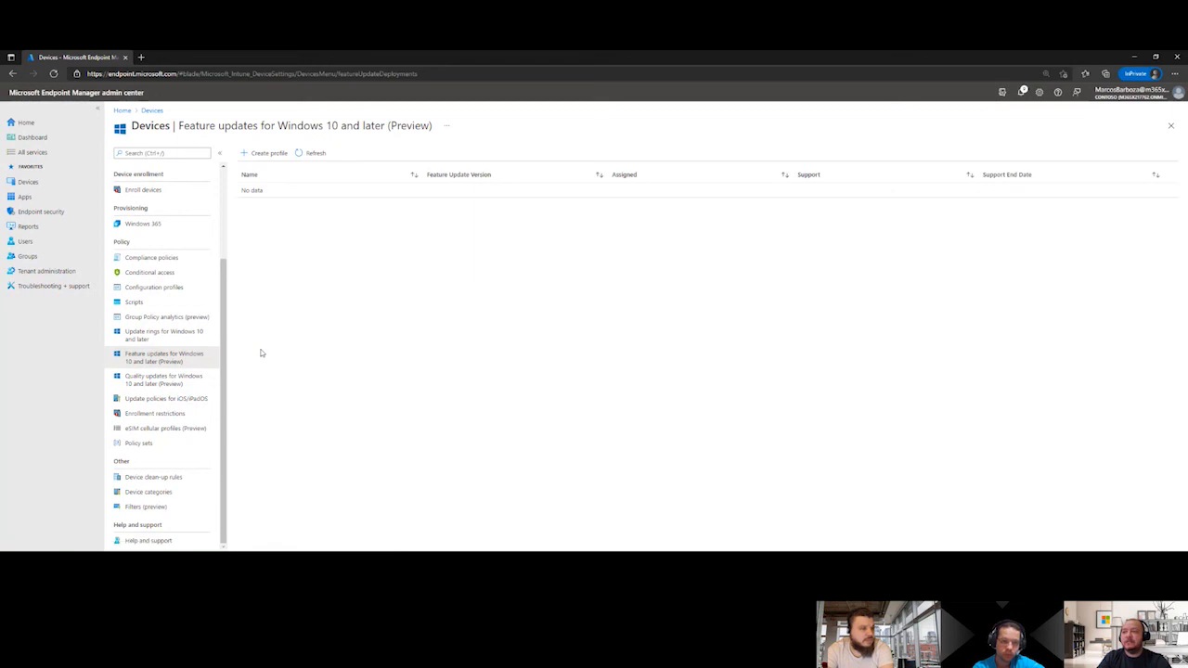
{"action": "left_click", "coordinate": [264, 153]}
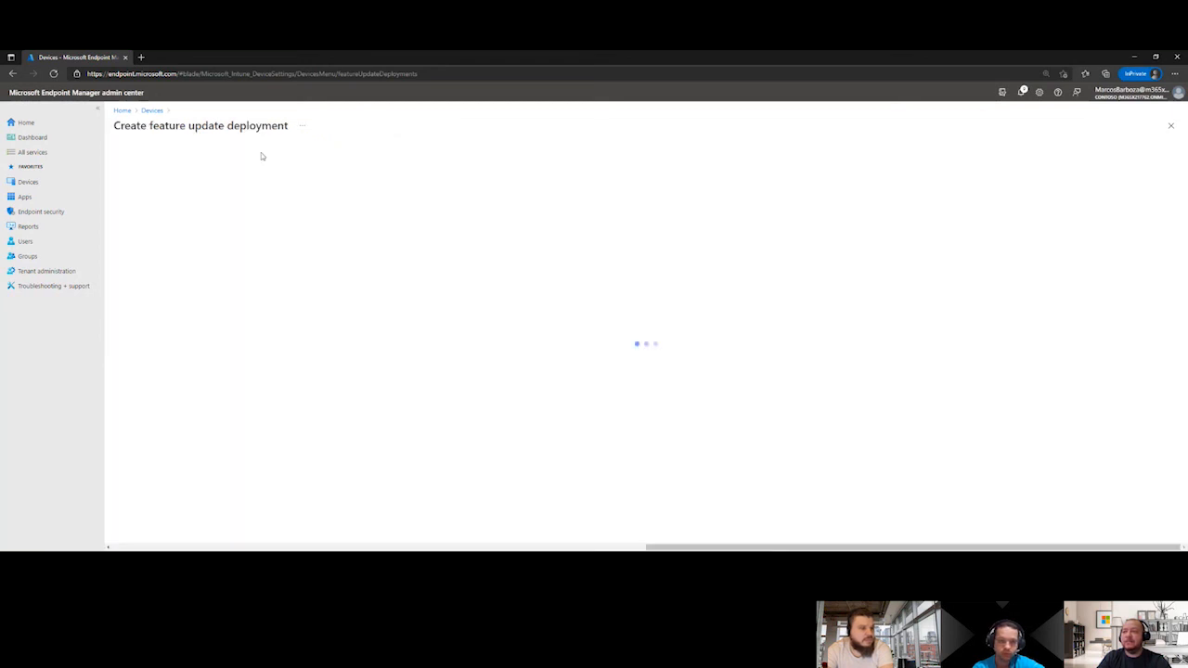
Name the feature update deployment WUFB-FEATURE and set the update to deploy to Windows 10, version 20H2, continuing to the assignments
{"action": "left_click", "coordinate": [258, 180]}
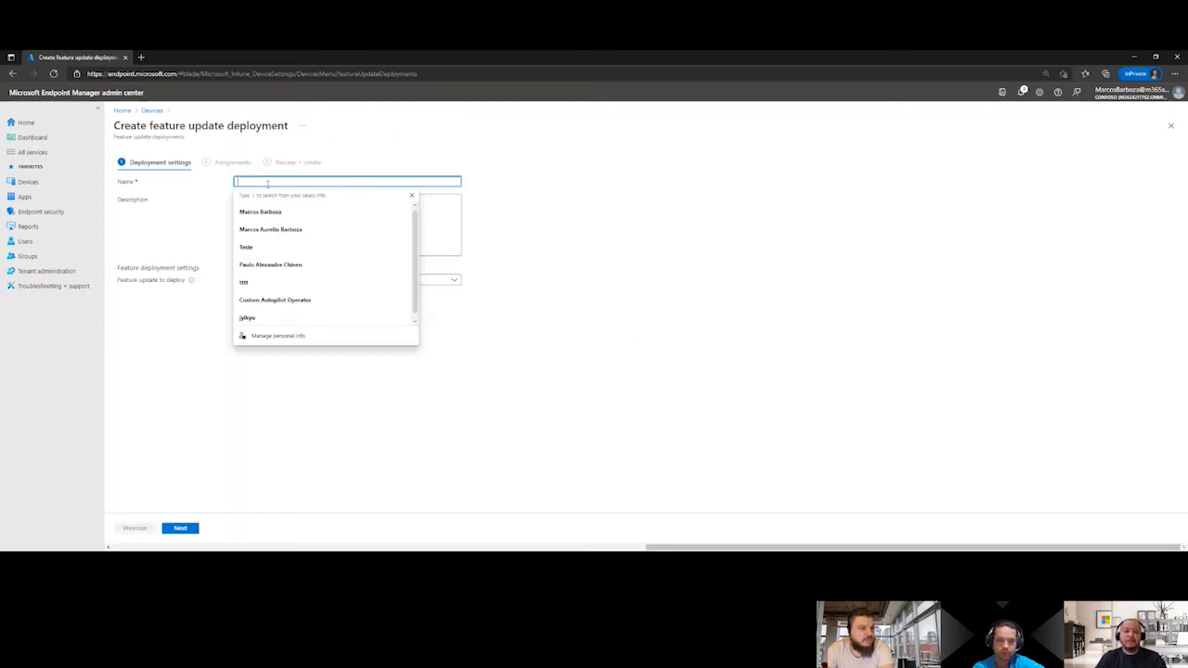
{"action": "type", "text": "wufb"}
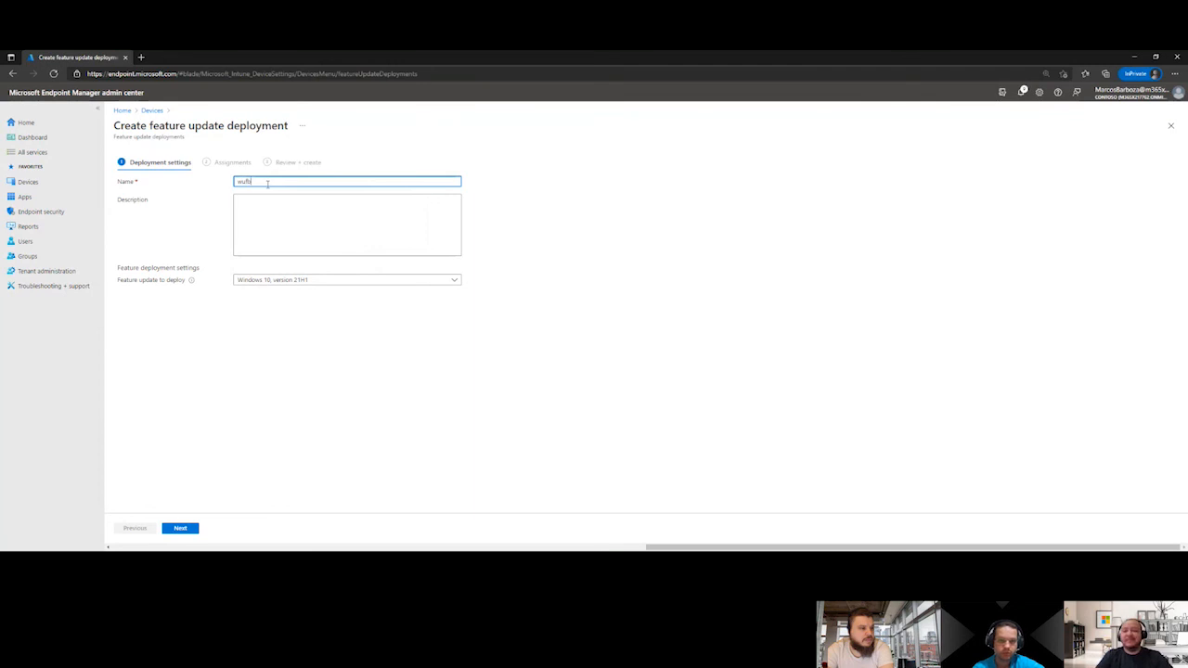
{"action": "key", "text": "BackSpace"}
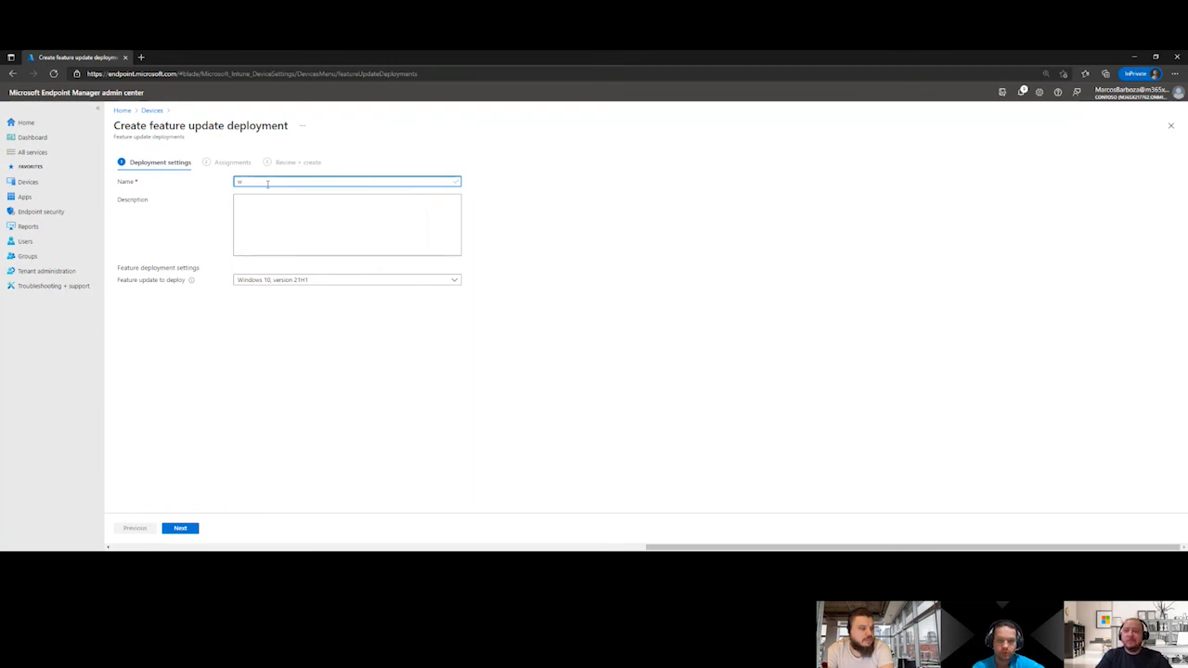
{"action": "key", "text": "BackSpace"}
{"action": "type", "text": "WUFB-ONB"}
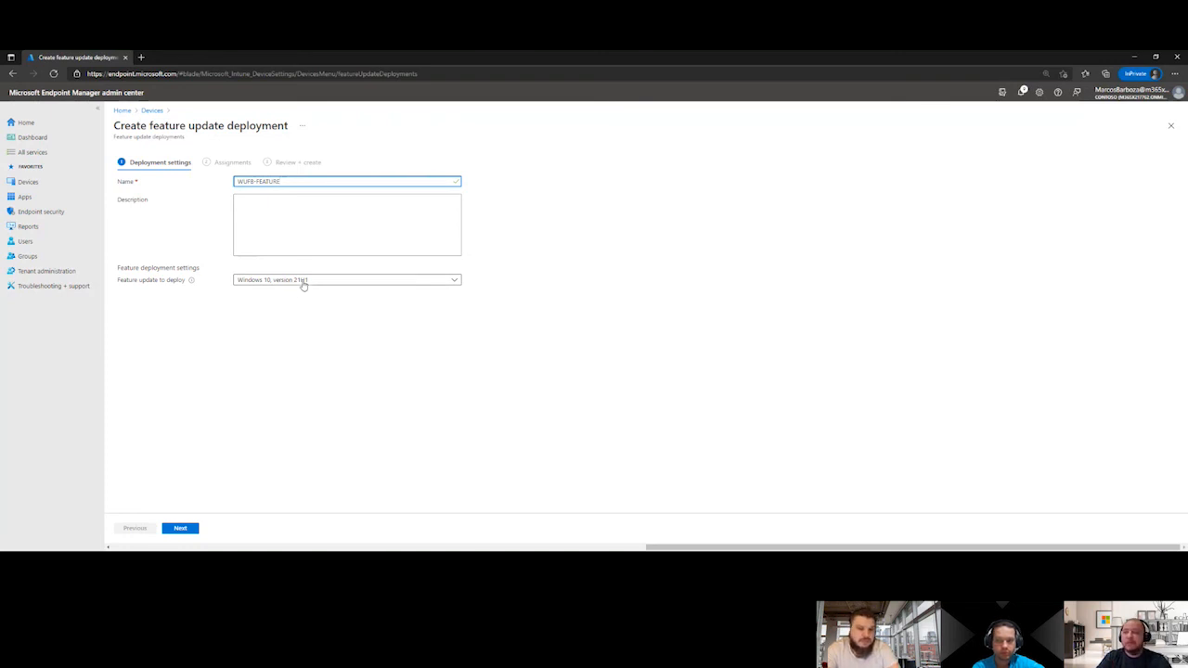
{"action": "left_click", "coordinate": [303, 284]}
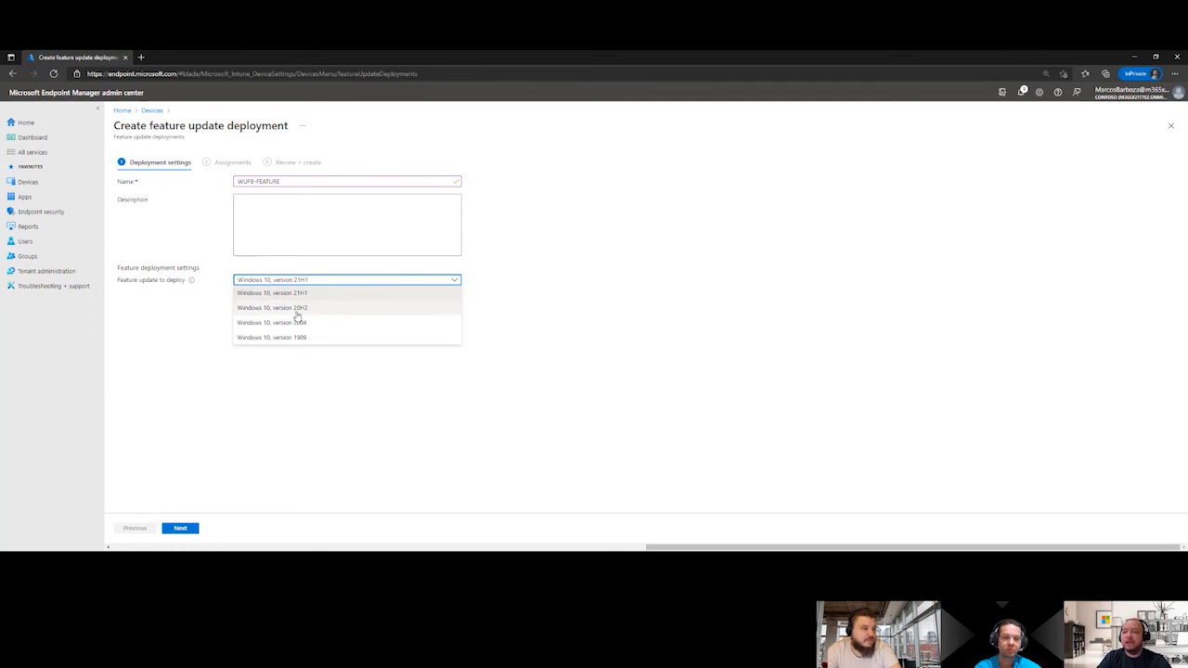
{"action": "left_click", "coordinate": [295, 310]}
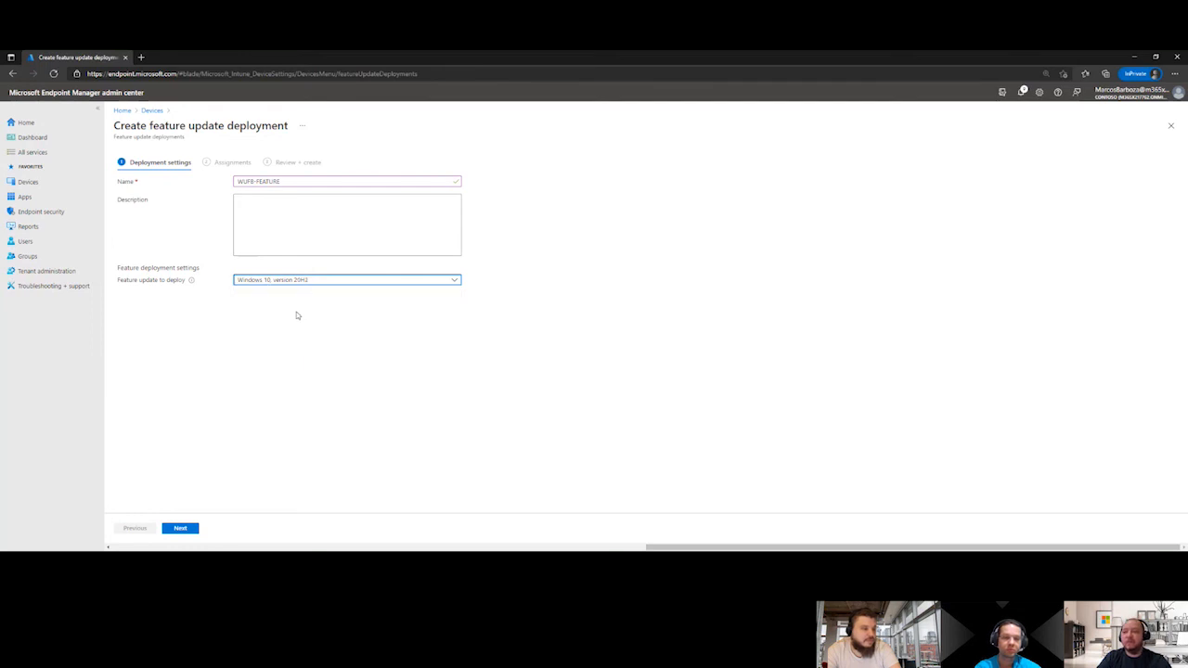
{"action": "left_click", "coordinate": [181, 528]}
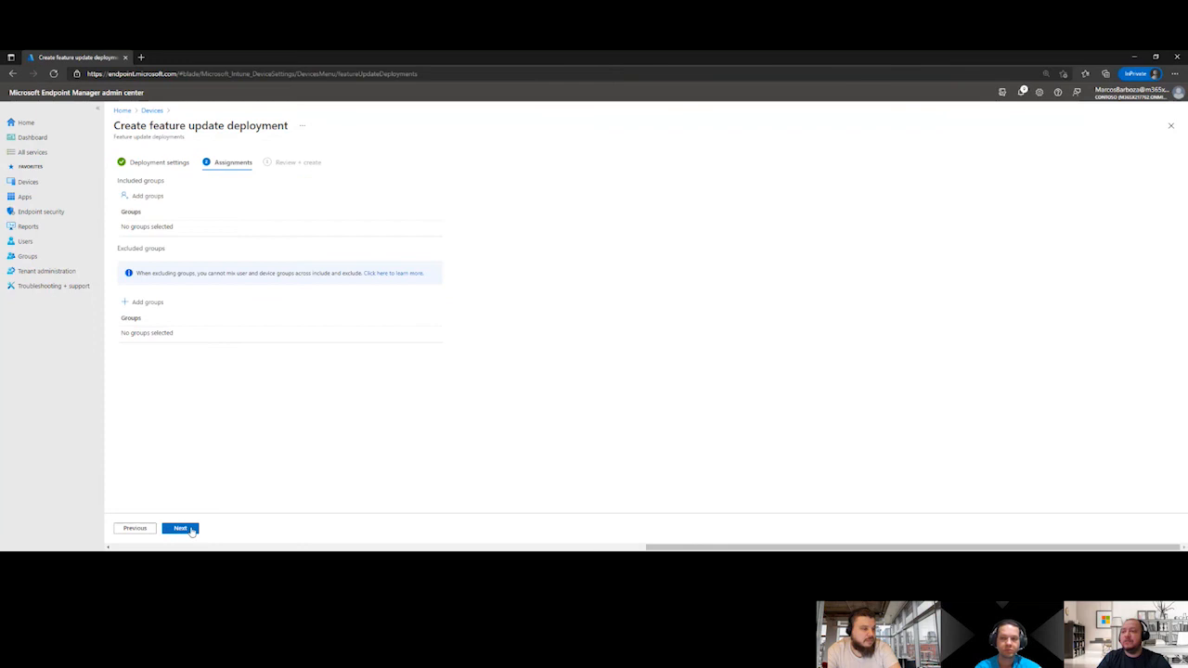
Include the WUFB-HOMOLOGACAO, WUFB-ONDA01 and WUFB-ONDA02 groups in the assignments and create the feature update deployment
{"action": "left_click", "coordinate": [153, 198]}
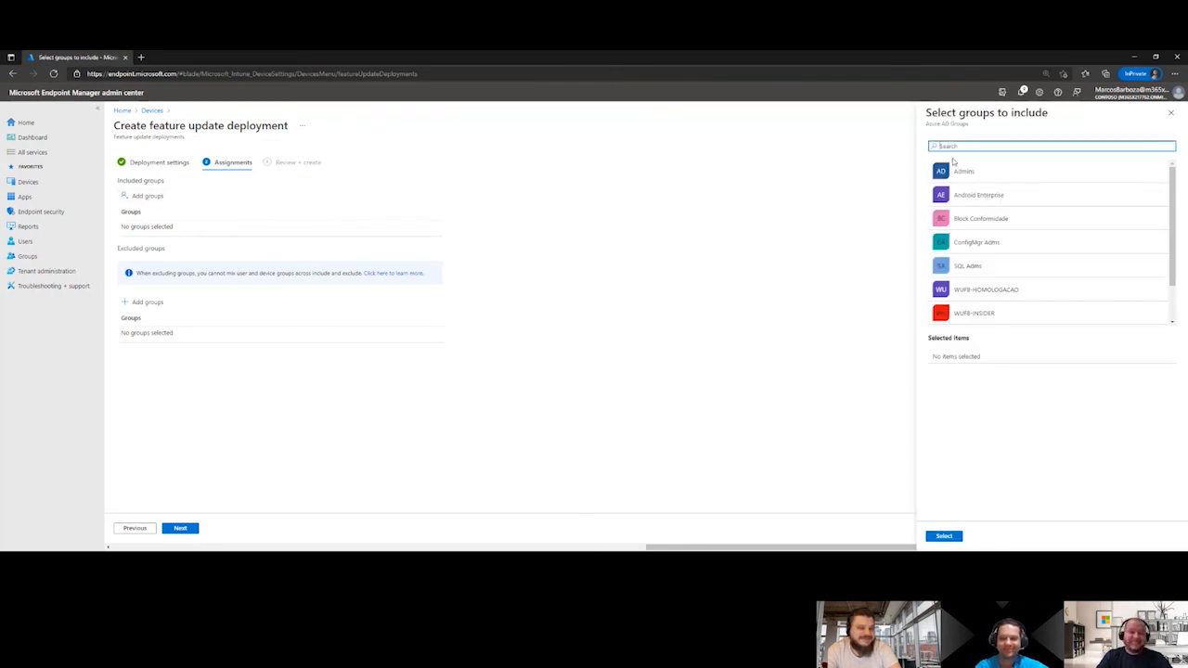
{"action": "type", "text": "WUFB"}
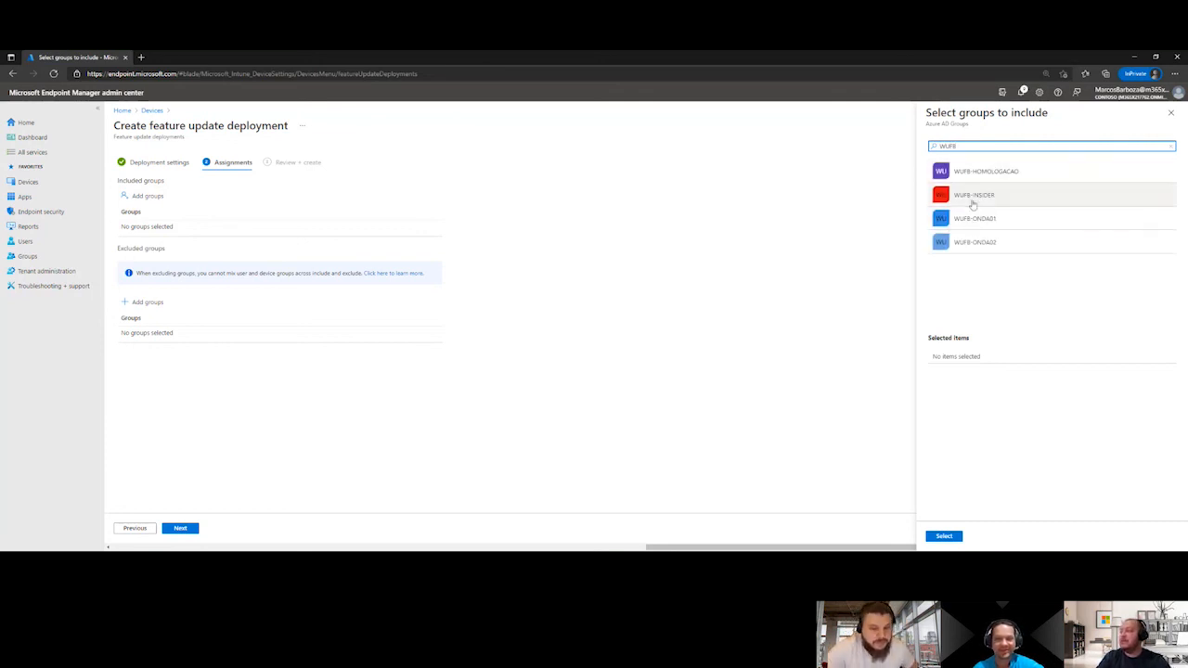
{"action": "left_click", "coordinate": [990, 171]}
{"action": "left_click", "coordinate": [973, 219]}
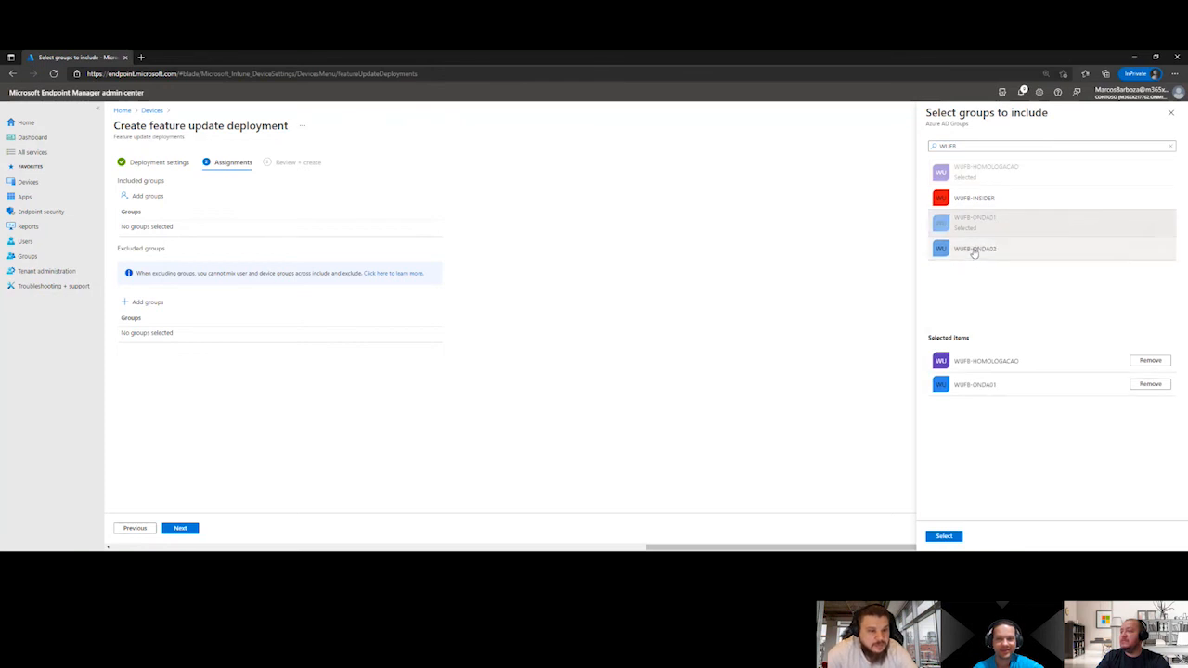
{"action": "left_click", "coordinate": [972, 253]}
{"action": "left_click", "coordinate": [957, 537]}
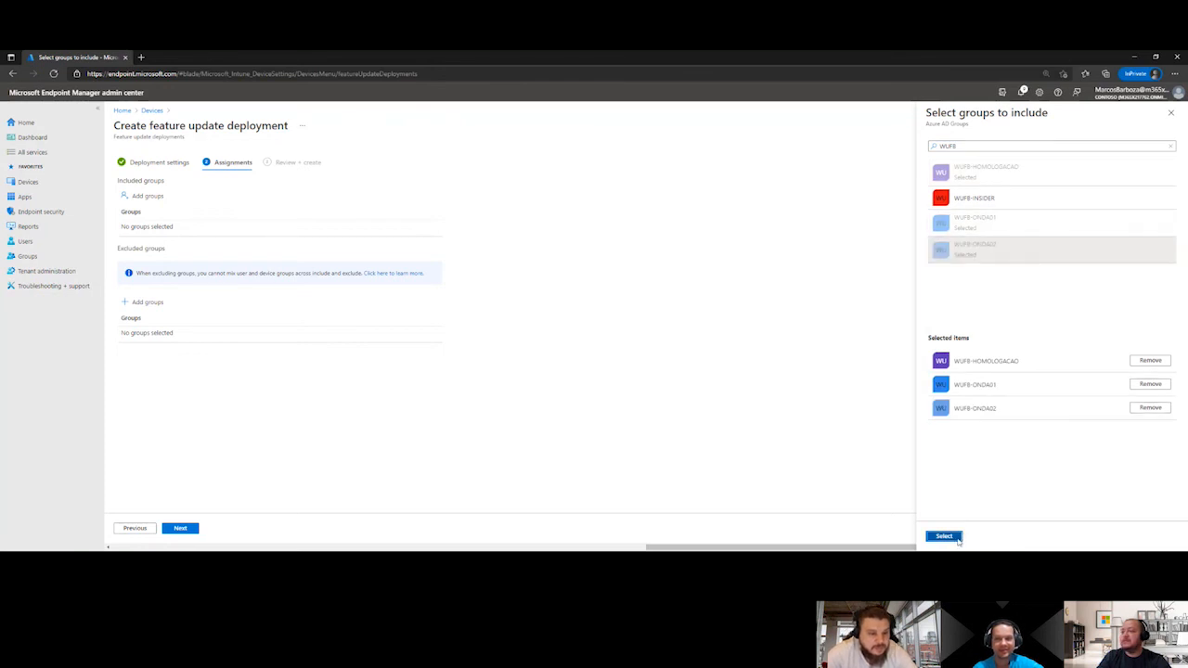
{"action": "left_click", "coordinate": [185, 531]}
{"action": "left_click", "coordinate": [186, 531]}
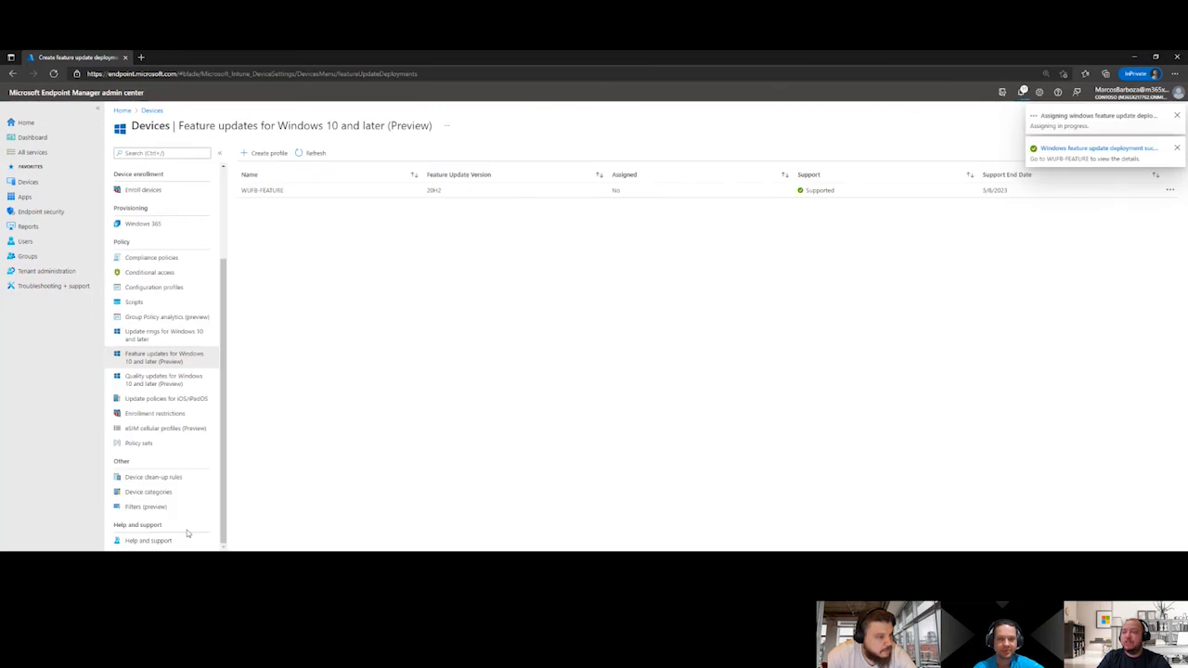
Open the properties of the Habilitar Telemetria configuration profile among the Windows device policies
{"action": "left_click", "coordinate": [28, 183]}
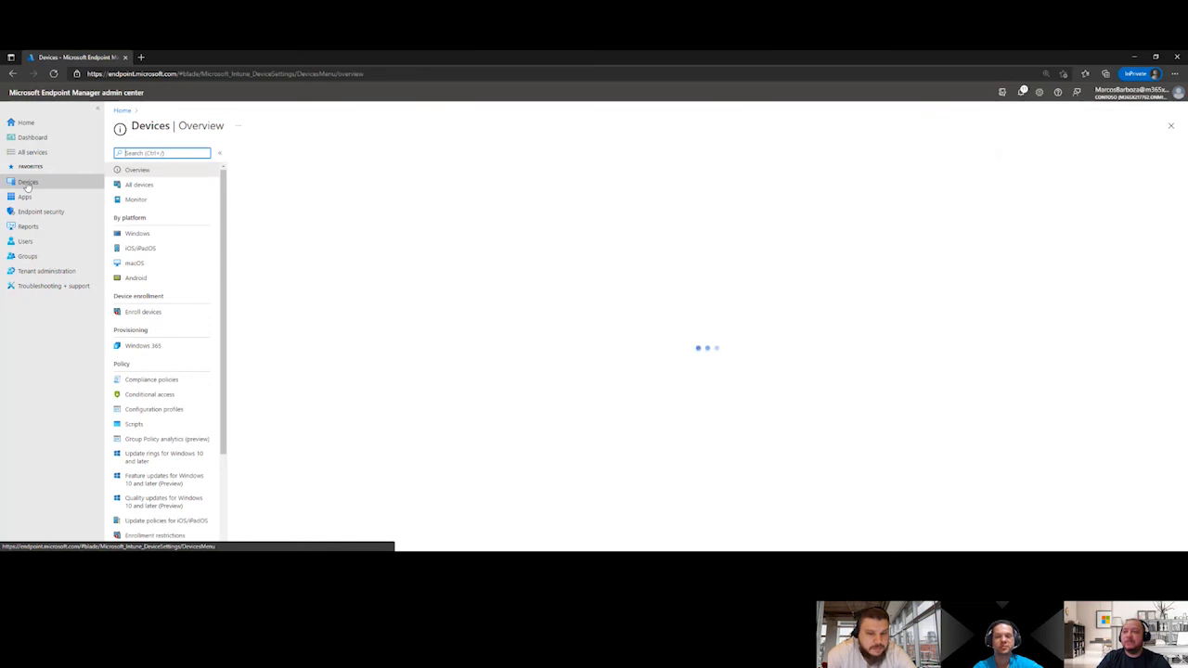
{"action": "left_click", "coordinate": [165, 243]}
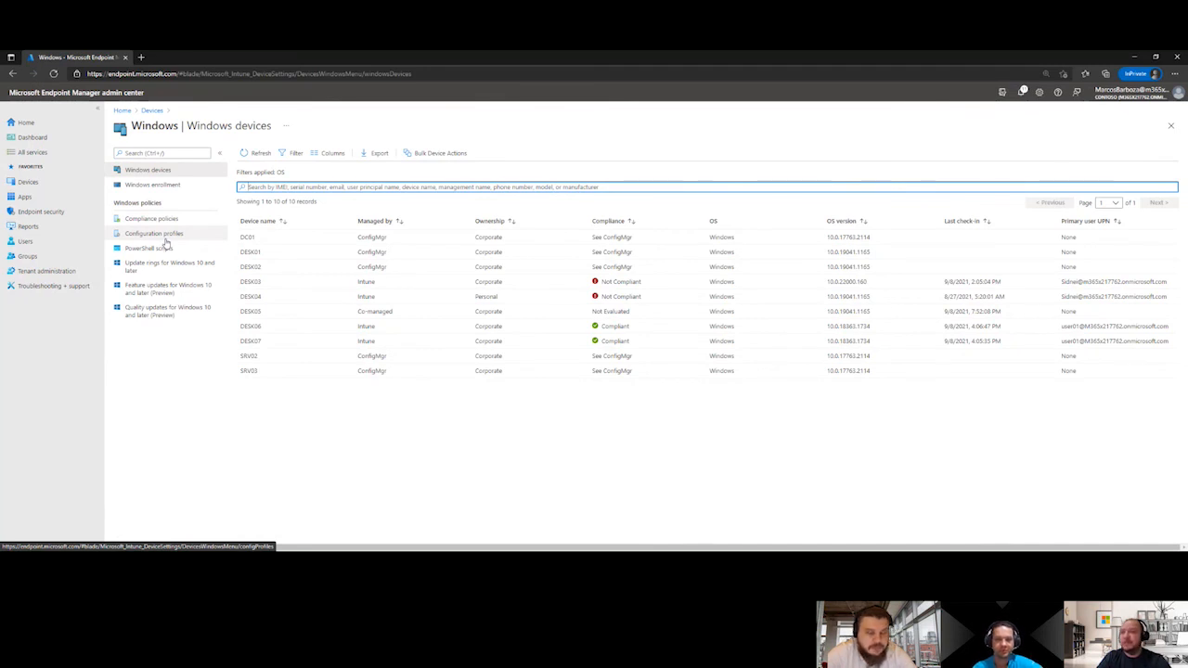
{"action": "left_click", "coordinate": [166, 240]}
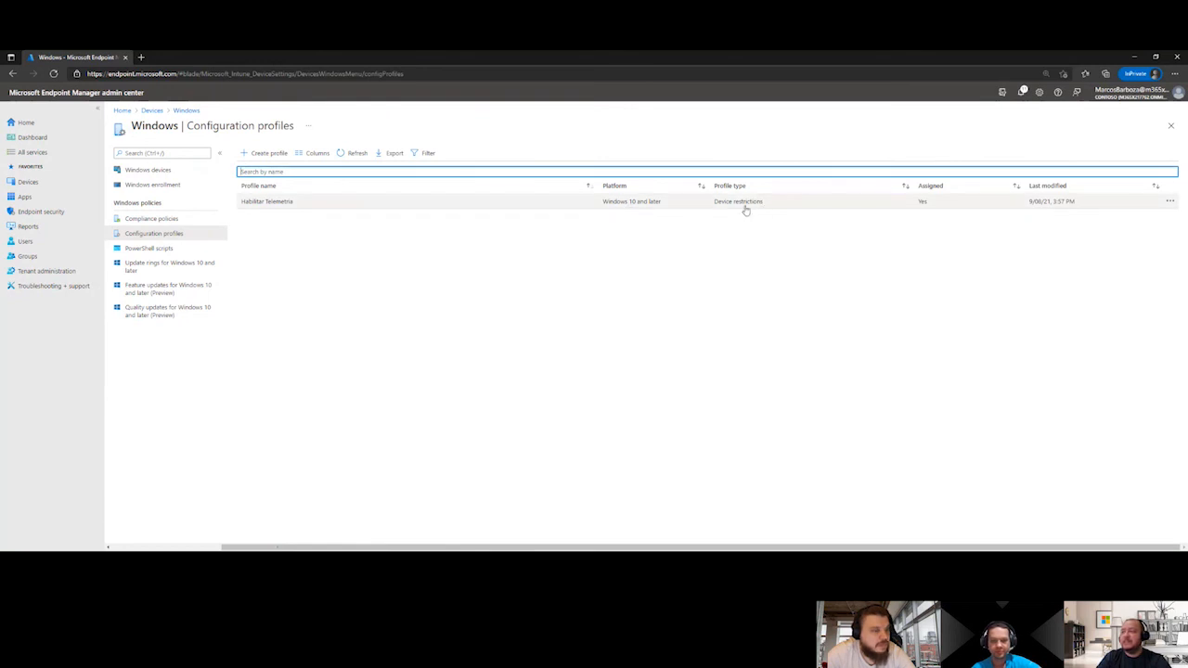
{"action": "left_click", "coordinate": [274, 202]}
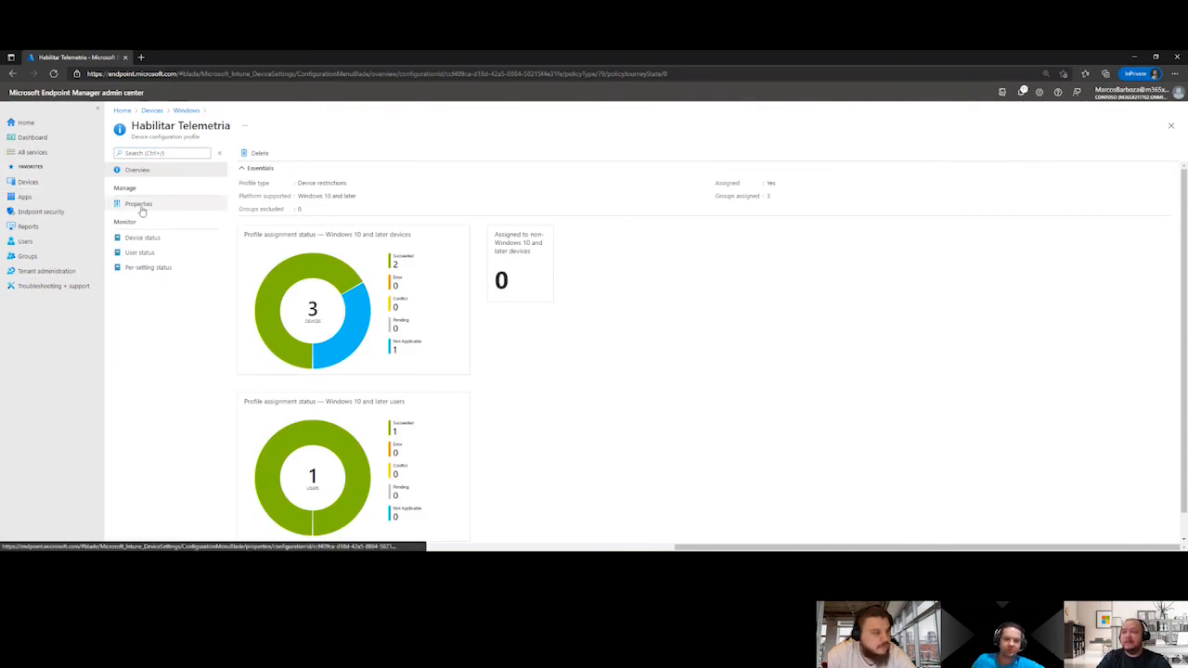
{"action": "left_click", "coordinate": [139, 204]}
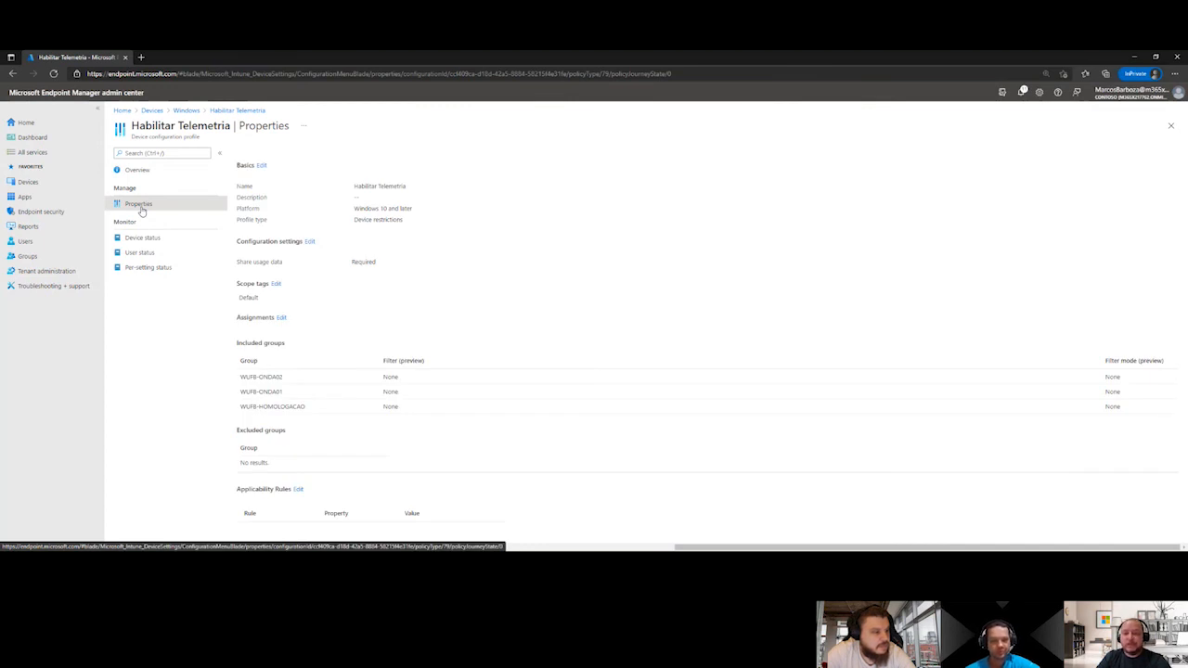
Review the Share usage data options under Reporting and Telemetry in the profile's configuration settings, leaving without saving
{"action": "left_click", "coordinate": [310, 243]}
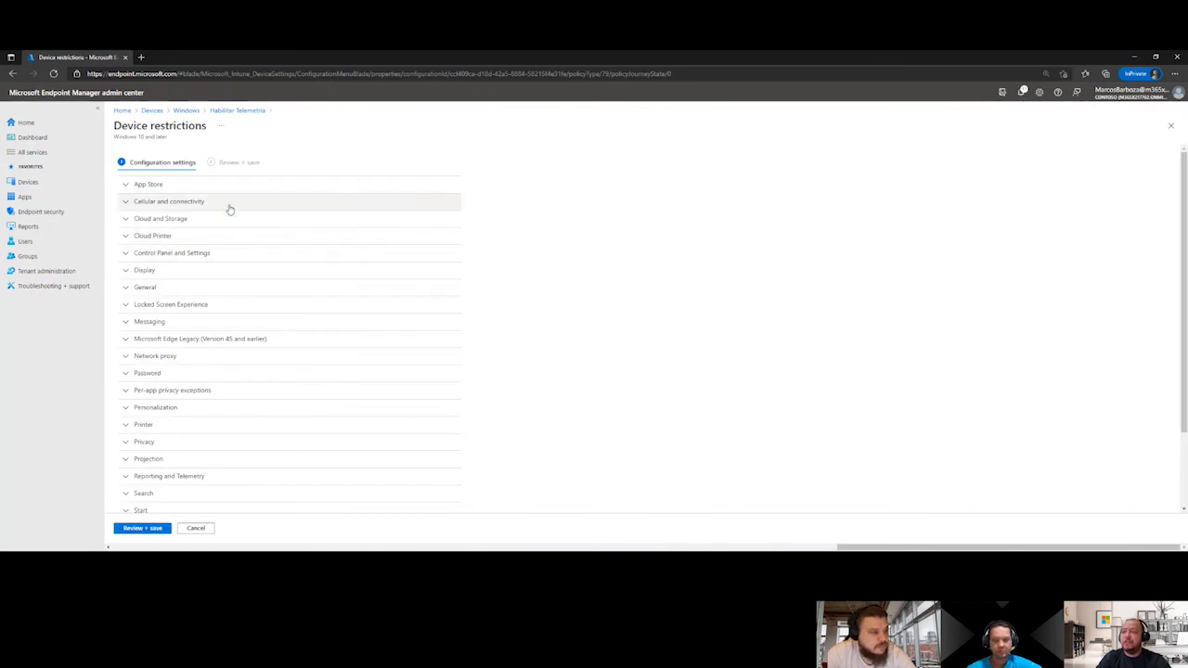
{"action": "scroll", "coordinate": [233, 353], "scroll_direction": "down", "scroll_amount": 2}
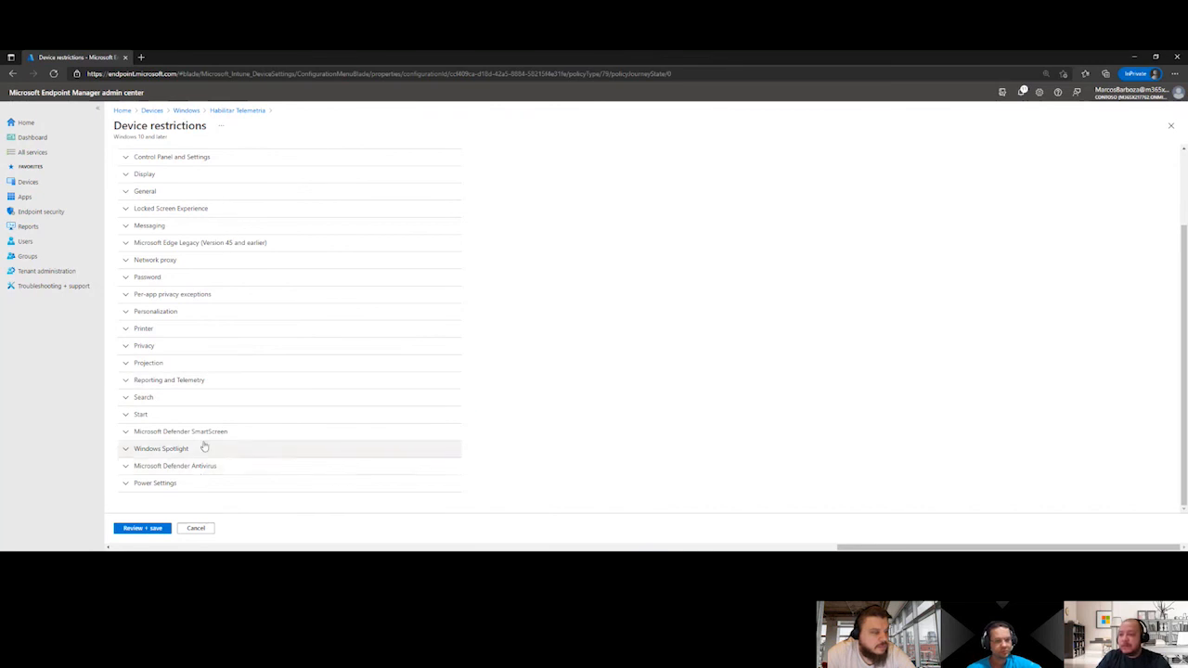
{"action": "left_click", "coordinate": [214, 378]}
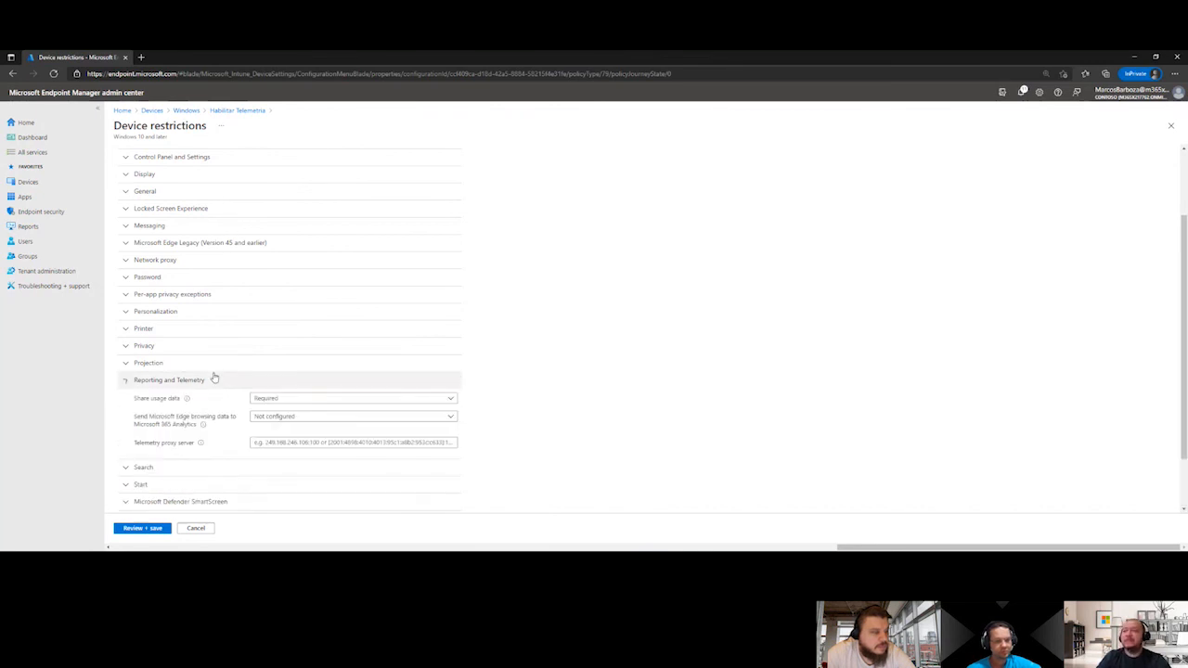
{"action": "left_click", "coordinate": [298, 398]}
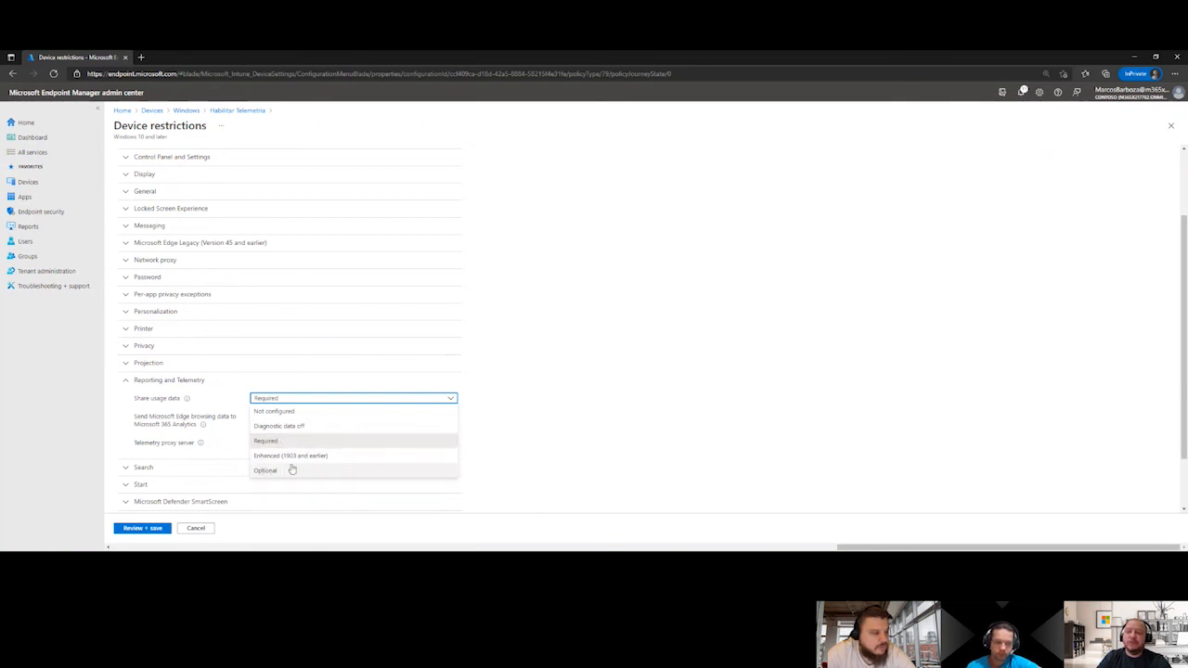
{"action": "left_click", "coordinate": [578, 397]}
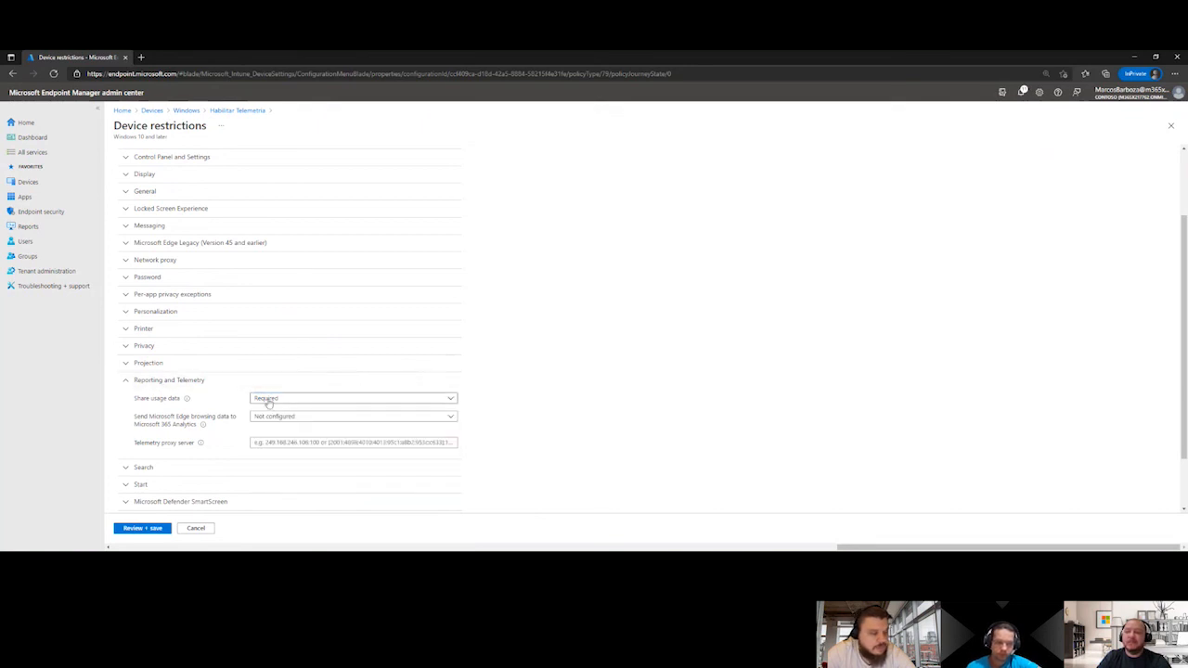
{"action": "left_click", "coordinate": [204, 534]}
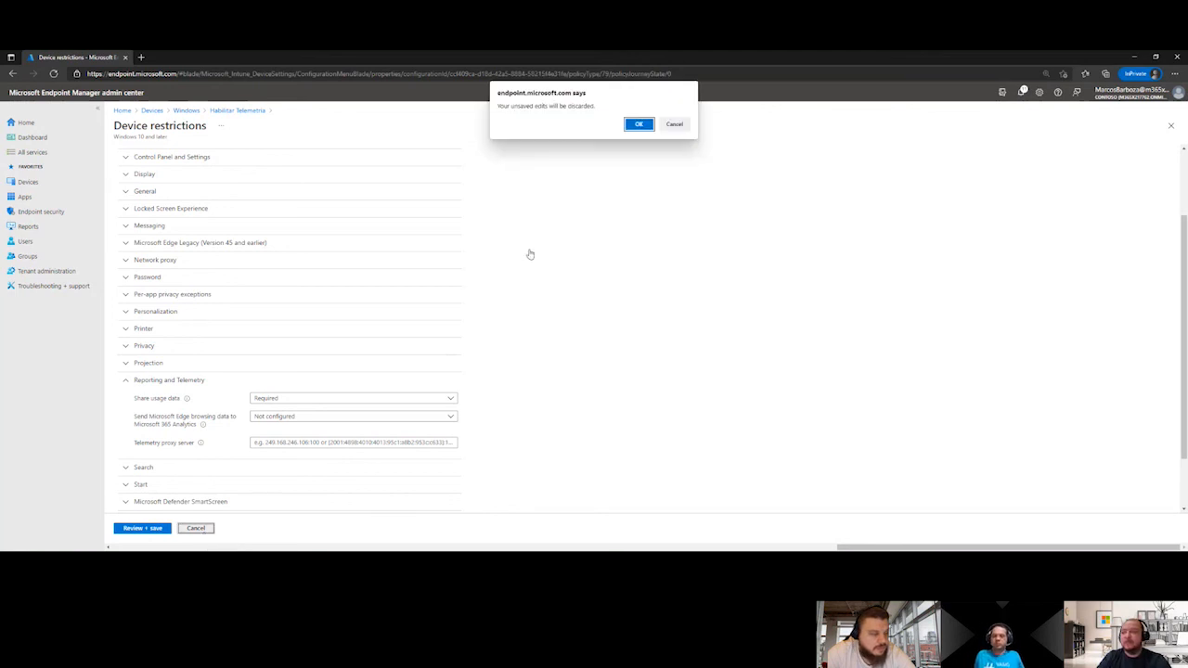
{"action": "left_click", "coordinate": [639, 126]}
{"action": "left_click", "coordinate": [639, 124]}
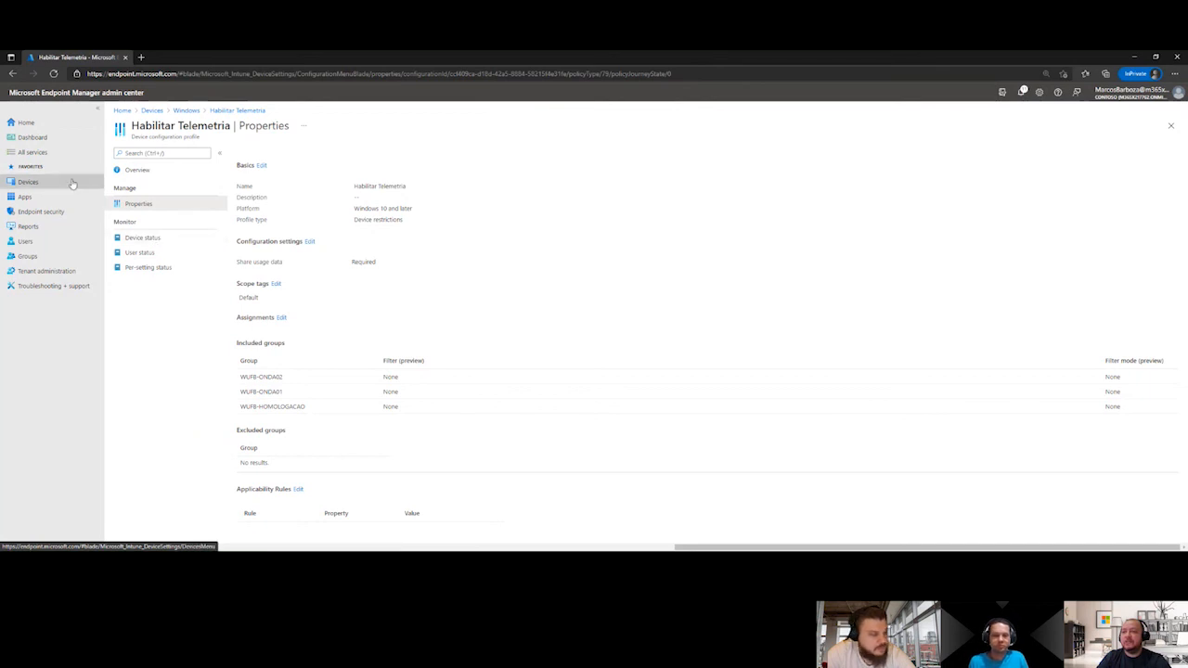
Sync the DESK06 device from the Windows devices list and confirm the action
{"action": "left_click", "coordinate": [27, 182]}
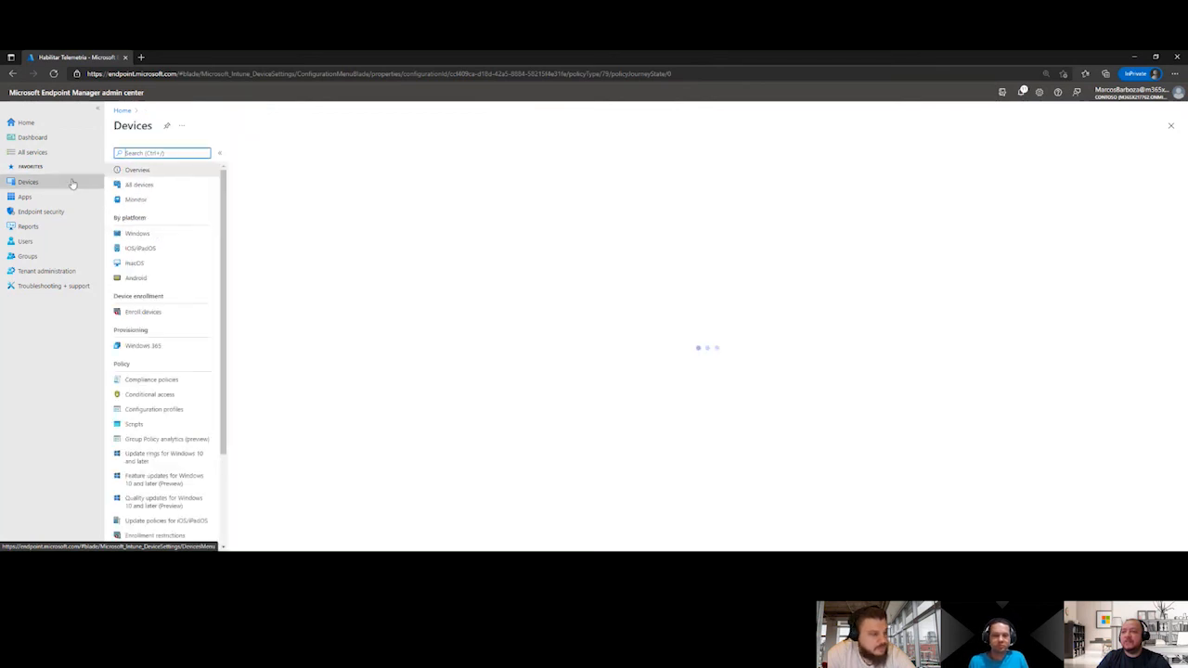
{"action": "left_click", "coordinate": [168, 236]}
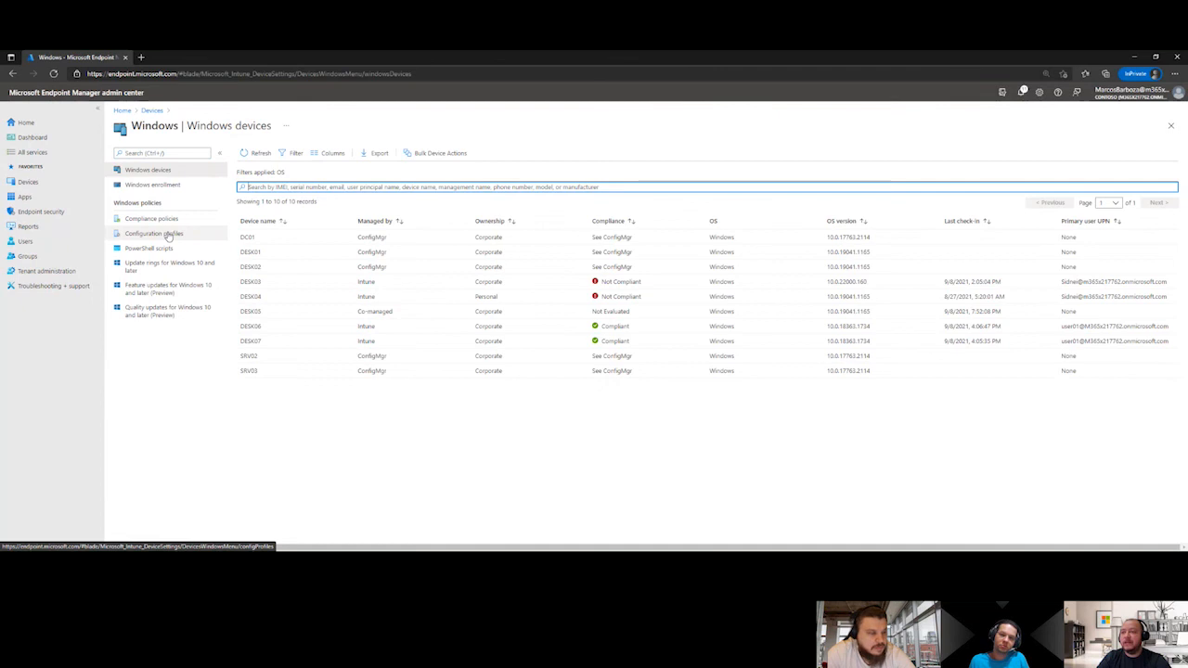
{"action": "left_click", "coordinate": [287, 330]}
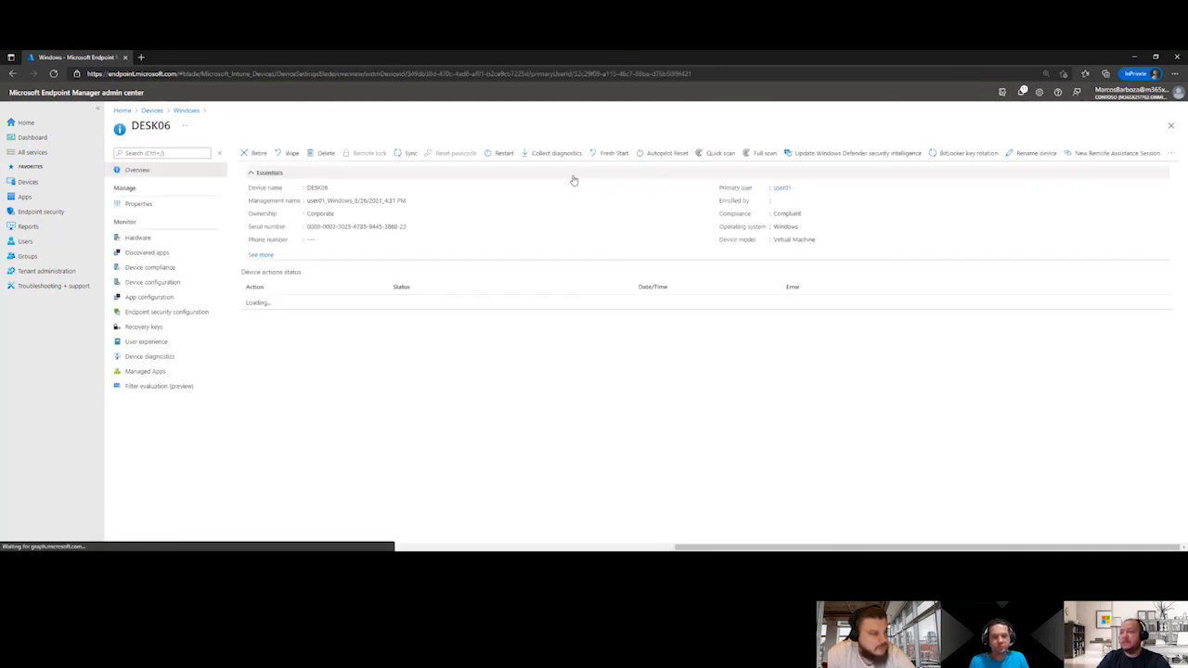
{"action": "left_click", "coordinate": [407, 154]}
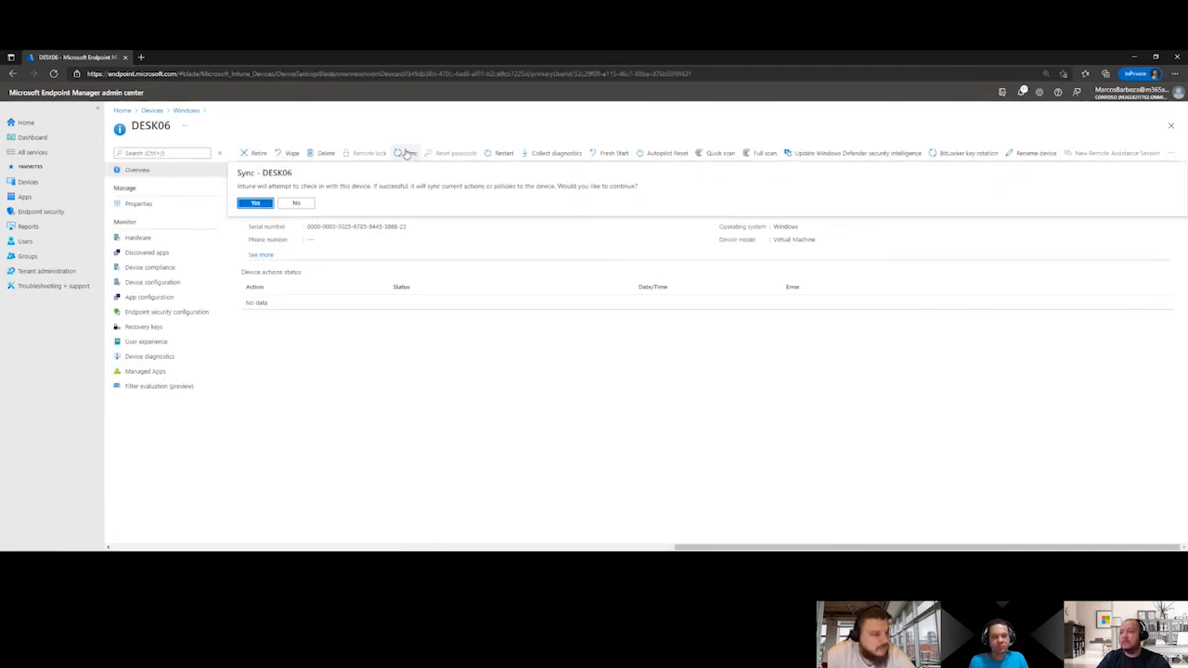
{"action": "left_click", "coordinate": [256, 203]}
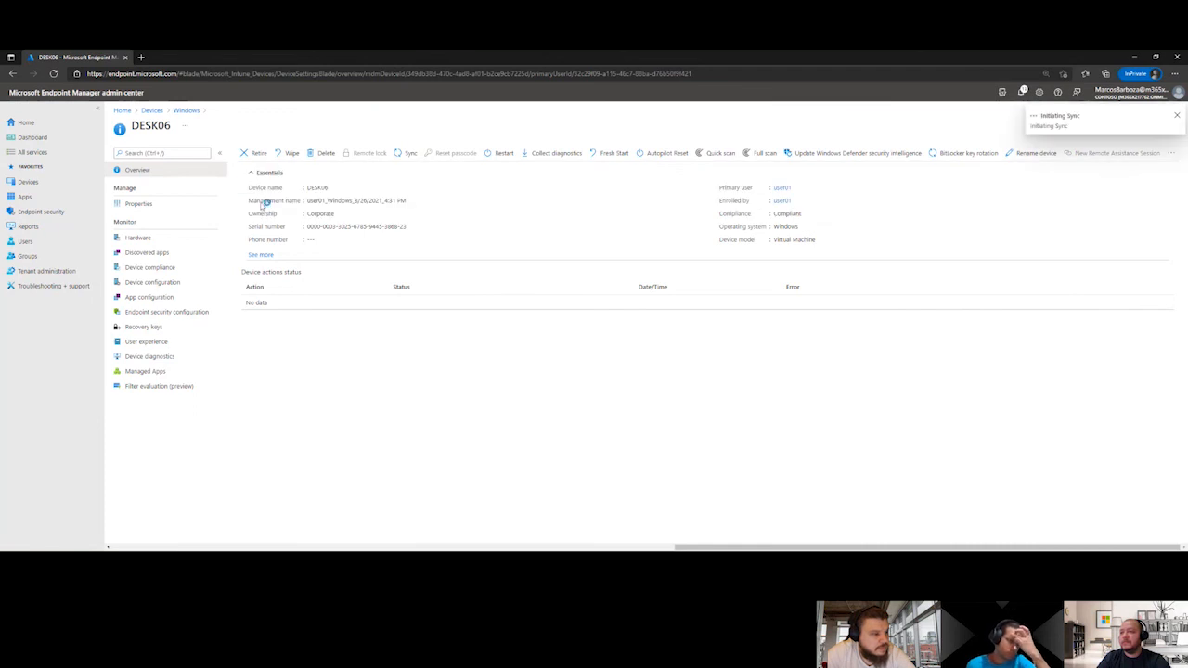
Return to the Windows devices list and sync the DESK07 device, confirming the action
{"action": "left_click", "coordinate": [189, 111]}
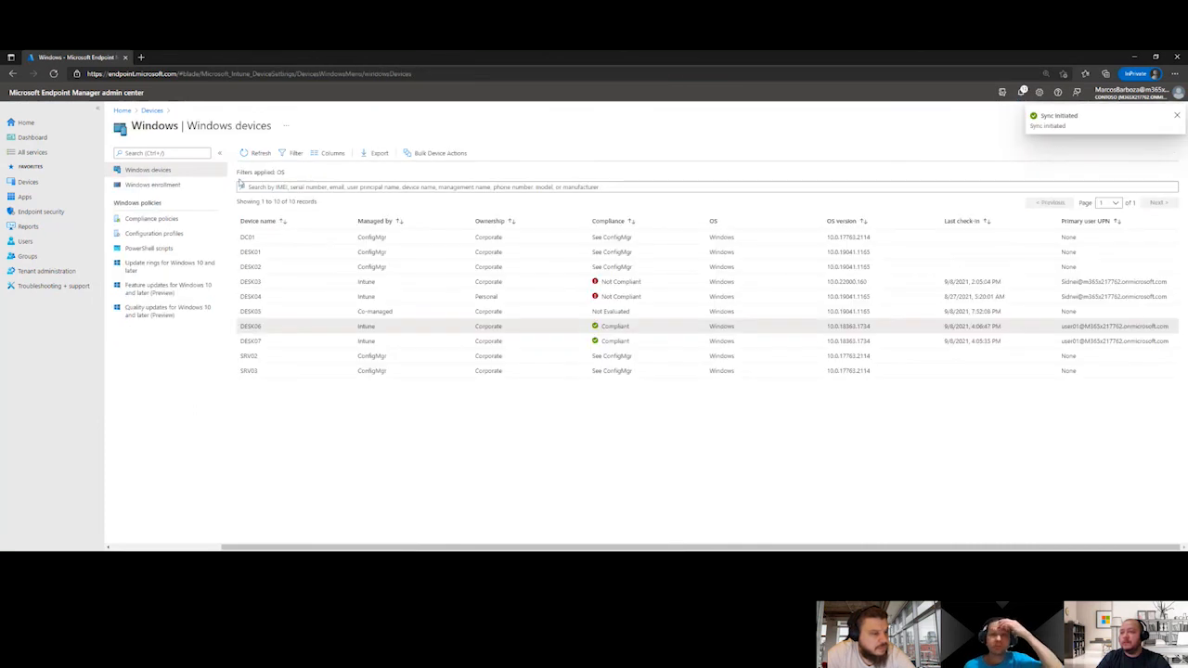
{"action": "left_click", "coordinate": [293, 343]}
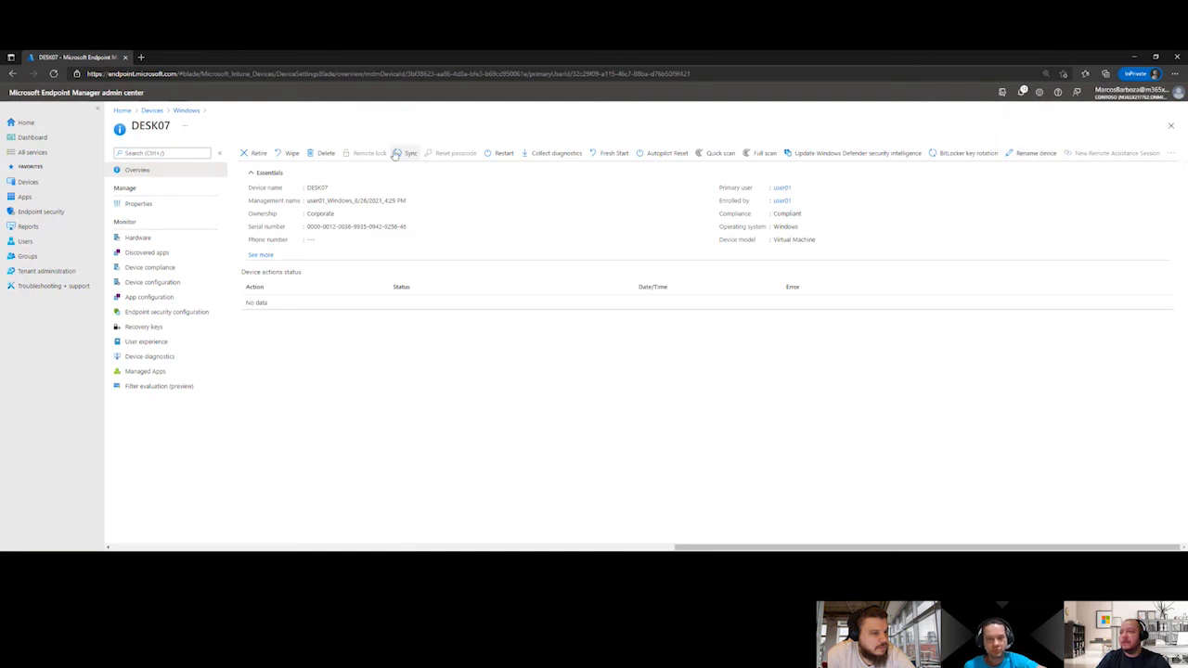
{"action": "left_click", "coordinate": [404, 153]}
{"action": "left_click", "coordinate": [255, 204]}
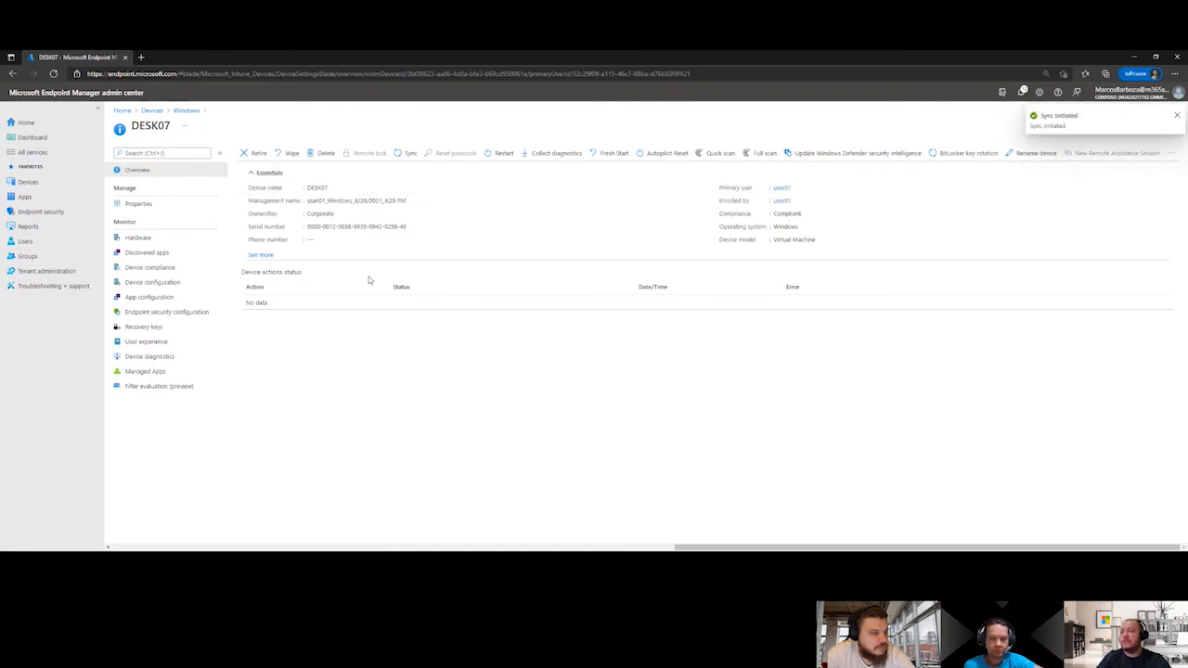
Open the WUFB-HOMOLOGACAO update ring and check its end user update status
{"action": "left_click", "coordinate": [153, 112]}
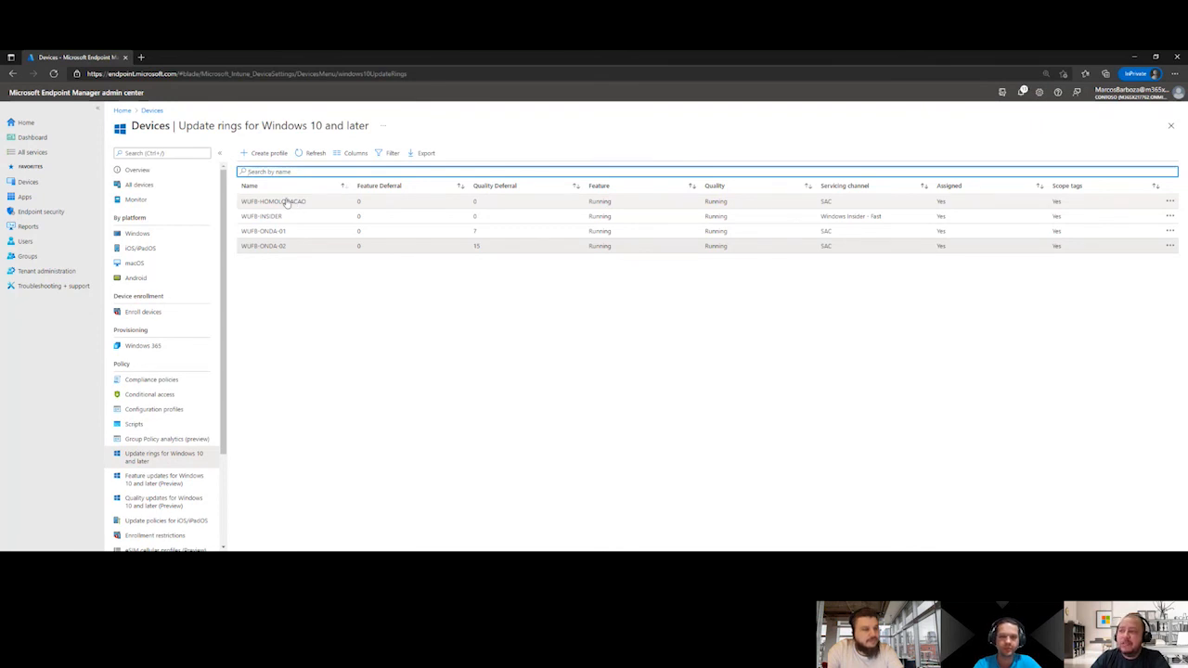
{"action": "left_click", "coordinate": [288, 202]}
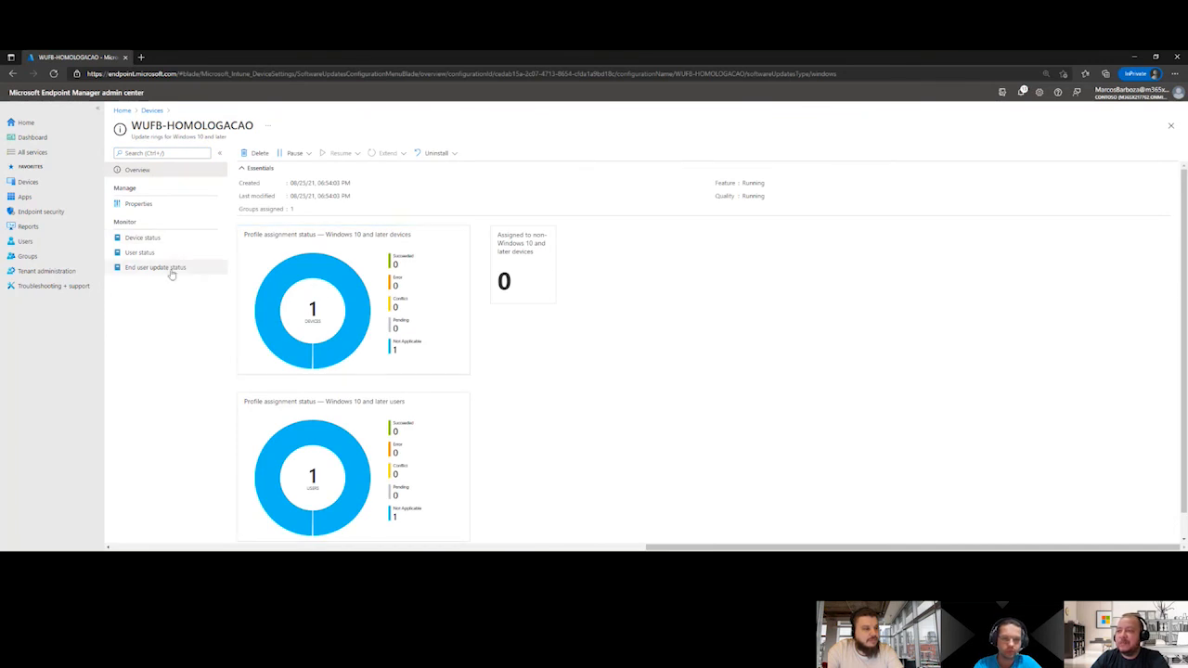
{"action": "left_click", "coordinate": [171, 271]}
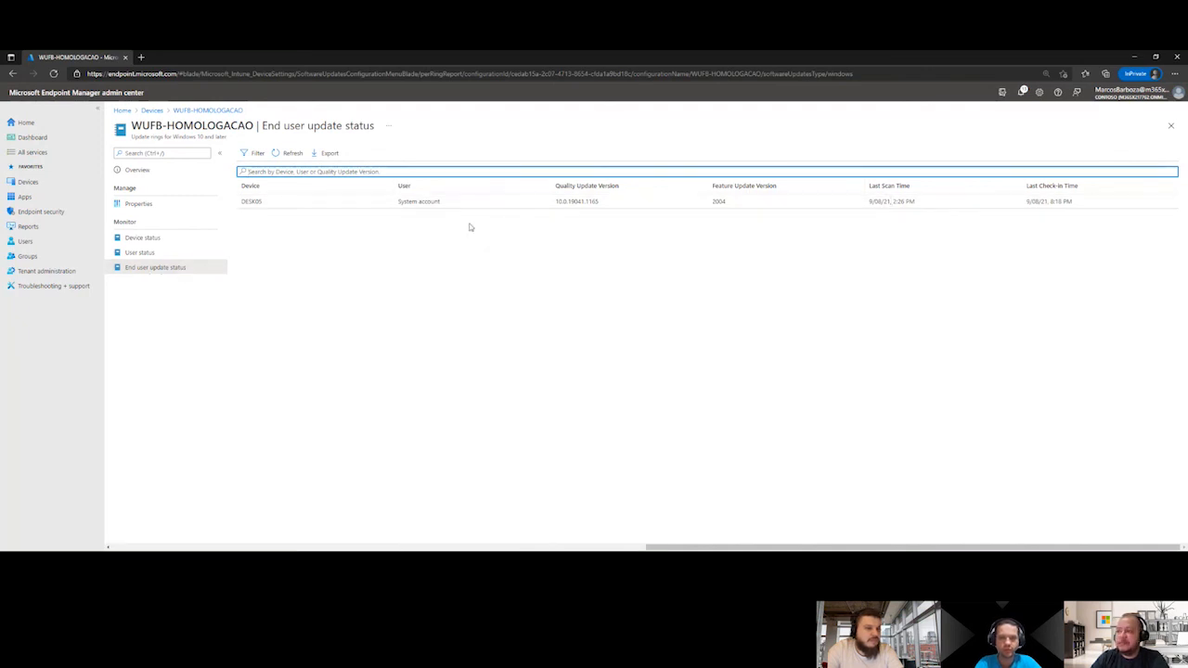
Review the automatic update behavior and active hours in the WUFB-HOMOLOGACAO ring's properties, and check its device status
{"action": "left_click", "coordinate": [135, 205]}
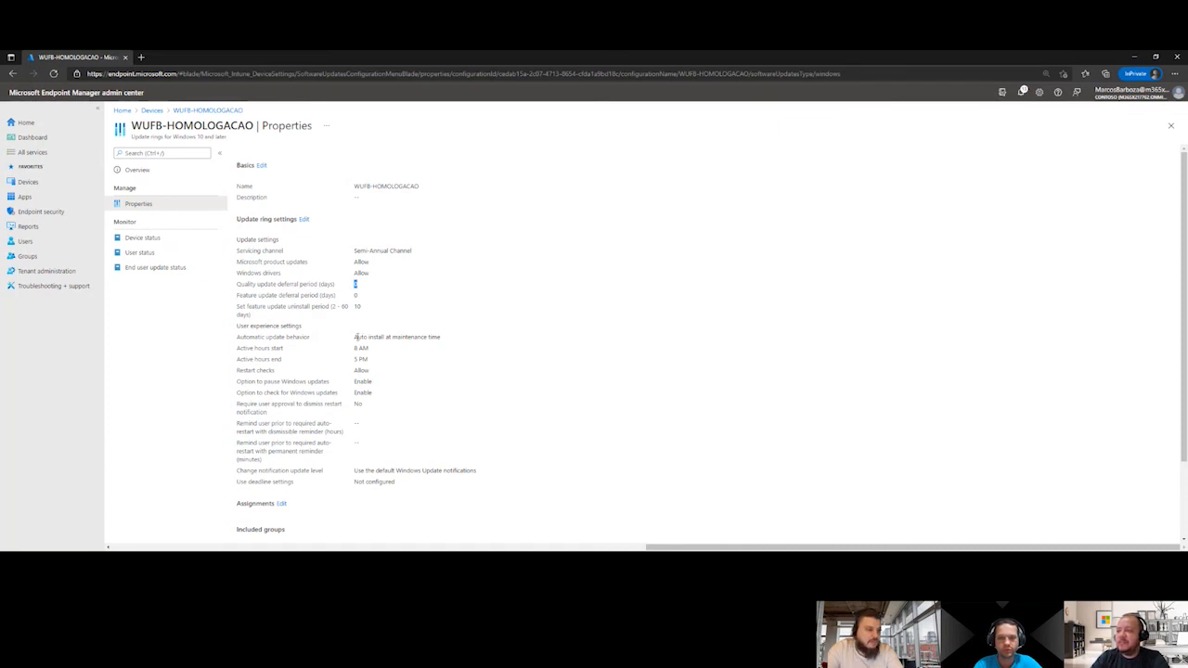
{"action": "left_click_drag", "start_coordinate": [354, 337], "coordinate": [441, 338]}
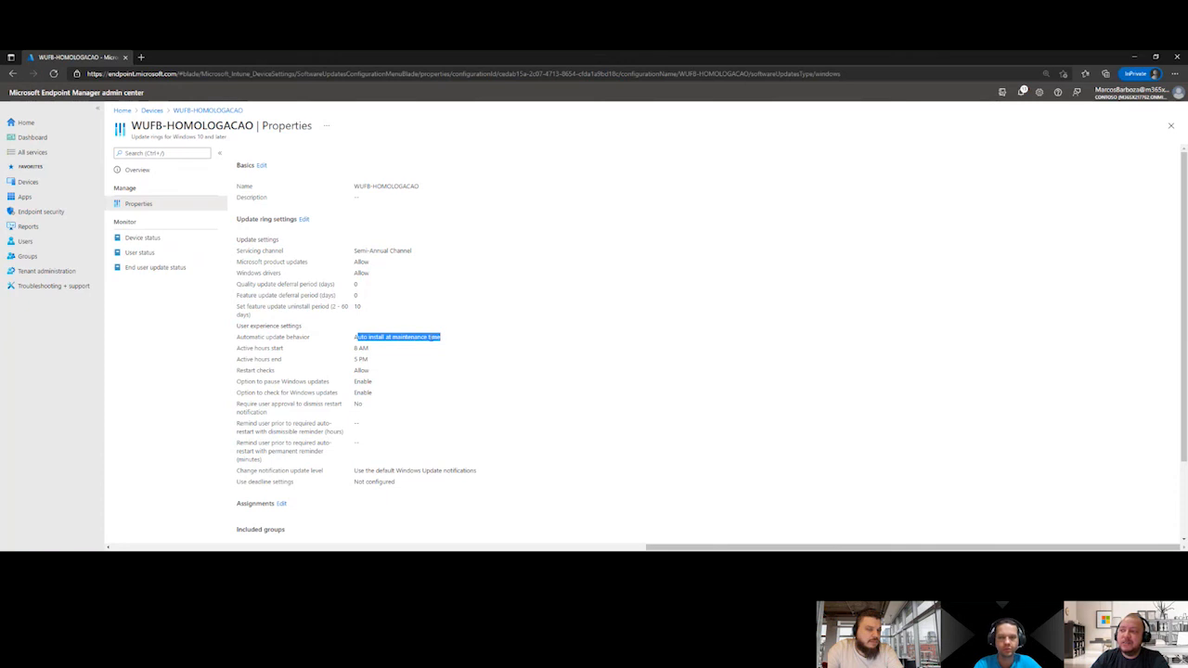
{"action": "left_click_drag", "start_coordinate": [366, 347], "coordinate": [366, 358]}
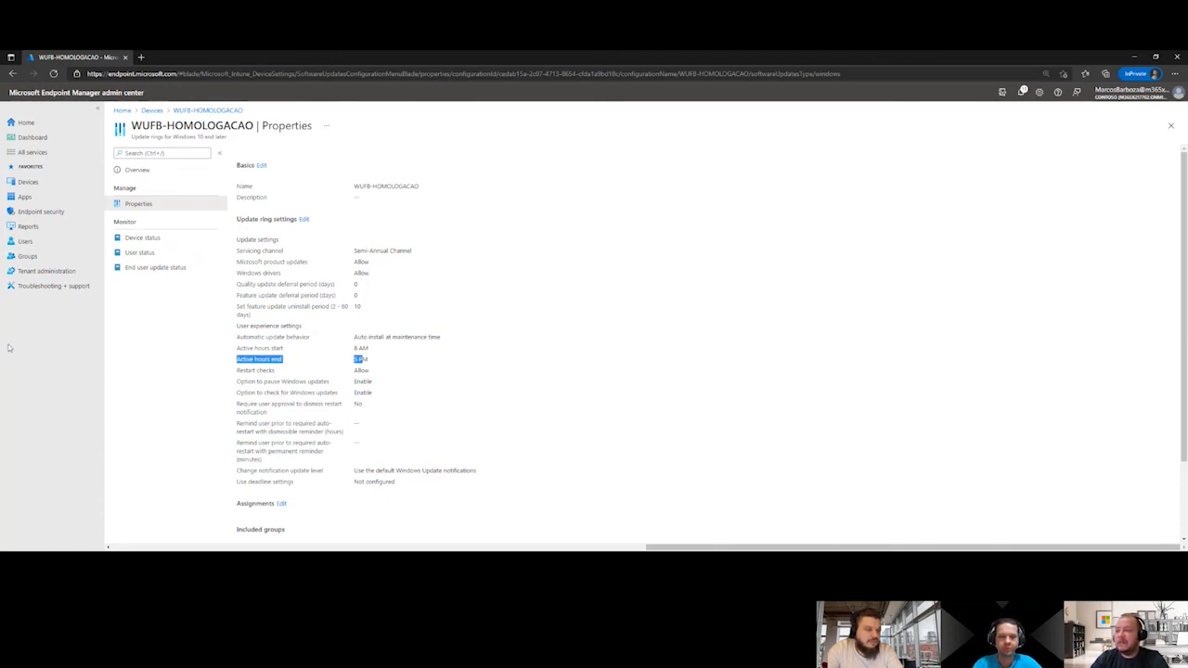
{"action": "left_click", "coordinate": [141, 237]}
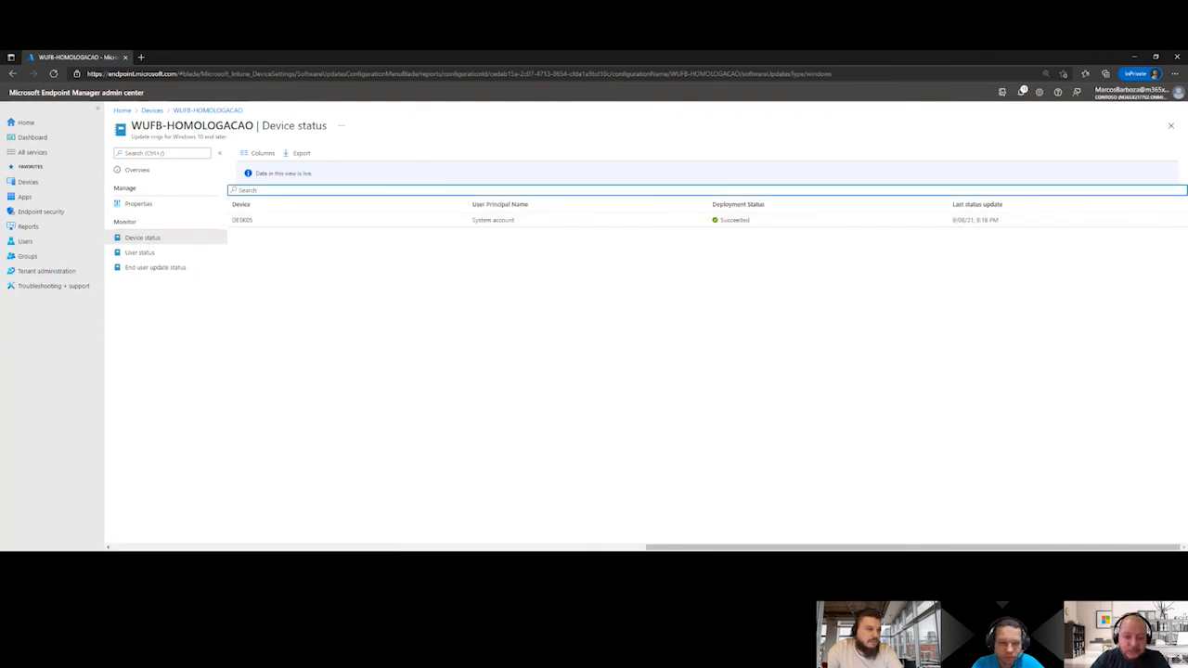
Switch to the DESK05 remote desktop session and check the pending updates in Windows Update
{"action": "key", "text": "alt+Tab"}
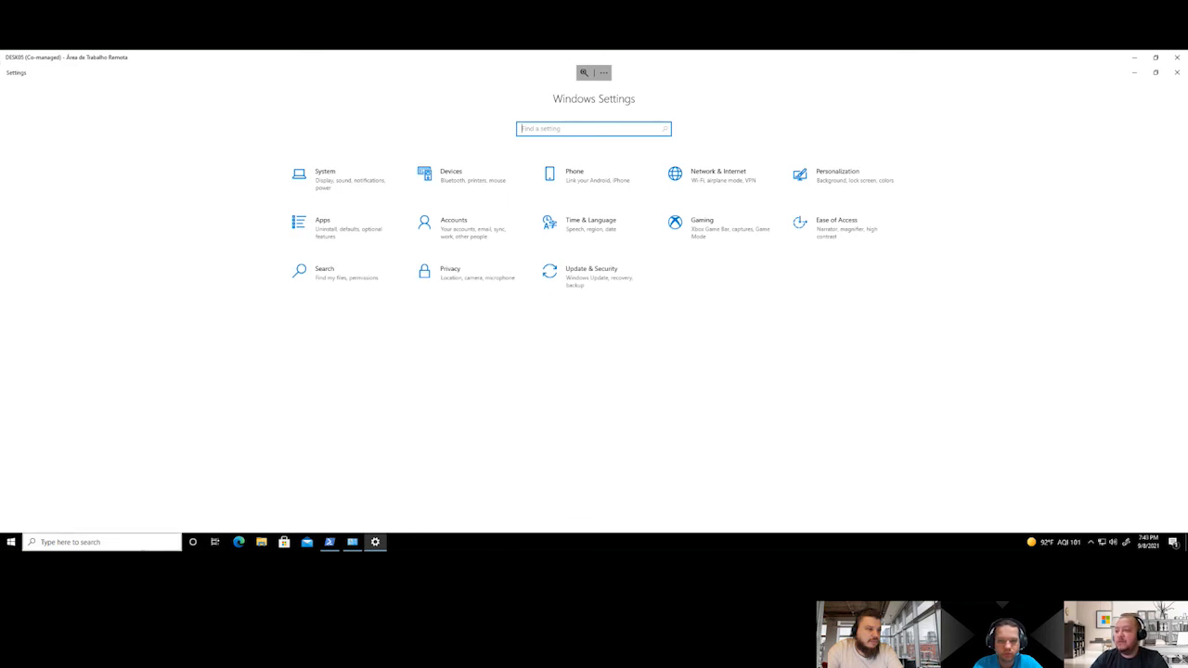
{"action": "left_click", "coordinate": [125, 543]}
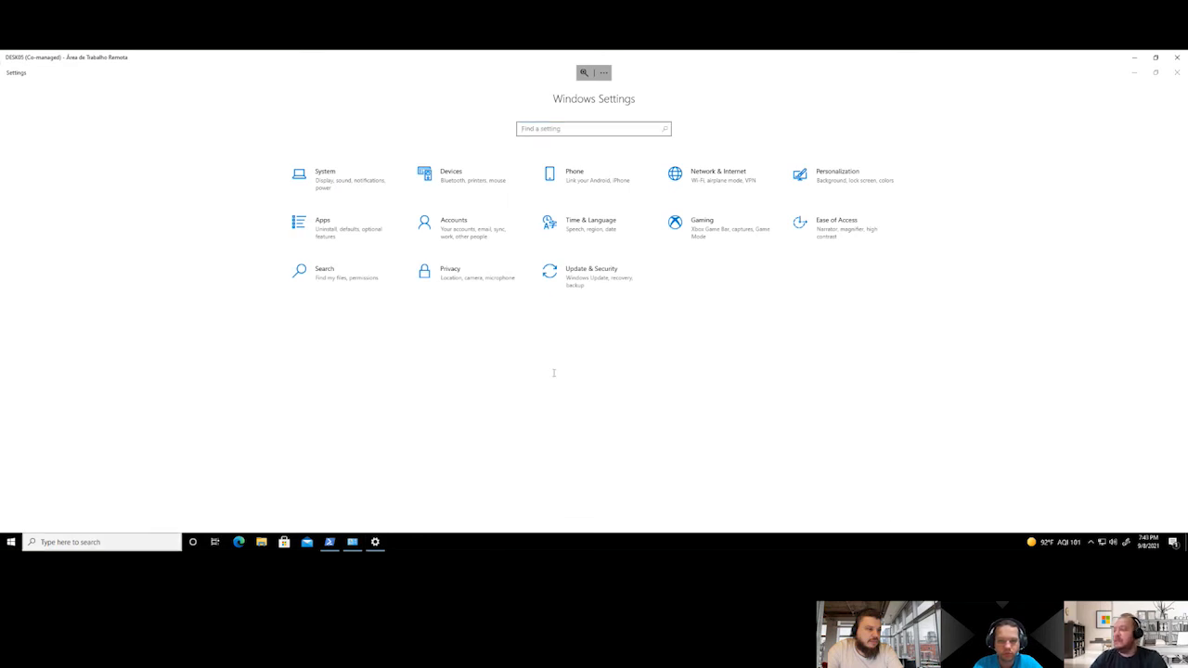
{"action": "left_click", "coordinate": [584, 282]}
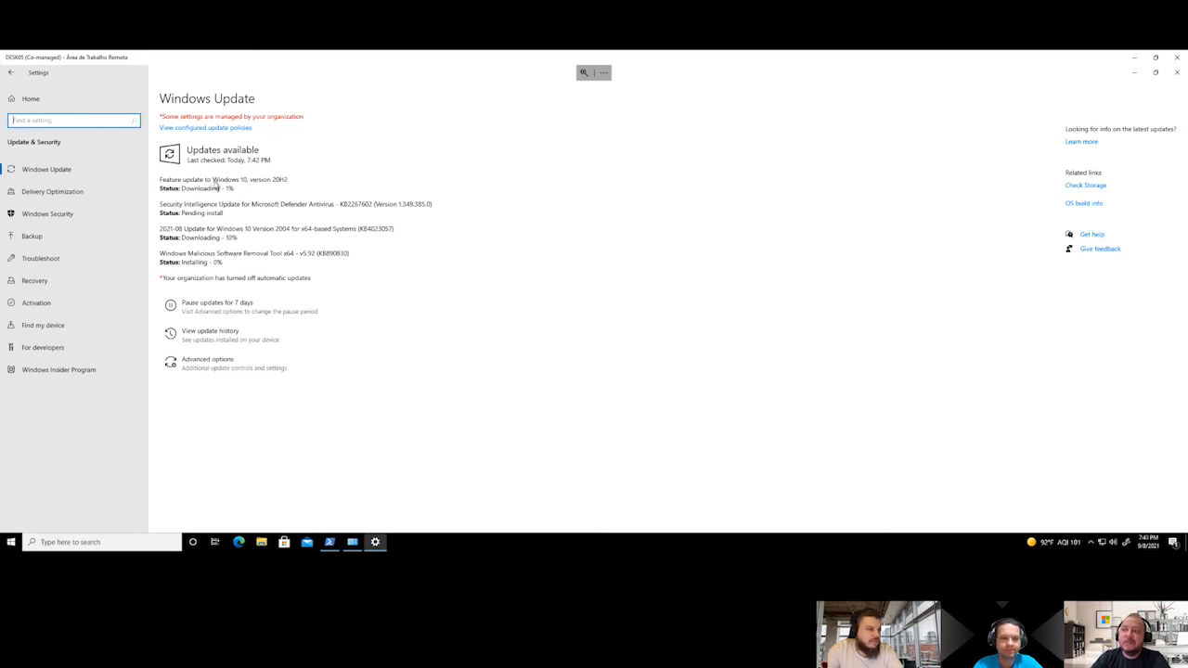
Run winver on DESK05 to compare the installed Windows version with the offered feature update, and close the version dialog
{"action": "left_click", "coordinate": [10, 542]}
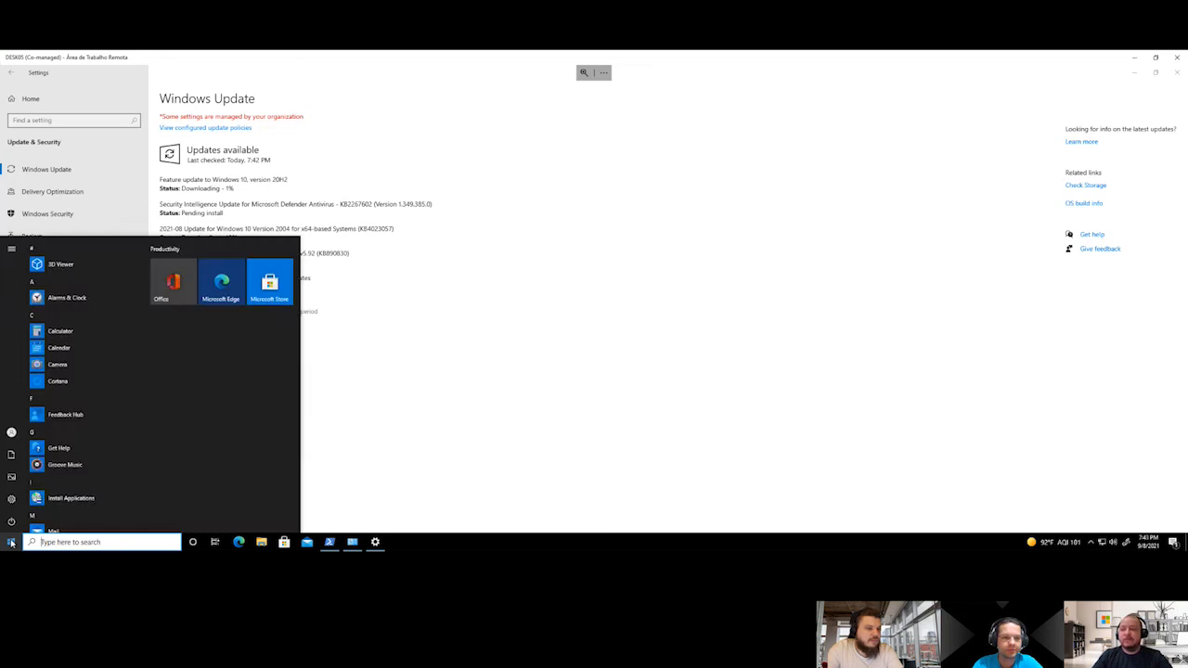
{"action": "type", "text": "winver"}
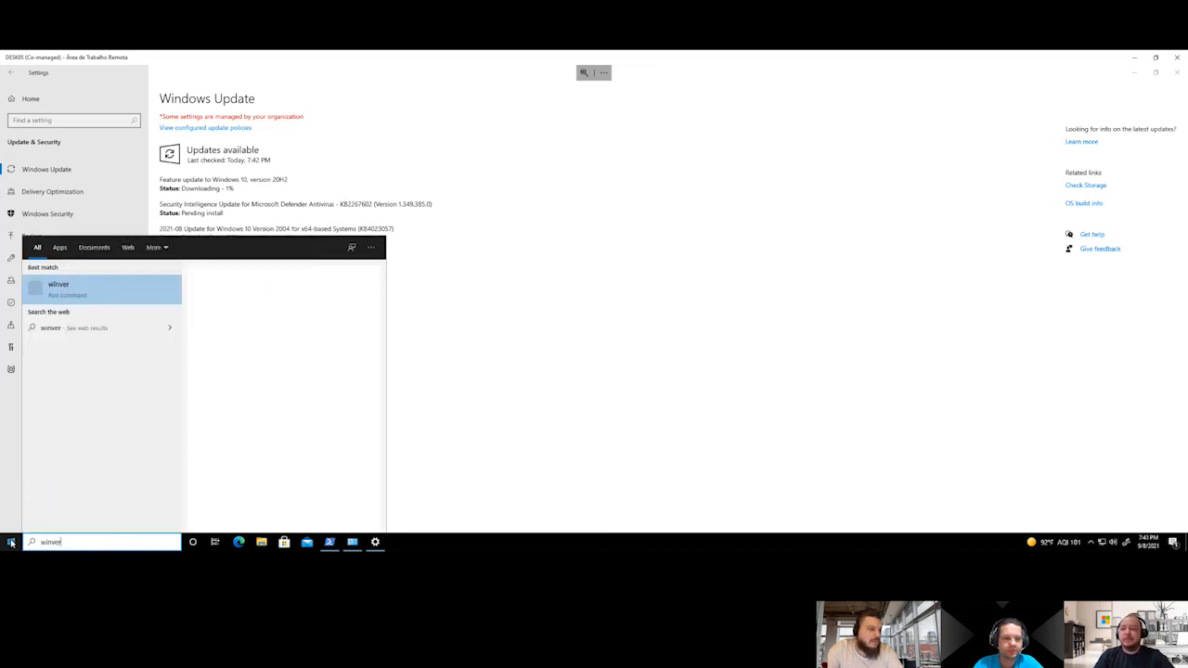
{"action": "key", "text": "Return"}
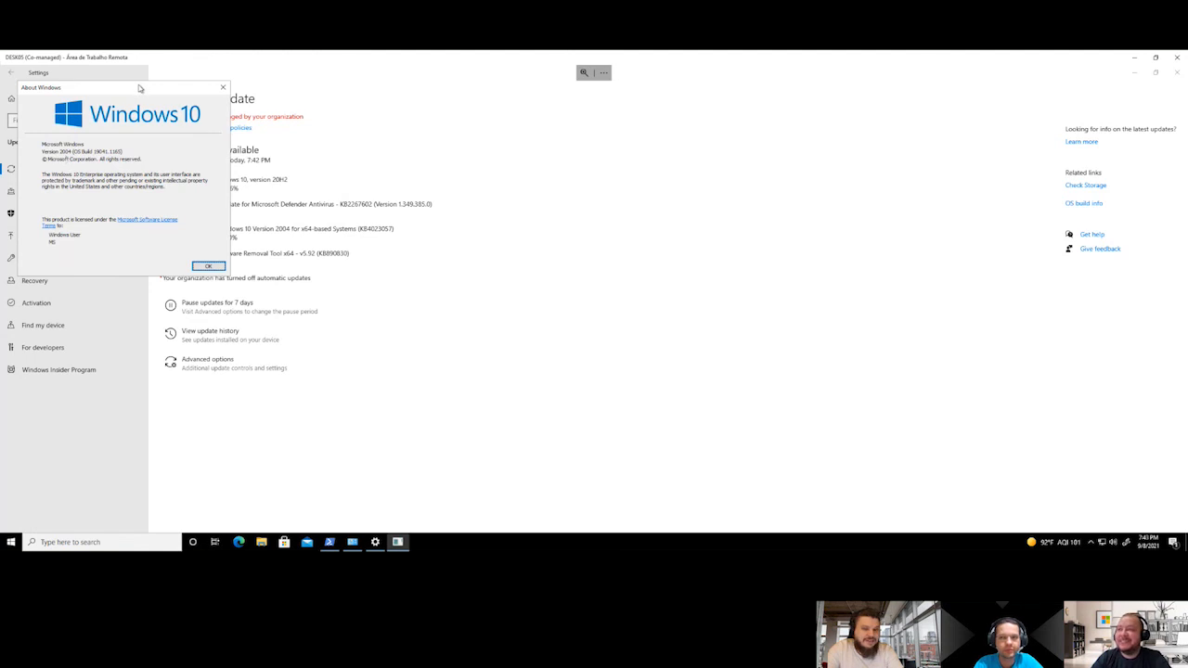
{"action": "left_click_drag", "start_coordinate": [173, 120], "coordinate": [469, 248]}
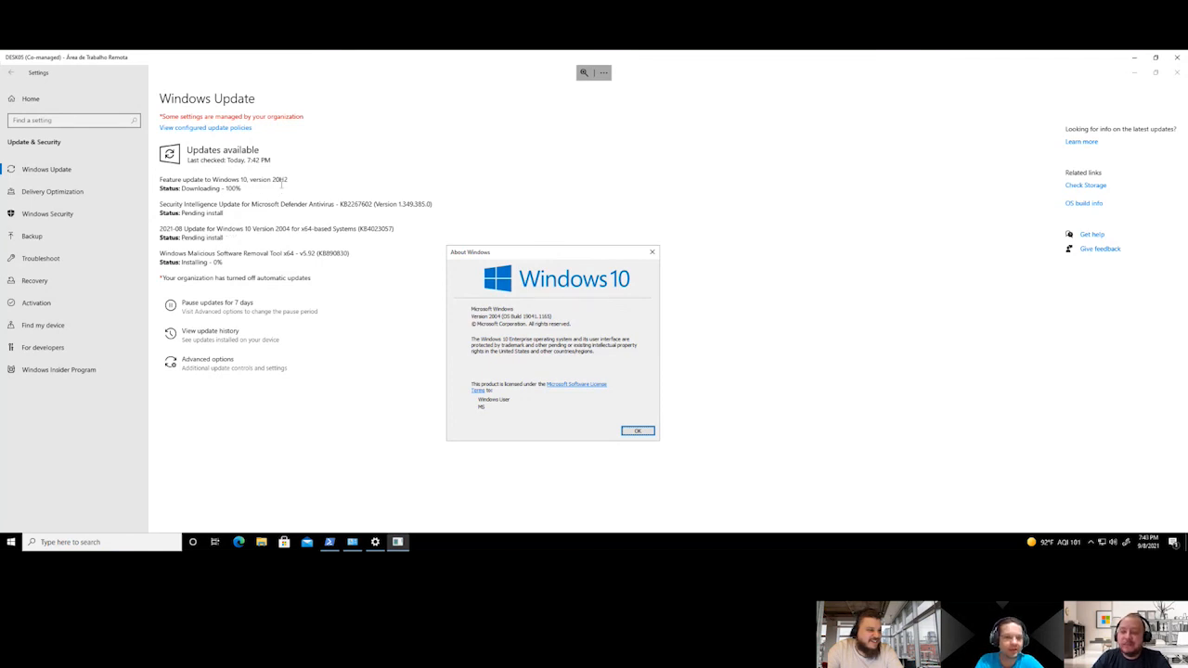
{"action": "left_click", "coordinate": [639, 432]}
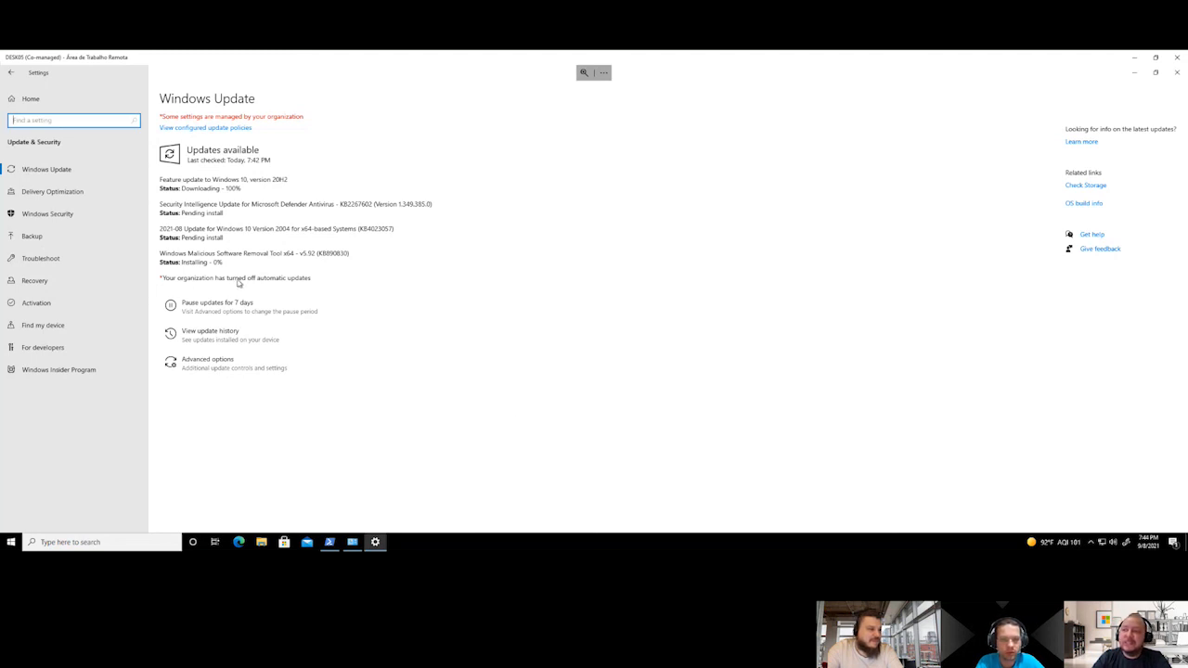
Review the configured update policies set on DESK05, close Settings, and minimize the remote session without disconnecting it
{"action": "left_click", "coordinate": [234, 128]}
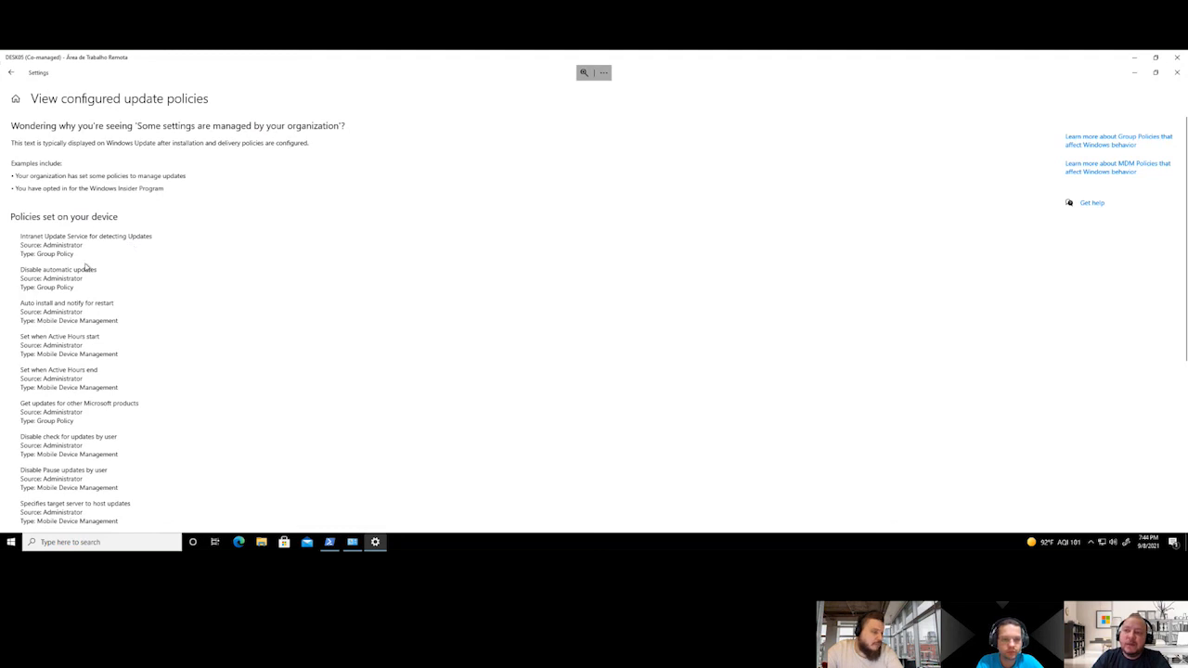
{"action": "scroll", "coordinate": [86, 267], "scroll_direction": "down", "scroll_amount": 1}
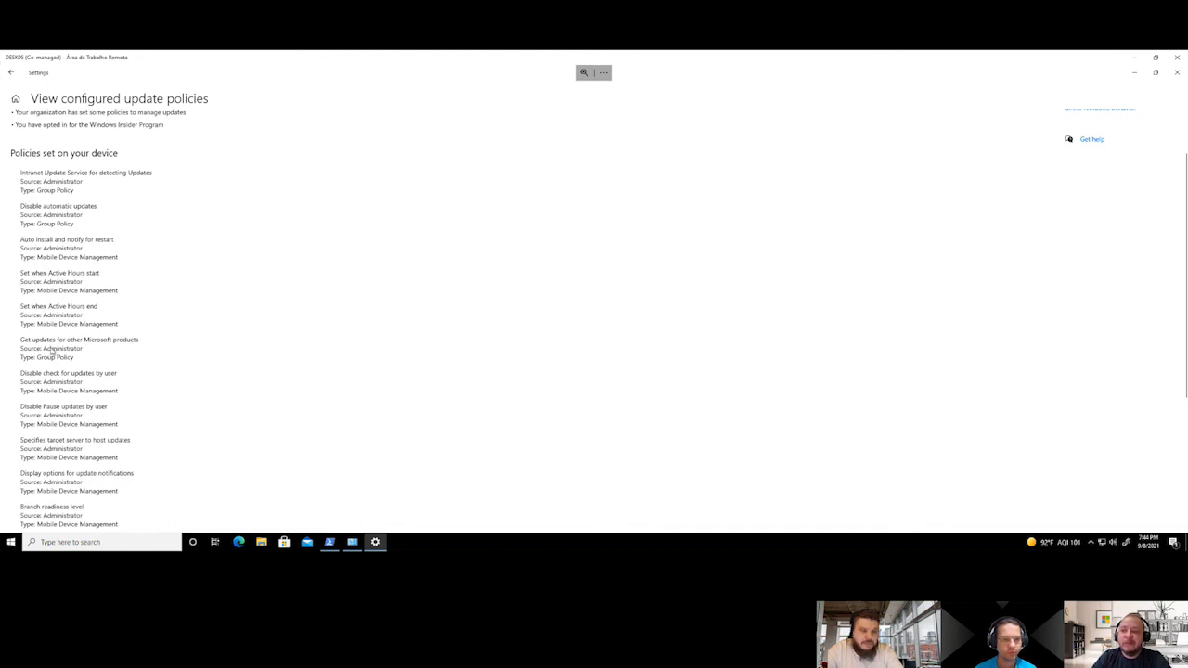
{"action": "scroll", "coordinate": [53, 350], "scroll_direction": "down", "scroll_amount": 1}
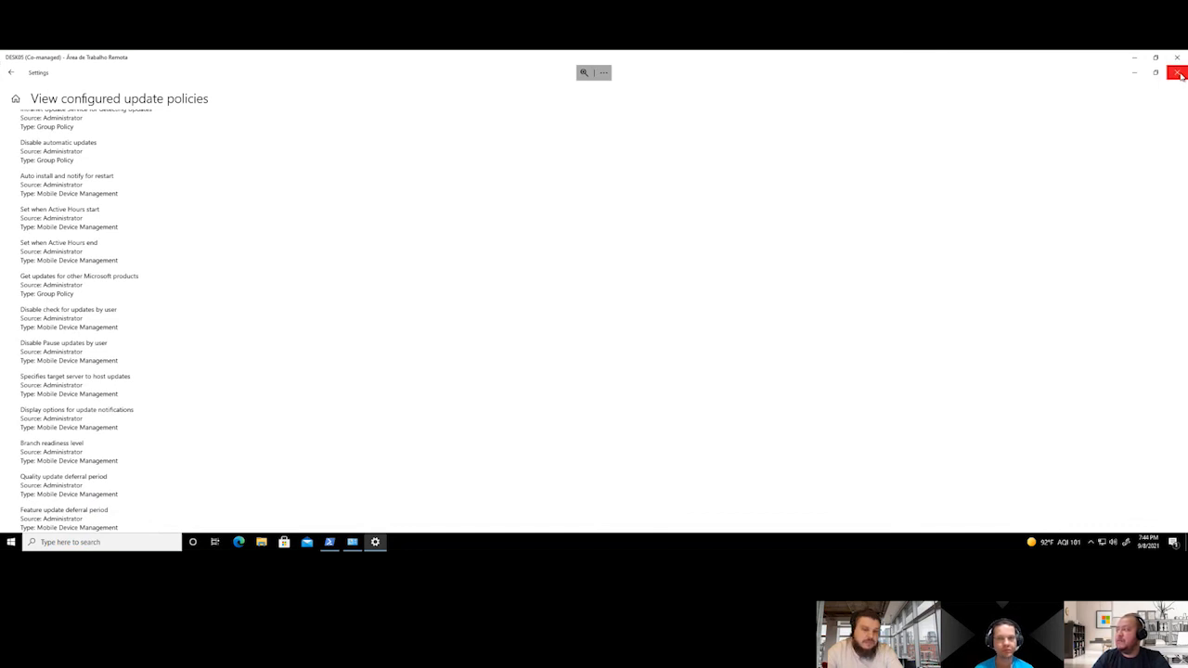
{"action": "left_click", "coordinate": [1177, 72]}
{"action": "left_click", "coordinate": [1178, 58]}
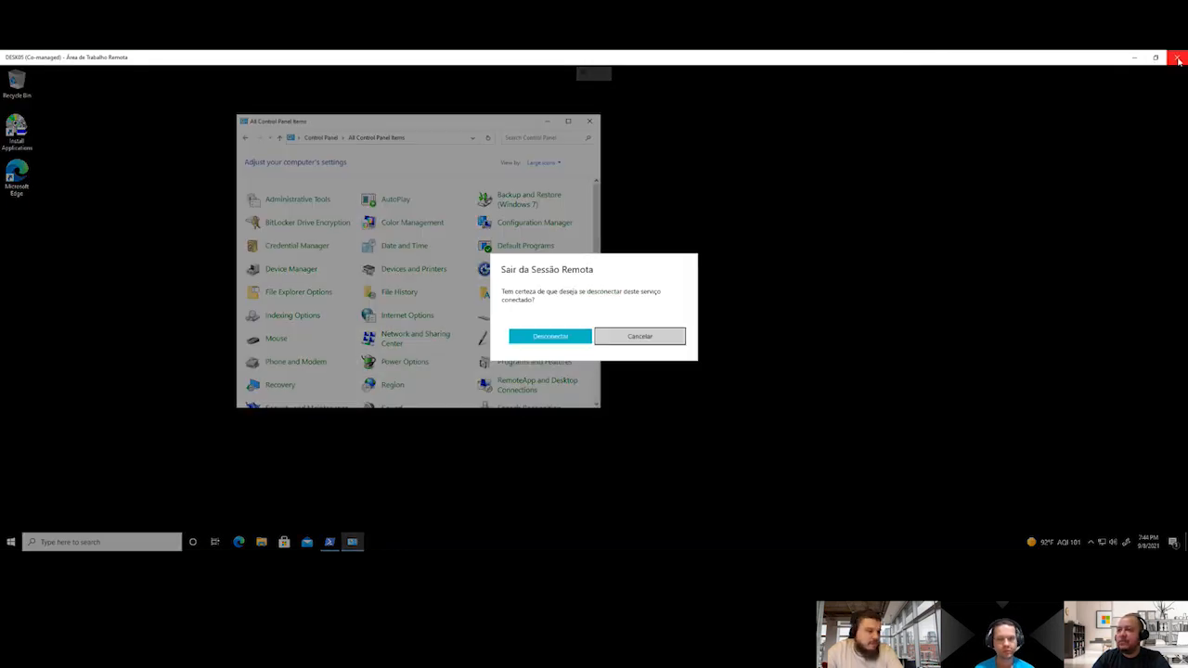
{"action": "left_click", "coordinate": [647, 336]}
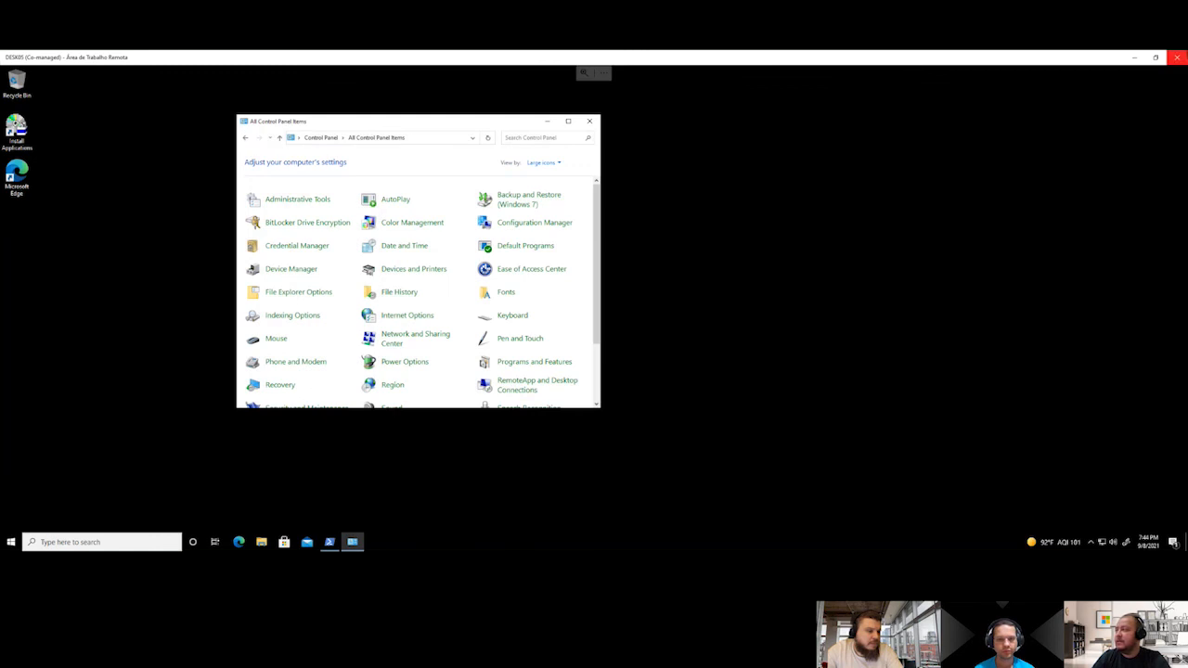
{"action": "left_click", "coordinate": [1133, 58]}
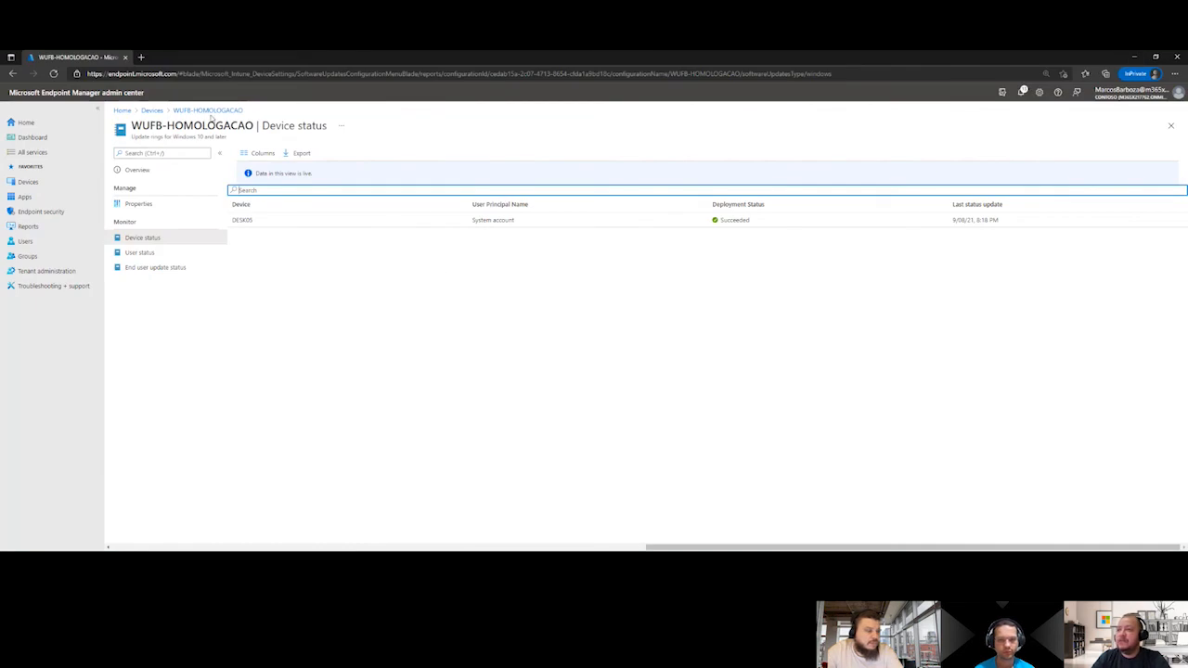
Open the WUFB-ONDA-02 update ring and check its device status and quality update deferral period
{"action": "left_click", "coordinate": [148, 111]}
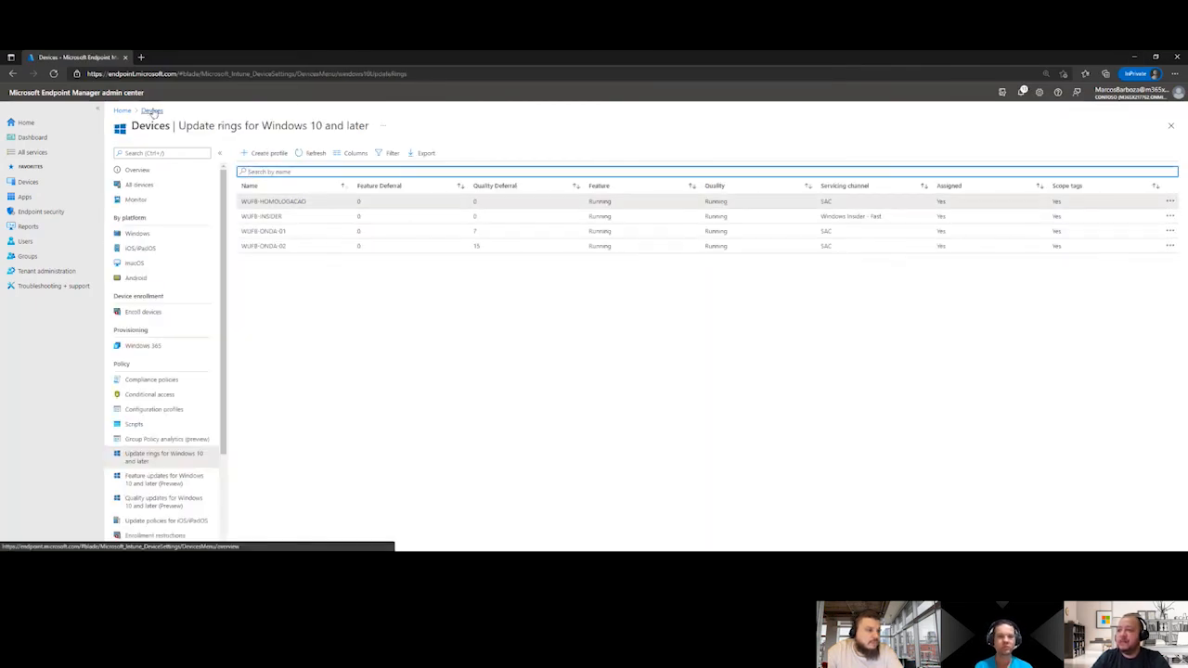
{"action": "left_click", "coordinate": [274, 246]}
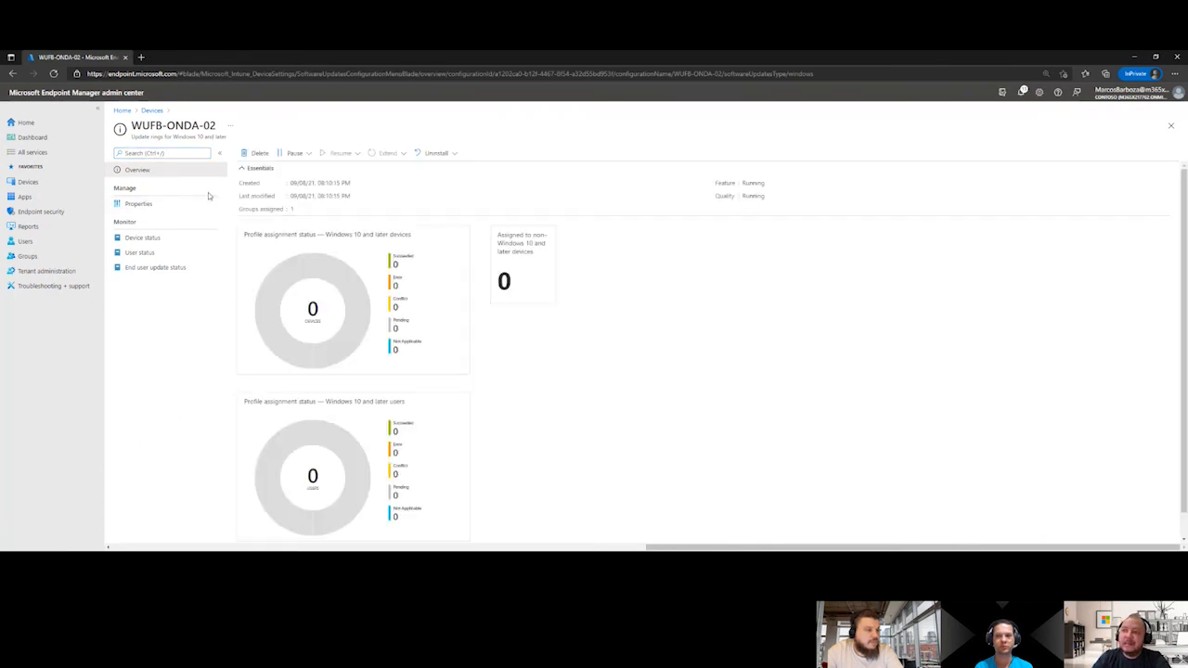
{"action": "left_click", "coordinate": [151, 240]}
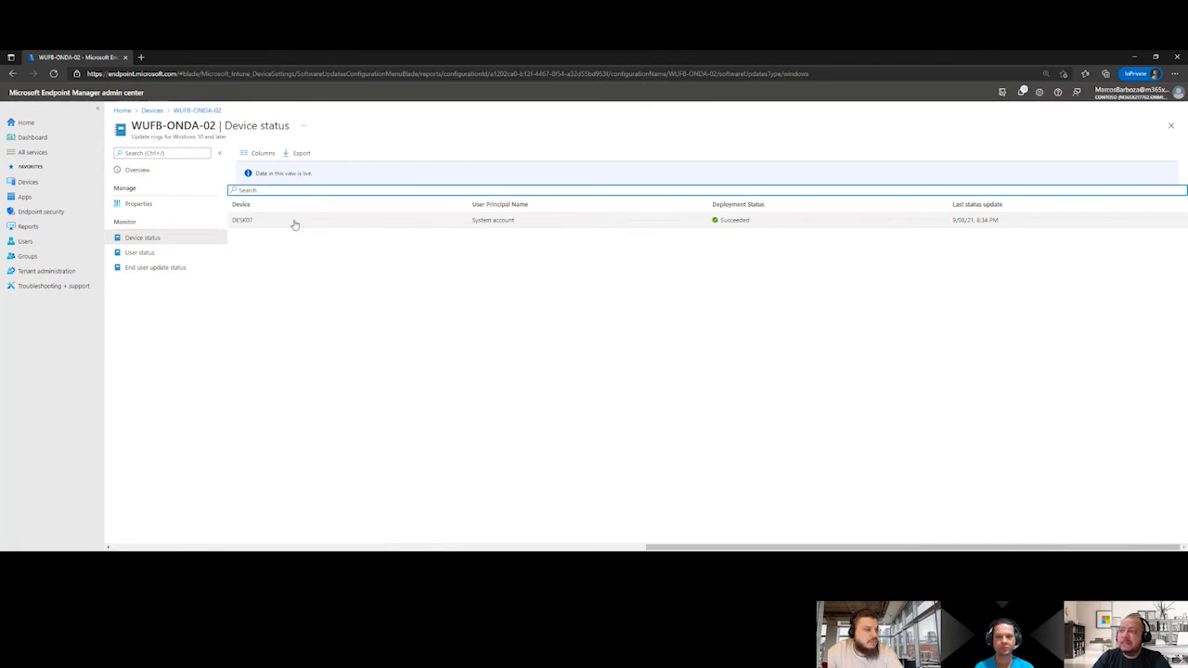
{"action": "left_click", "coordinate": [144, 205]}
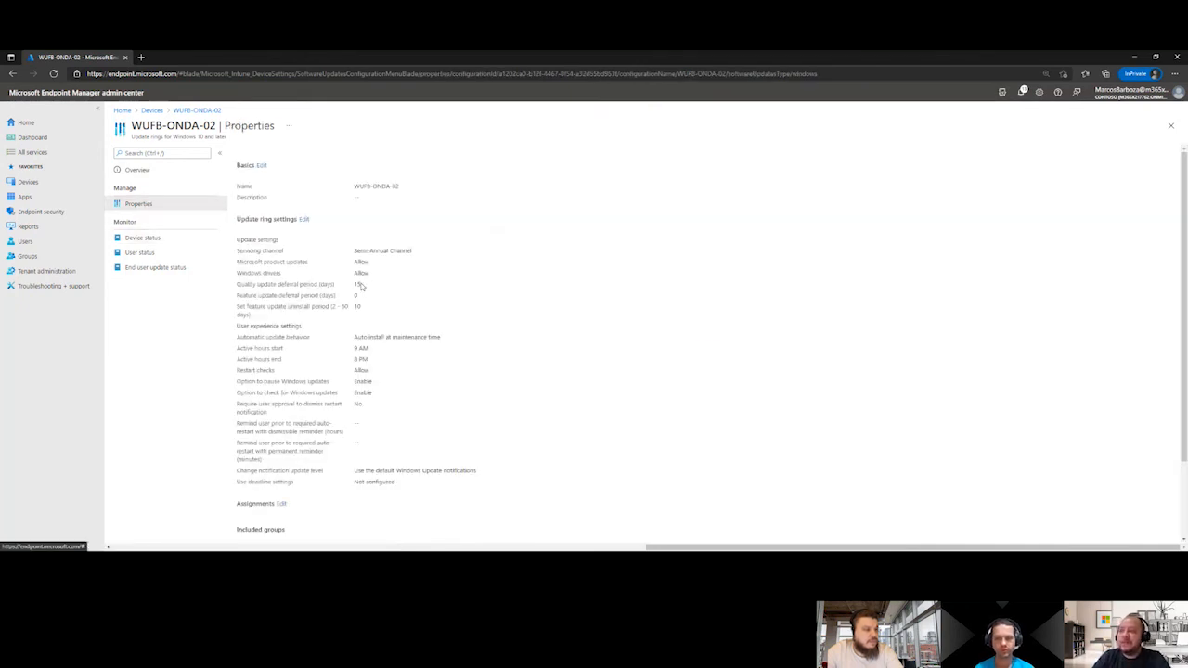
{"action": "left_click_drag", "start_coordinate": [361, 287], "coordinate": [351, 287]}
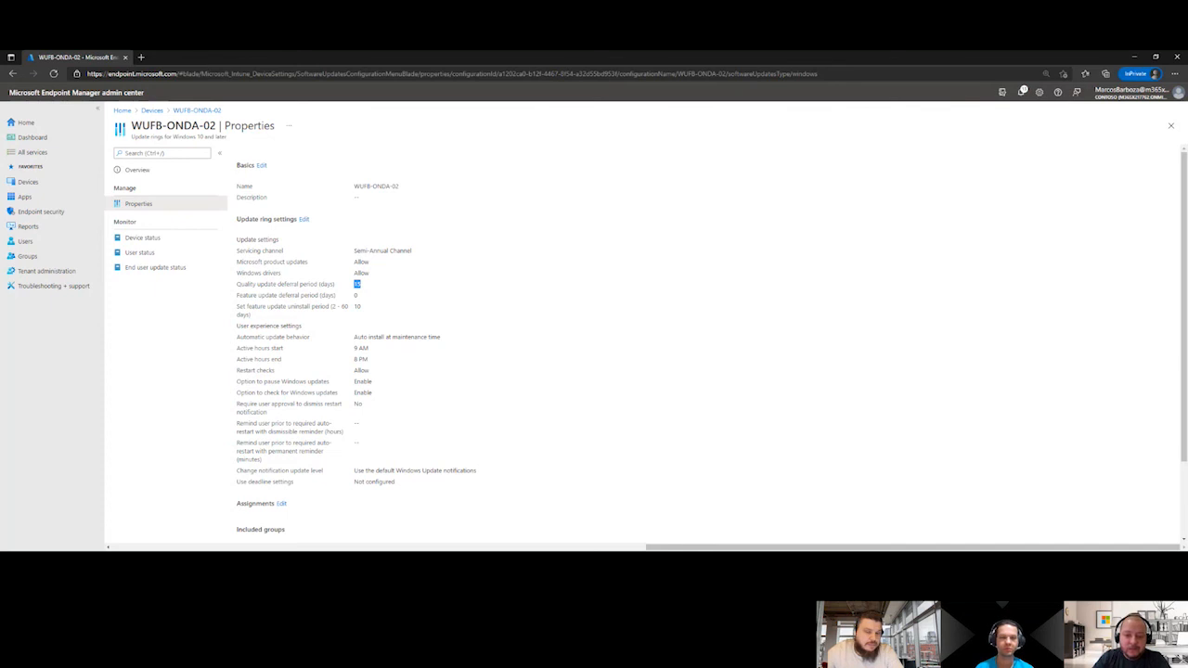
Switch to the DESK07 remote session and check the update deferral settings in Windows Update's advanced options
{"action": "key", "text": "alt+Tab"}
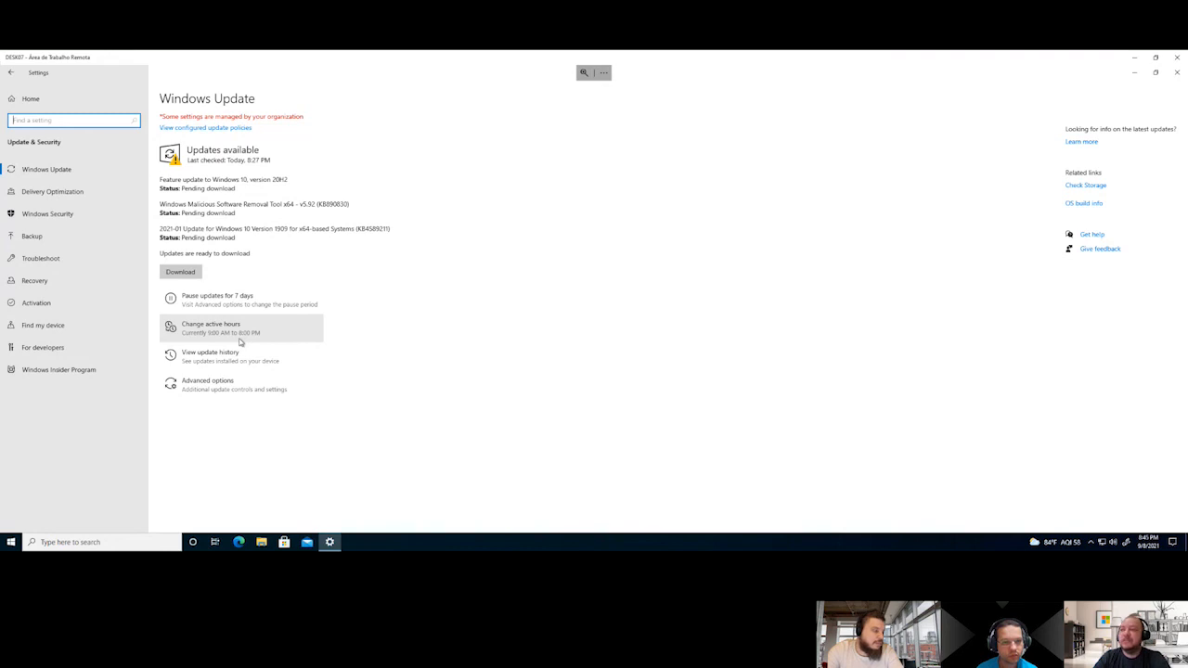
{"action": "left_click", "coordinate": [207, 388]}
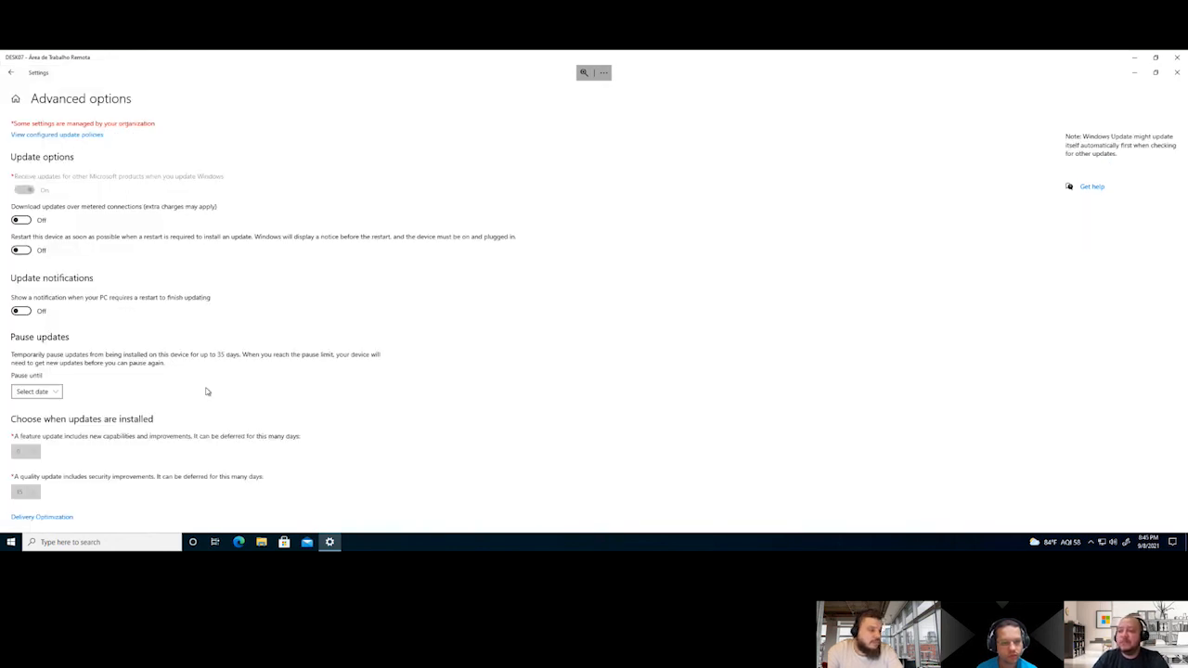
{"action": "scroll", "coordinate": [139, 423], "scroll_direction": "down", "scroll_amount": 1}
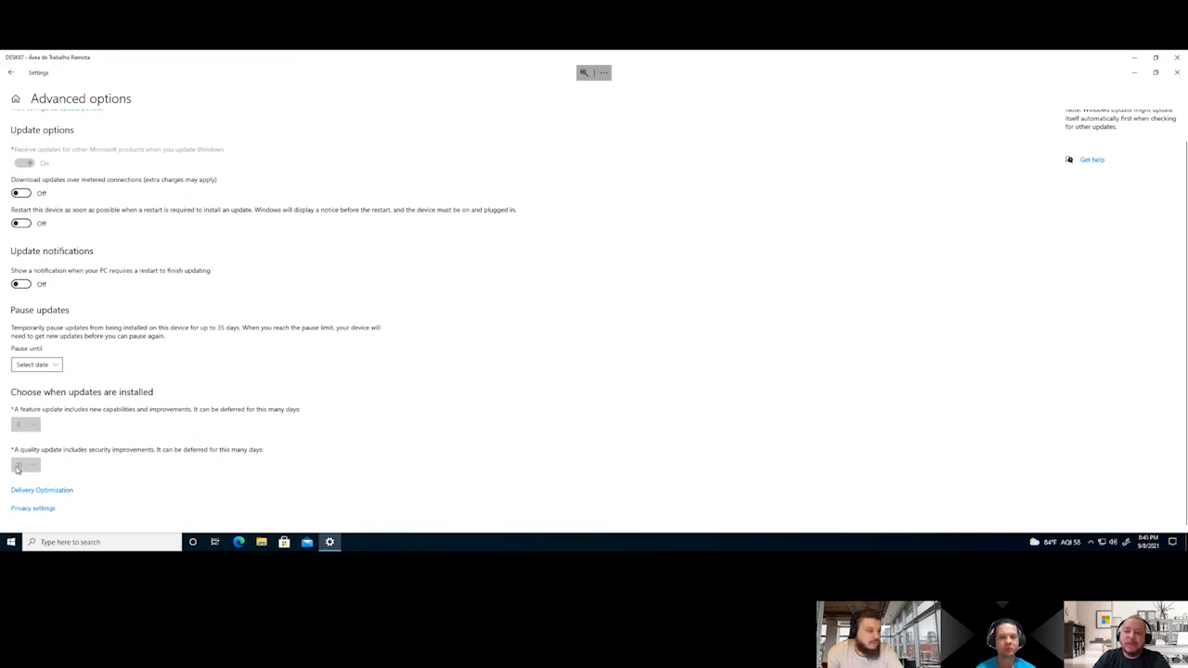
{"action": "left_click", "coordinate": [12, 73]}
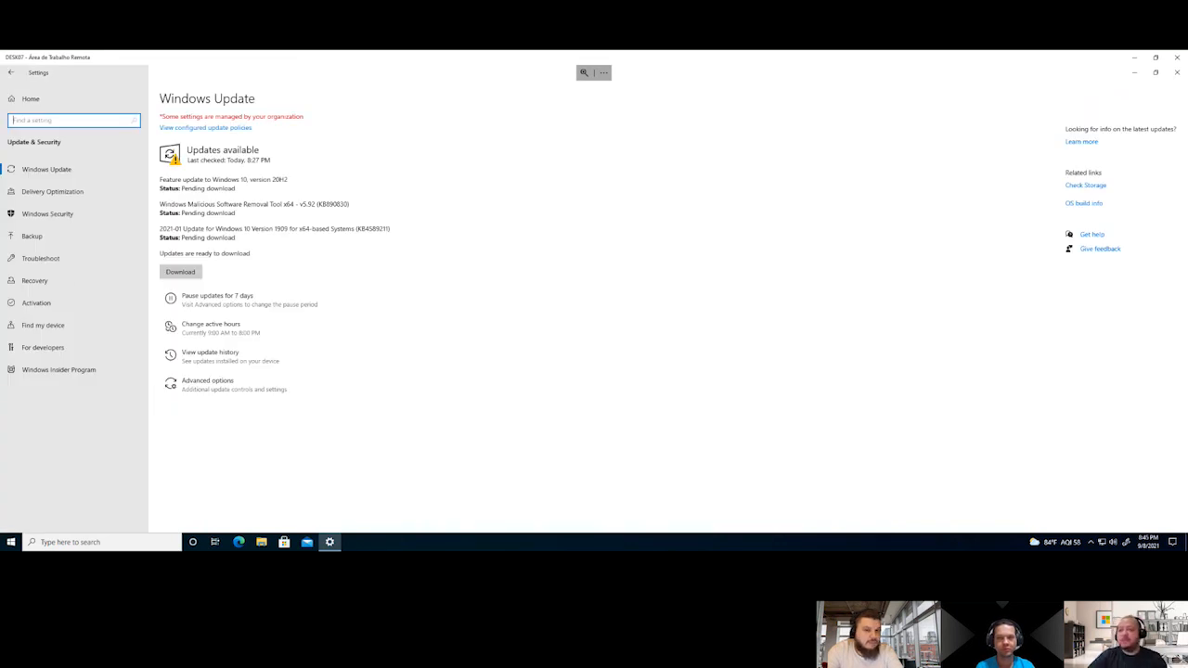
Open an administrator Windows PowerShell window on DESK07 and maximize it
{"action": "right_click", "coordinate": [10, 541]}
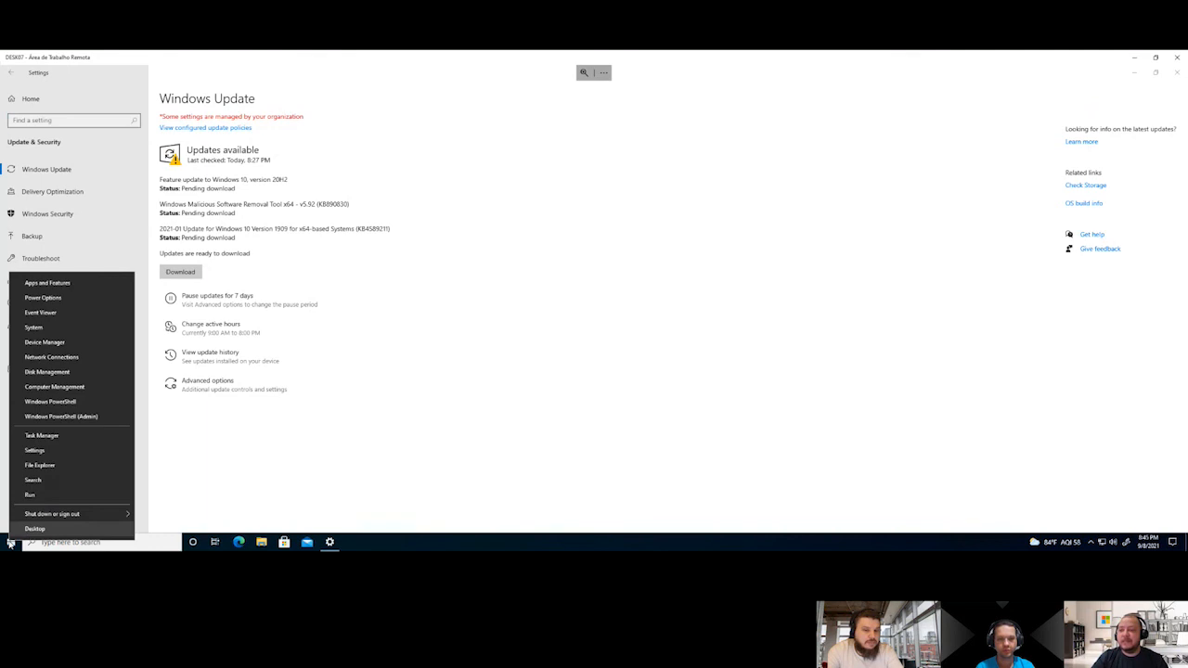
{"action": "left_click", "coordinate": [60, 416]}
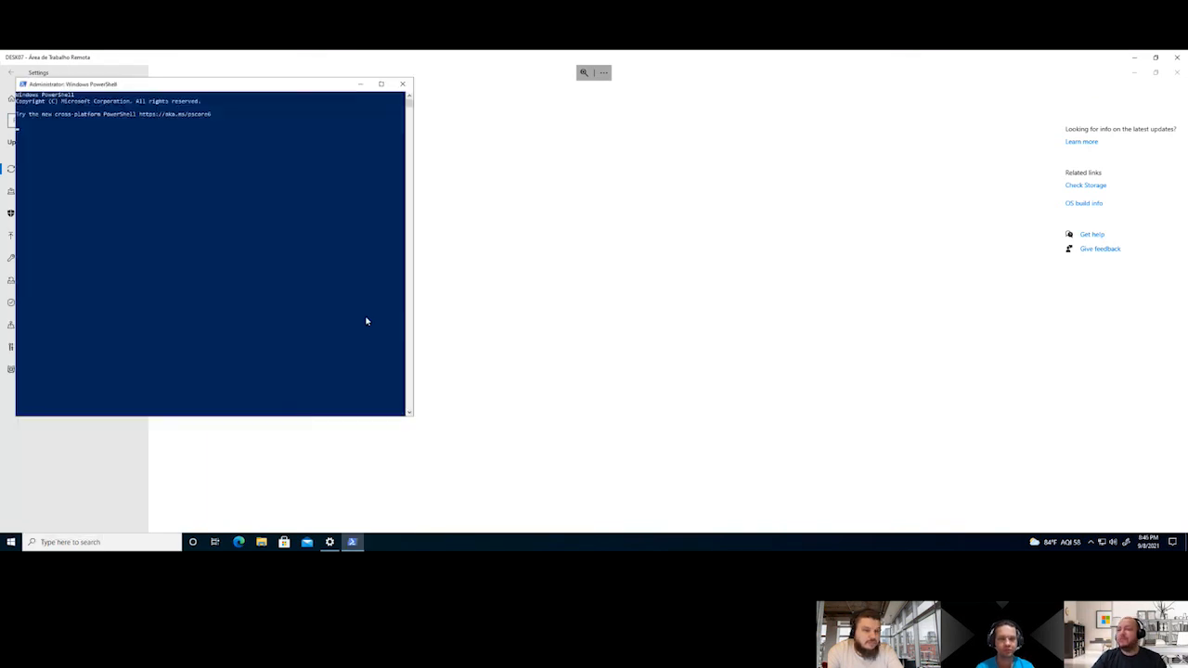
{"action": "double_click", "coordinate": [208, 87]}
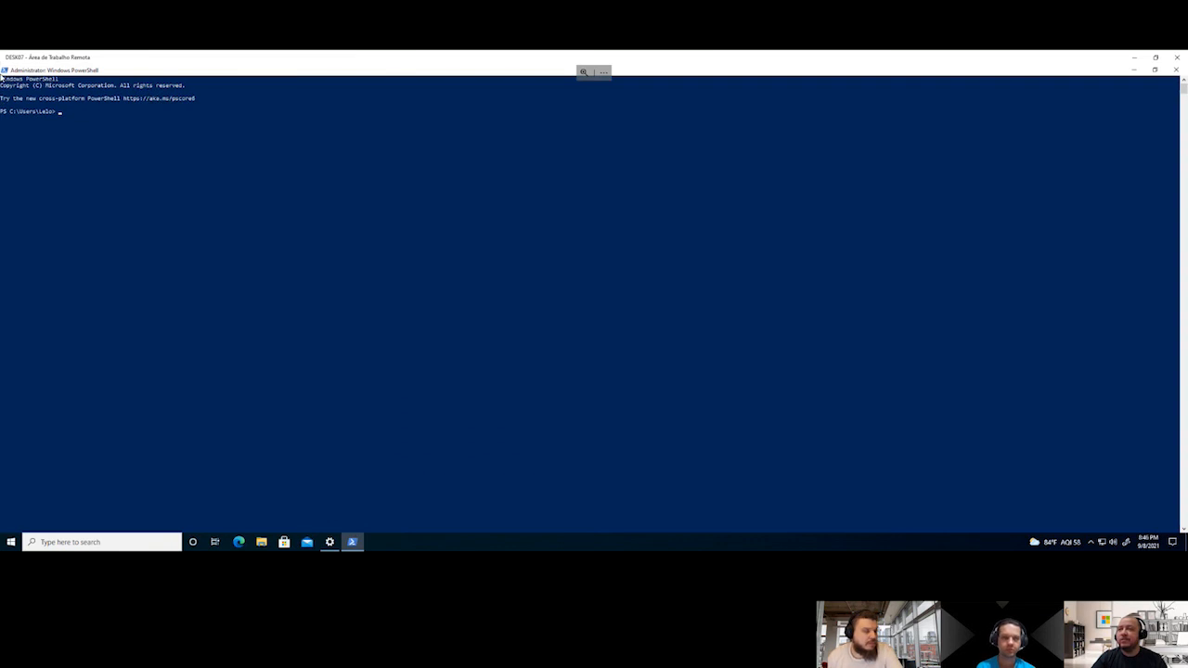
{"action": "left_click", "coordinate": [583, 73]}
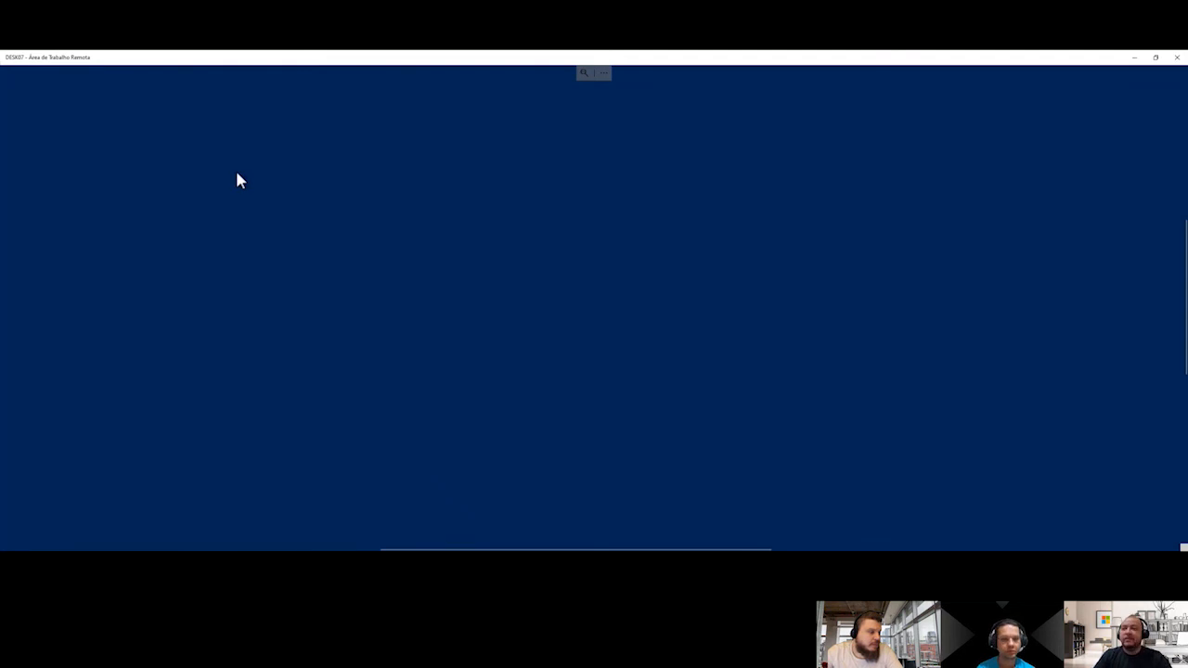
{"action": "left_click", "coordinate": [1177, 58]}
{"action": "left_click", "coordinate": [626, 332]}
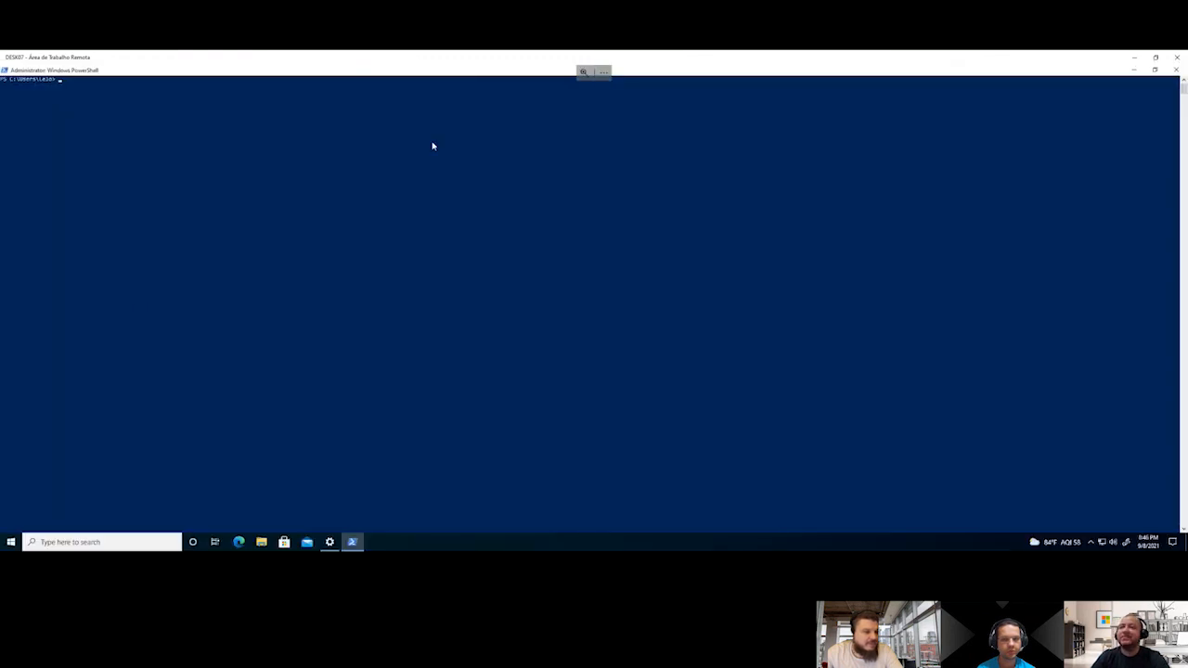
Set the PowerShell window's font size to 28 in its properties
{"action": "left_click", "coordinate": [6, 71]}
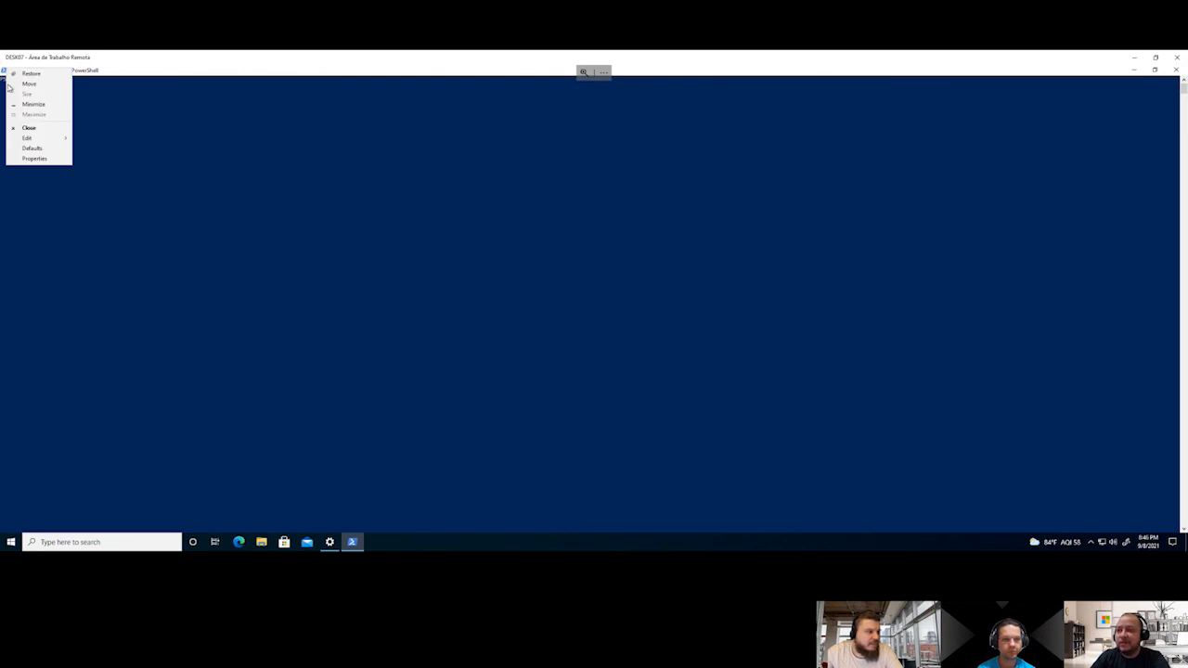
{"action": "left_click", "coordinate": [42, 160]}
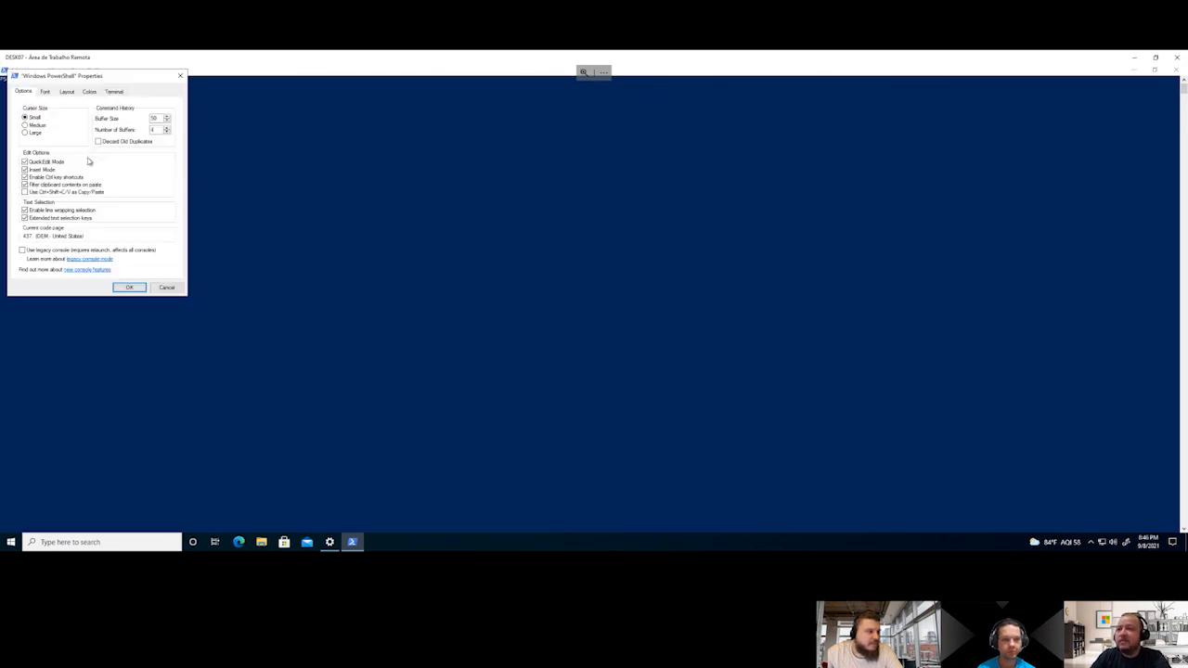
{"action": "left_click", "coordinate": [46, 92]}
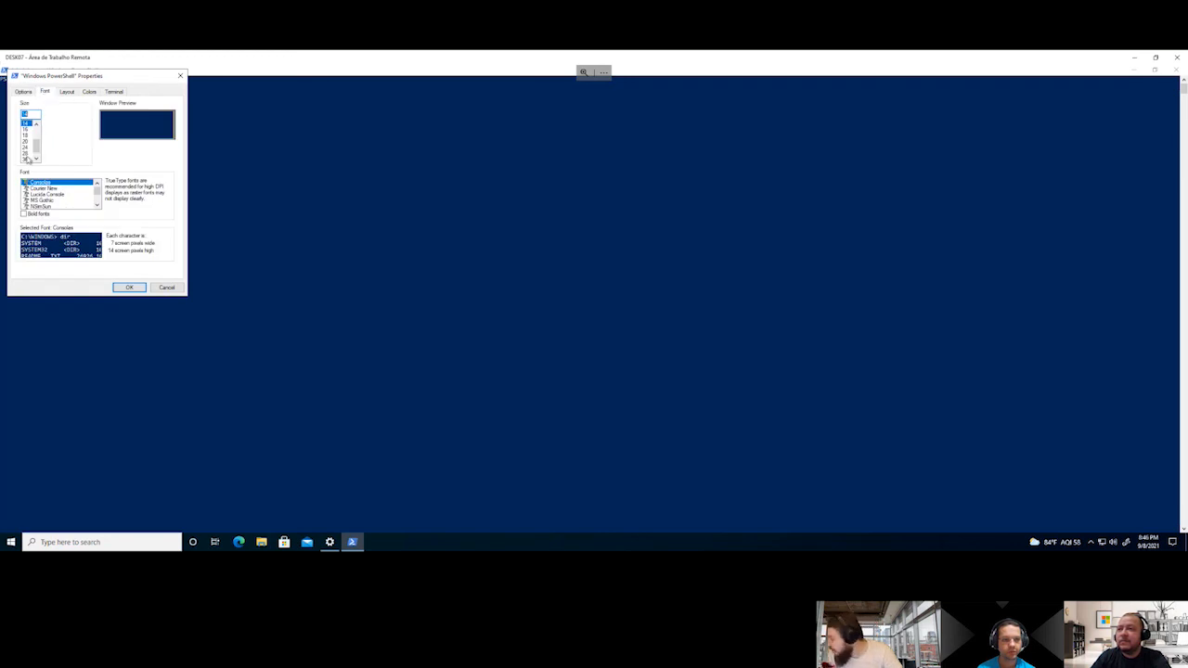
{"action": "left_click", "coordinate": [26, 153]}
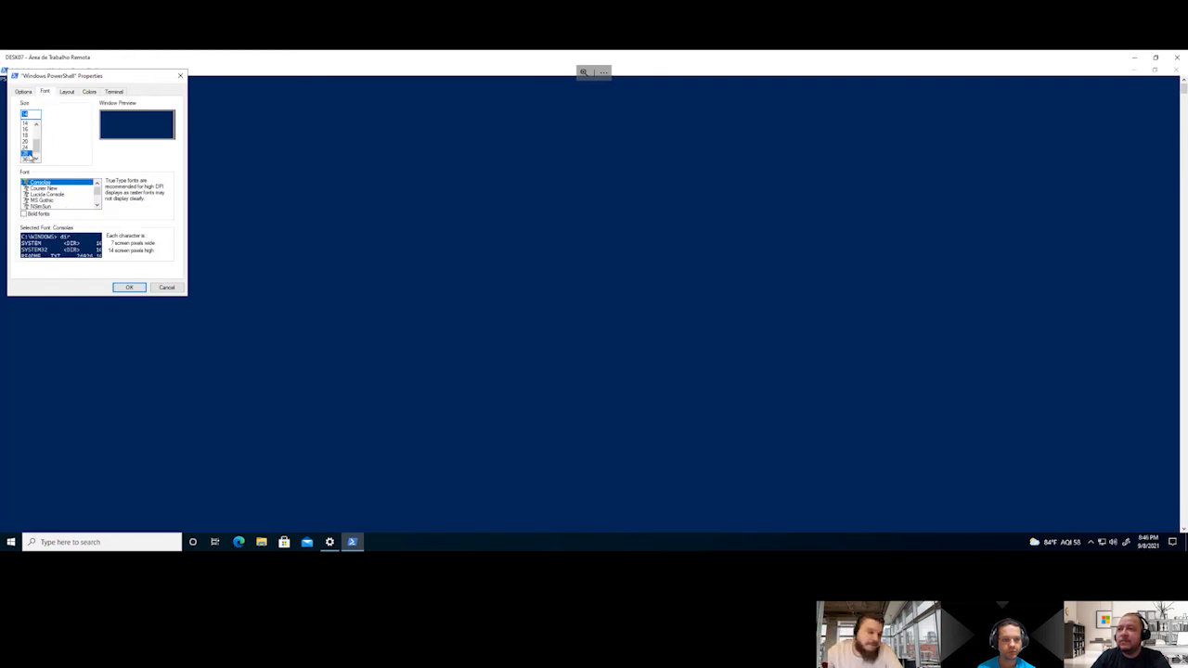
{"action": "left_click", "coordinate": [124, 289]}
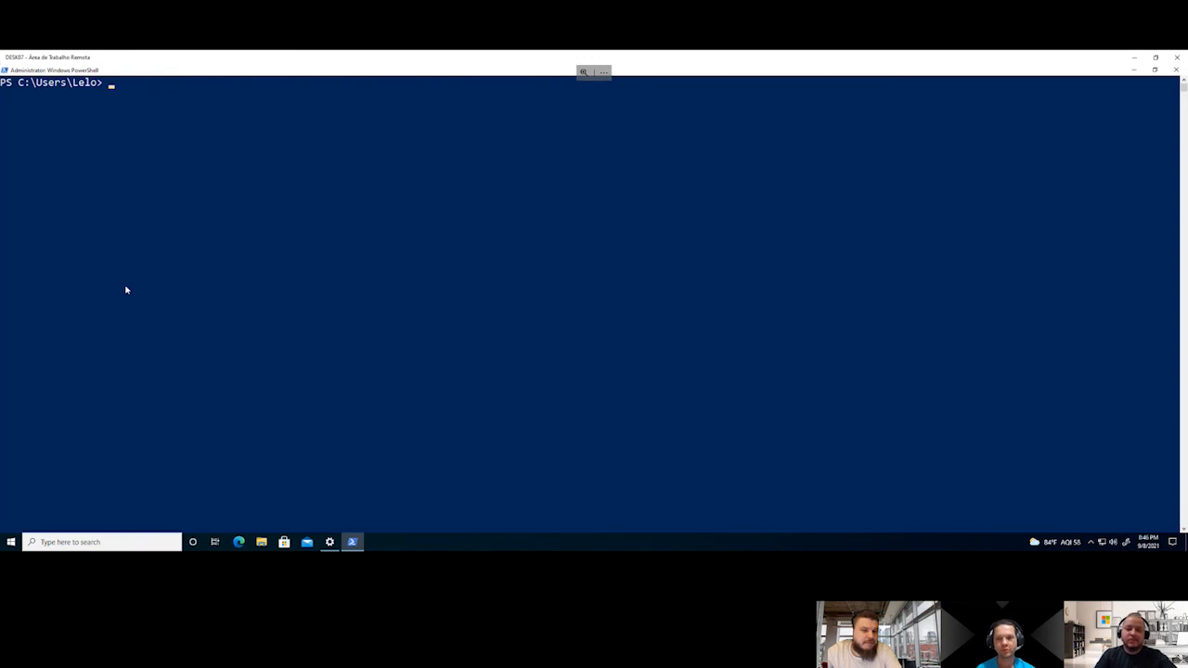
Run Get-WindowsUpdateLog in PowerShell to generate the WindowsUpdate.log file
{"action": "type", "text": "get"}
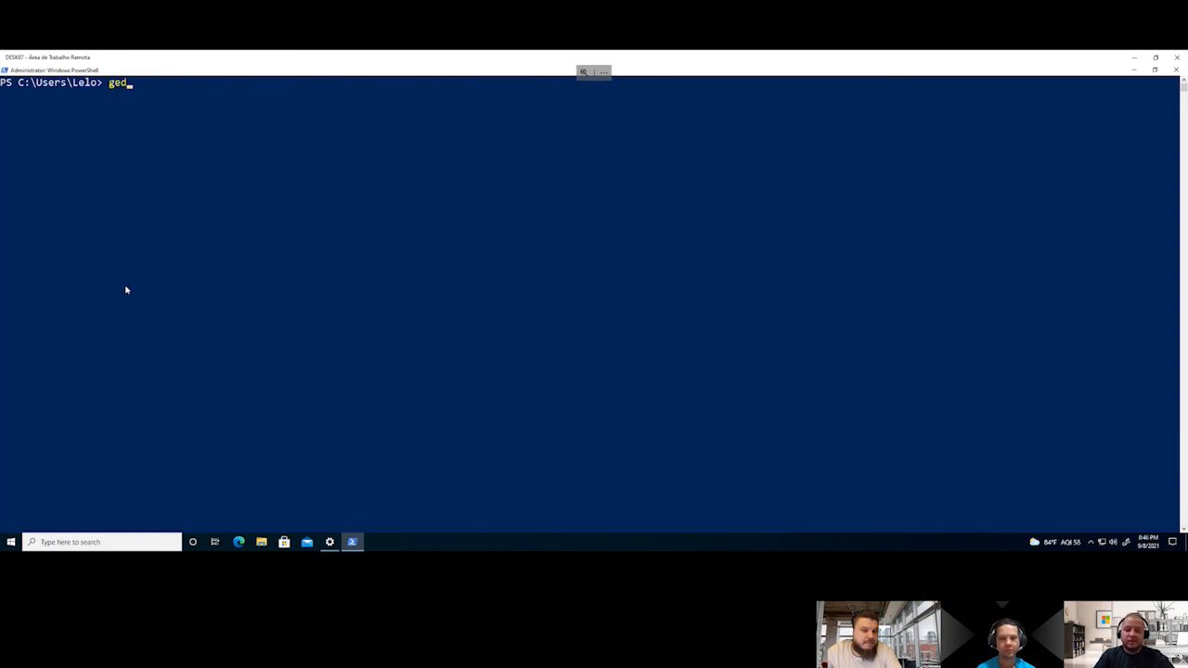
{"action": "type", "text": "-windows"}
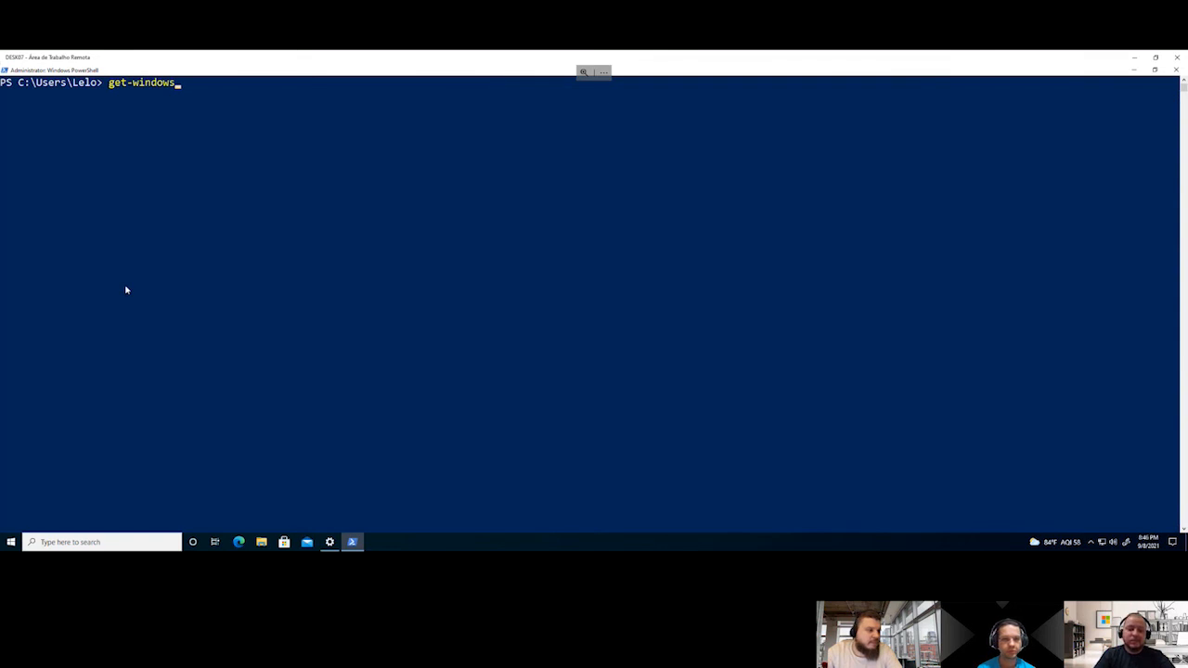
{"action": "type", "text": "up"}
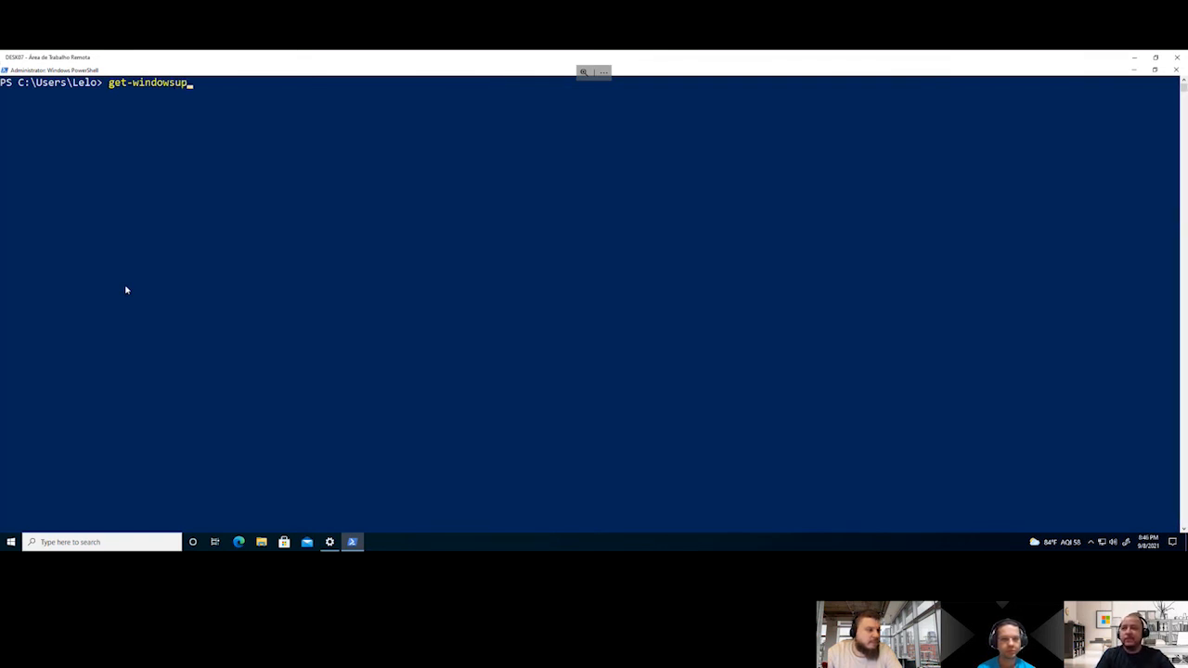
{"action": "key", "text": "Tab"}
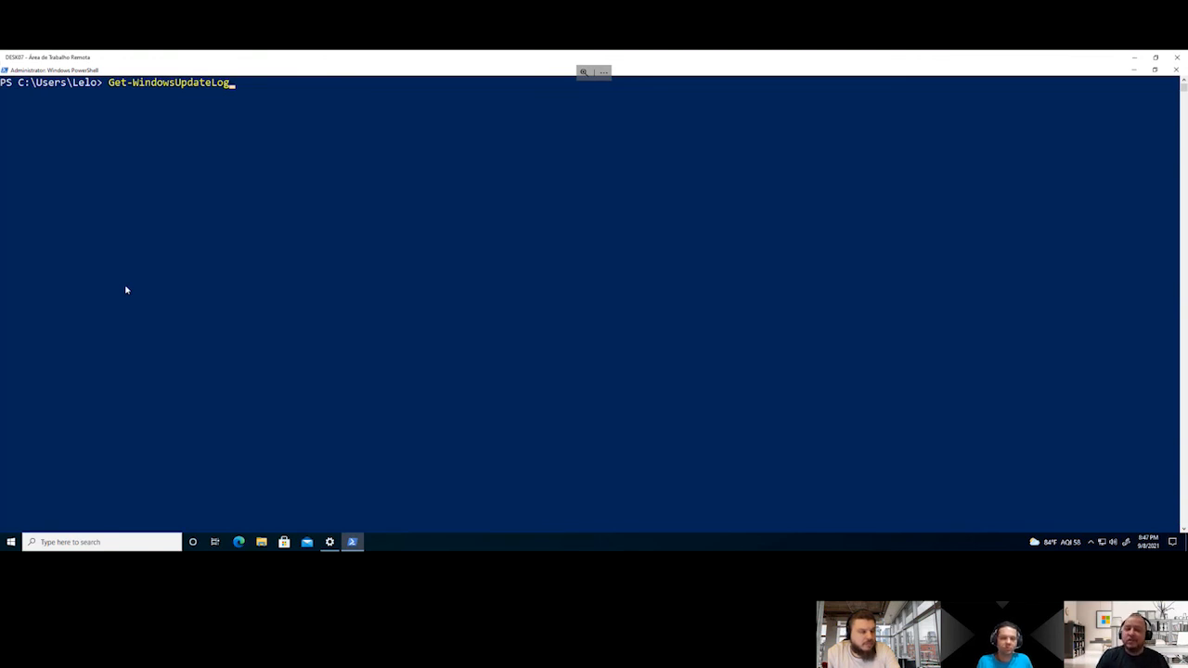
{"action": "key", "text": "Return"}
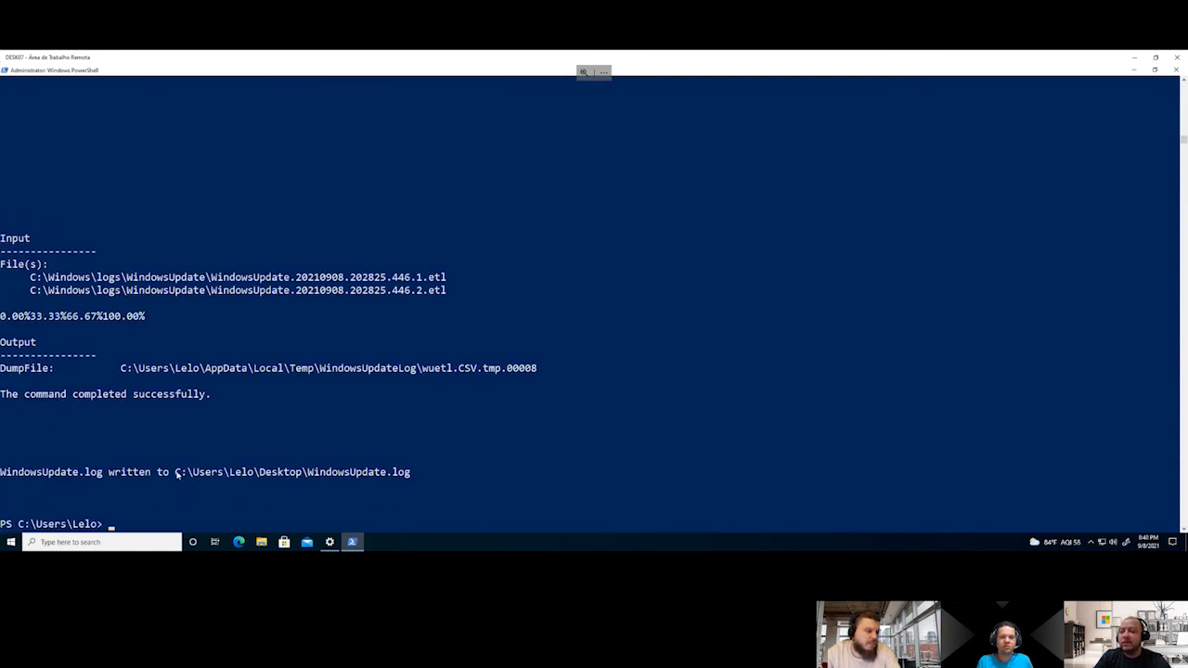
Copy the WindowsUpdate.log path from the PowerShell output, open the log through the Run dialog to examine it, and close it
{"action": "left_click_drag", "start_coordinate": [176, 473], "coordinate": [419, 473]}
{"action": "key", "text": "ctrl+c"}
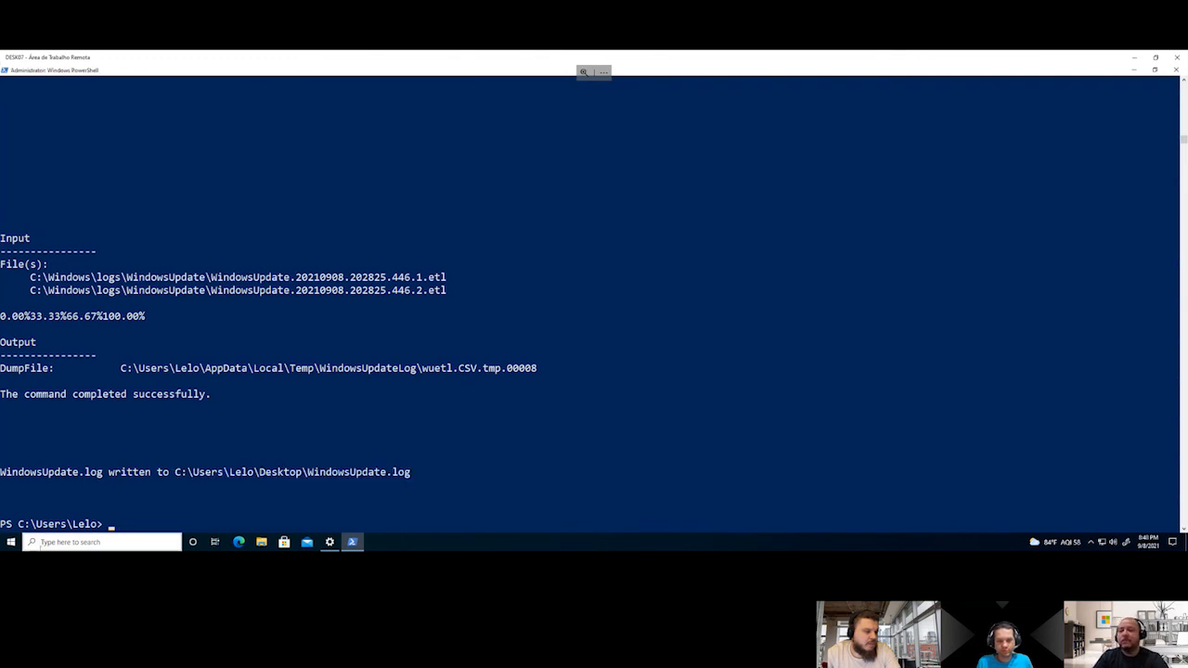
{"action": "left_click", "coordinate": [11, 543]}
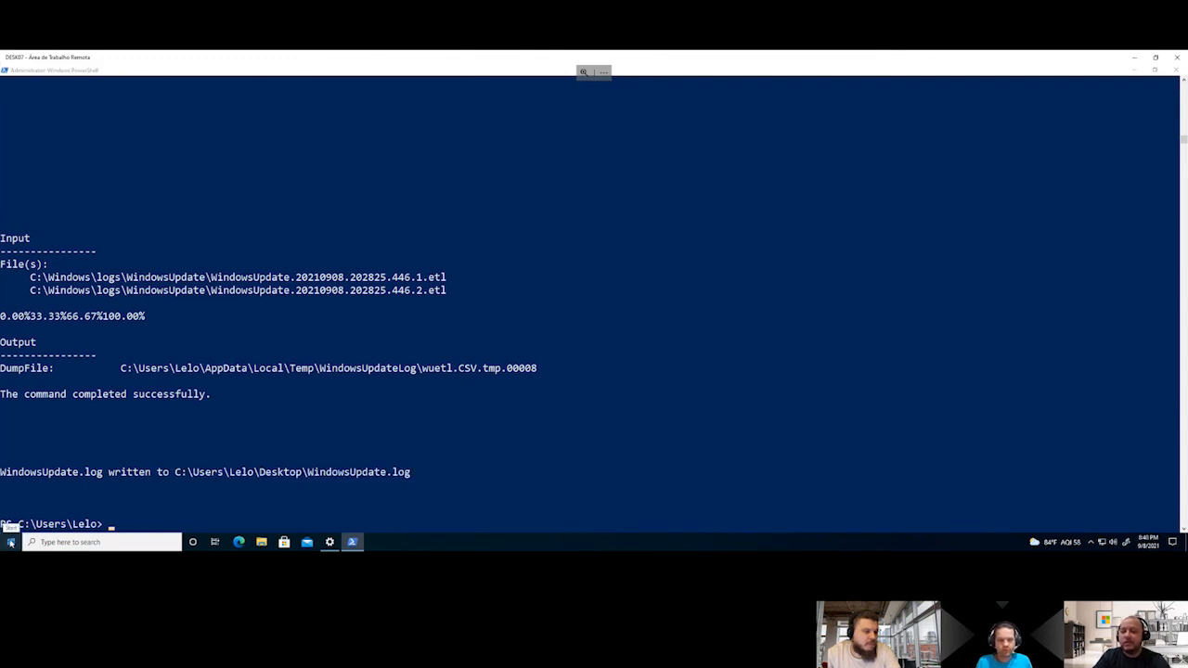
{"action": "right_click", "coordinate": [11, 543]}
{"action": "left_click", "coordinate": [48, 492]}
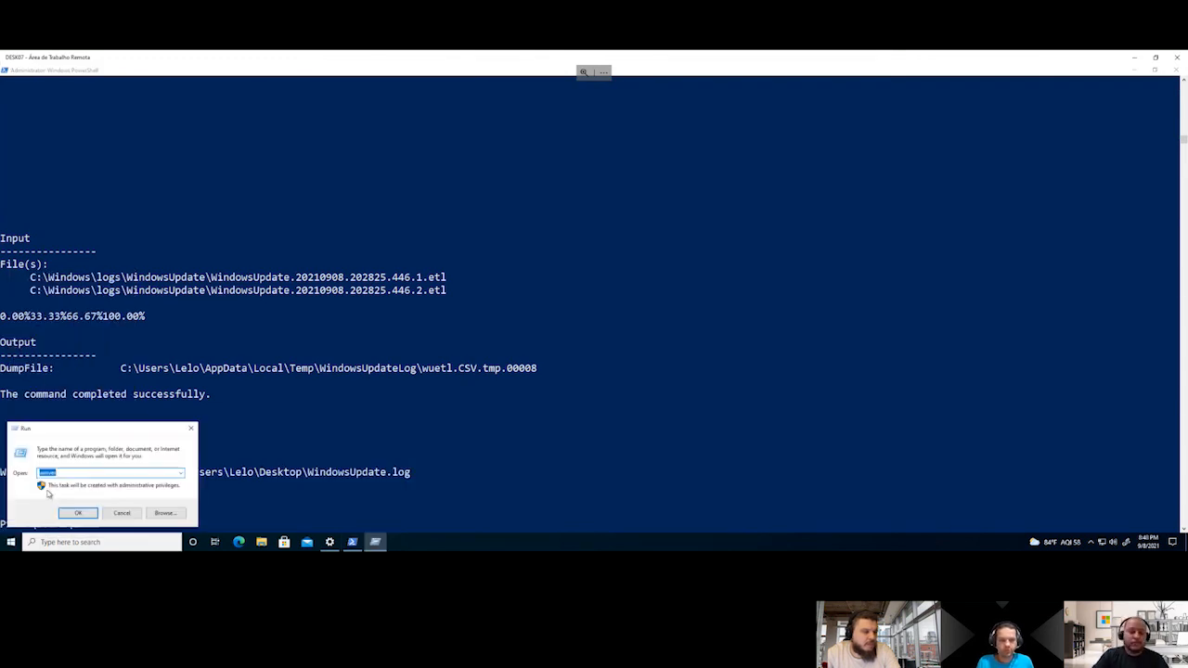
{"action": "key", "text": "ctrl+v"}
{"action": "key", "text": "Return"}
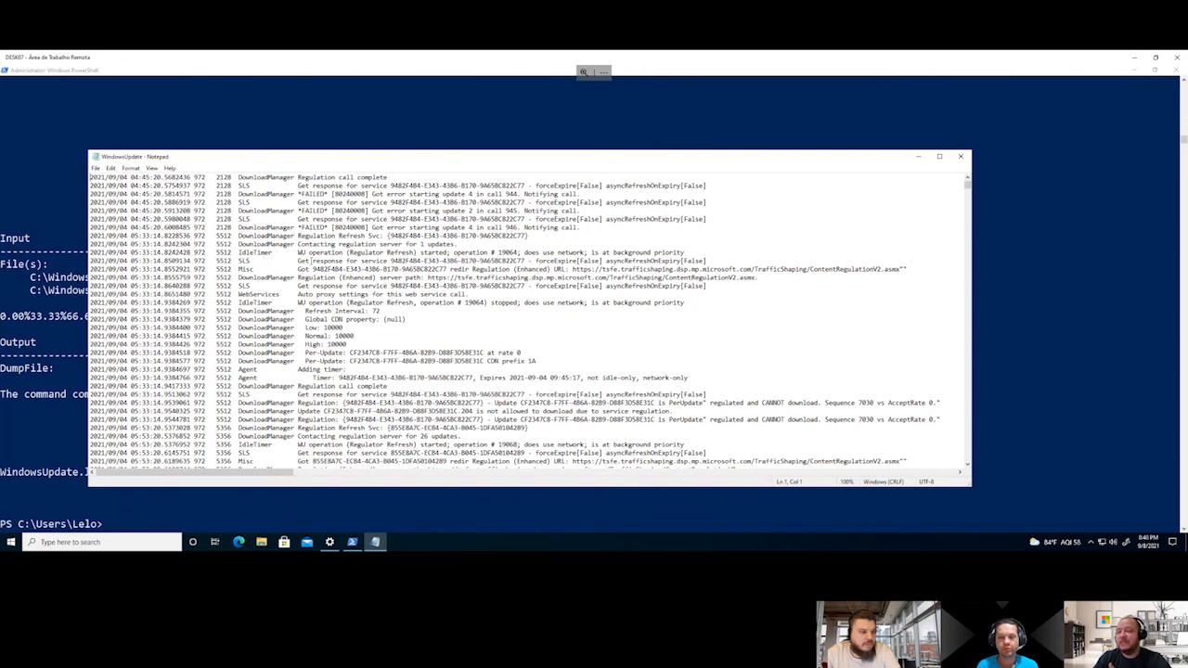
{"action": "left_click", "coordinate": [963, 160]}
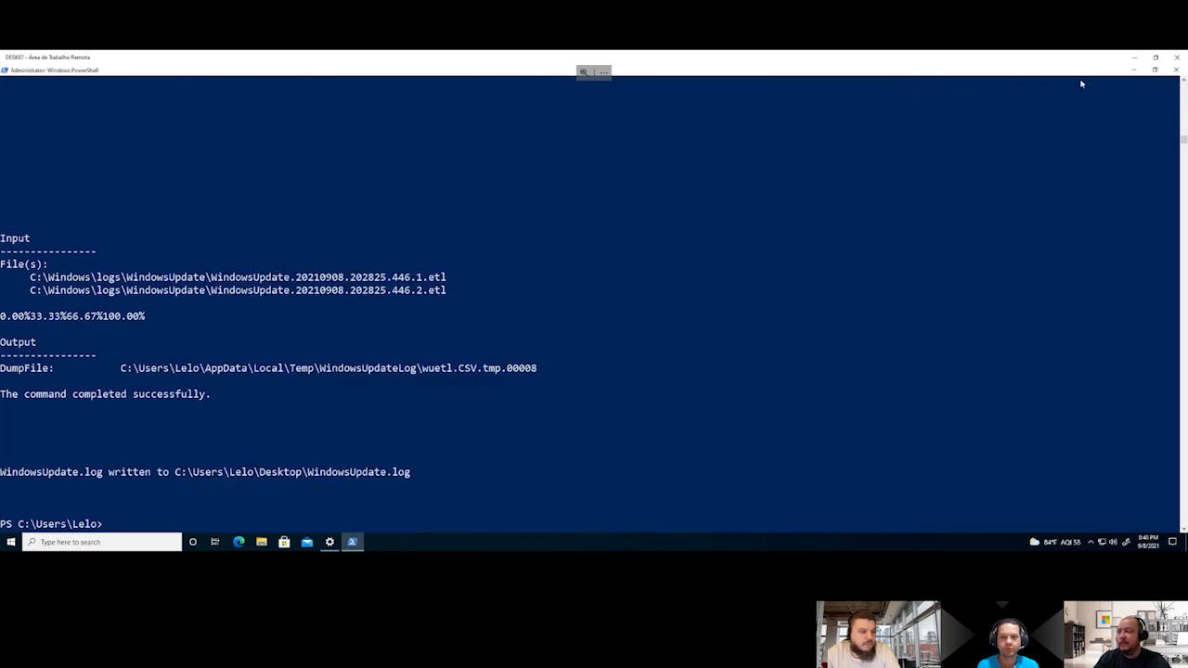
Switch back to the Endpoint Manager admin center and open Feature updates for Windows 10 and later (Preview)
{"action": "left_click", "coordinate": [1134, 57]}
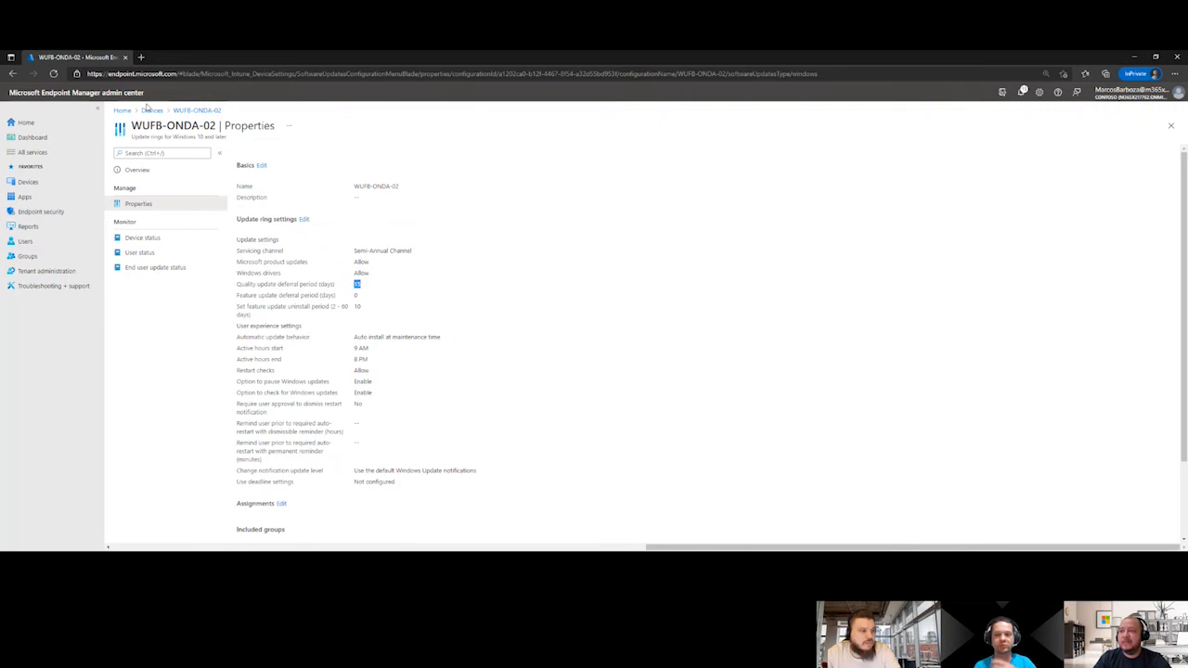
{"action": "left_click", "coordinate": [200, 112]}
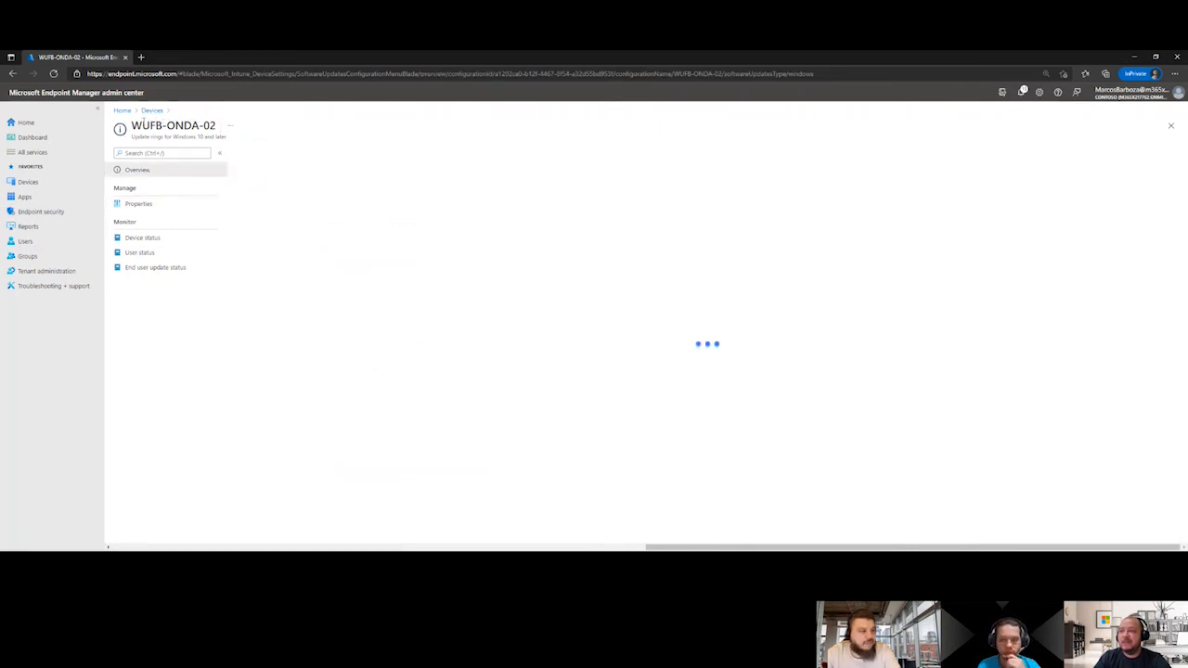
{"action": "left_click", "coordinate": [151, 111]}
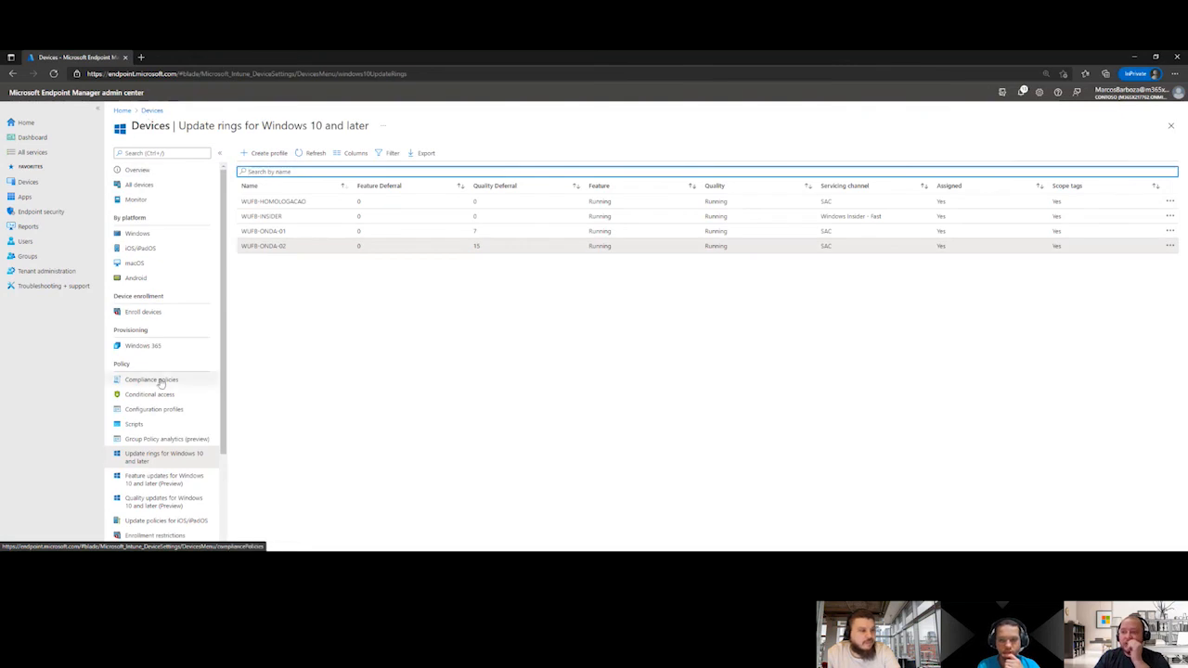
{"action": "left_click", "coordinate": [160, 478]}
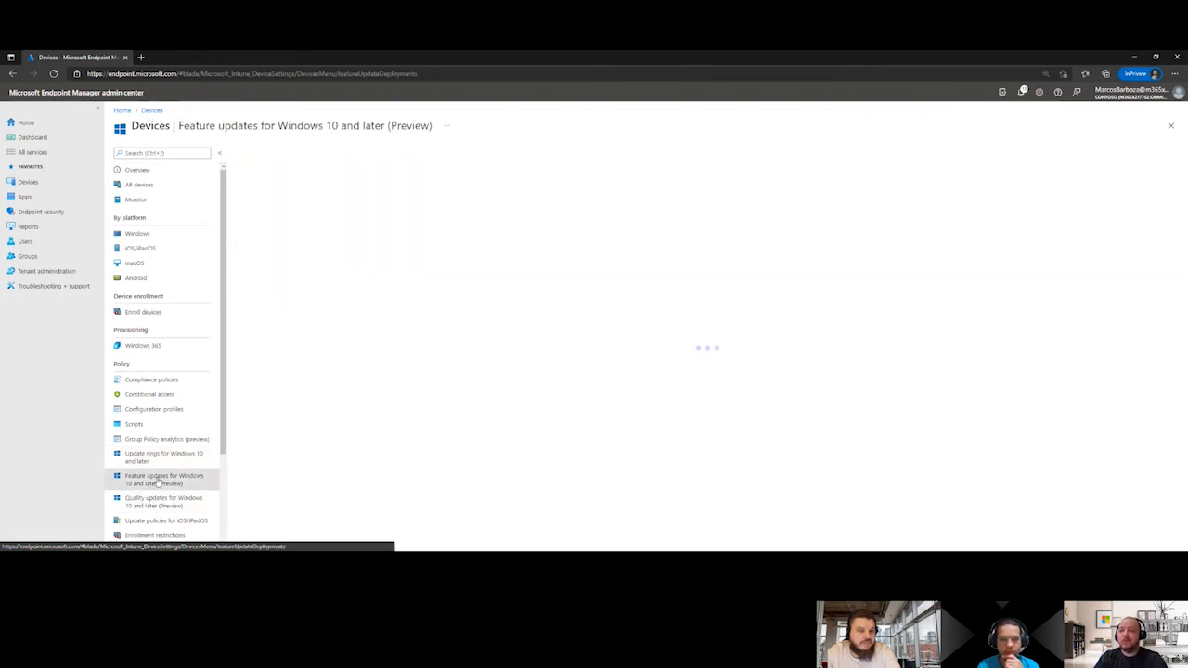